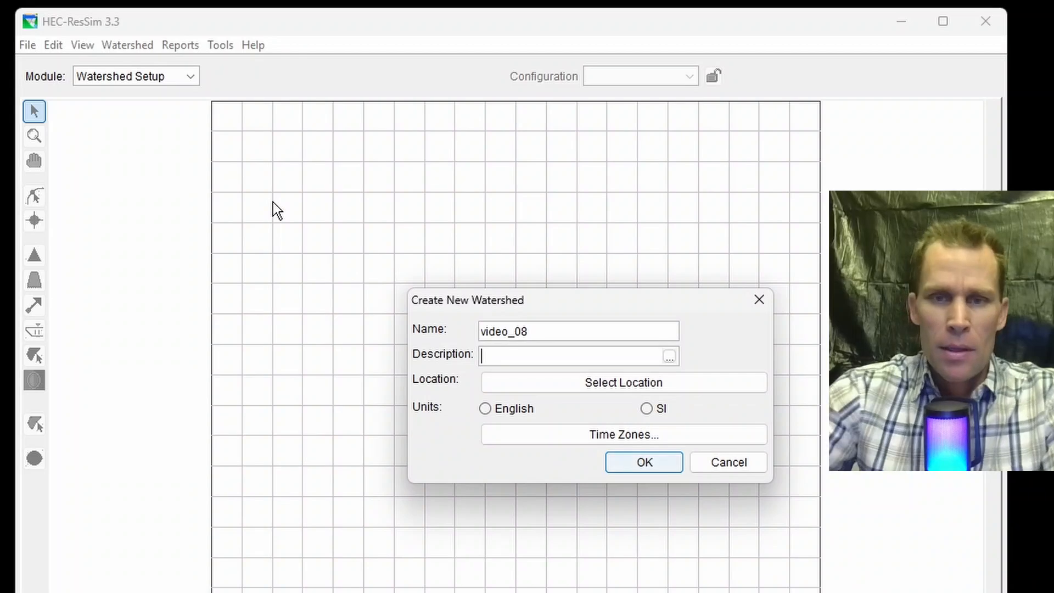
Set the location of the new video_08 watershed to the ResSim Exercises folder
key("Tab")
left_click(515, 383)
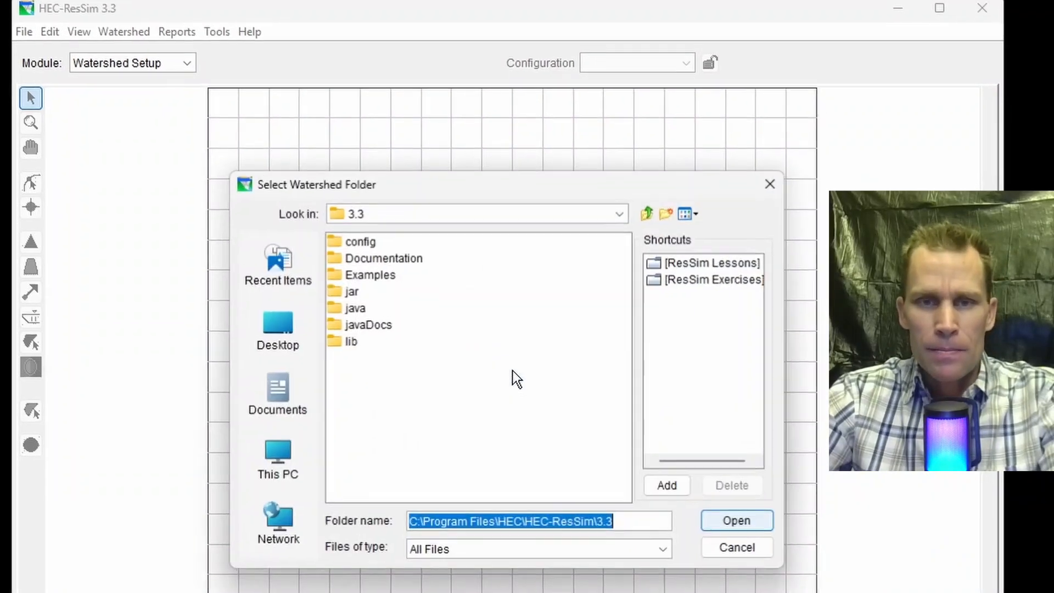
left_click(687, 264)
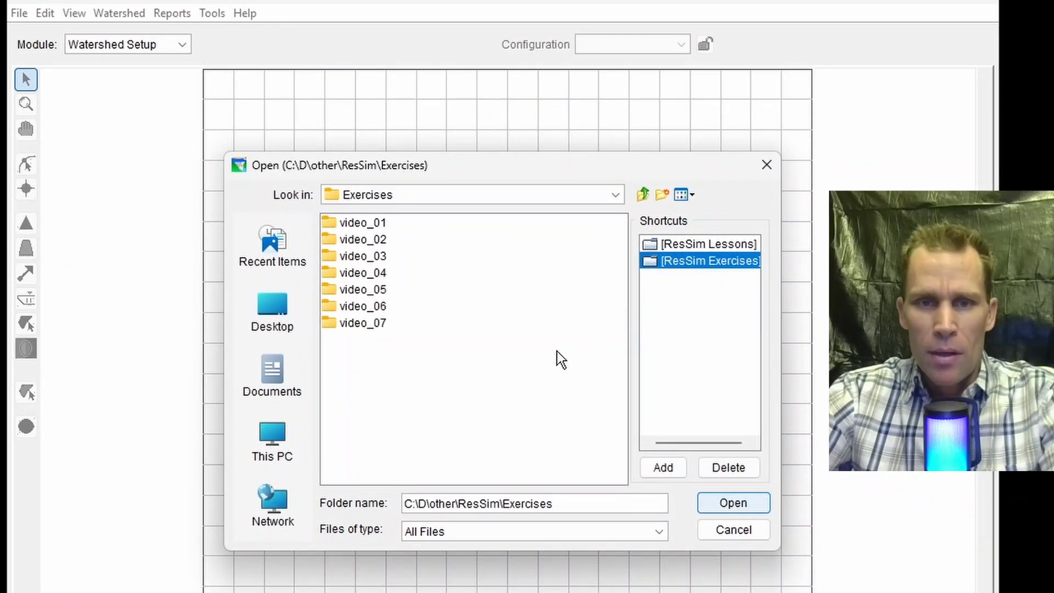
left_click(736, 504)
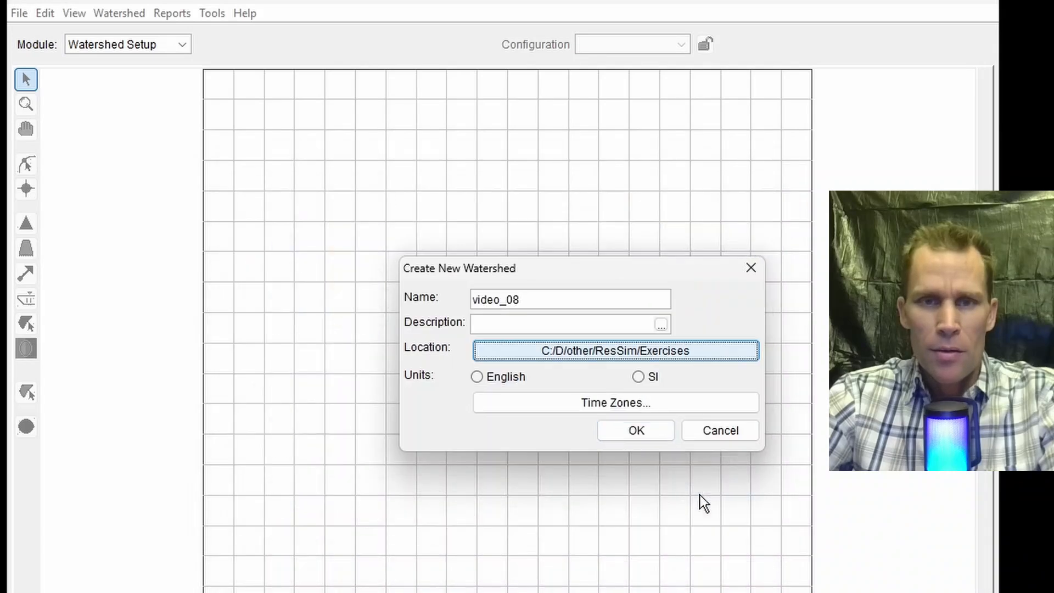
Choose English units and the (GMT -08:00) Pacific Time zone, and create the video_08 watershed
left_click(476, 377)
left_click(498, 409)
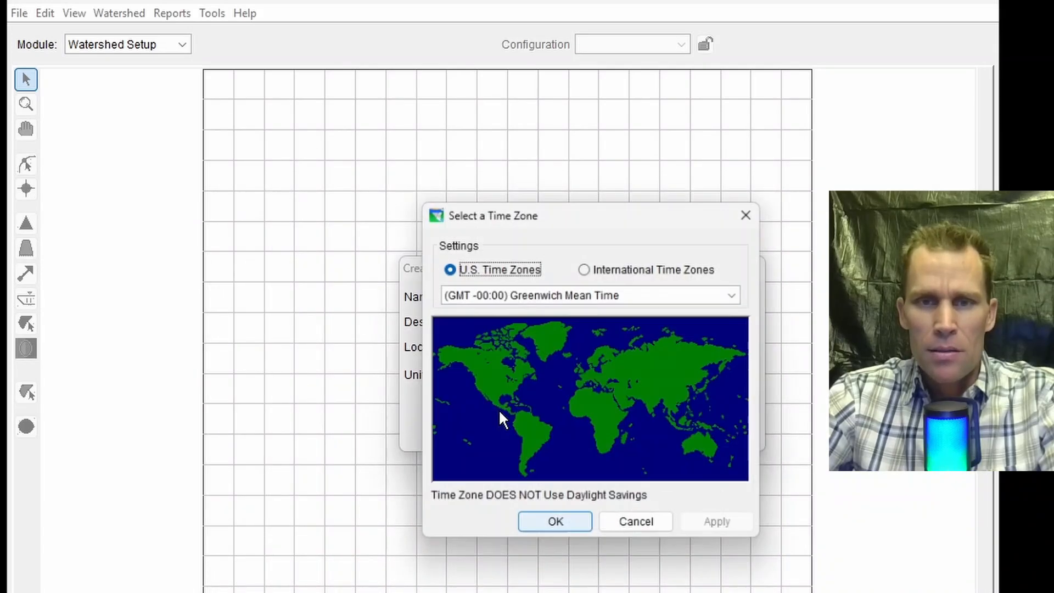
left_click(521, 298)
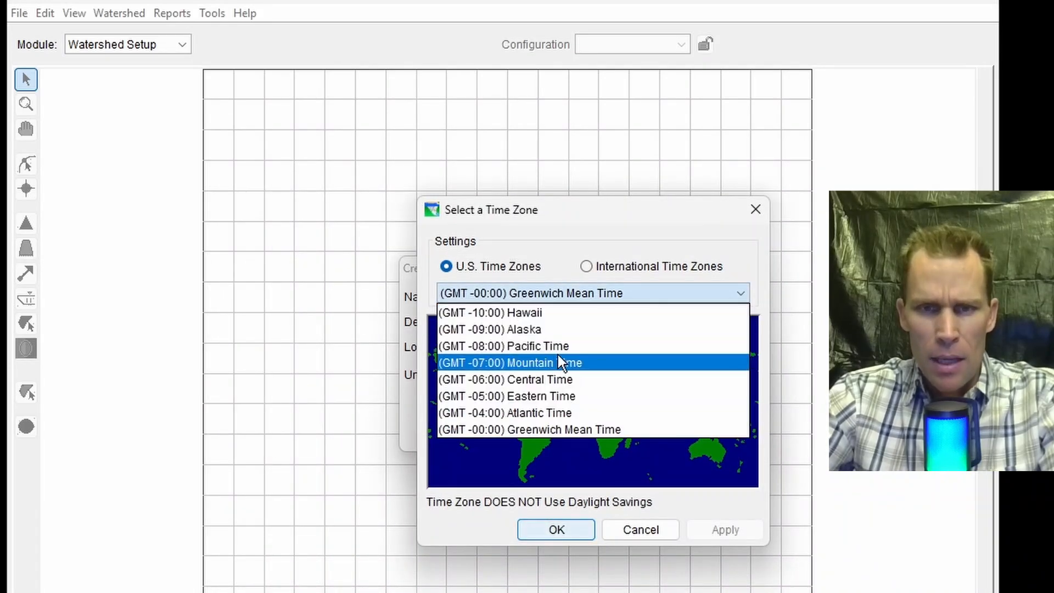
left_click(552, 346)
left_click(724, 530)
left_click(576, 531)
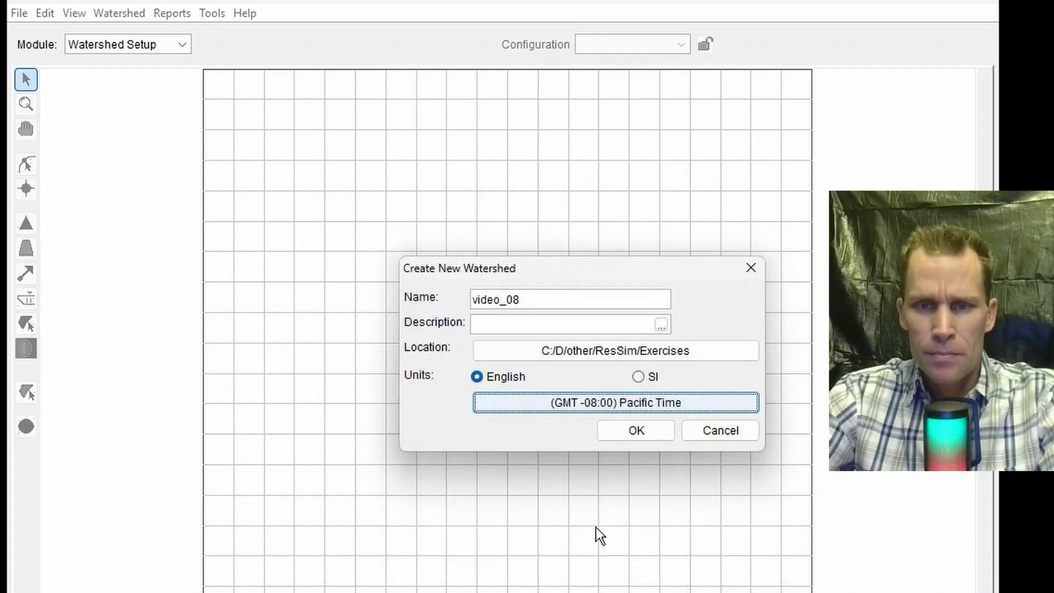
left_click(634, 431)
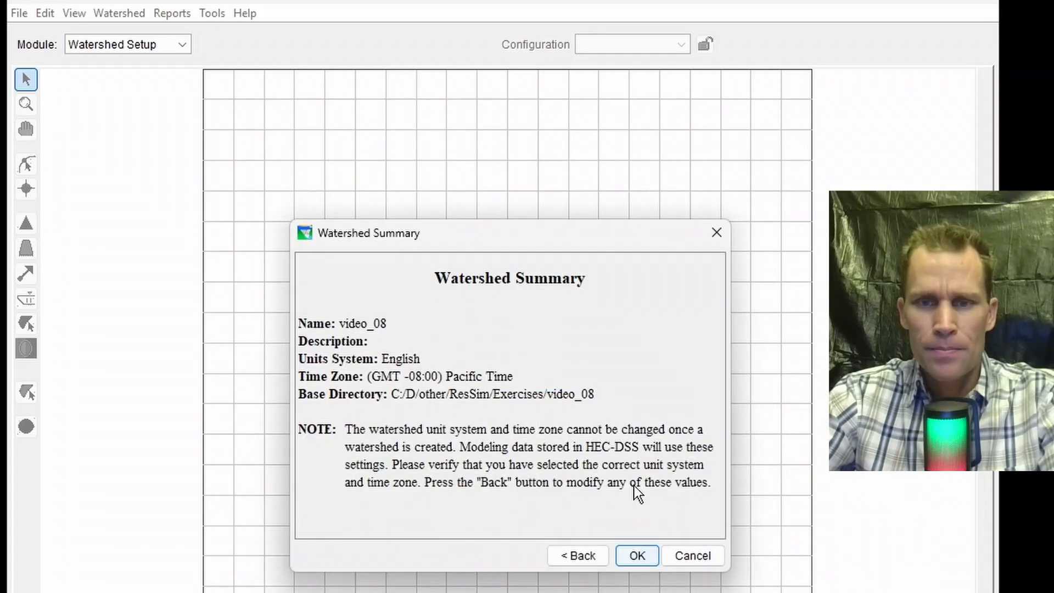
left_click(635, 555)
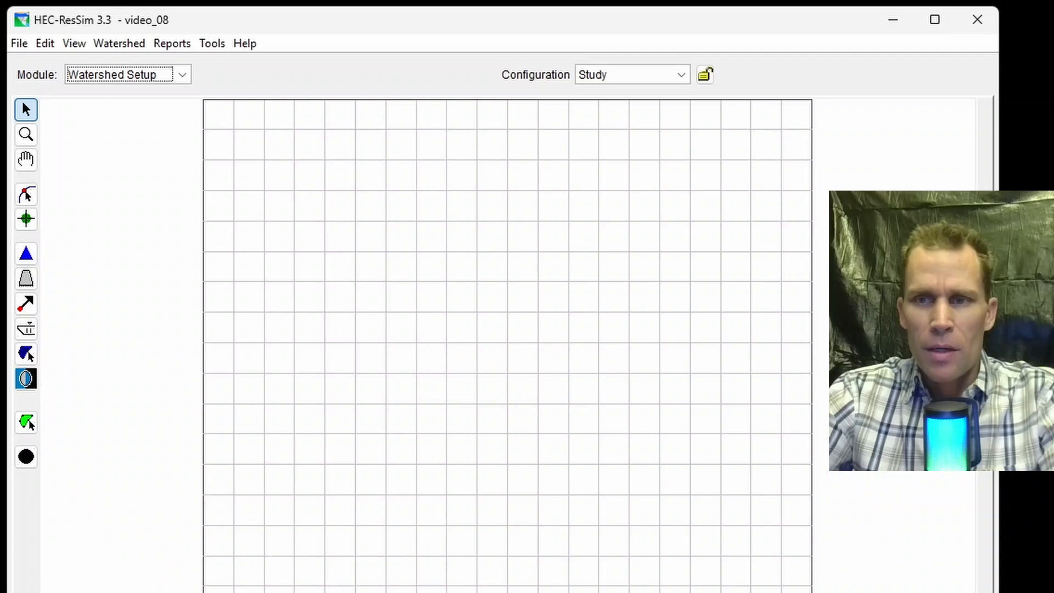
Draw a six-point stream from the map's northwest area, south along a long straight reach to a southeast-bending end, and name it stream_1
left_click_drag(998, 329, 906, 329)
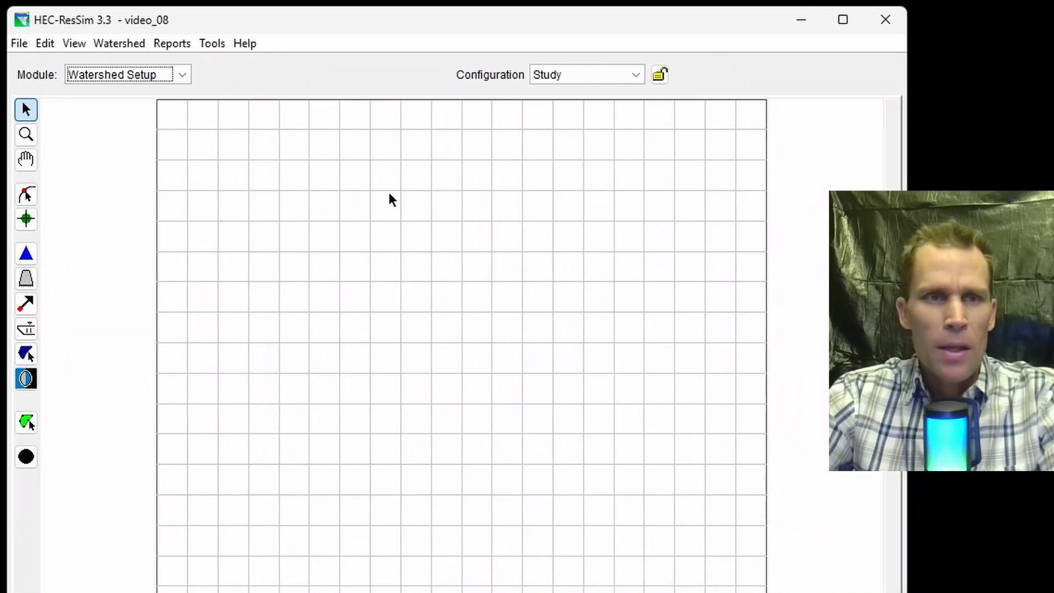
left_click(26, 193)
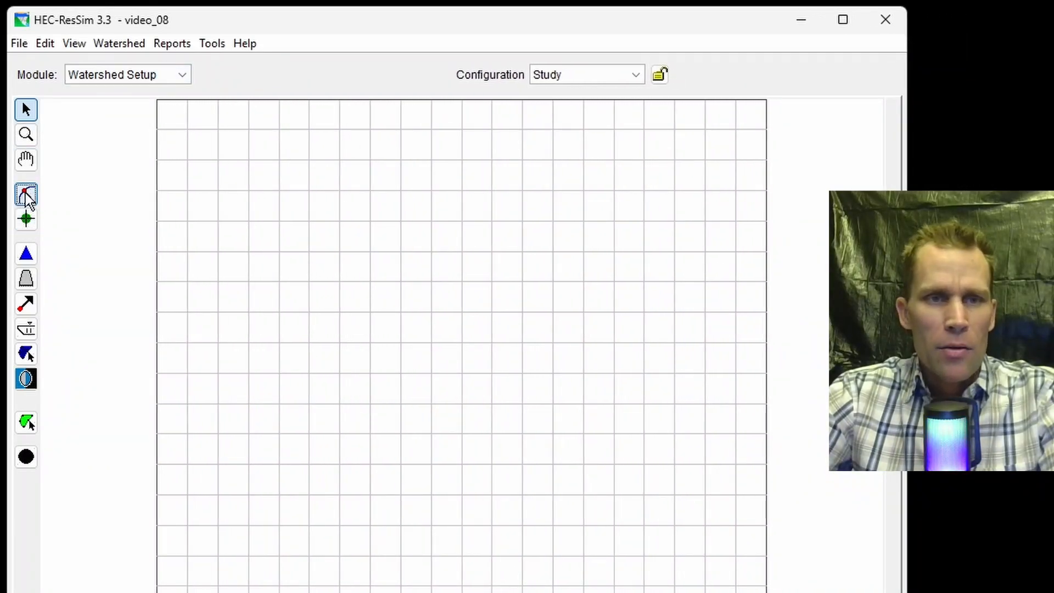
scroll(189, 135, "up", 3)
scroll(189, 135, "down", 1)
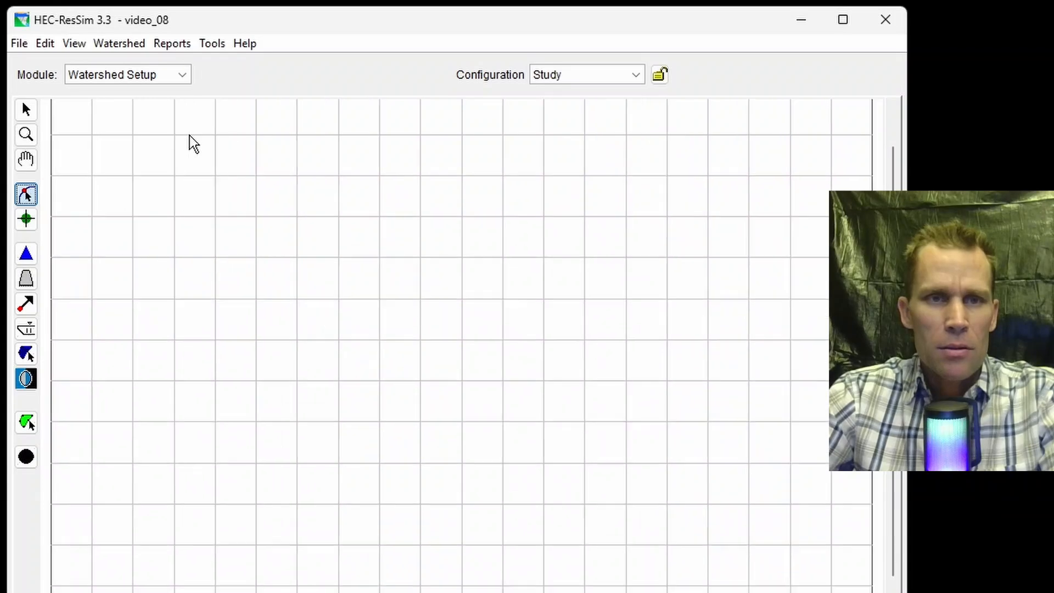
left_click(146, 148)
left_click(186, 163)
left_click(220, 224)
left_click(217, 486)
left_click(227, 532)
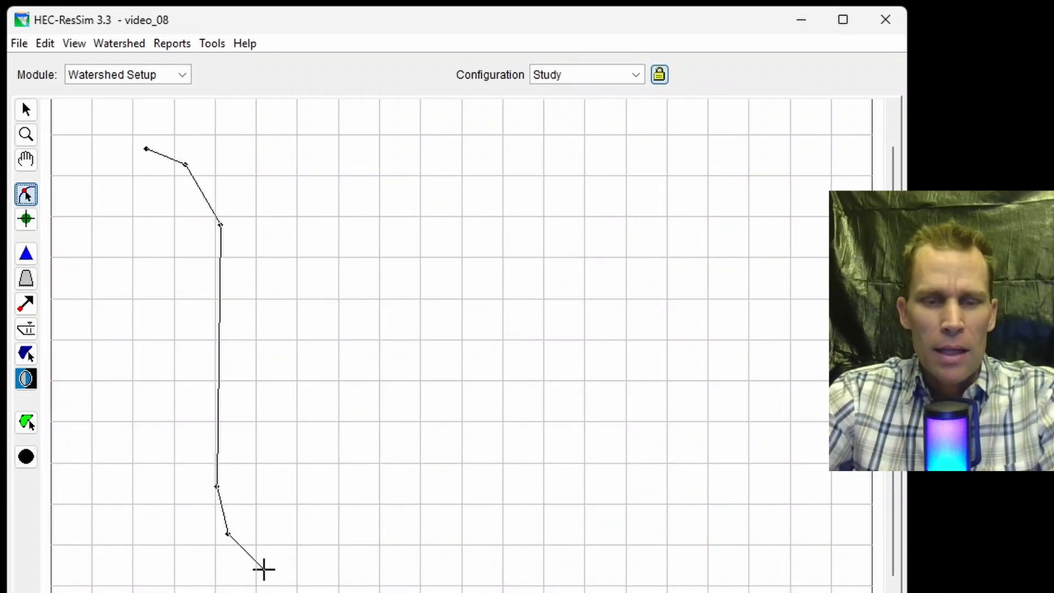
double_click(266, 569)
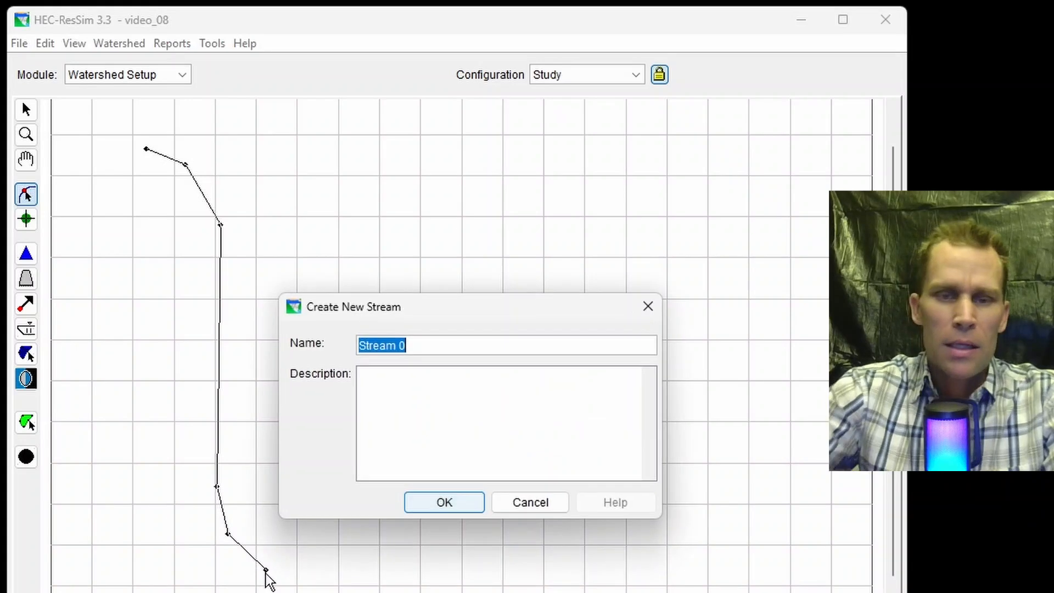
type("stream")
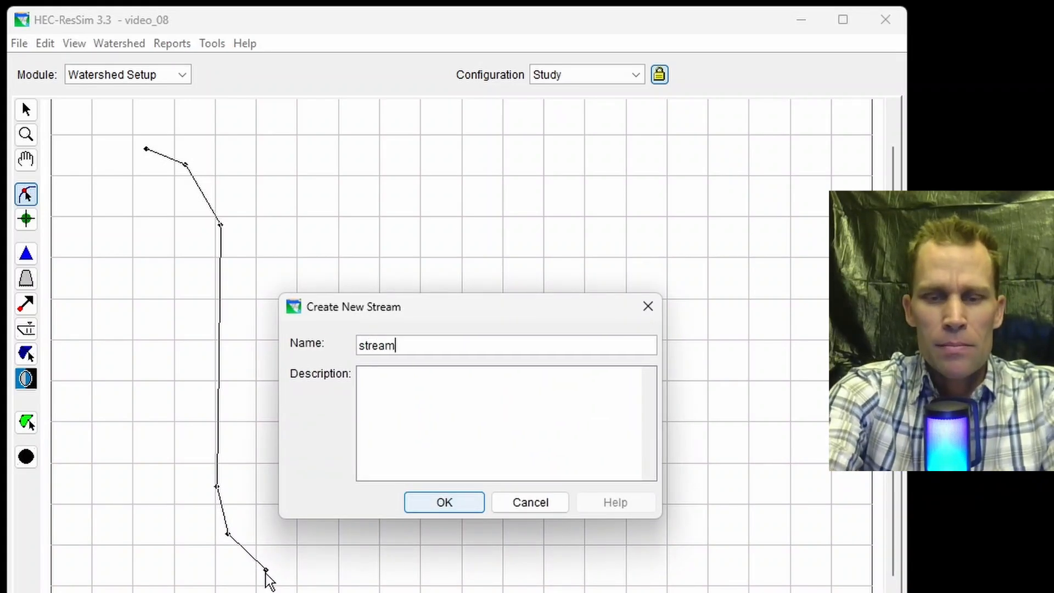
type("_1")
key("Return")
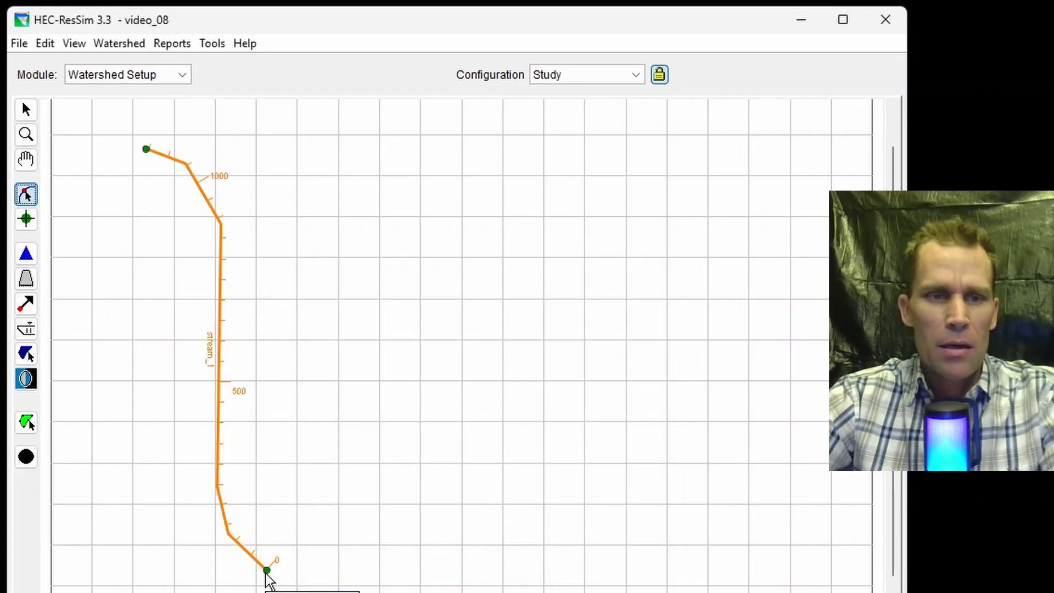
Add a computation point named CP1 on stream_1 at the first bend below its upstream end
left_click(26, 457)
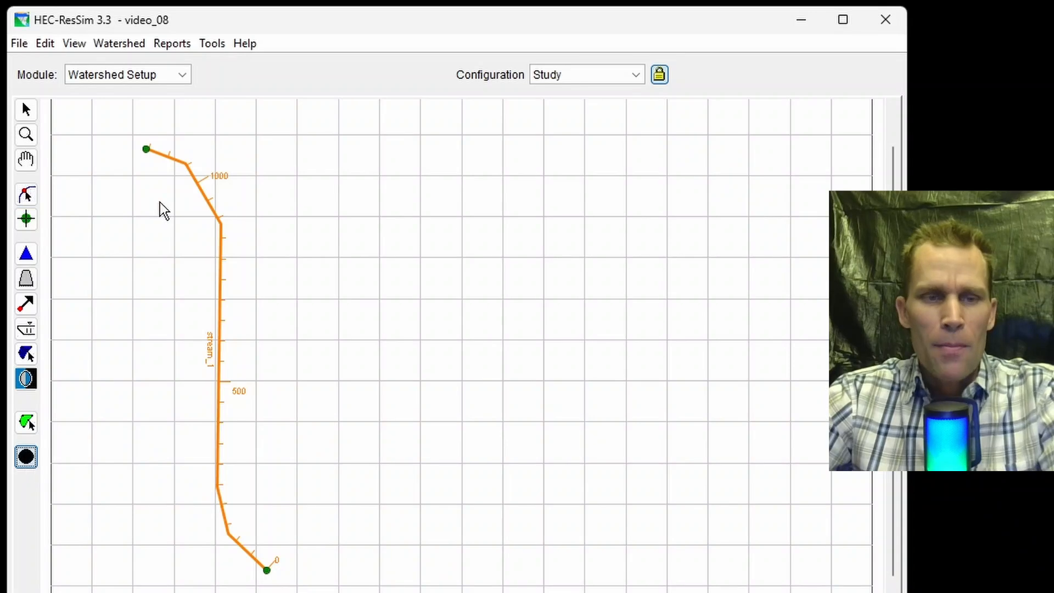
left_click(181, 164)
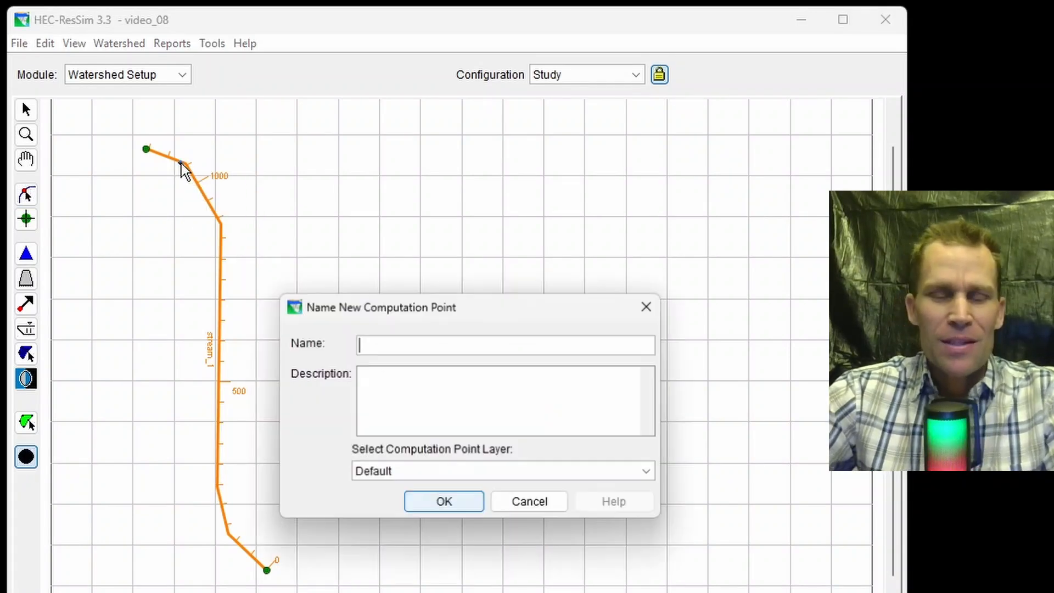
type("CP")
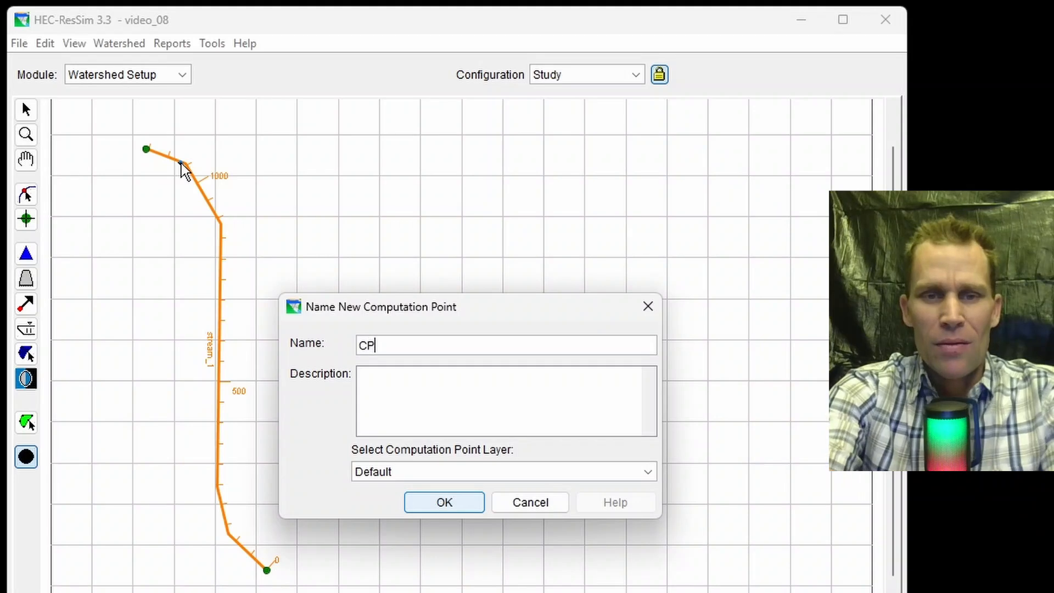
type("1")
key("Return")
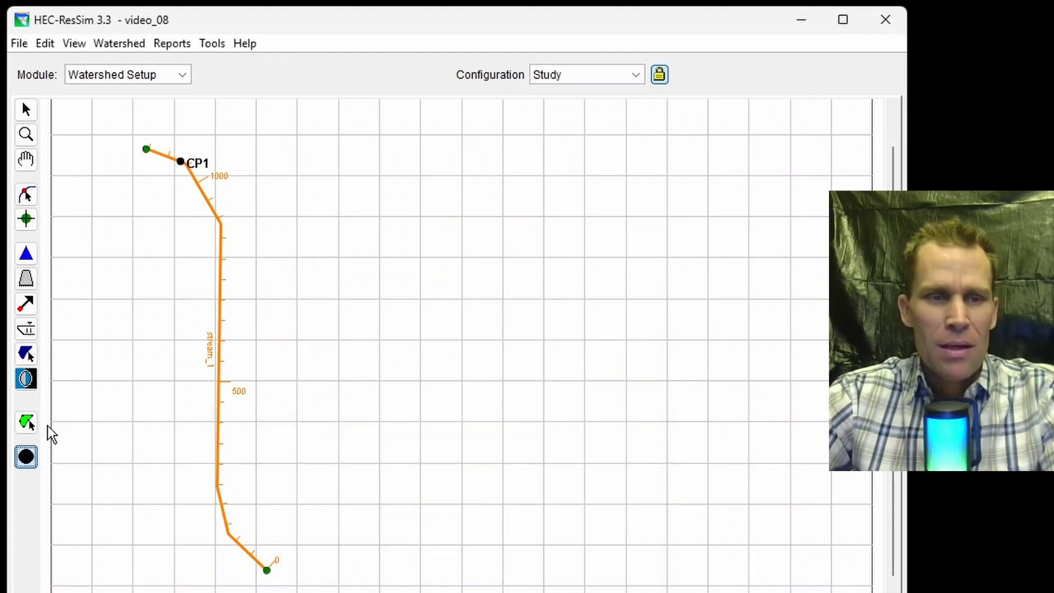
Draw a reservoir named reservoir_north on the upper part of the stream's straight reach, below CP1
left_click(26, 253)
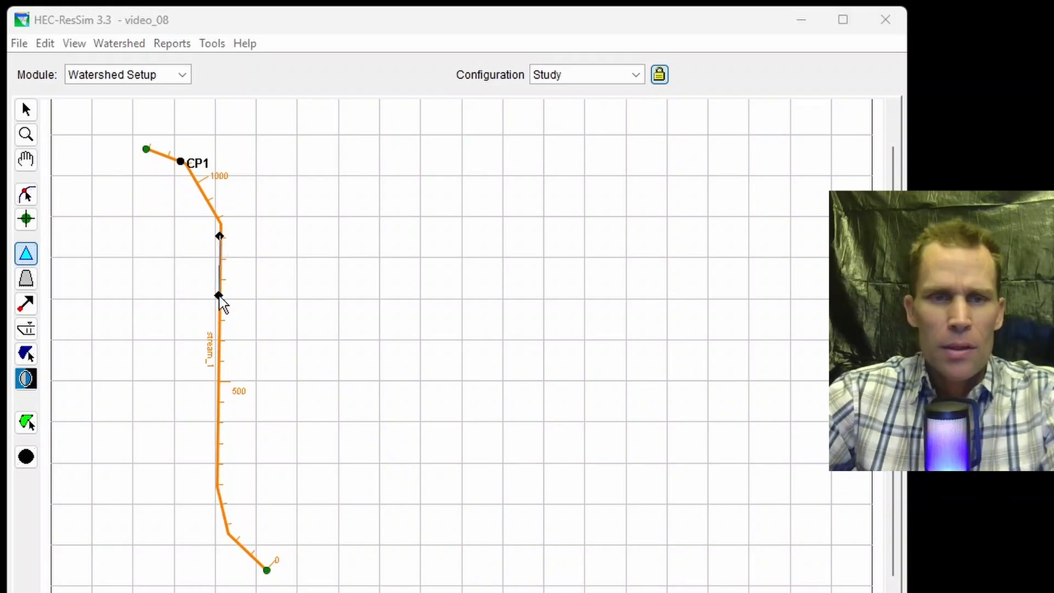
type("reservoir_north")
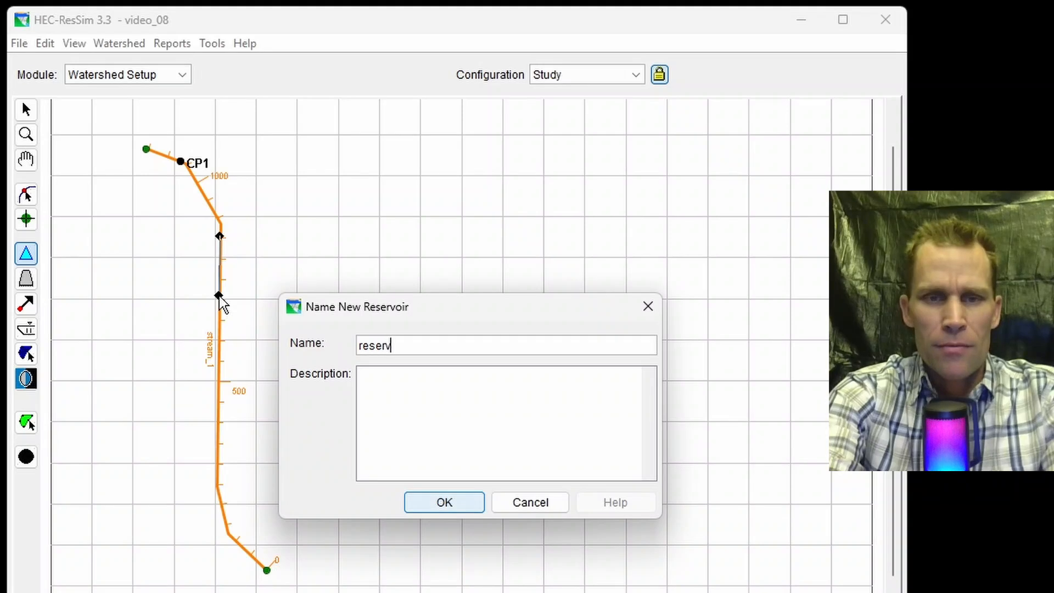
key("Return")
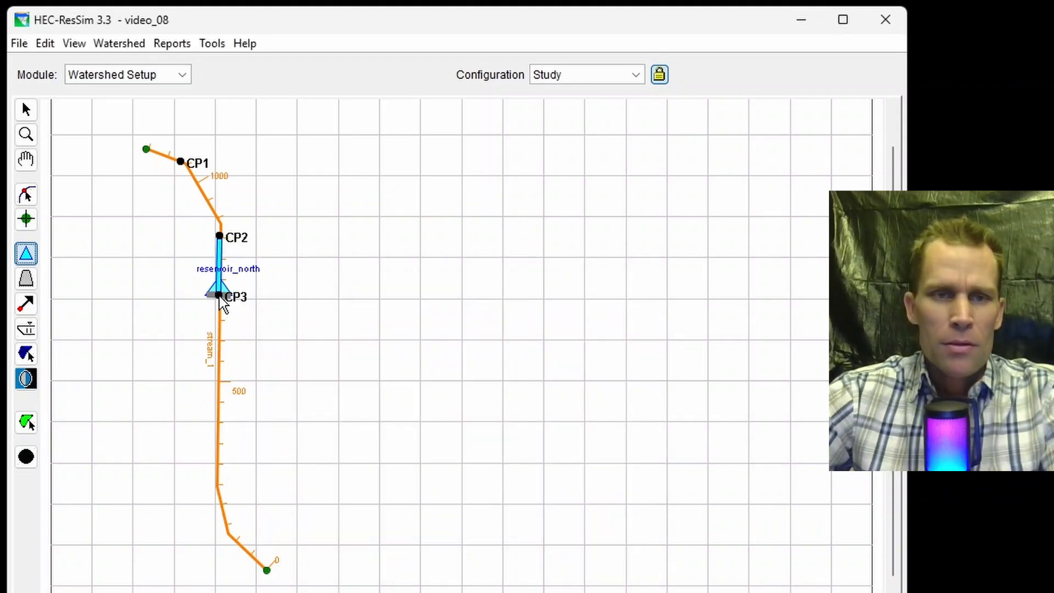
Add a computation point named CP4 on stream_1 a short distance downstream of reservoir_north
left_click(26, 456)
left_click(219, 357)
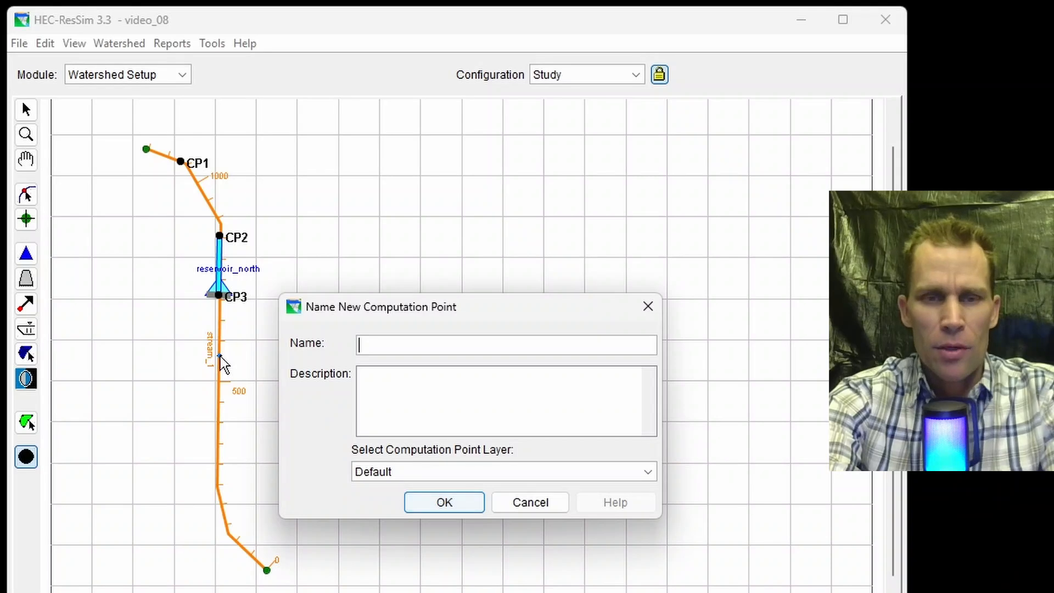
key("Return")
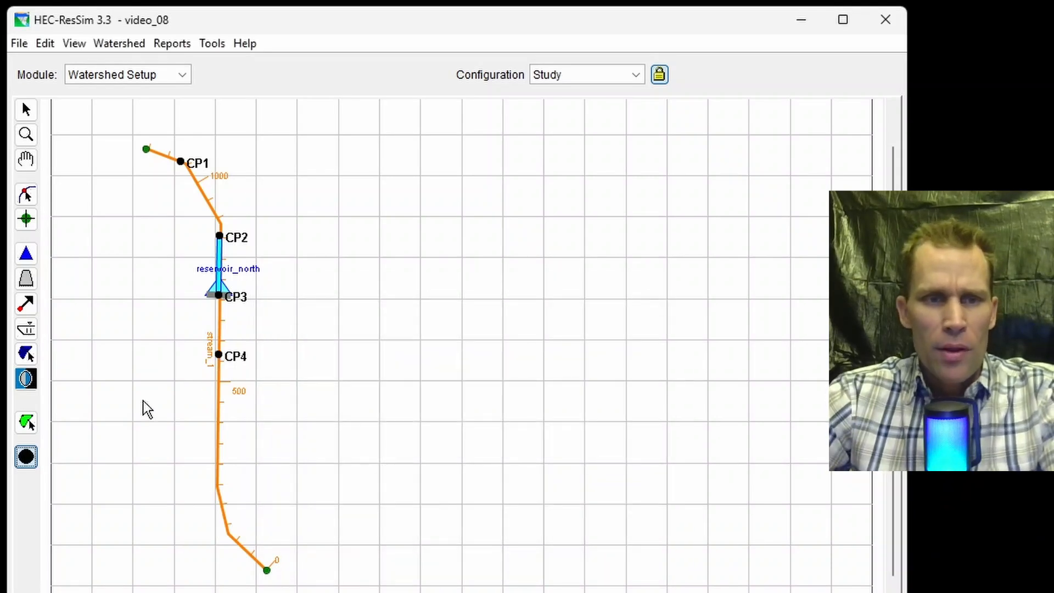
Draw a second reservoir named resevoir_south on the lower part of the straight reach, downstream of CP4
left_click(26, 253)
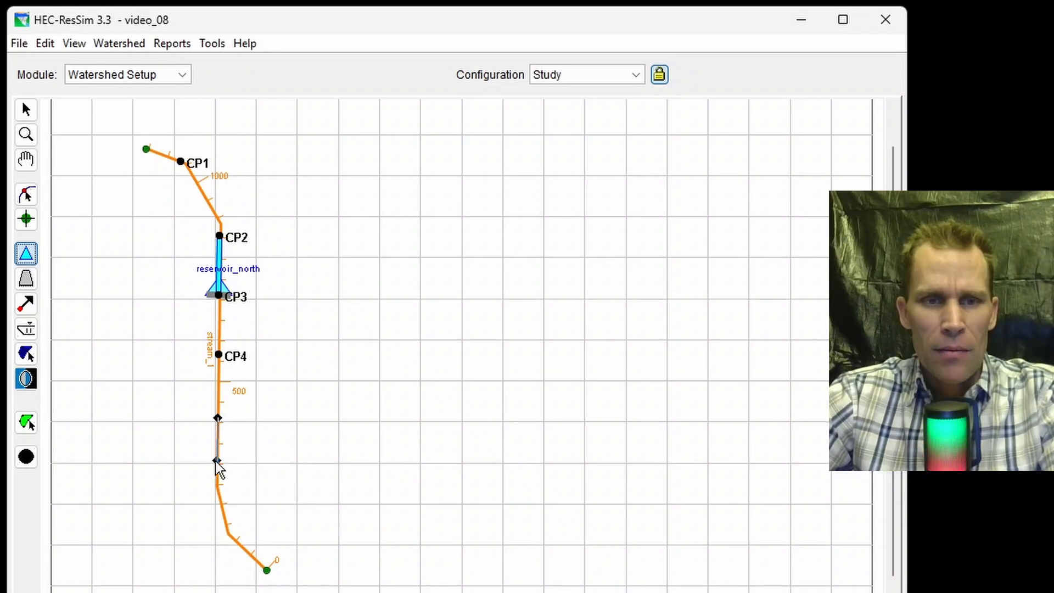
left_click(218, 467)
type("resevoir_south")
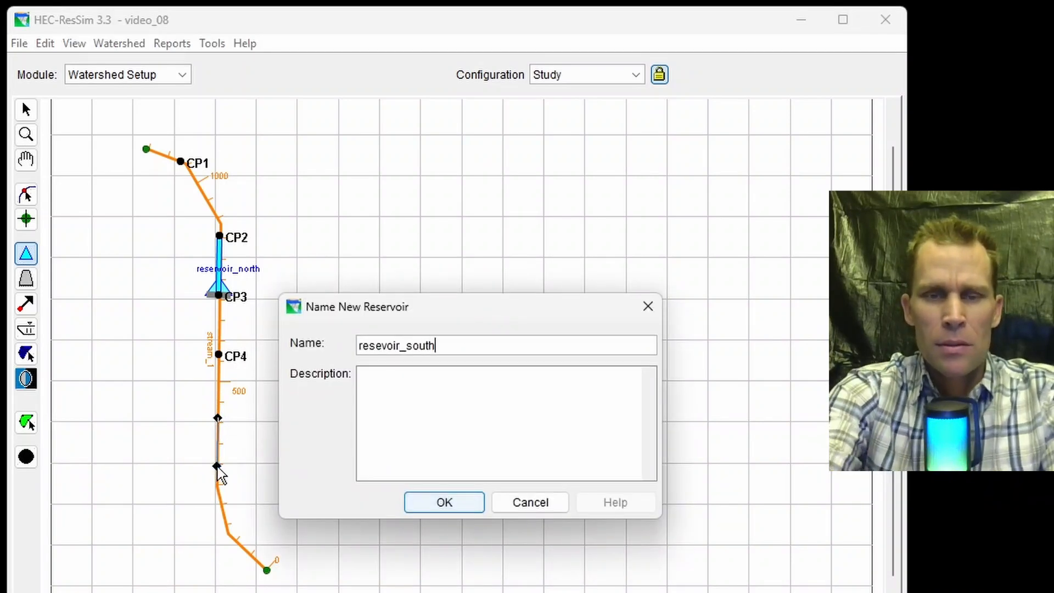
key("Return")
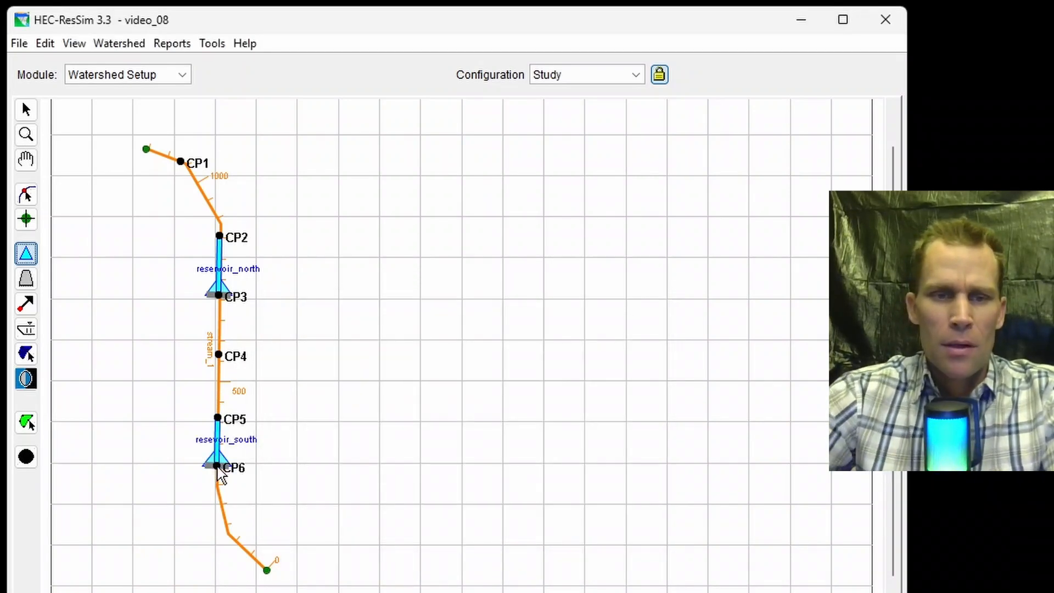
Add a computation point named CP7 on stream_1 below the southern reservoir, near the stream's downstream end
left_click(29, 466)
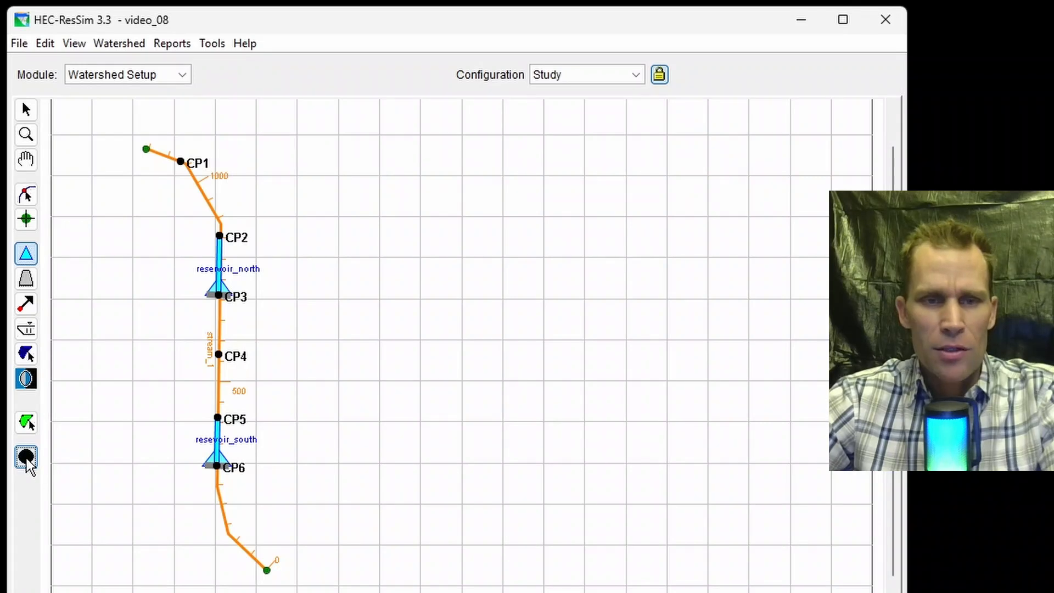
left_click(237, 545)
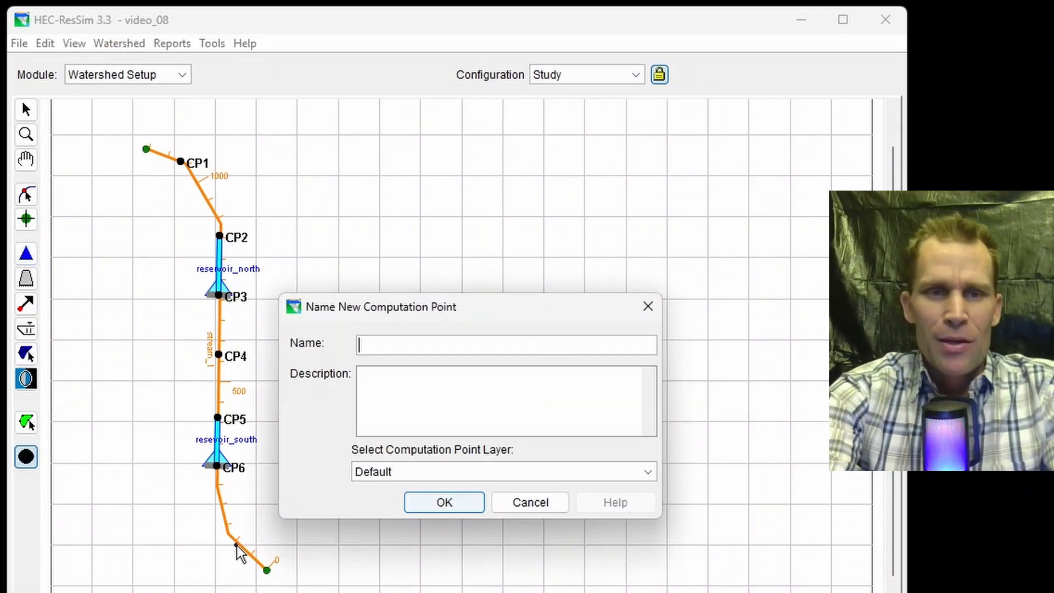
type("CP")
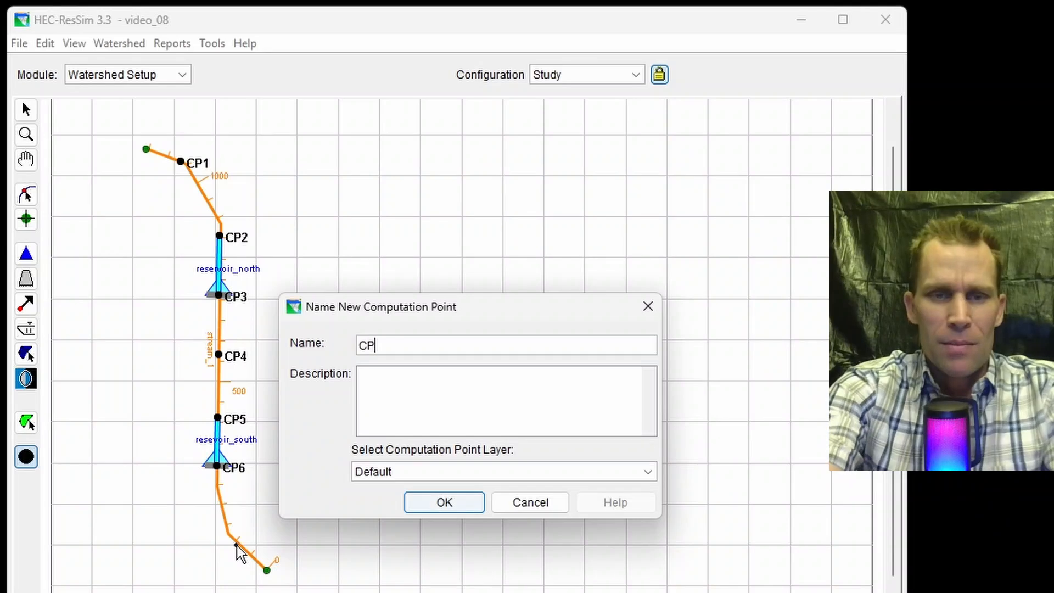
type("7")
key("Return")
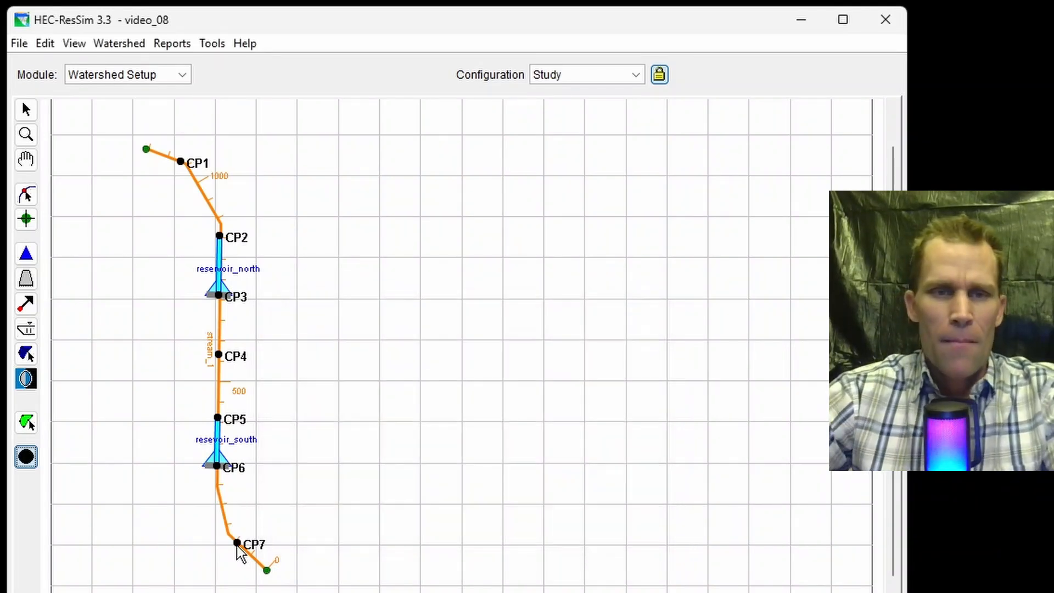
Create a configuration named config_1 with a 1 Hour time step, keeping both reservoir projects, and apply it
left_click(119, 43)
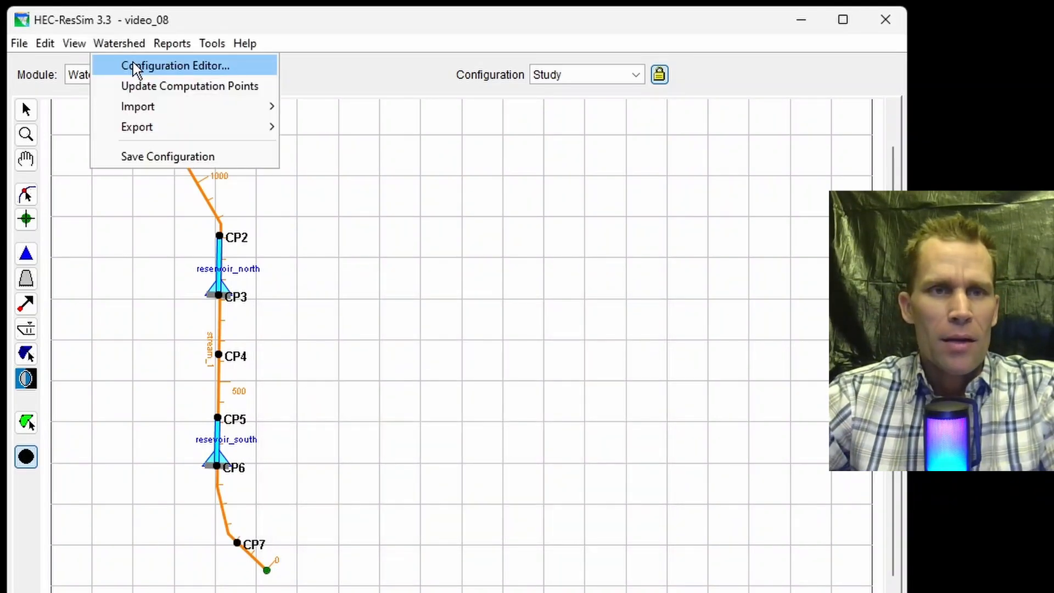
left_click(67, 106)
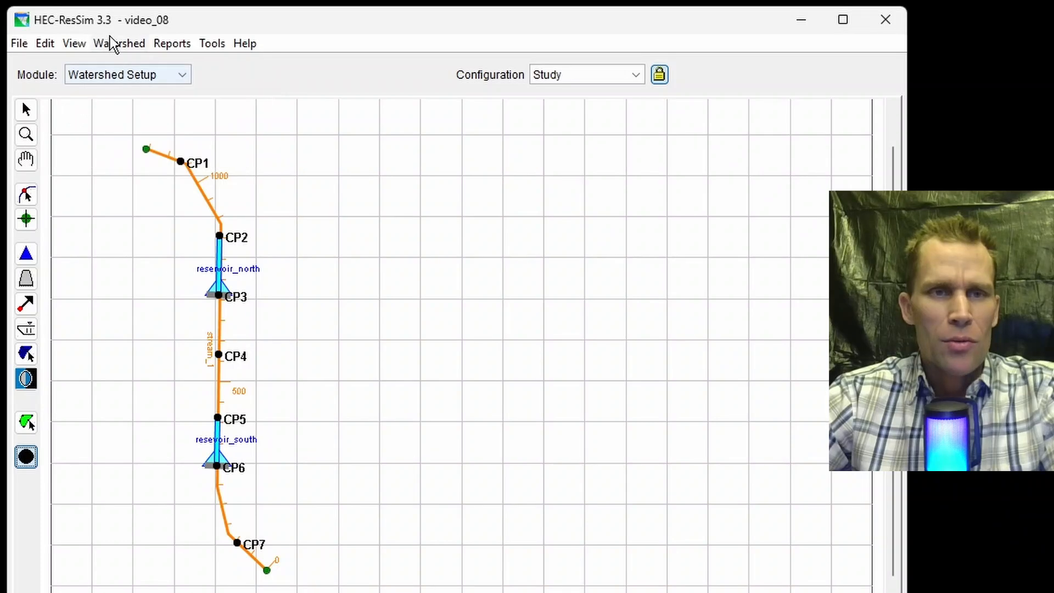
left_click(119, 44)
left_click(137, 67)
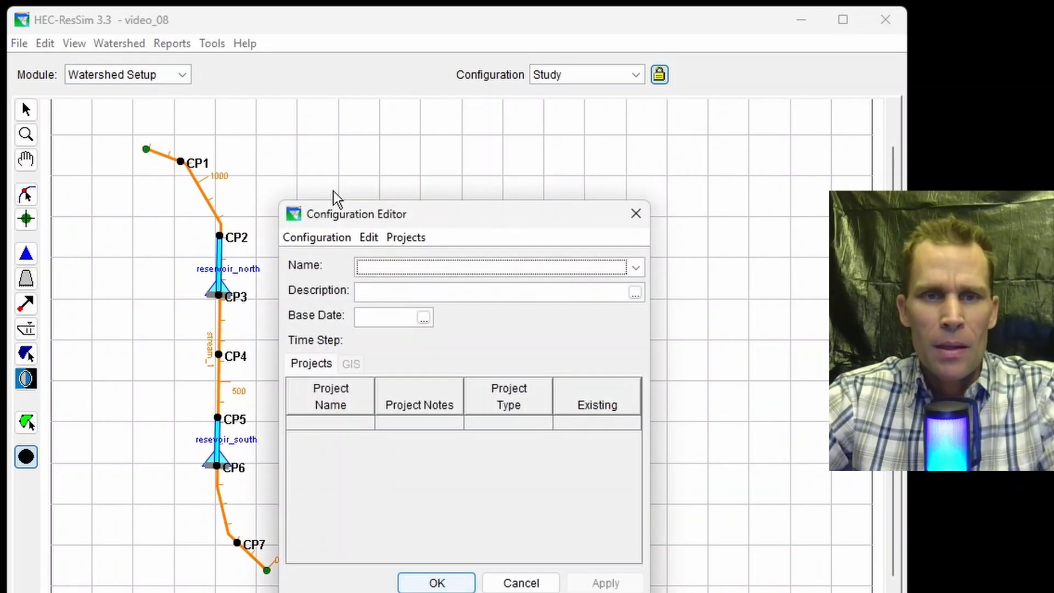
left_click_drag(374, 215, 383, 135)
left_click(340, 158)
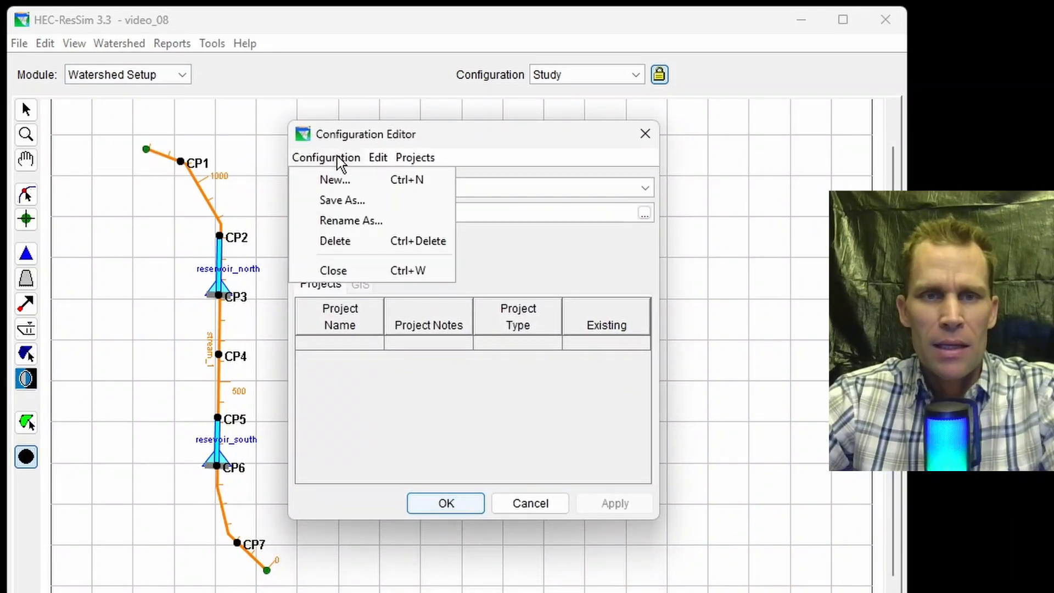
left_click(340, 181)
type("config_1")
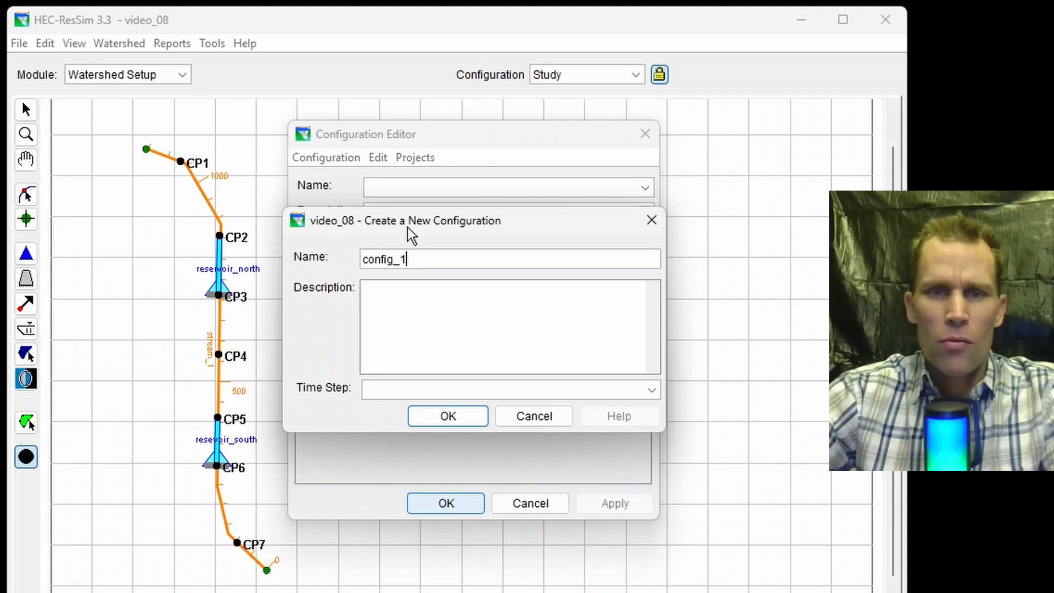
left_click(389, 395)
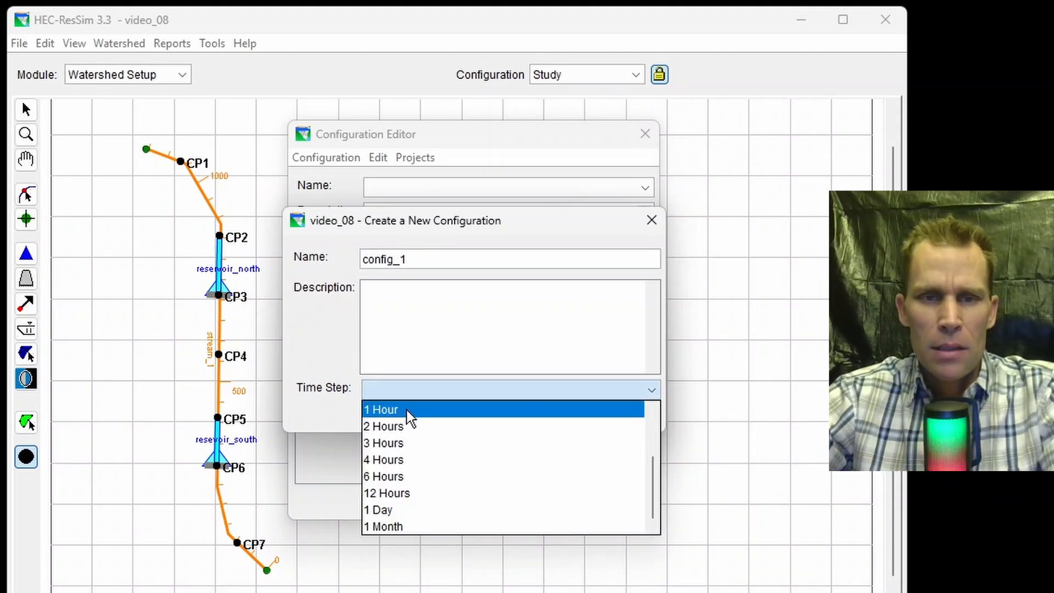
left_click(406, 406)
left_click(451, 416)
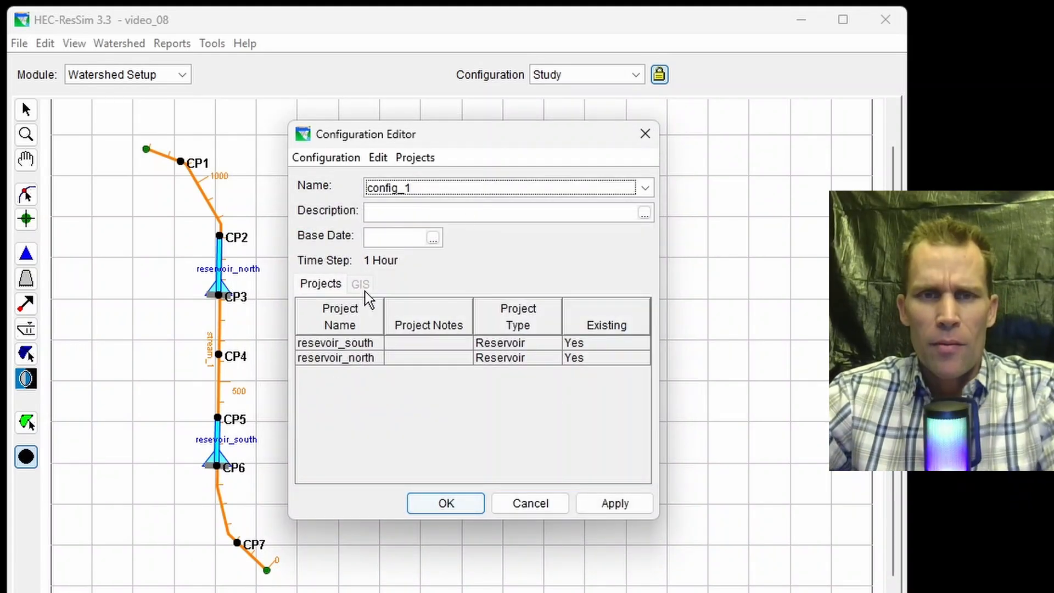
left_click(614, 503)
left_click(477, 500)
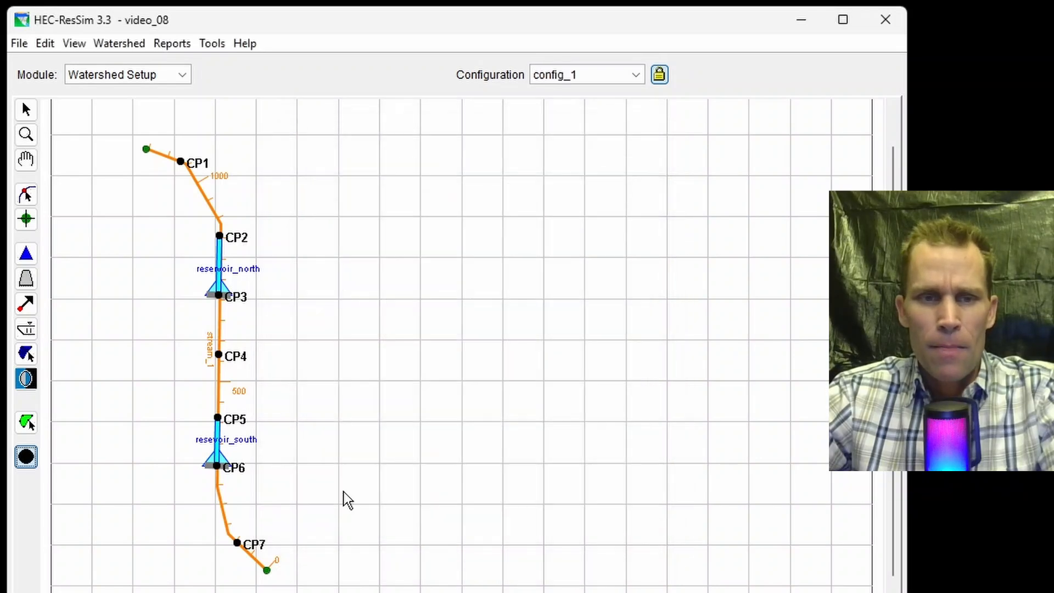
Save the watershed and switch to the Reservoir Network module
left_click(19, 47)
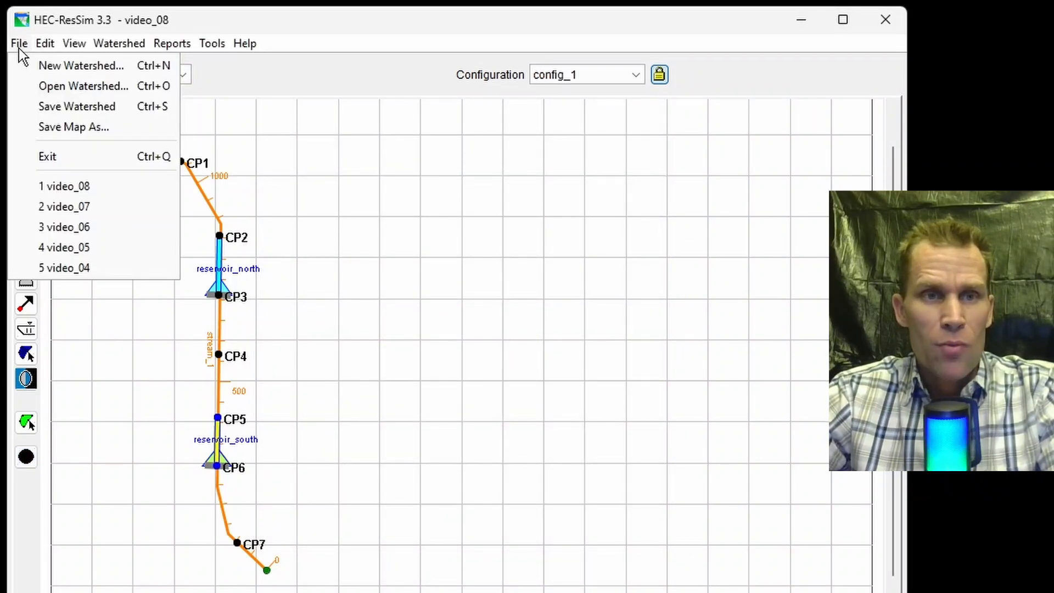
left_click(64, 108)
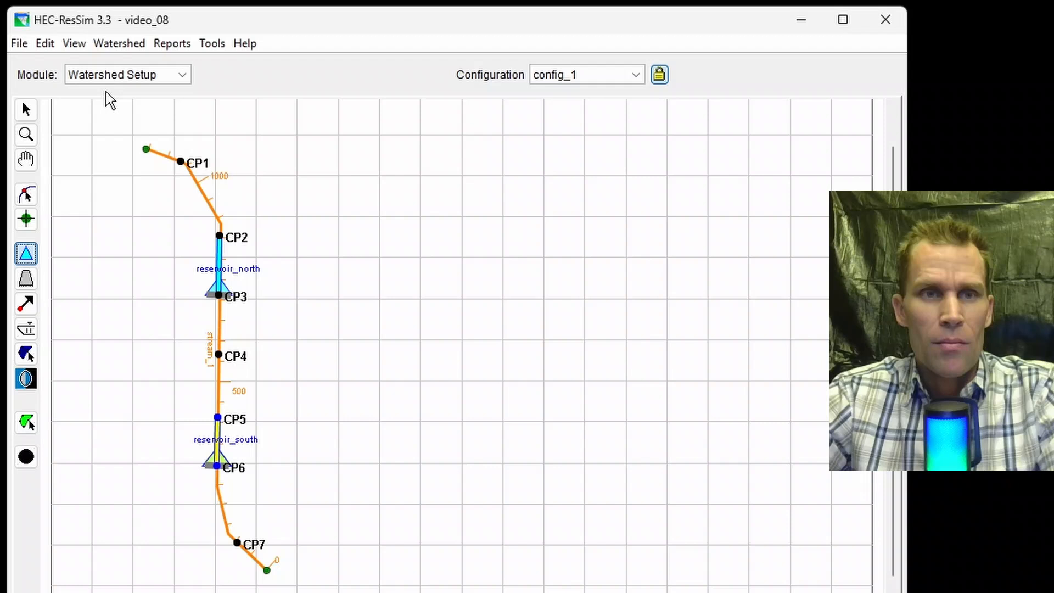
left_click(182, 75)
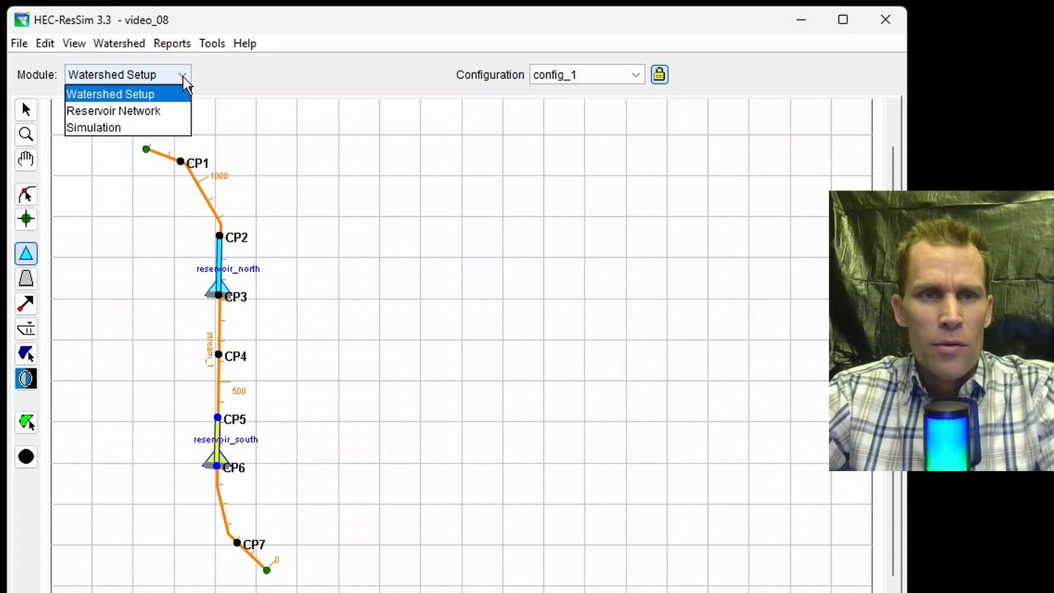
left_click(141, 112)
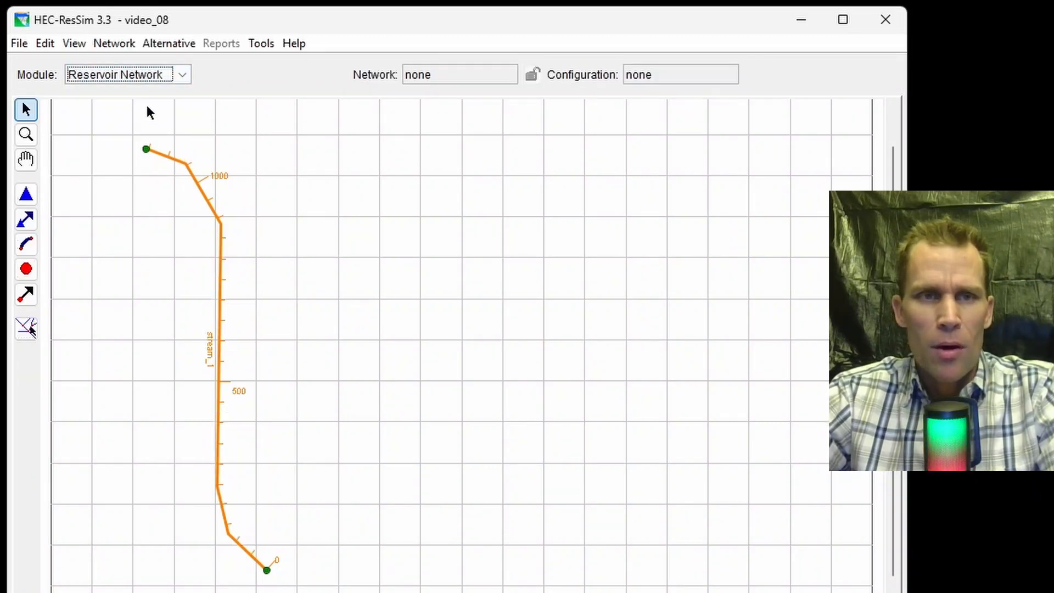
Create a new reservoir network named network_1 based on the config_1 configuration
left_click(130, 45)
left_click(134, 71)
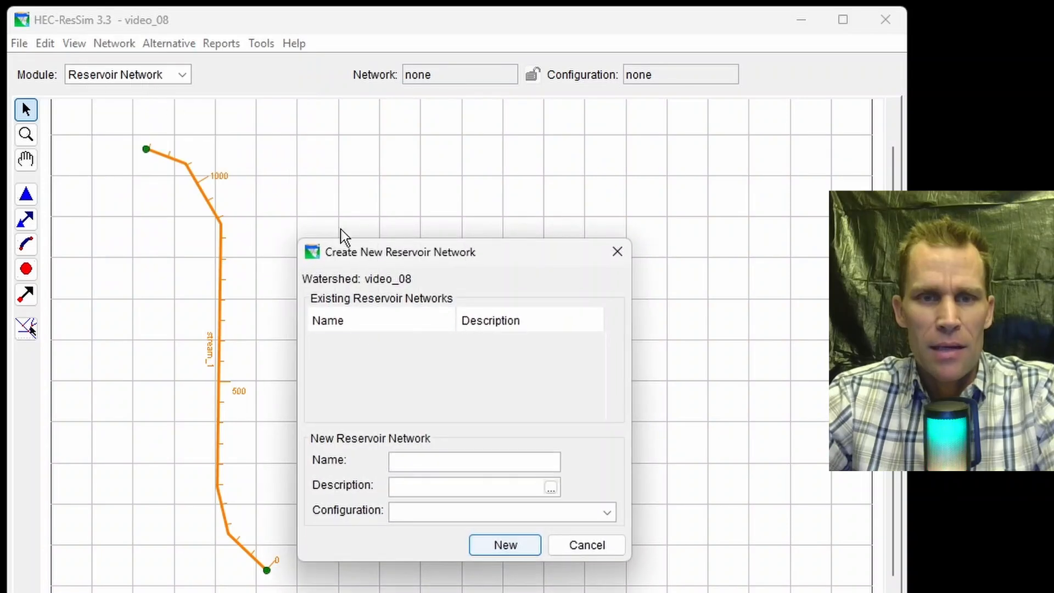
left_click(395, 459)
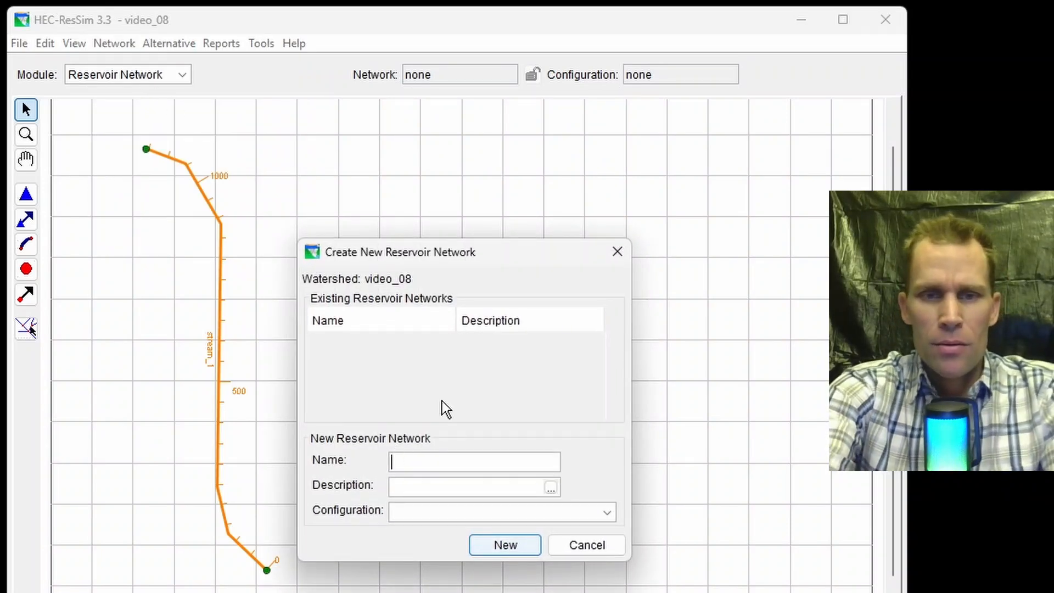
type("network_1")
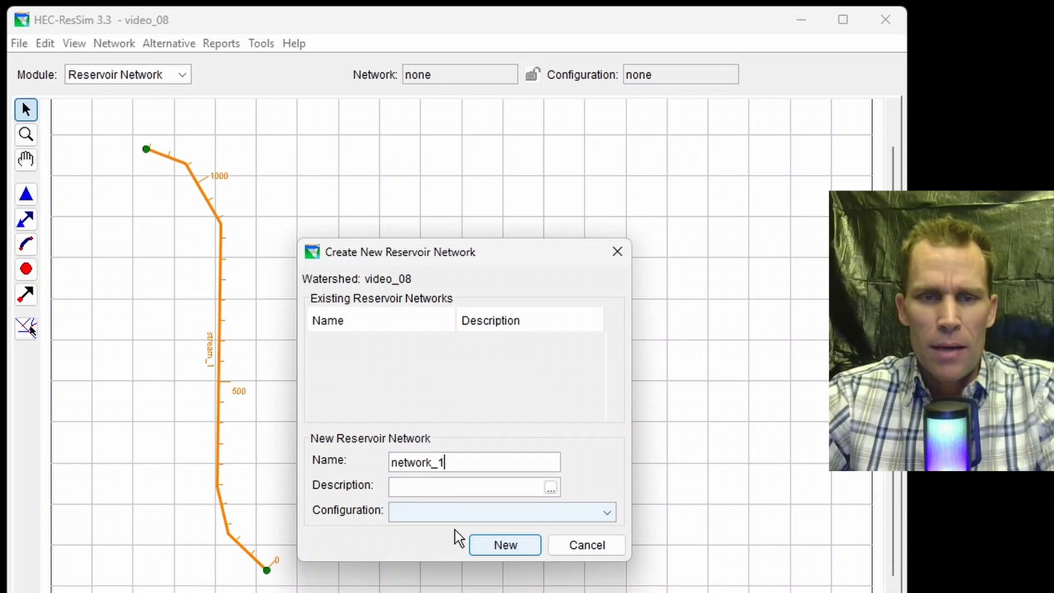
left_click(493, 545)
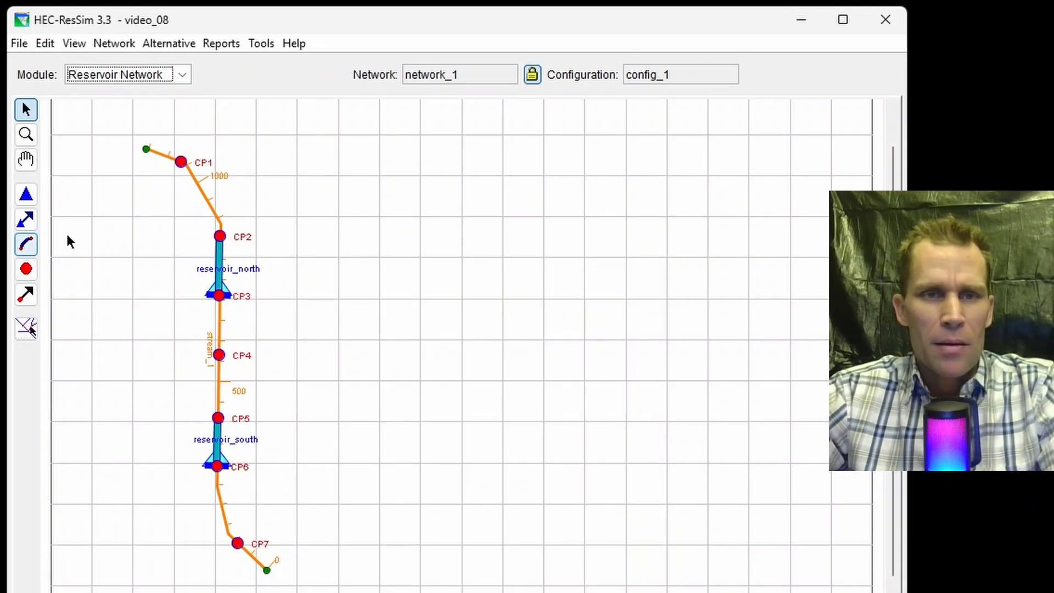
Draw a routing reach from junction CP1 to CP2 and accept the name CP1 to CP2
left_click(26, 244)
left_click_drag(181, 162, 223, 235)
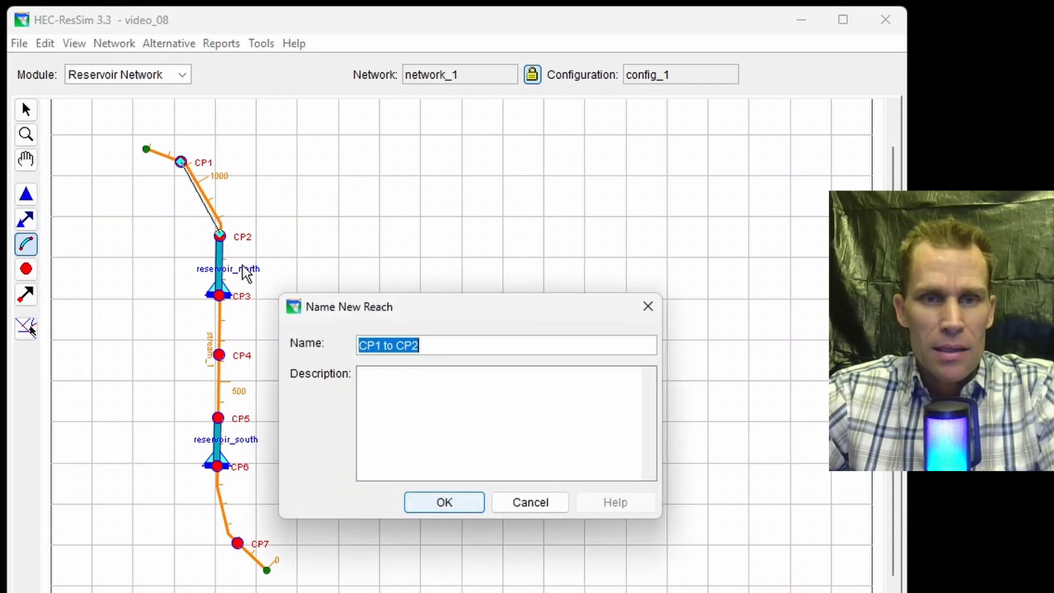
left_click(439, 503)
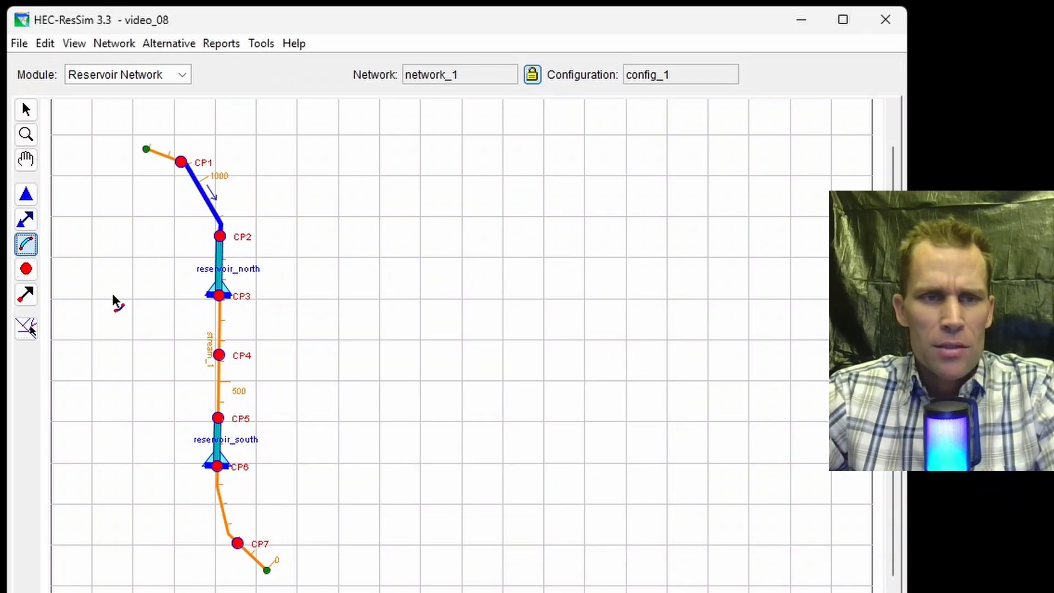
Draw two routing reaches between the reservoirs, CP3 to CP4 and CP4 to CP5, accepting their default names
left_click(219, 296)
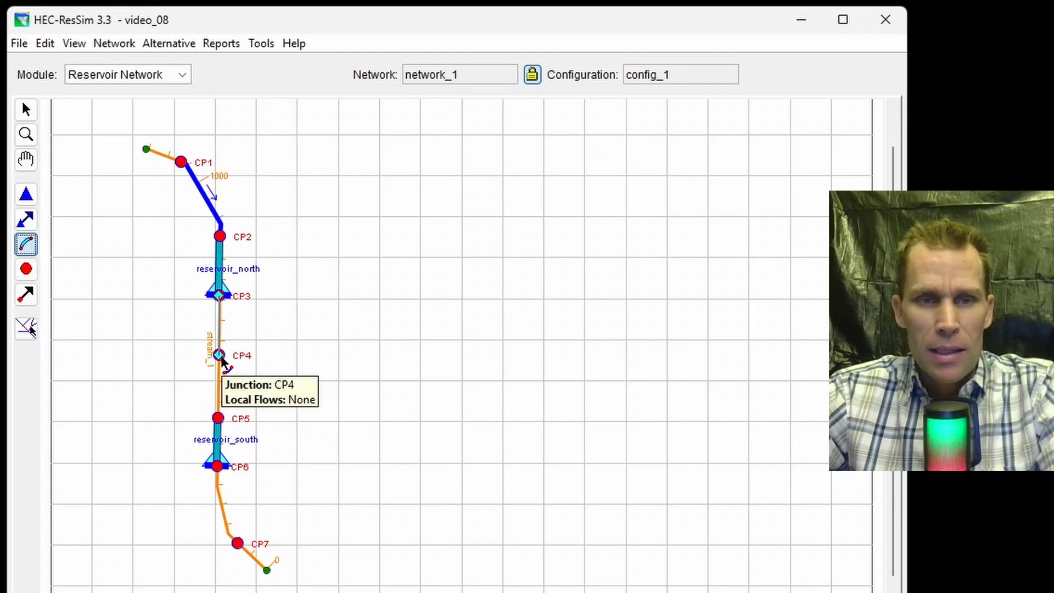
left_click(219, 356)
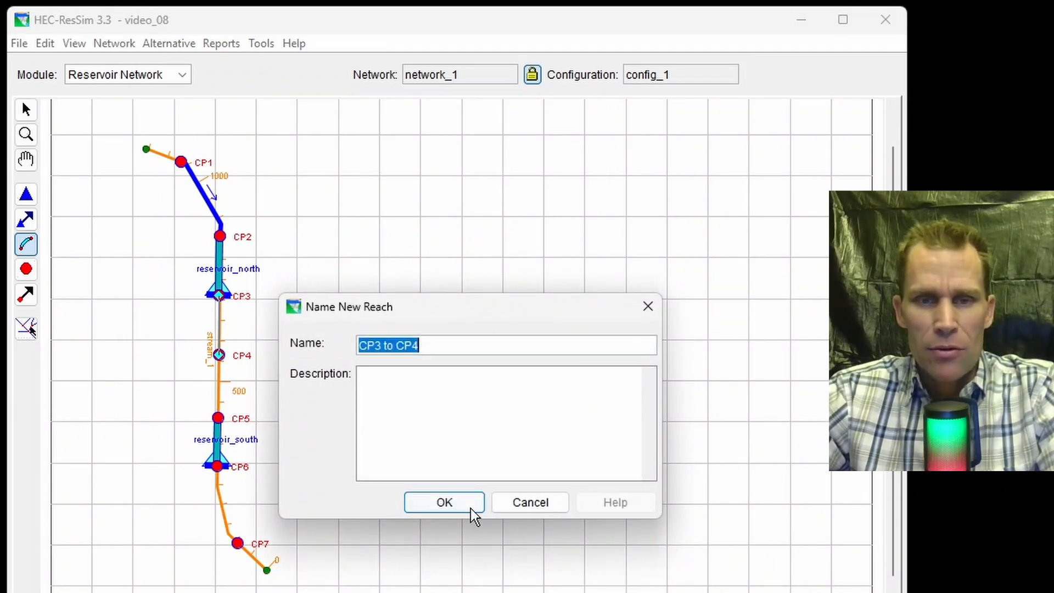
left_click(465, 508)
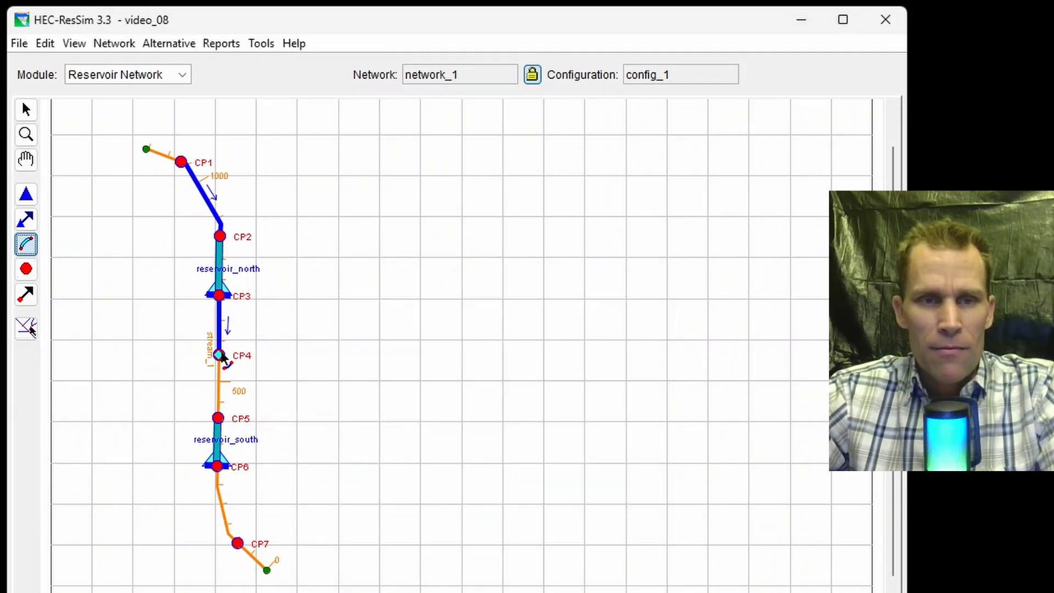
left_click(219, 356)
left_click(219, 418)
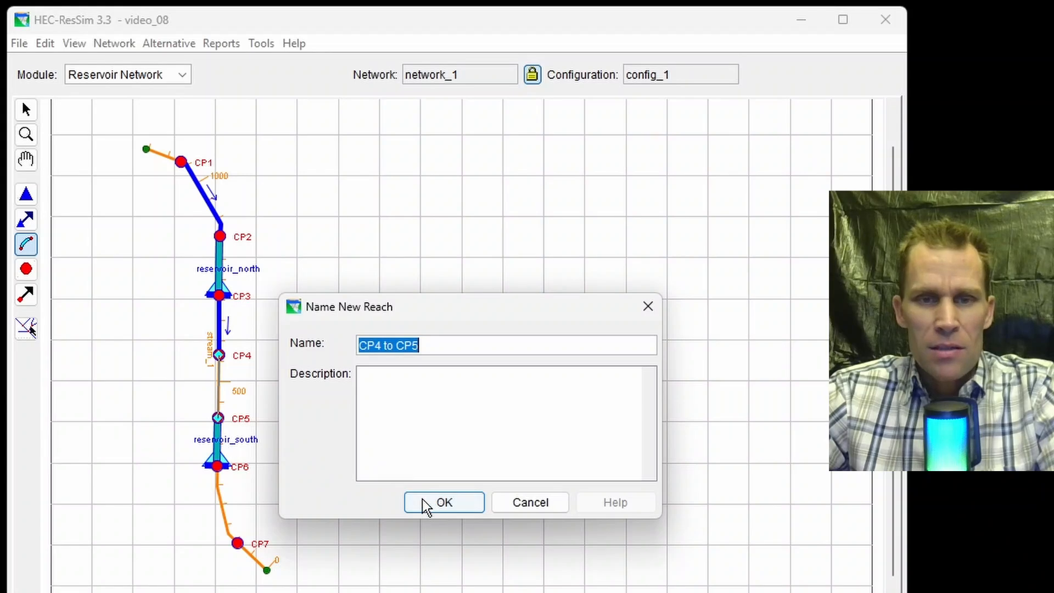
left_click(426, 508)
Draw the routing reach CP6 to CP7 below the southern reservoir with its default name and save the network
left_click(217, 465)
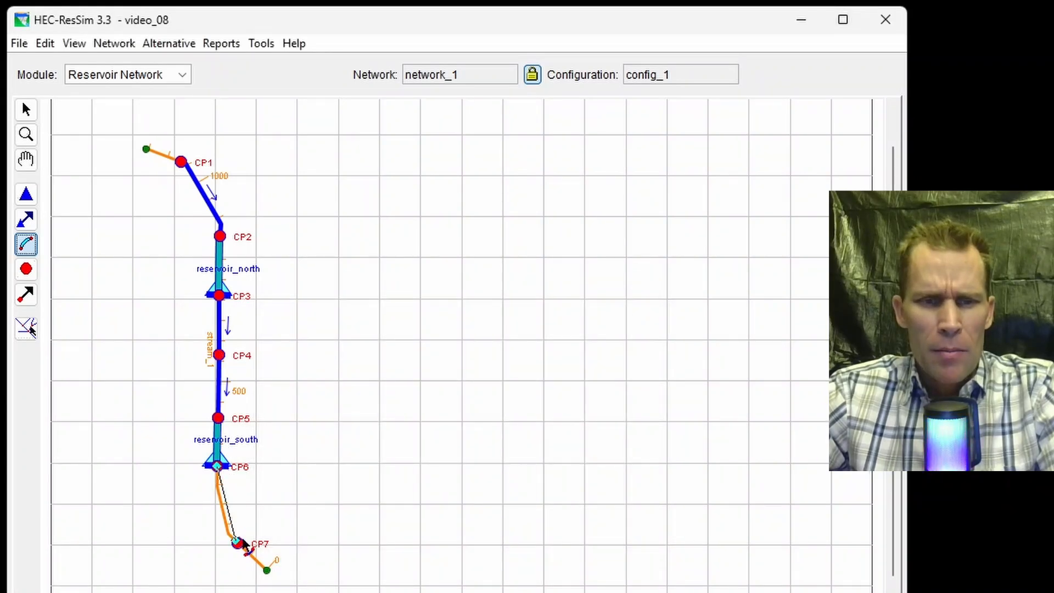
left_click(238, 543)
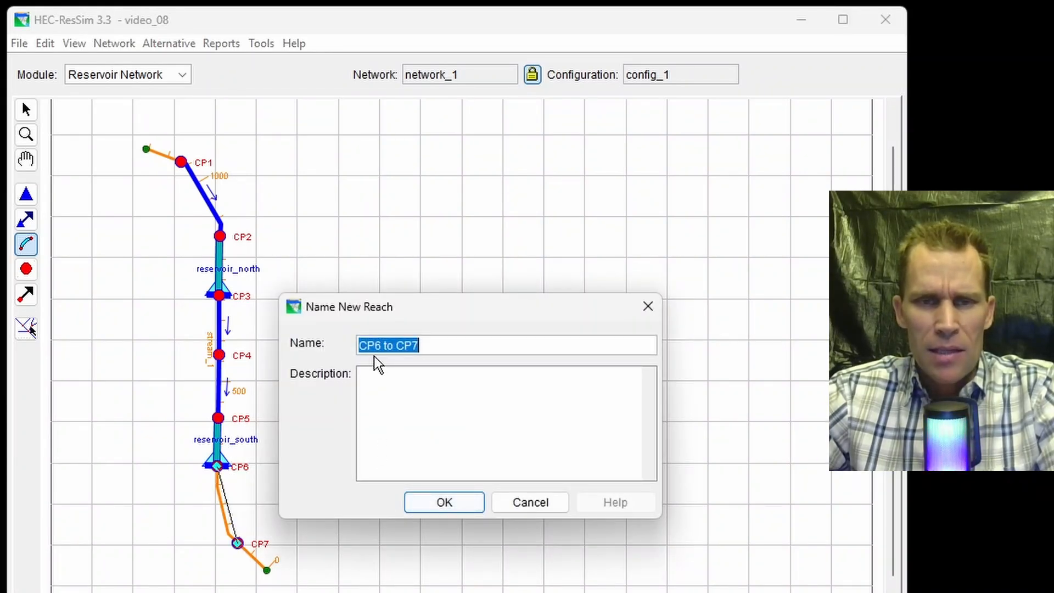
left_click(455, 502)
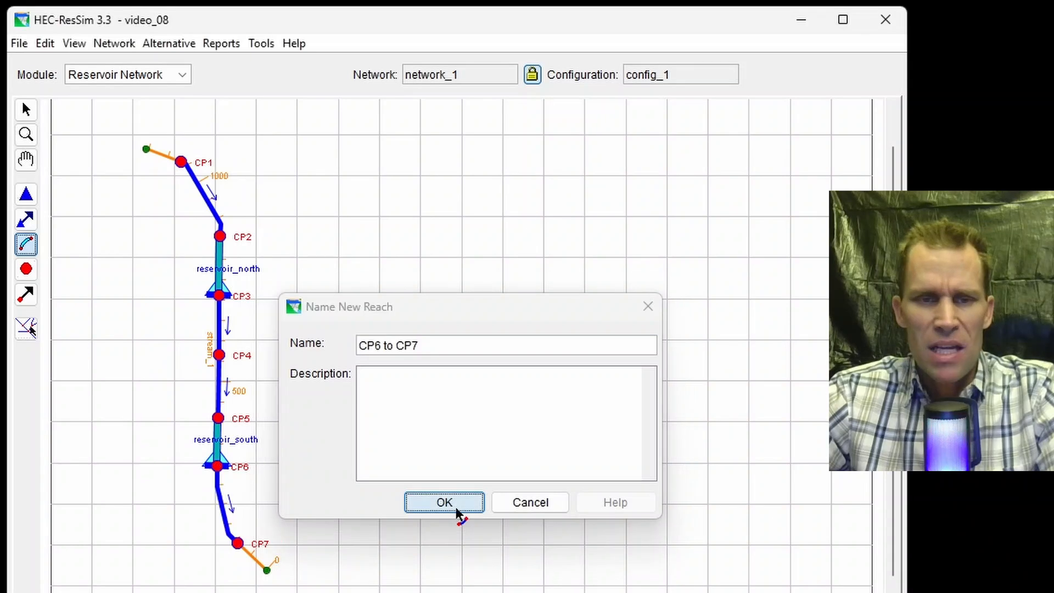
left_click(113, 44)
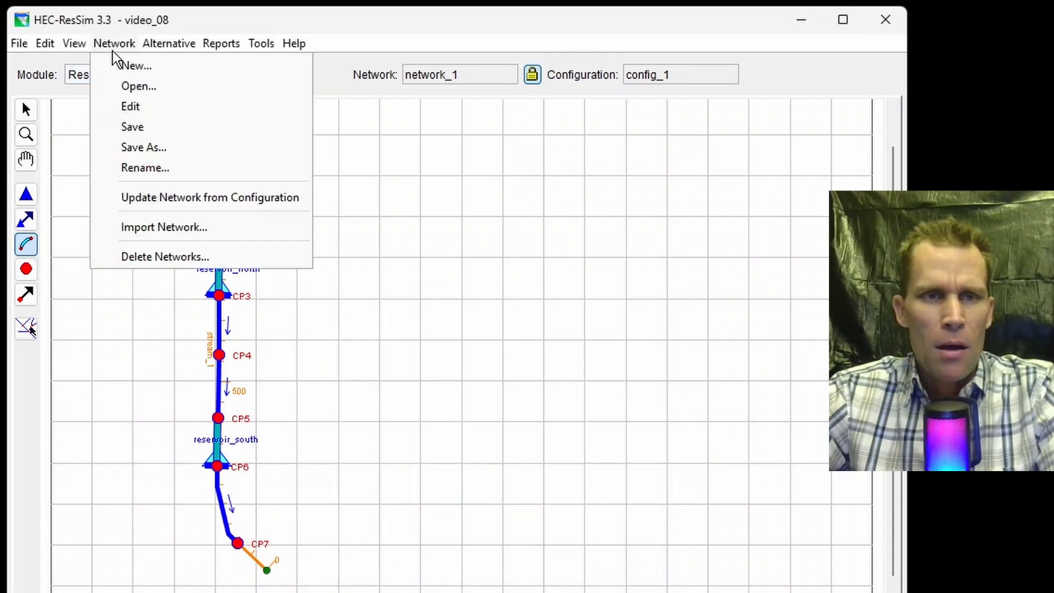
left_click(131, 128)
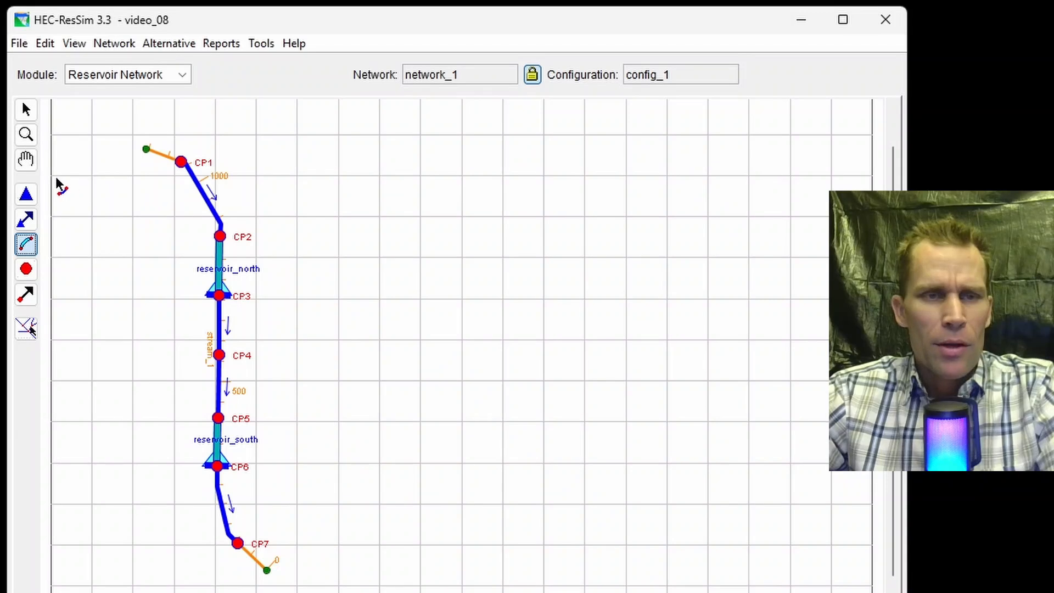
Add a local flow named inflow at CP1 with a factor of 1.0 to junction CP1 and apply it
left_click(27, 270)
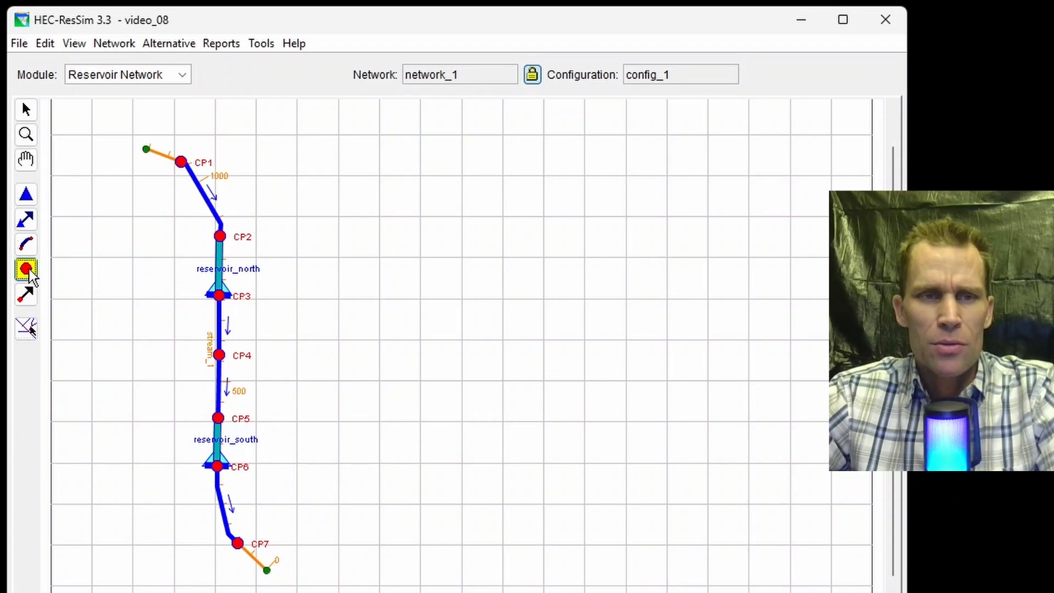
left_click(26, 111)
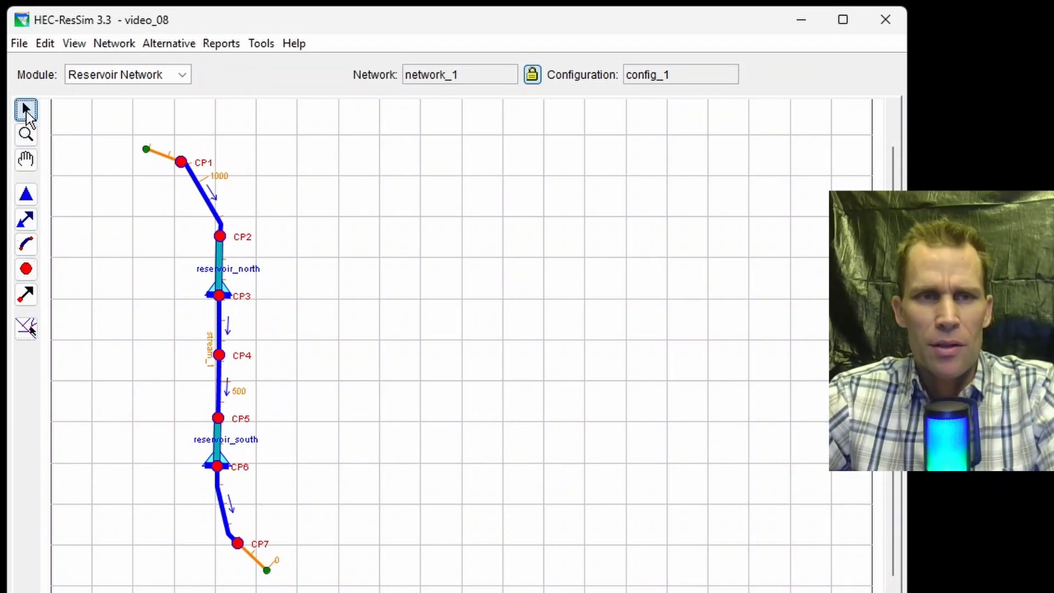
right_click(182, 165)
left_click(225, 210)
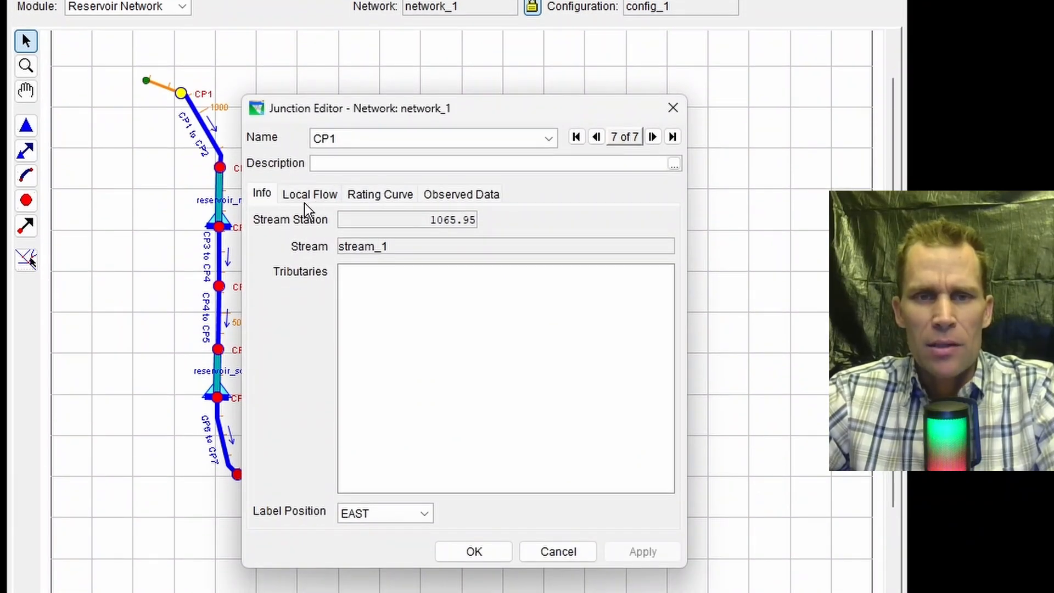
left_click(305, 198)
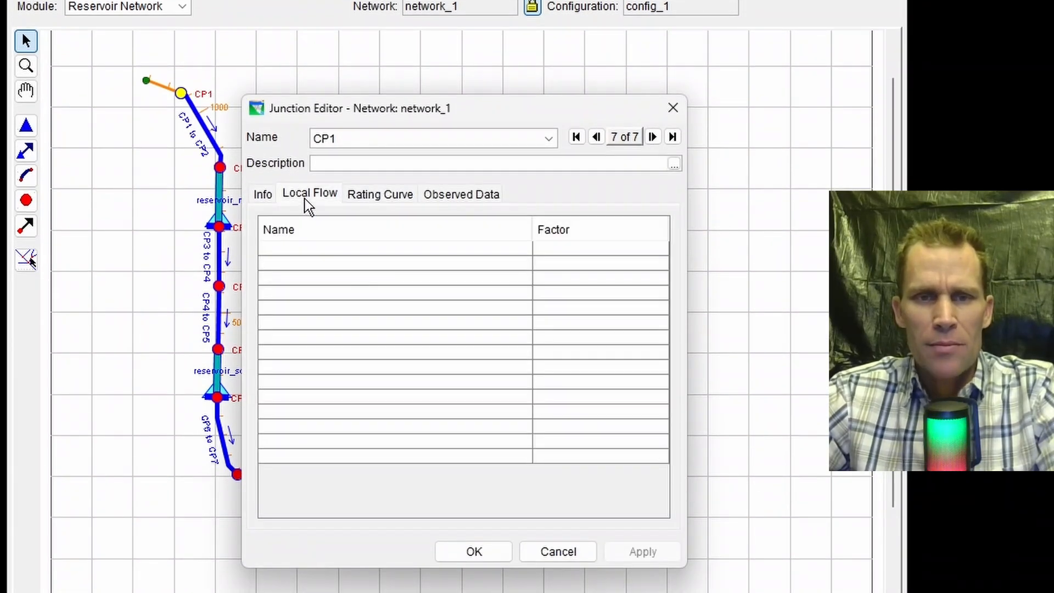
left_click(357, 252)
type("in")
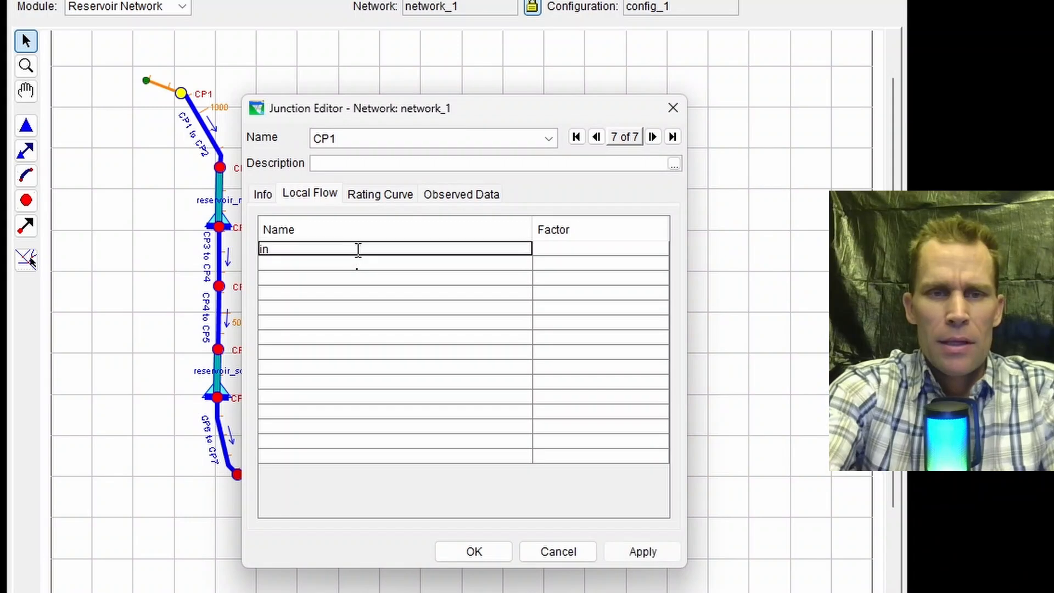
type("flow at CP")
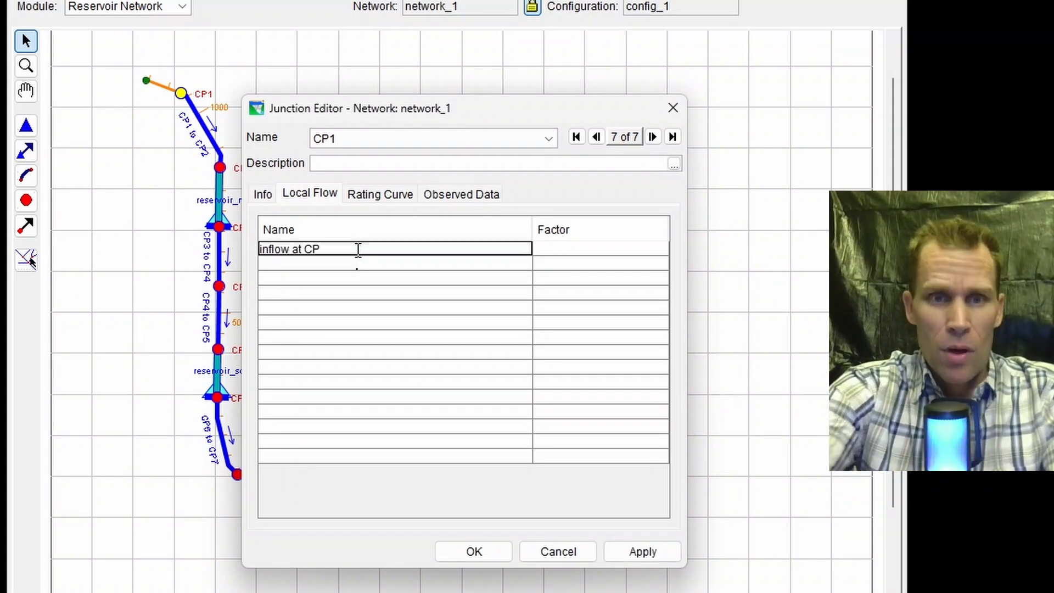
type("1")
key("Tab")
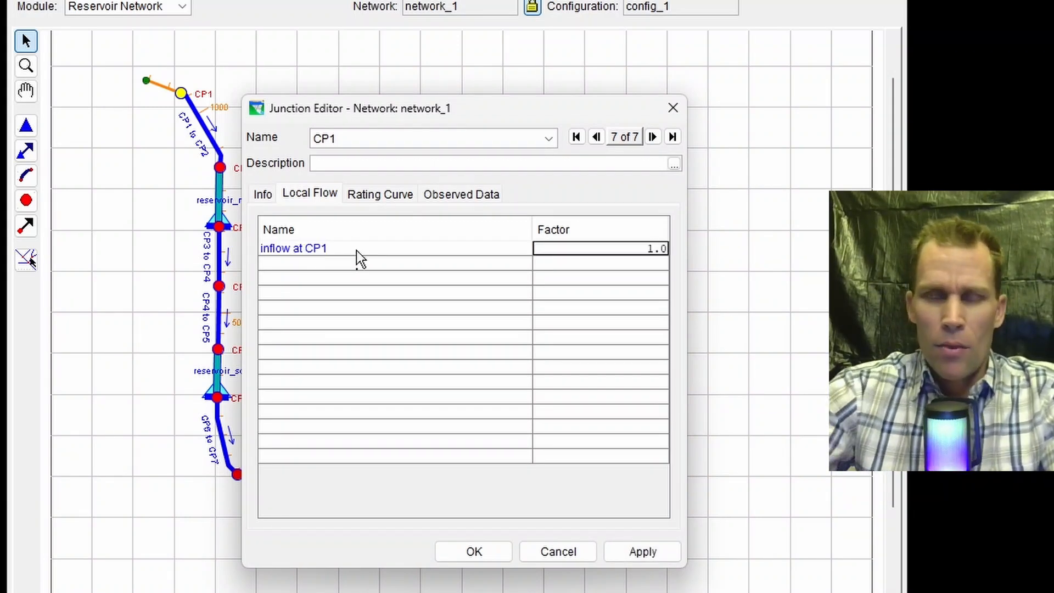
left_click(646, 554)
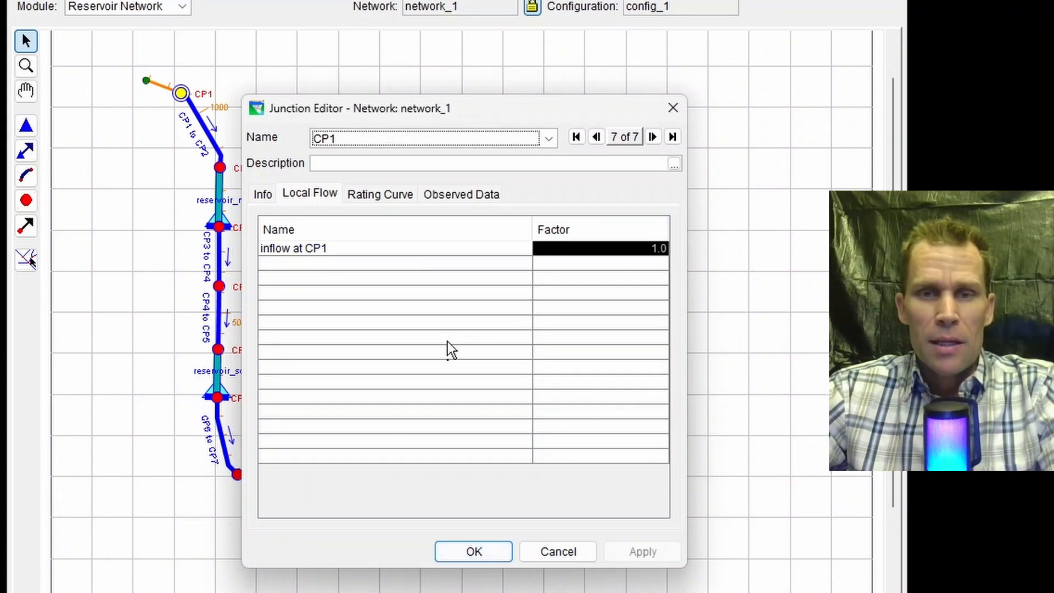
Accept the CP1 junction's local flow, close its editor, and switch to HEC-DSSVue
left_click(476, 552)
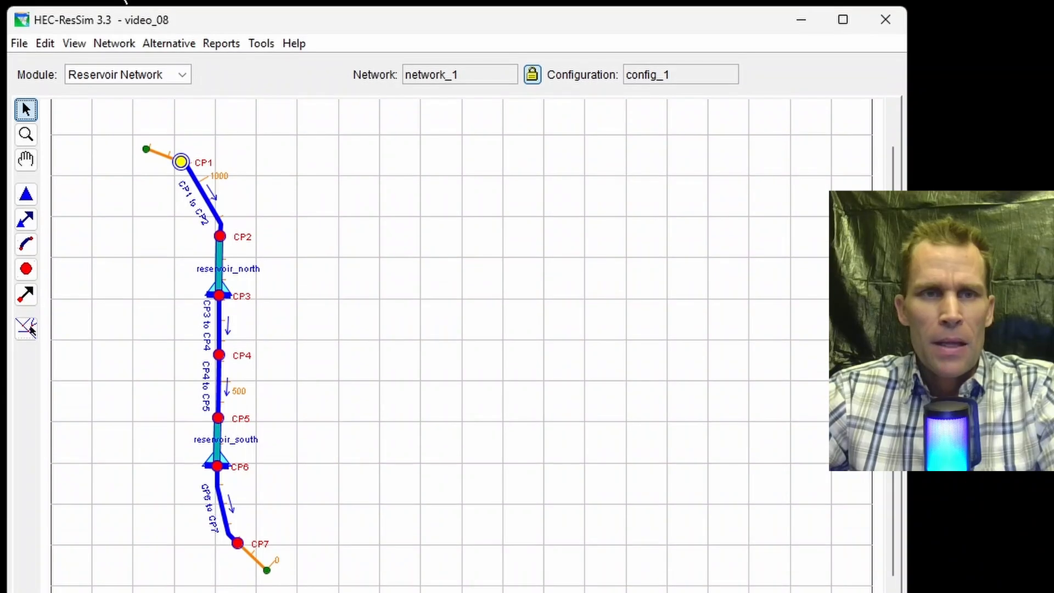
left_click(221, 43)
mouse_move(261, 45)
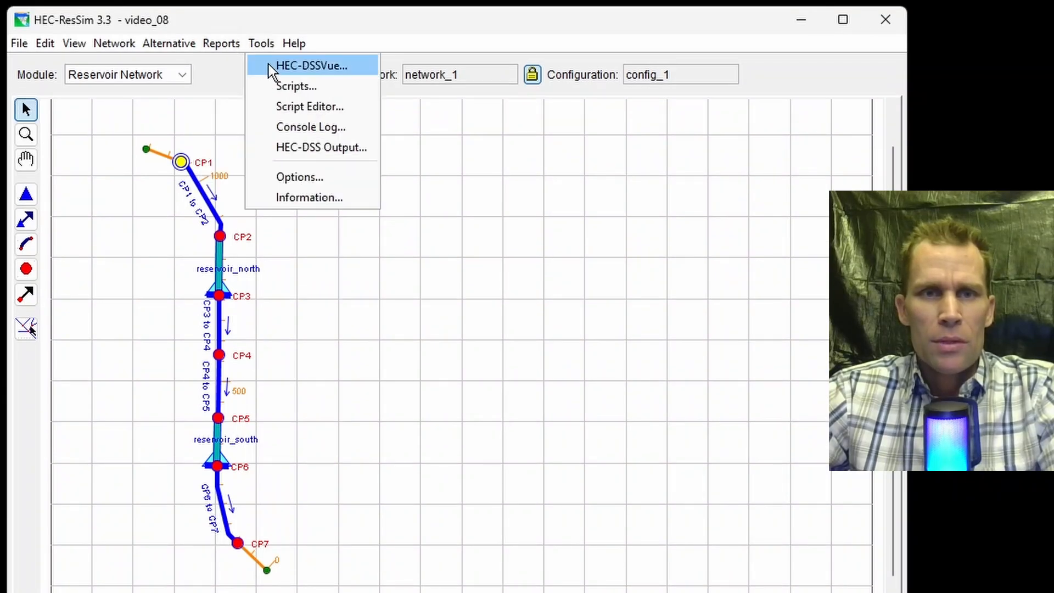
left_click(268, 65)
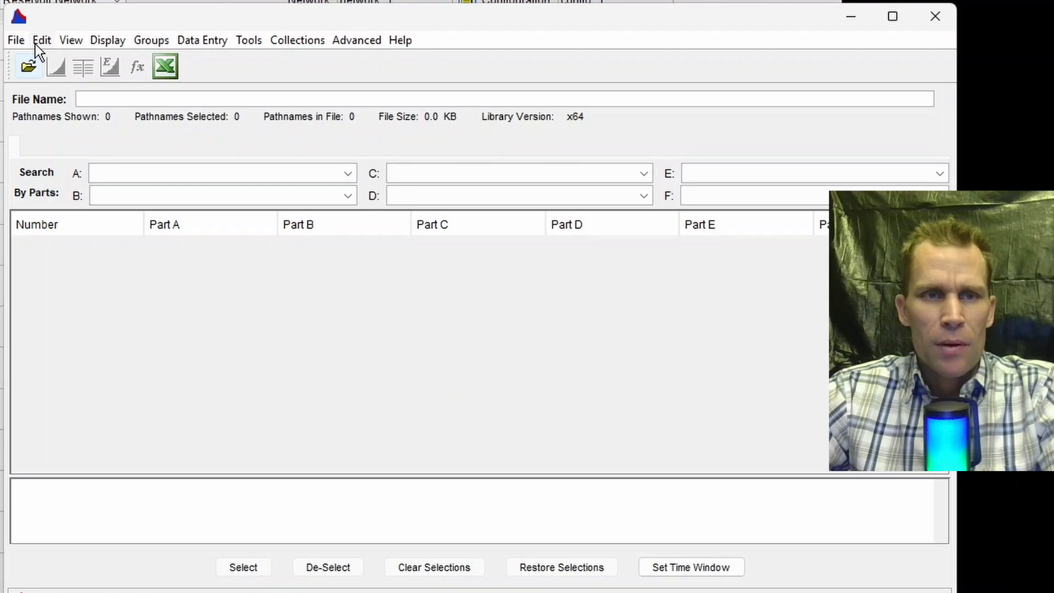
Create a new HEC-DSS file named timeseries_data in the video_08 folder
left_click(15, 42)
left_click(29, 58)
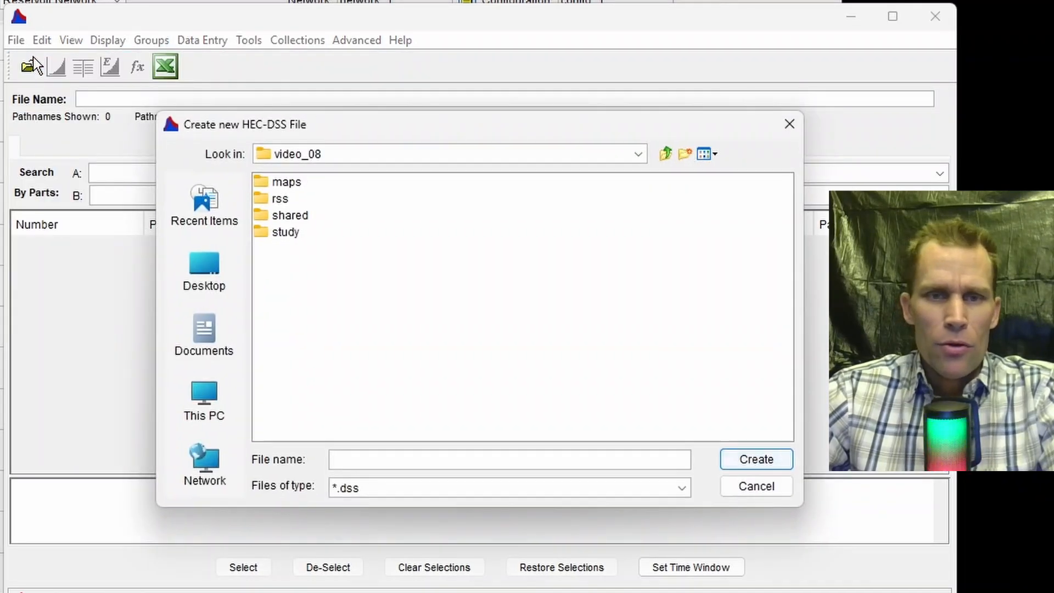
type("timeseri")
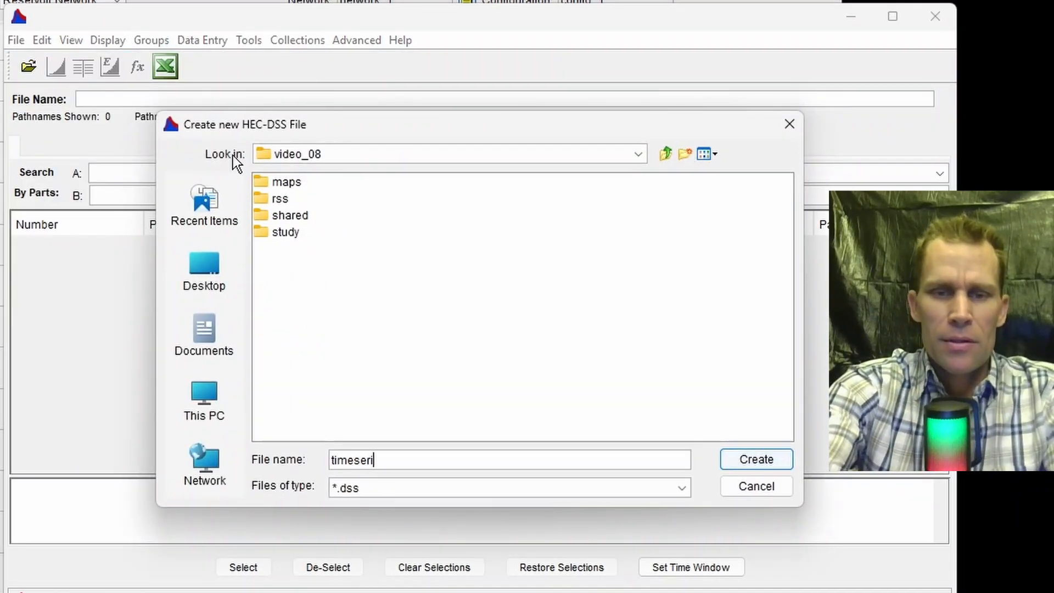
type("es_data")
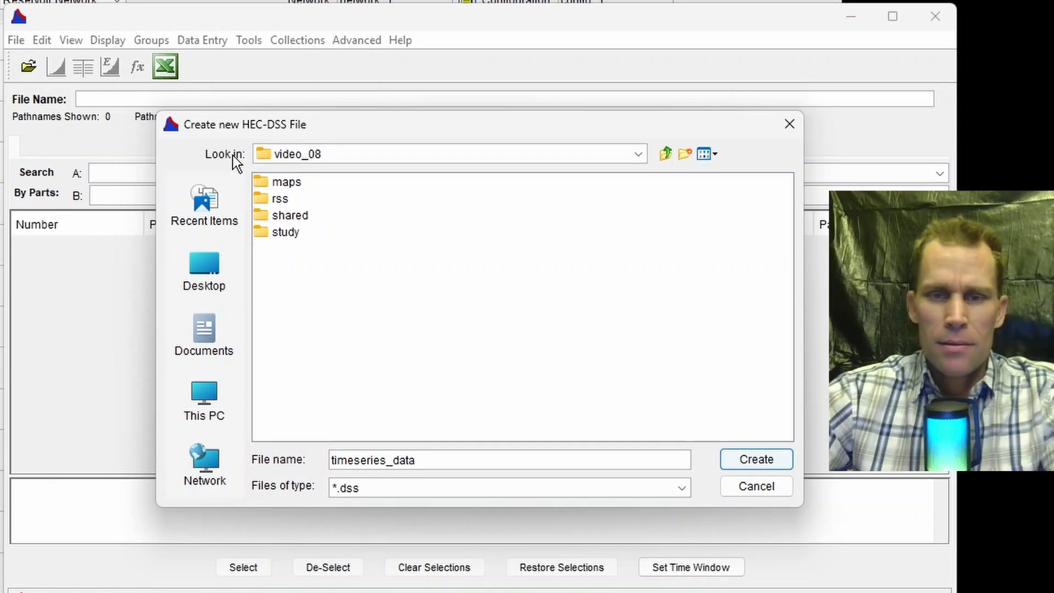
left_click(748, 459)
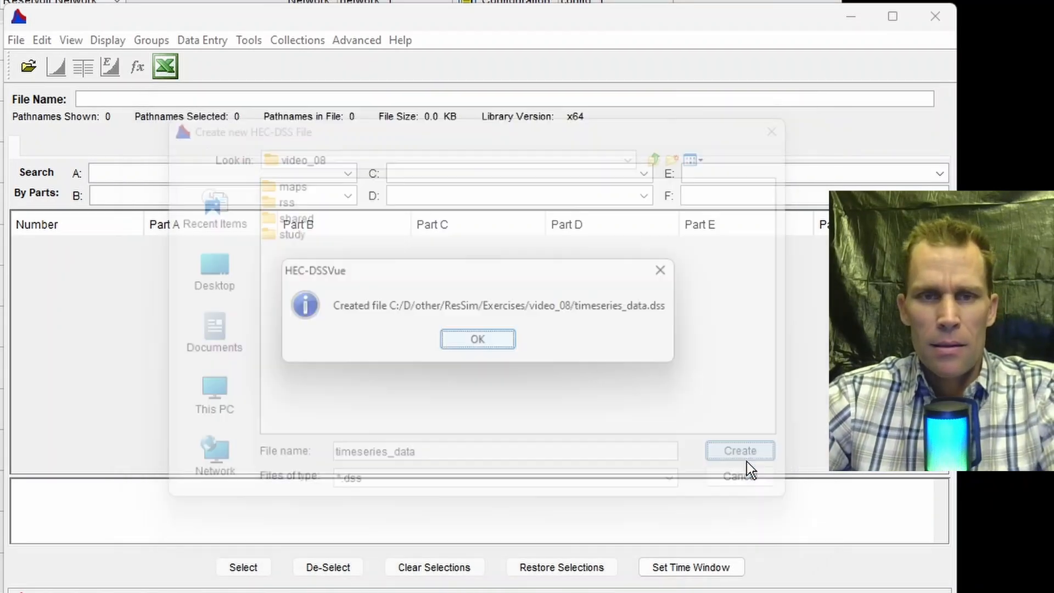
left_click(469, 342)
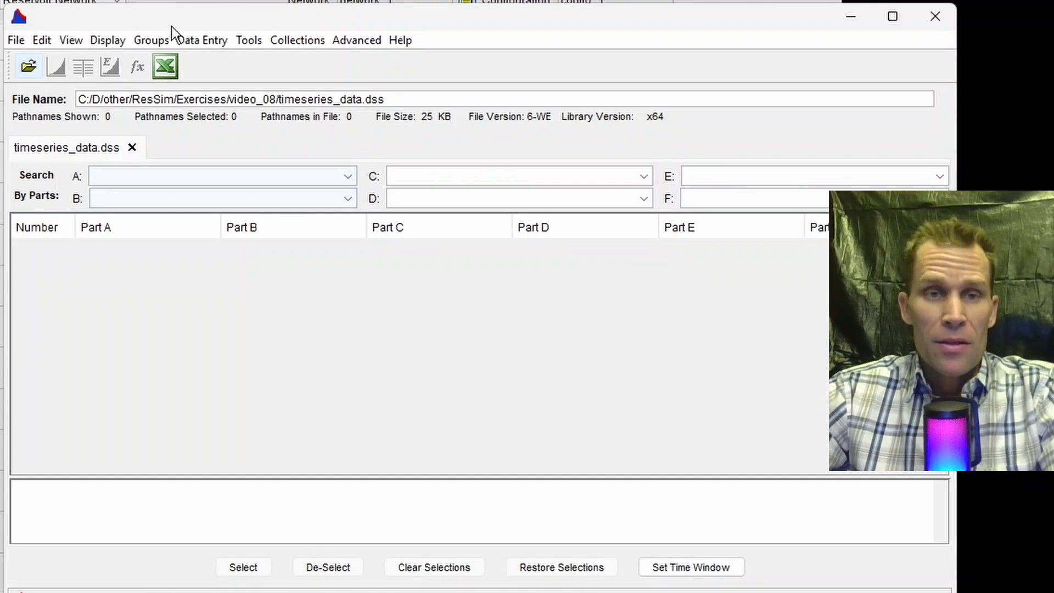
Start a manual time series entry for the timeseries_data.dss file
left_click_drag(171, 26, 384, 44)
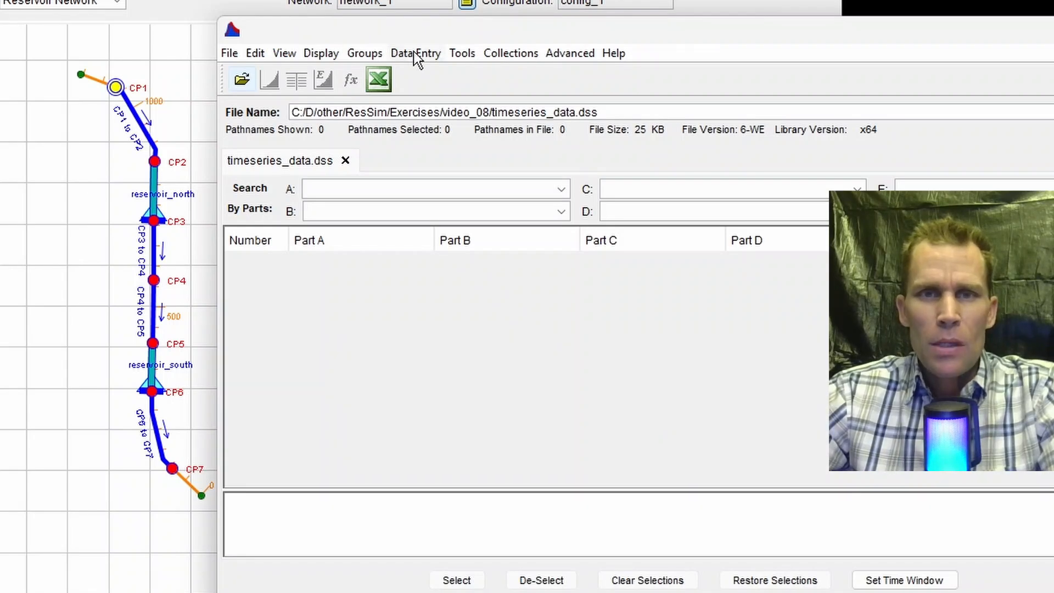
left_click_drag(439, 32, 232, 23)
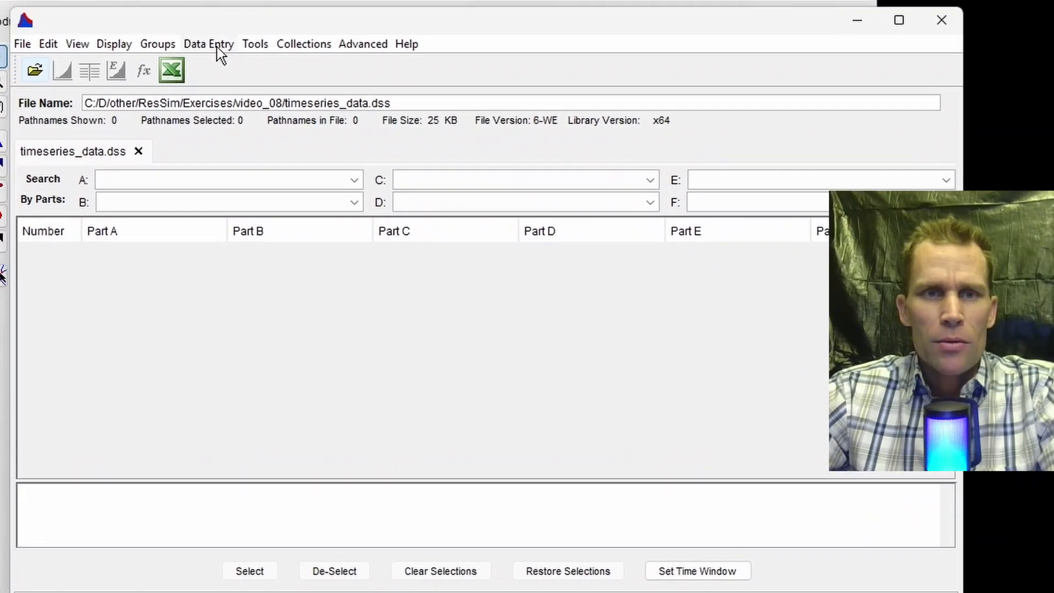
left_click(258, 45)
mouse_move(213, 48)
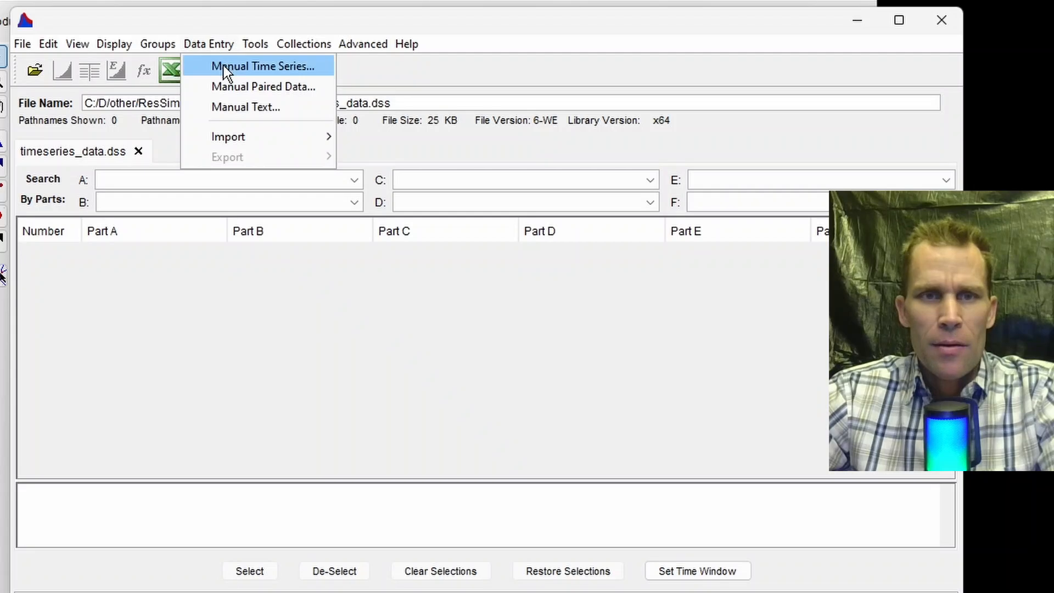
left_click(223, 65)
left_click_drag(73, 5, 440, 28)
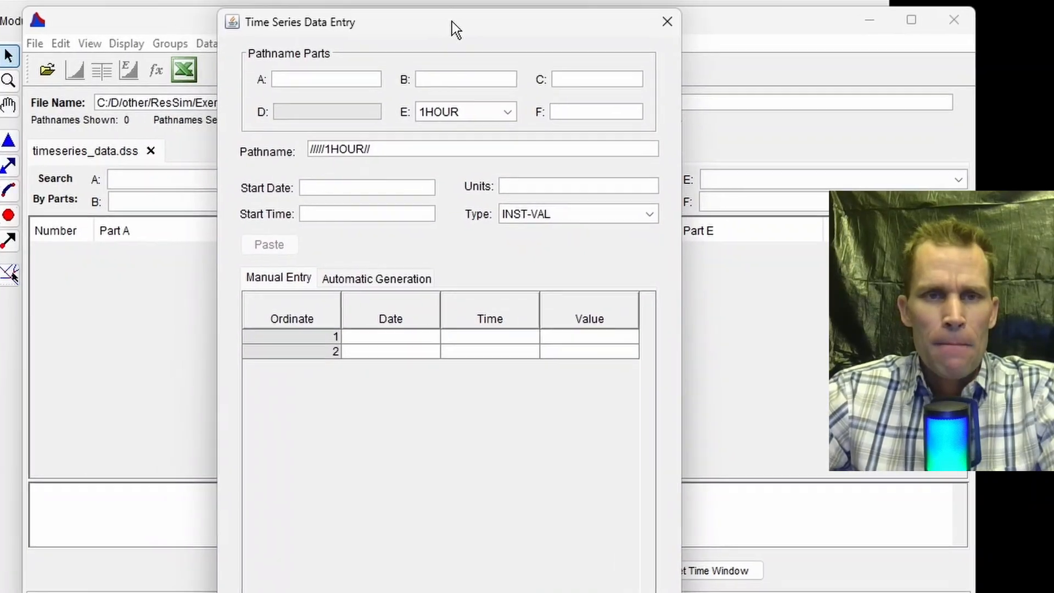
Set the record's pathname parts: A to RIVER, B to LOCATION, C to INFLOW and F to 10000
left_click(348, 76)
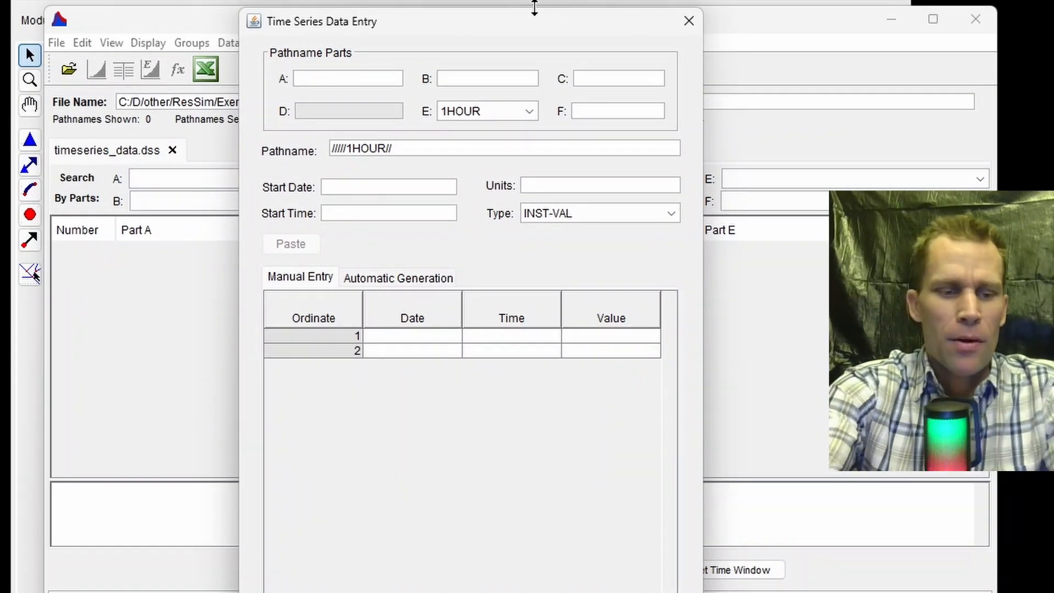
type("RIVER")
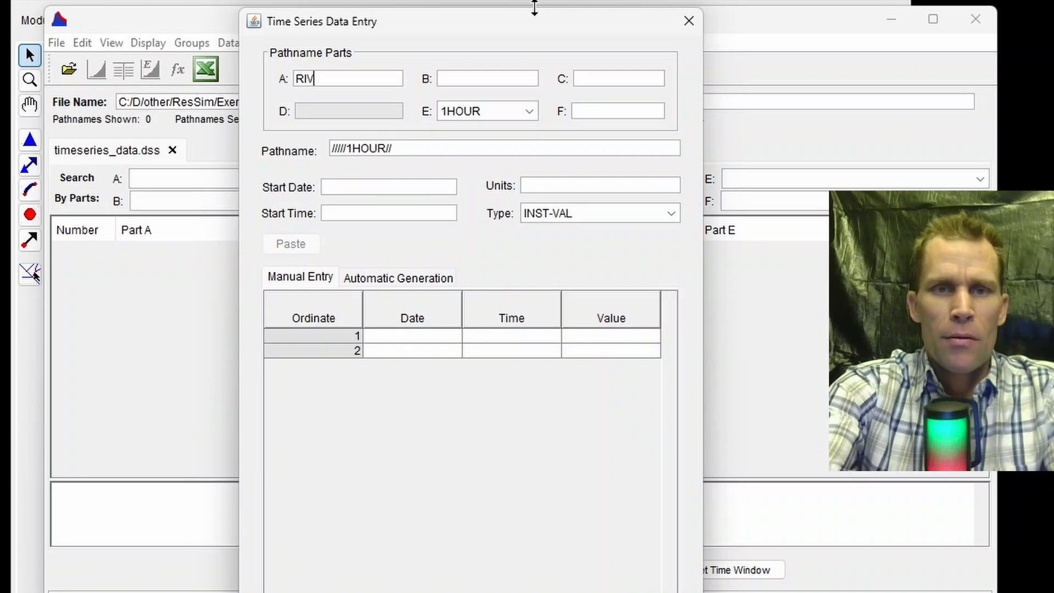
key("Tab")
type("LOCATION")
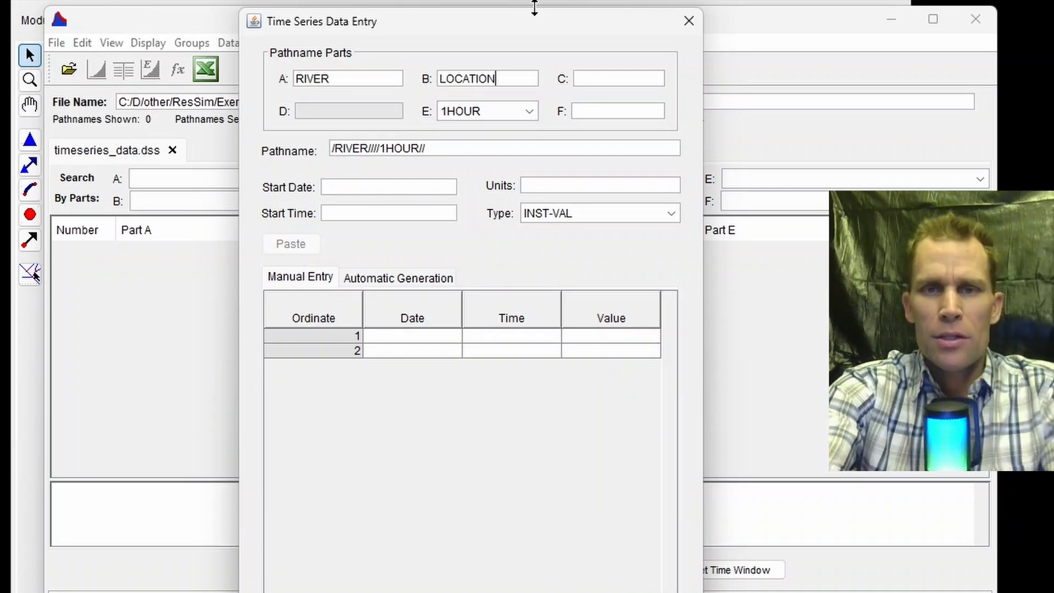
key("Tab")
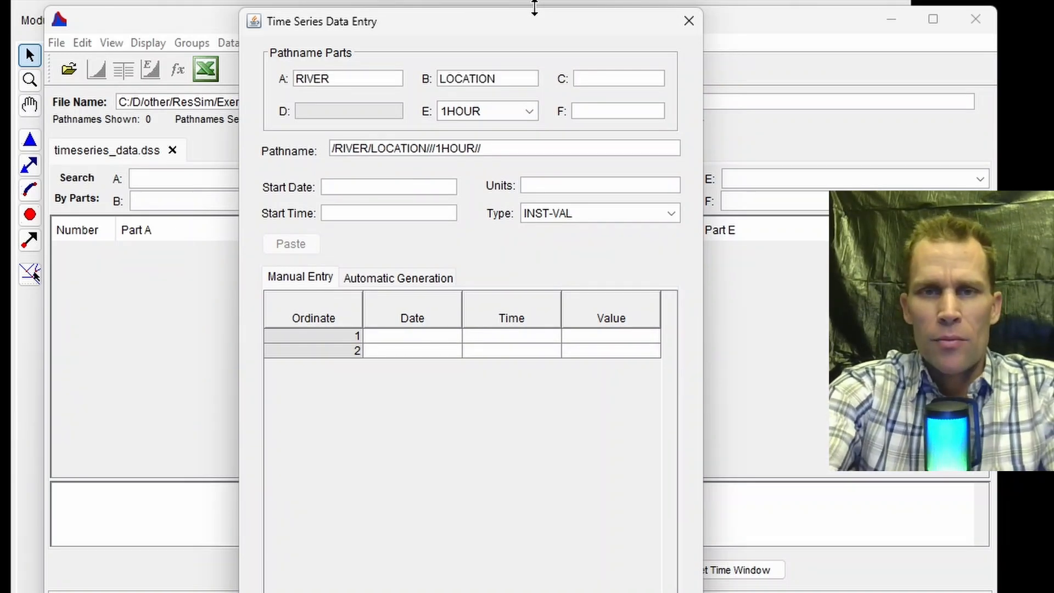
type("INFLOW")
key("Tab")
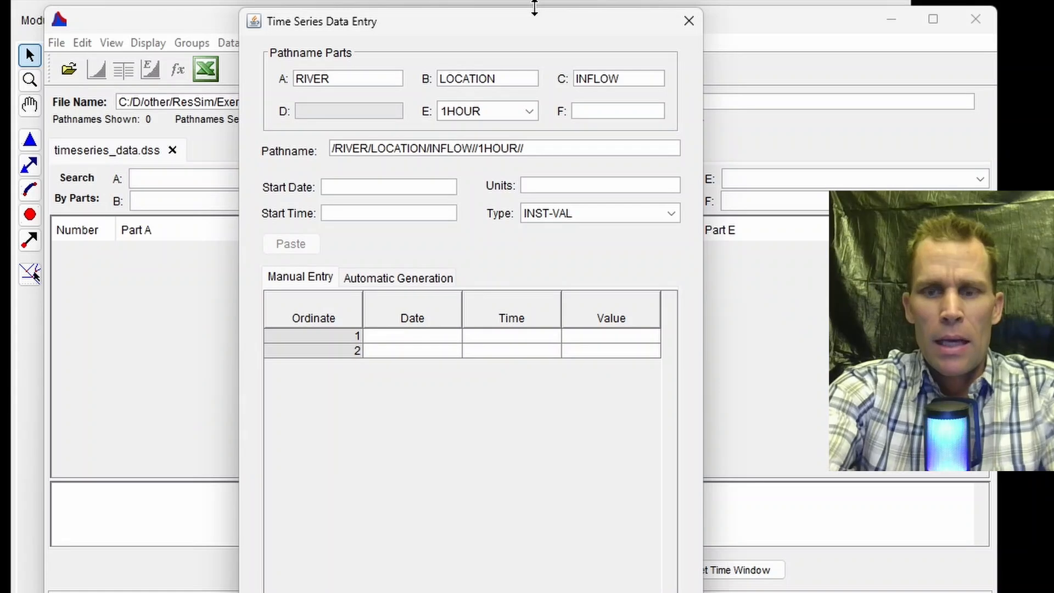
type("10")
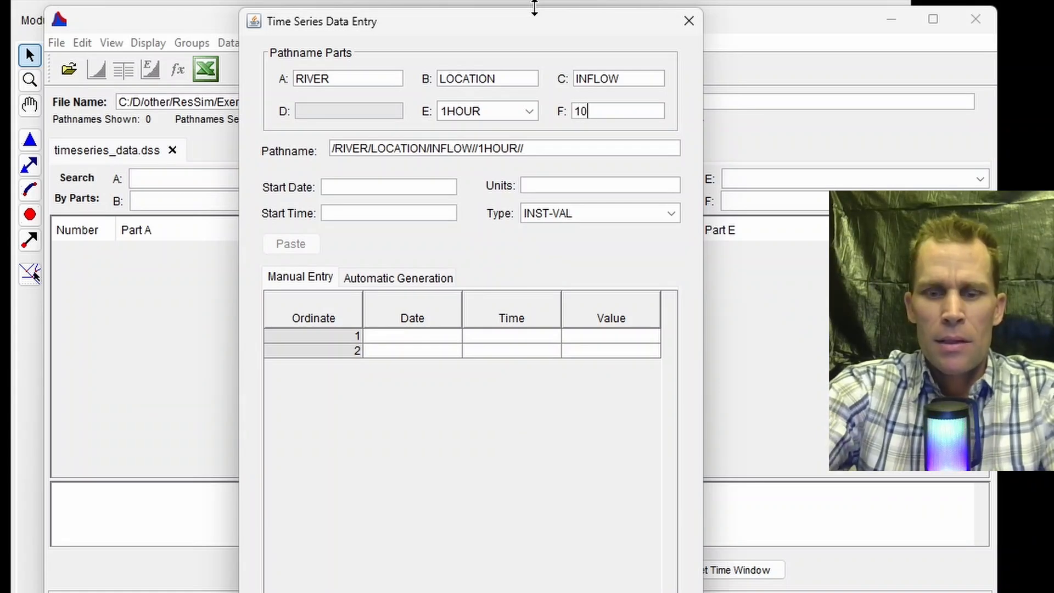
type("000")
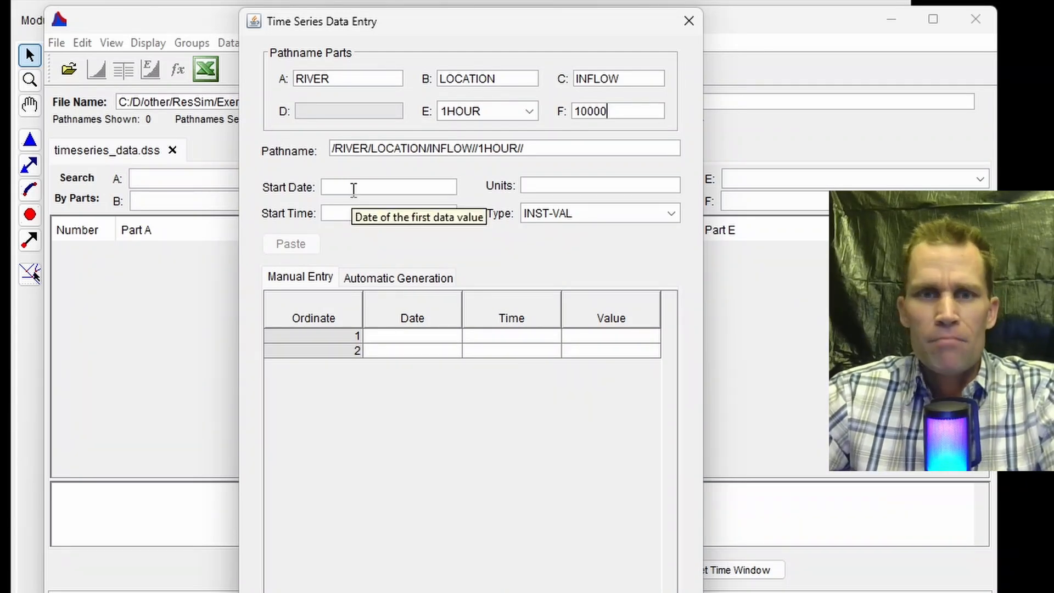
Set the time series start to 01may2024 at 0100 with units of CFS
left_click(353, 190)
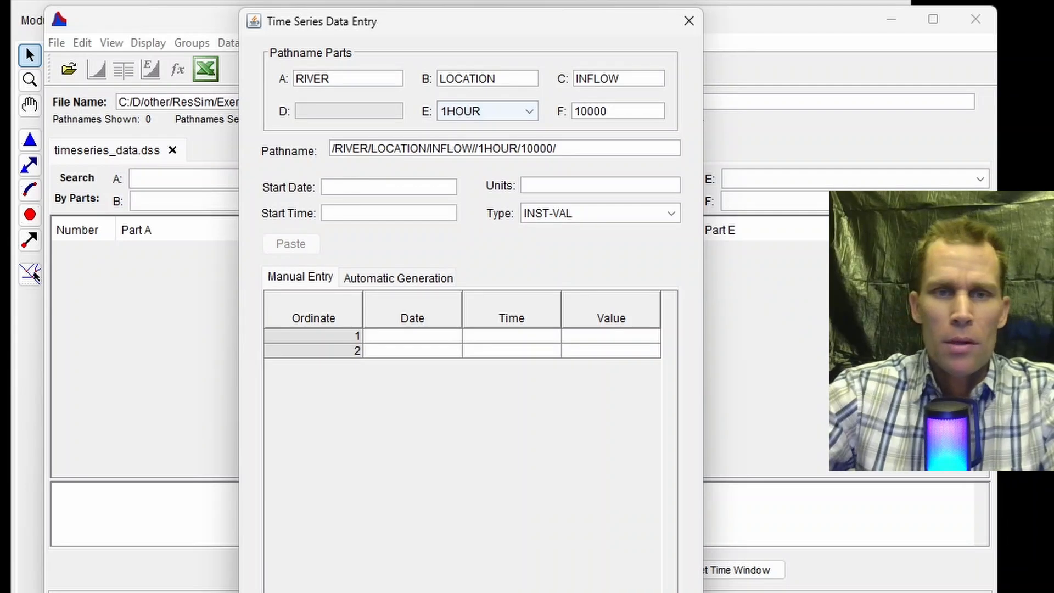
type("0")
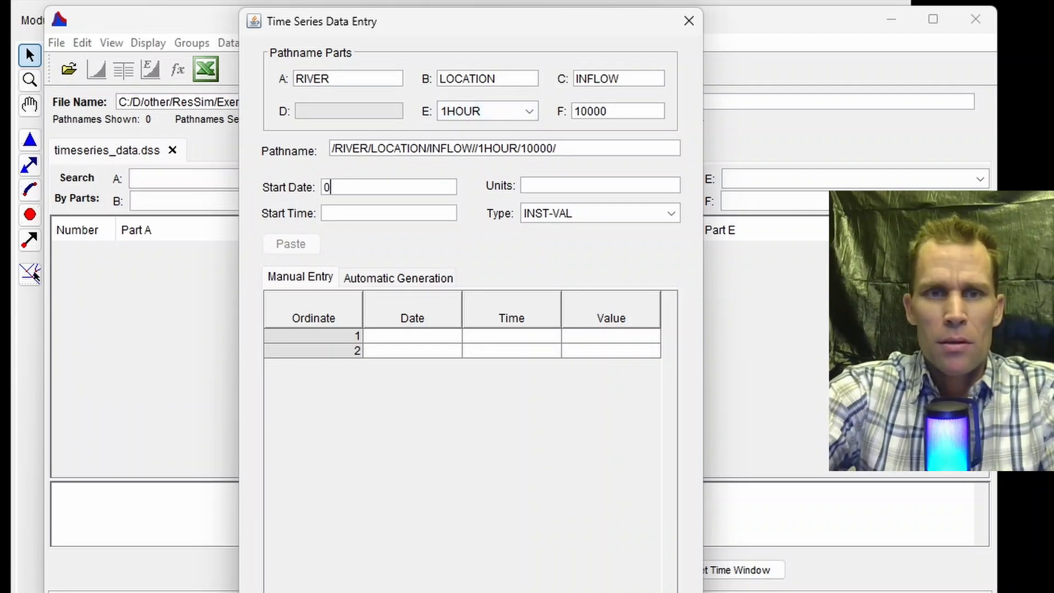
type("1may2024")
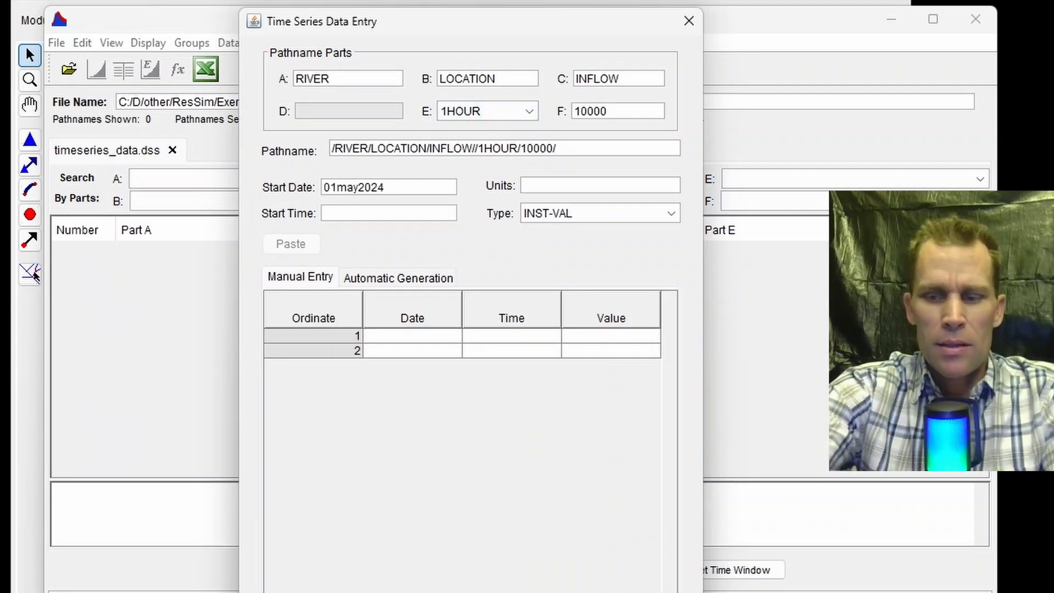
type("0100")
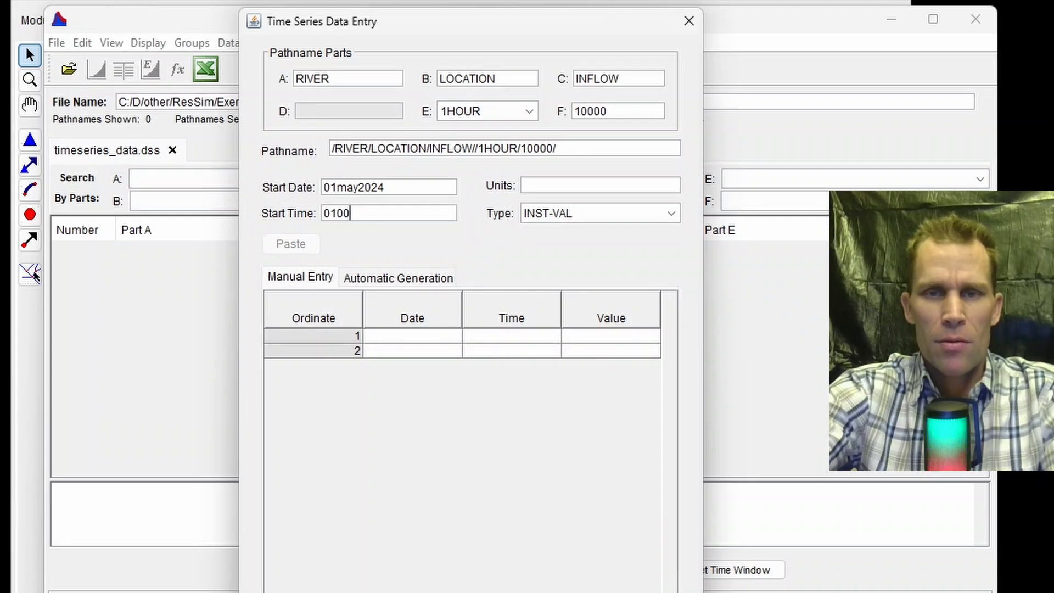
key("Tab")
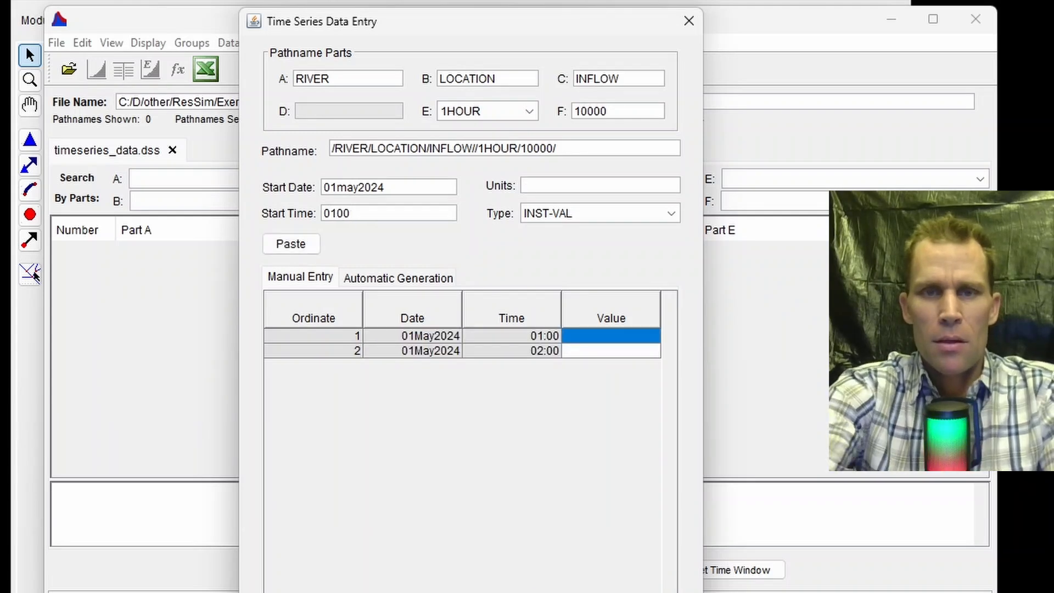
type("cfs")
key("Tab")
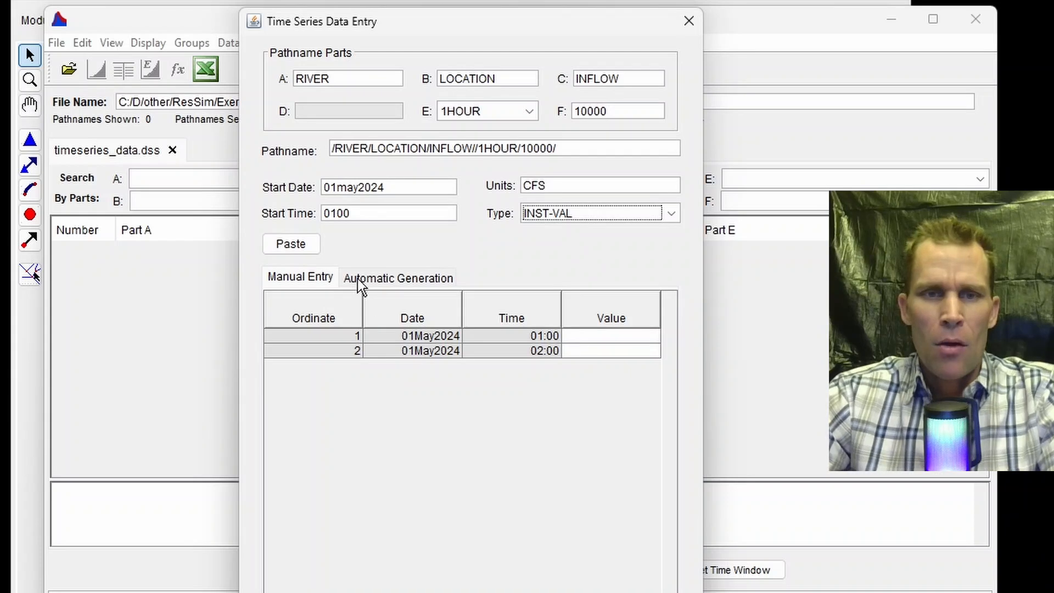
Automatically generate the time series values through 31MAY2024 at 2400 with a fill value of 10000
left_click(301, 277)
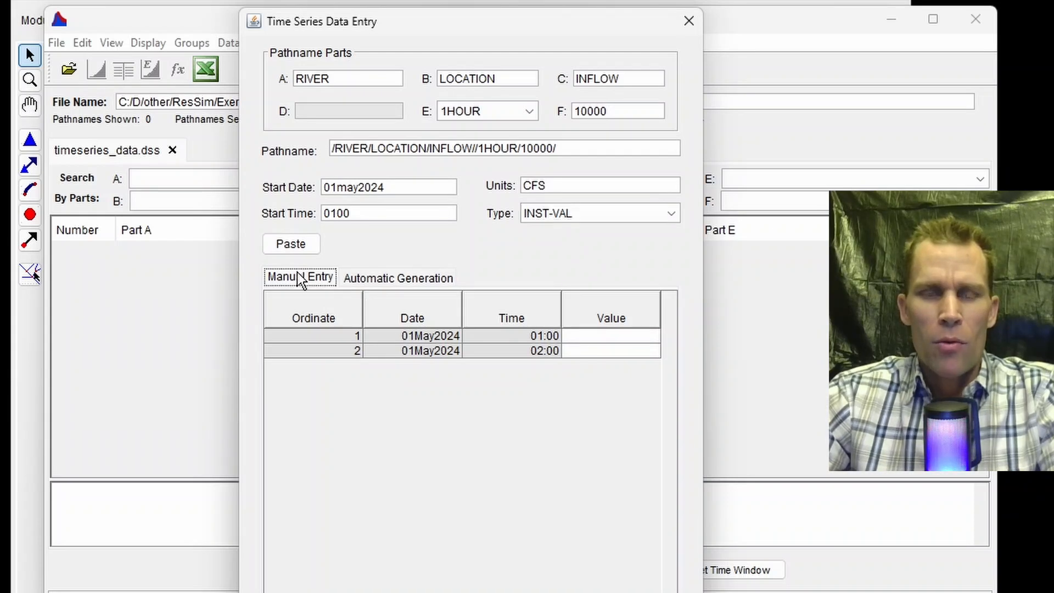
left_click(377, 282)
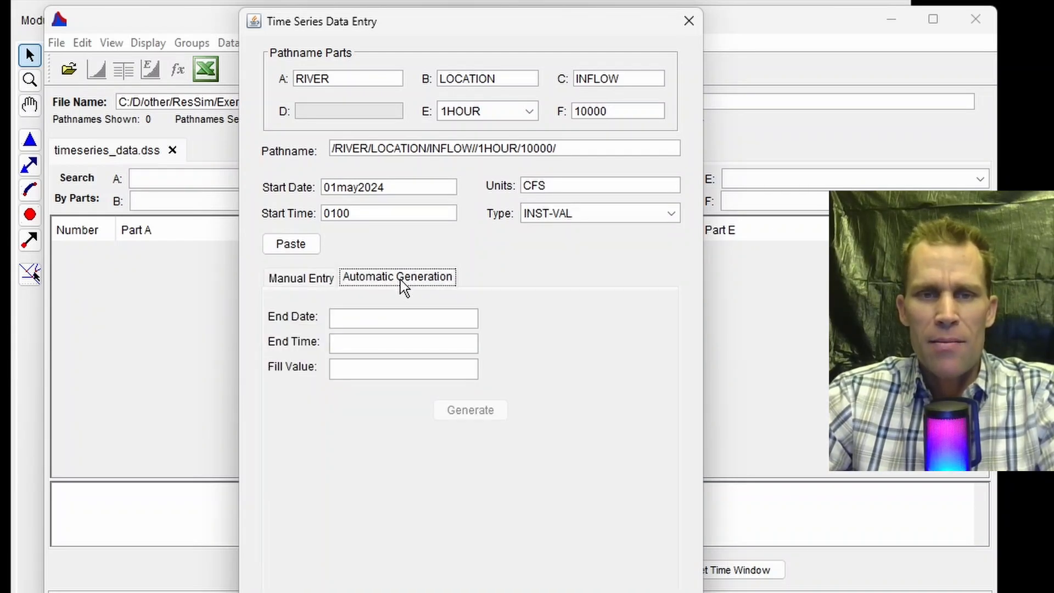
left_click(372, 367)
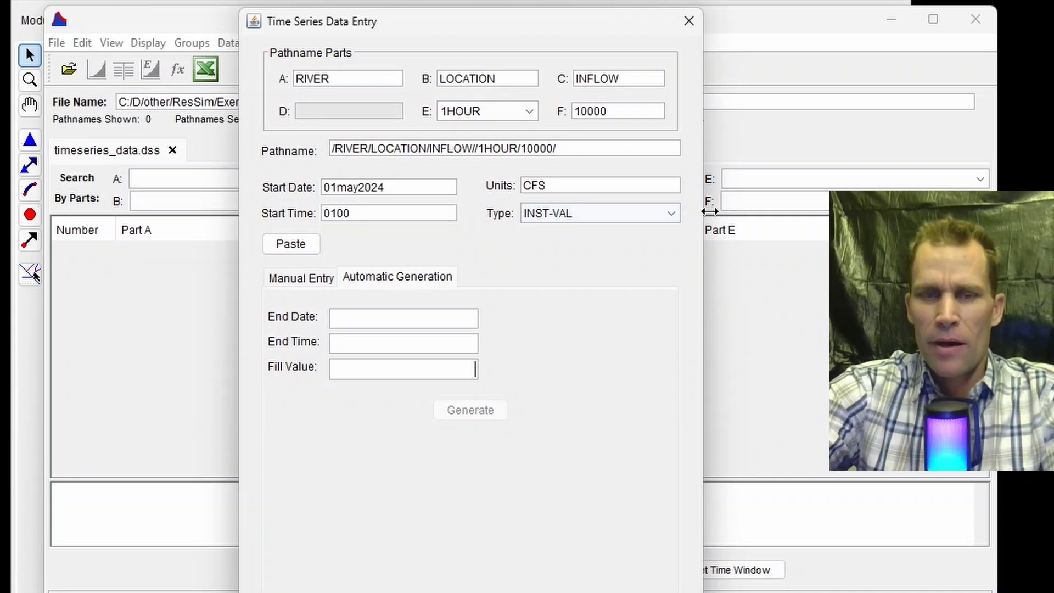
type("10000")
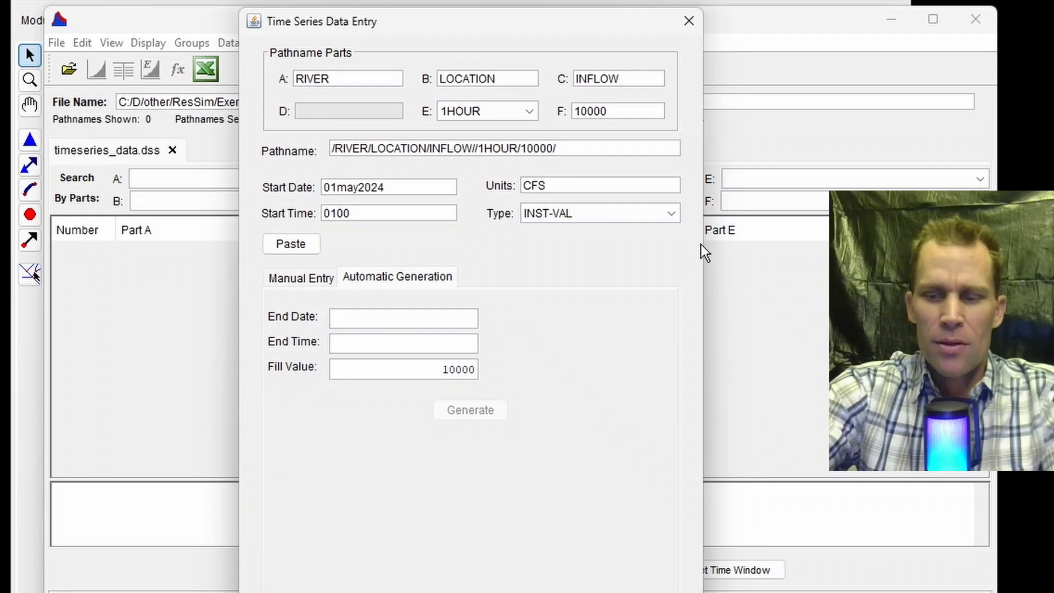
type("31MAY2024")
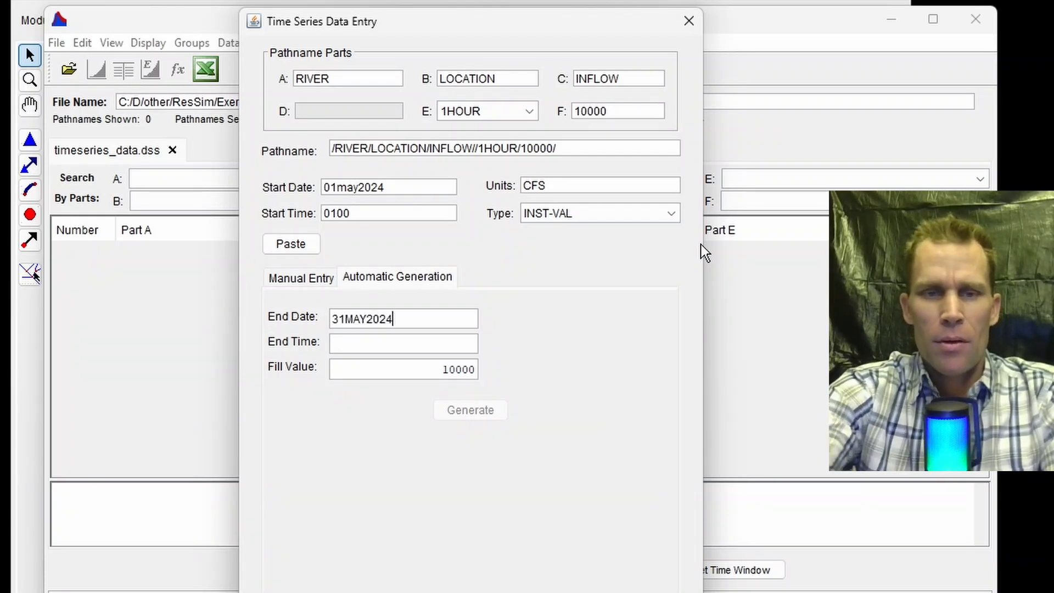
key("Tab")
type("2400")
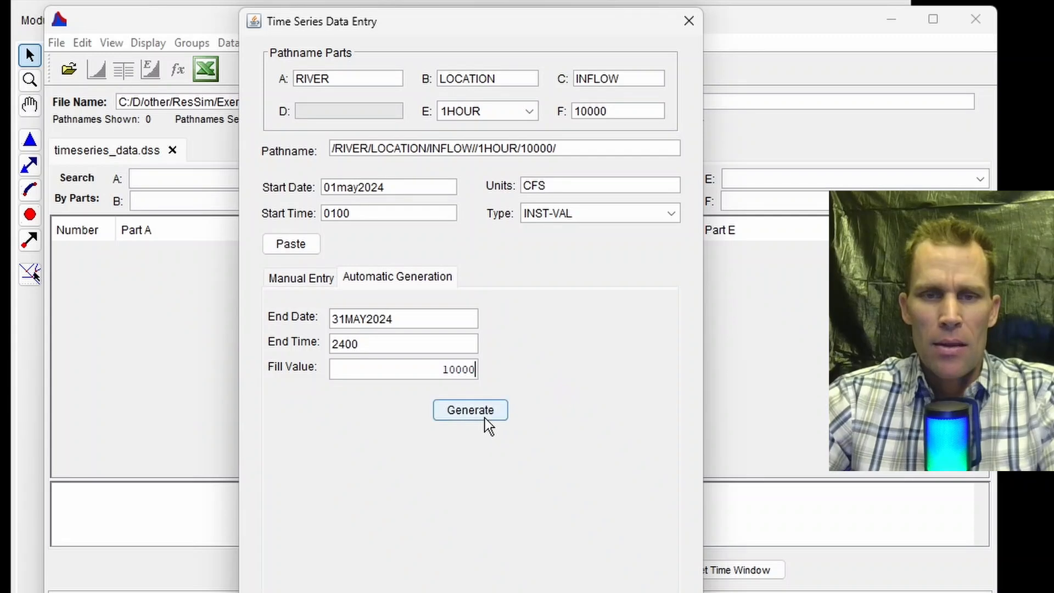
left_click(480, 421)
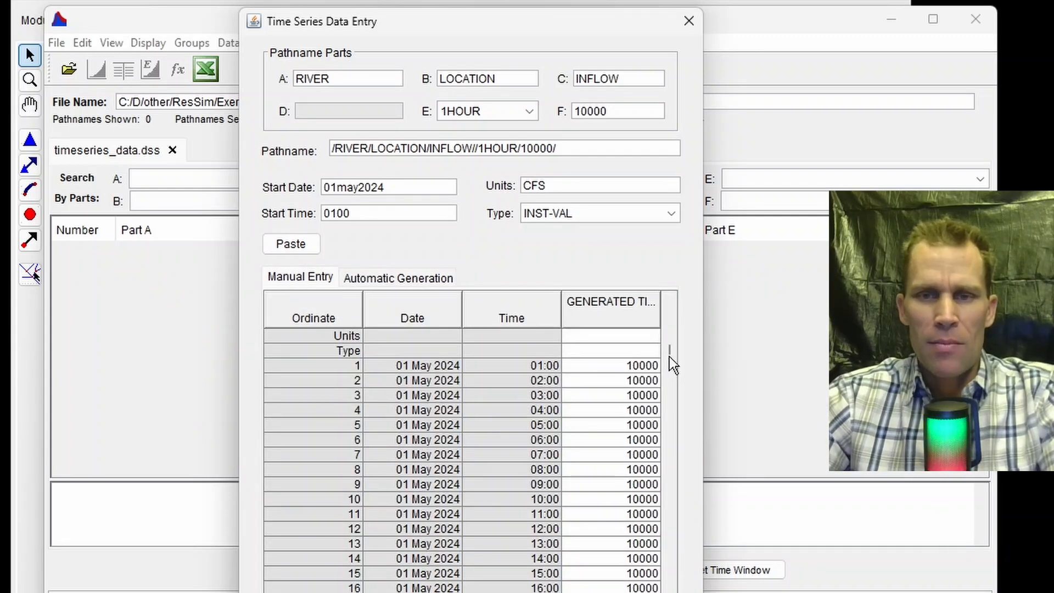
Review the generated hourly values, save the inflow record and leave the data entry screen
left_click_drag(668, 354, 689, 524)
left_click_drag(677, 460, 682, 297)
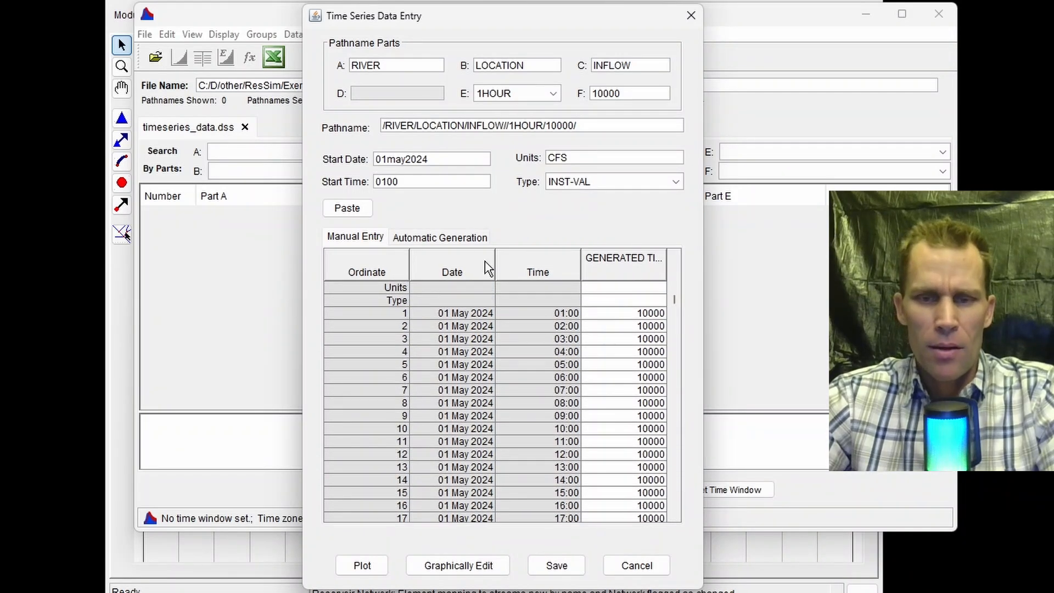
left_click(557, 566)
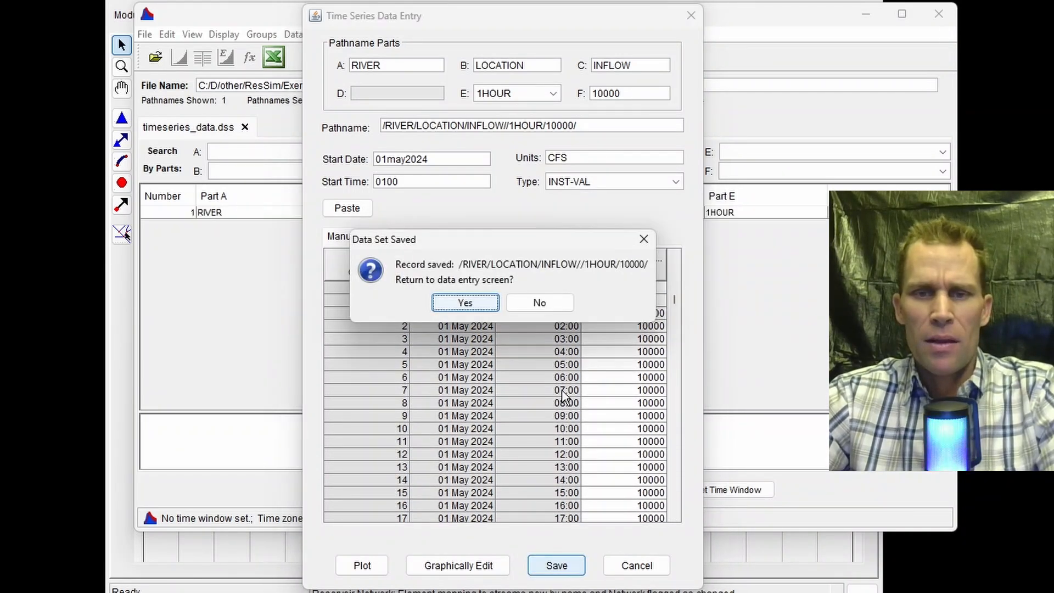
left_click(547, 308)
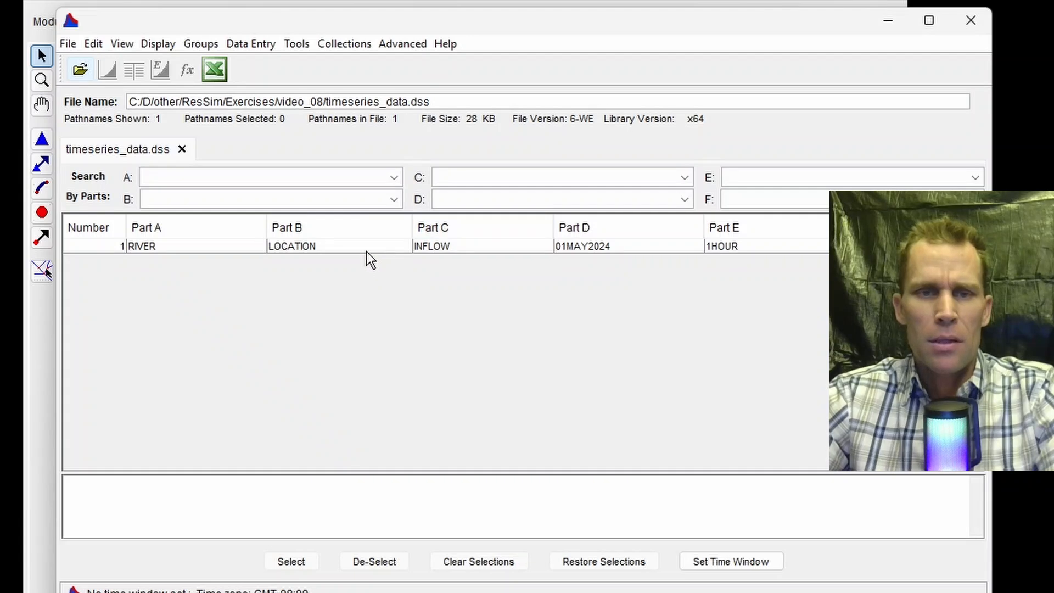
Plot the RIVER/LOCATION inflow record to check it, close the plot and leave the time series file
left_click(367, 248)
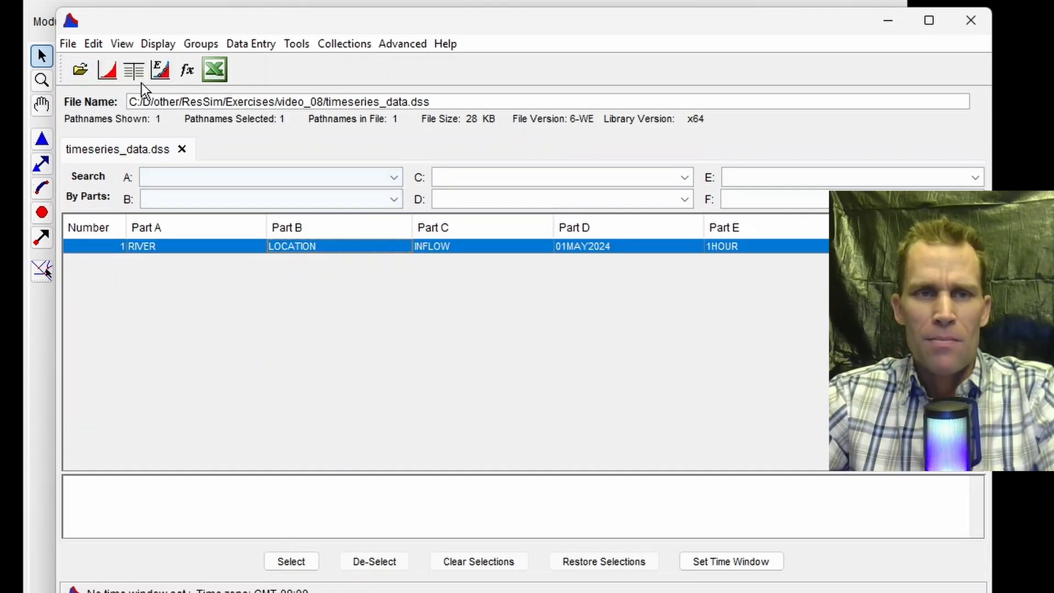
left_click(108, 74)
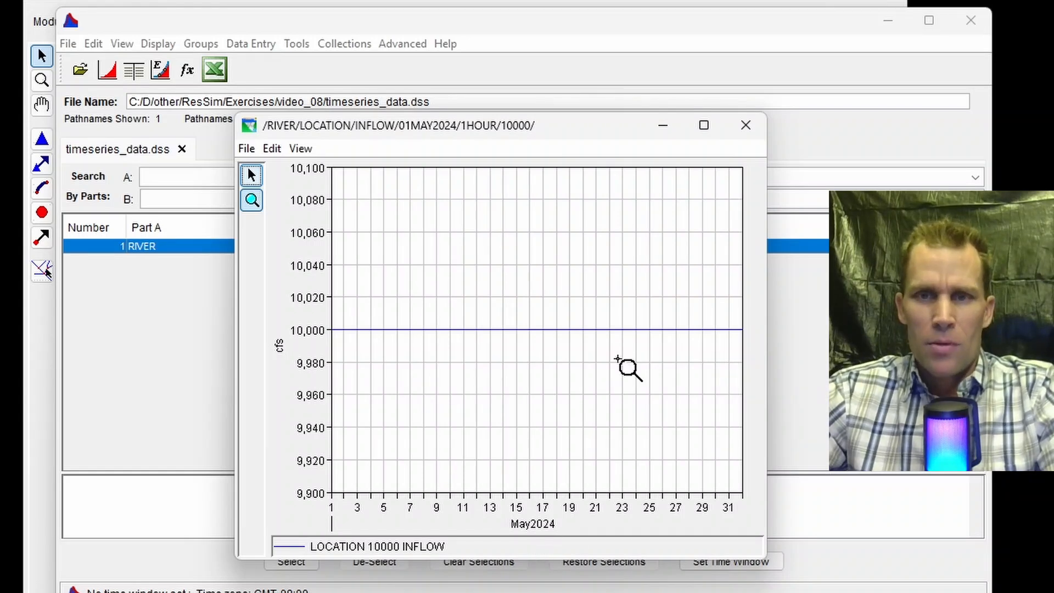
left_click(745, 126)
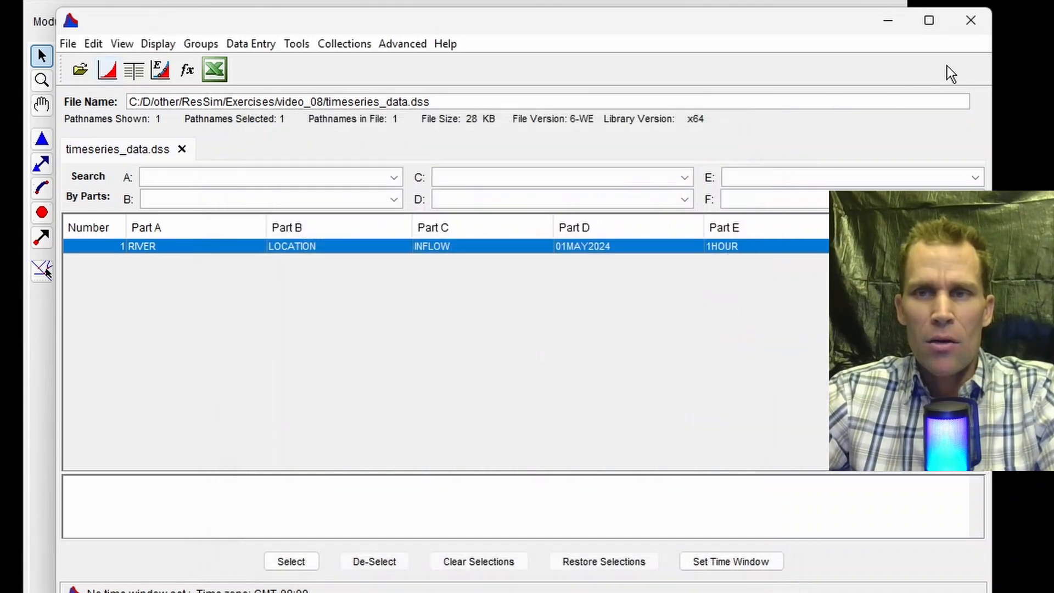
left_click(964, 26)
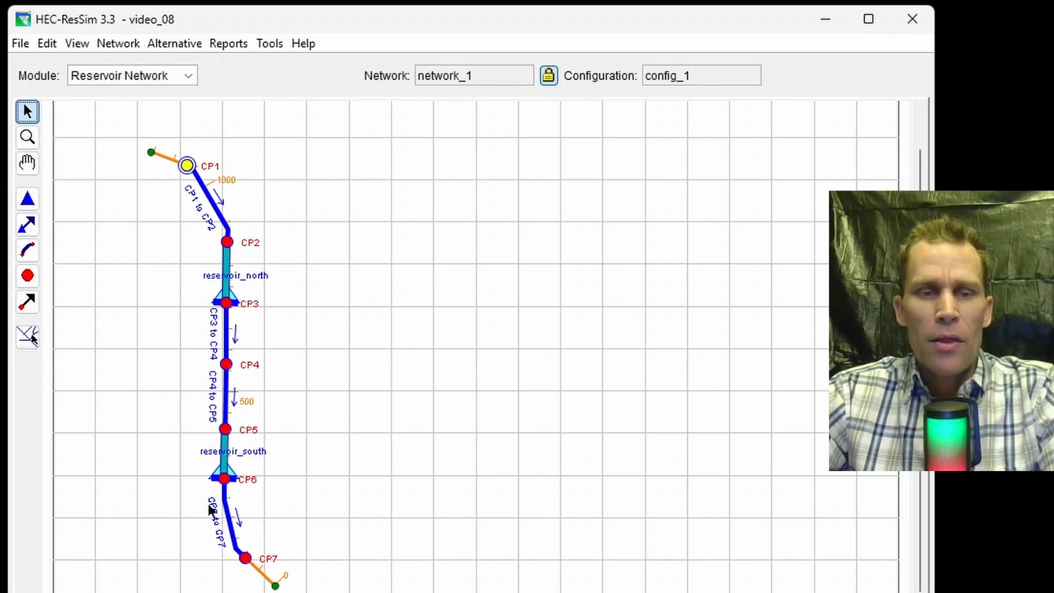
Fill reservoir_north's pool table with elevation, storage and area data from 1350 ft (0 ac-ft, 0 acres) to 1500 ft (50000 ac-ft, 1230 acres)
left_click(228, 273)
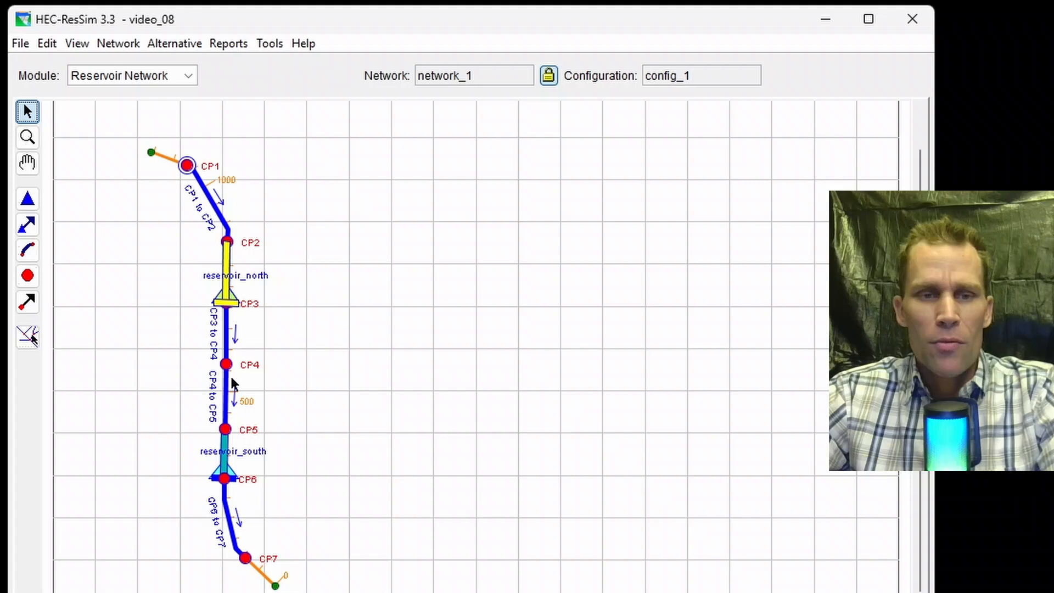
left_click(223, 454)
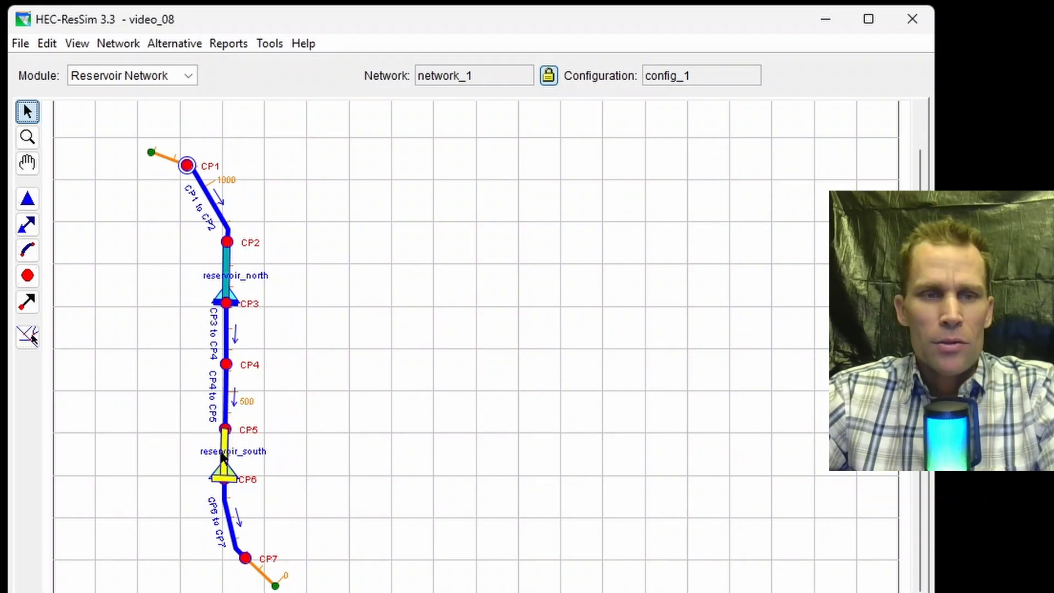
left_click(27, 199)
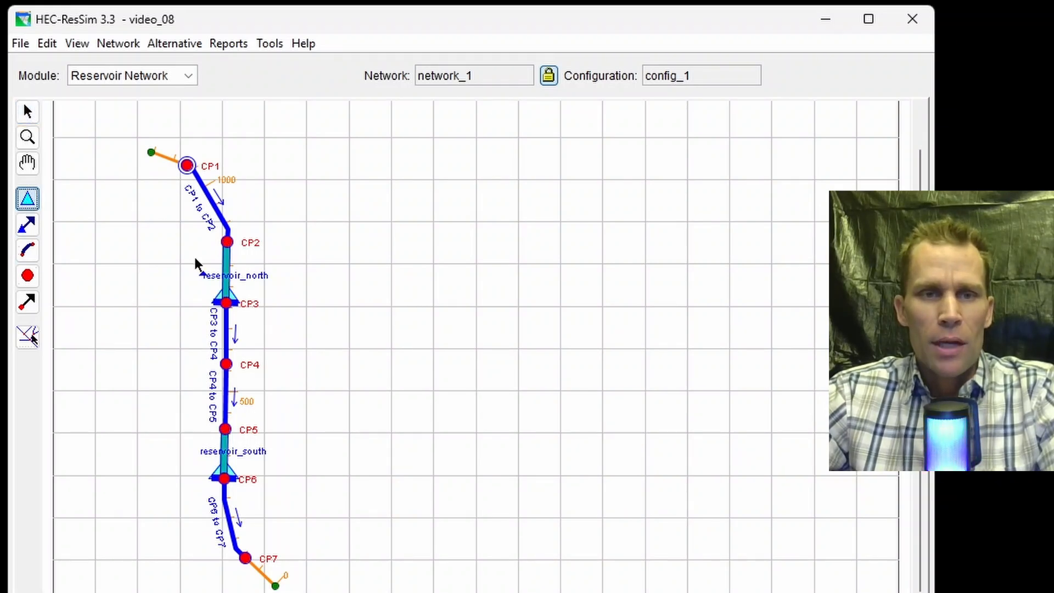
right_click(226, 298)
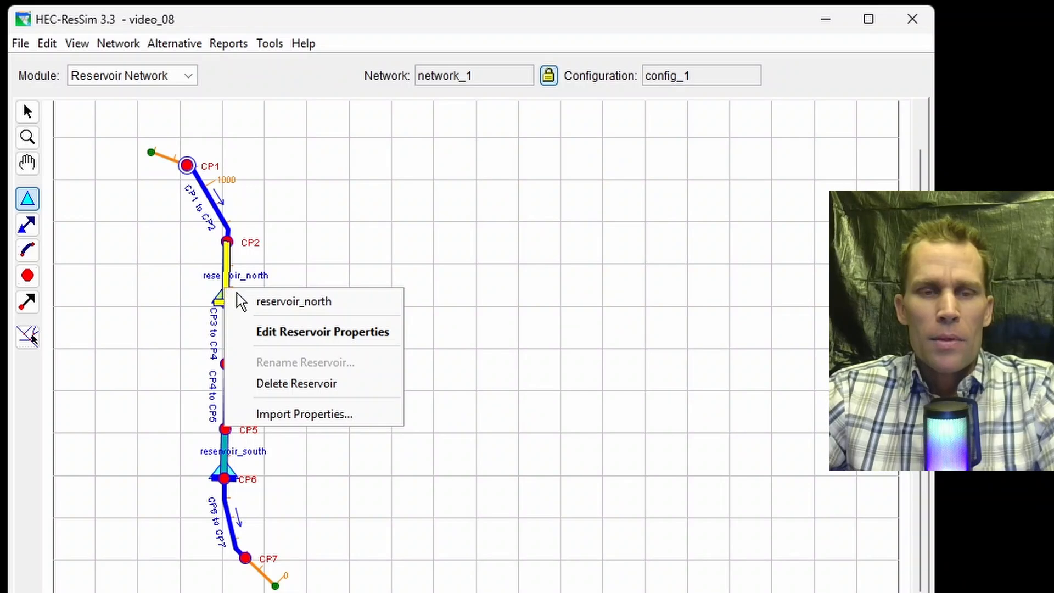
left_click(273, 332)
left_click(90, 169)
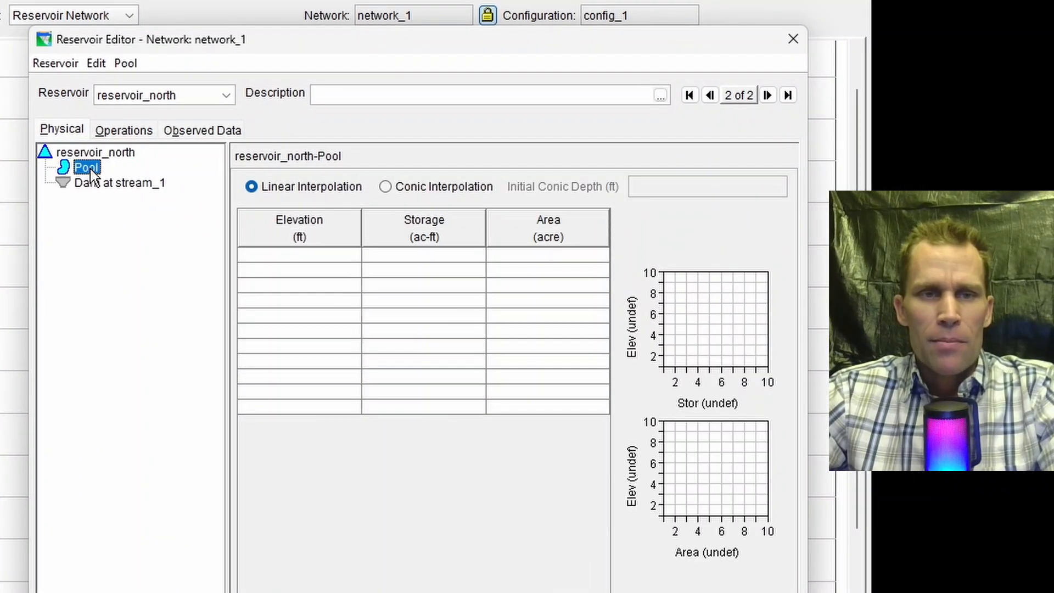
left_click(289, 255)
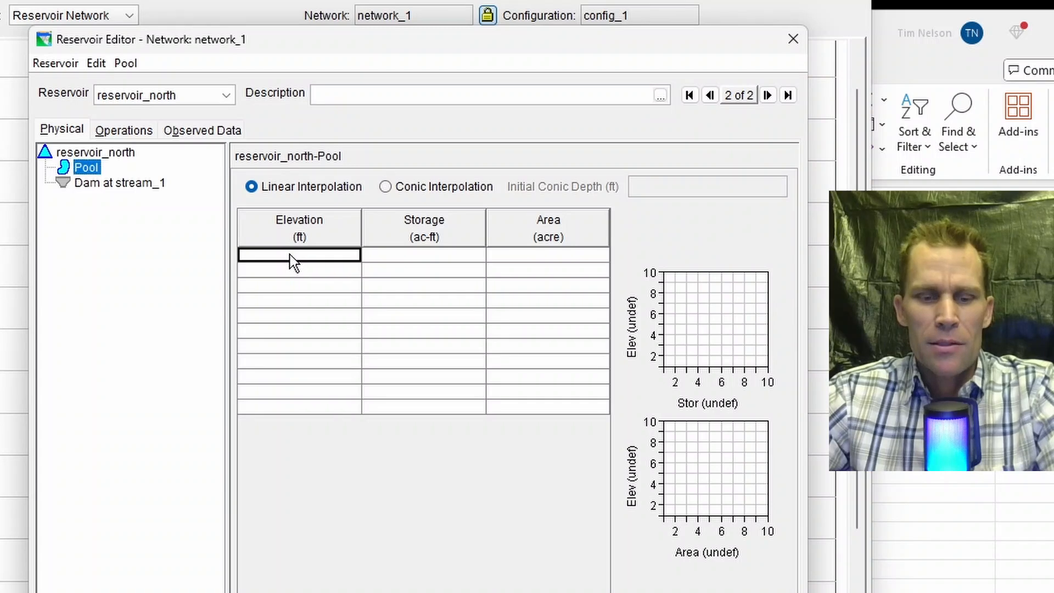
type("1350\t0\t0 1360.0\t50.0\t10.0 1370.0\t200.0\t20.0 1380.0\t475.0\t35.0 1390.0\t950.0\t60.0 1400.0\t1700.0\t90.0 1410.0\t2750.0\t120.0 1420.0\t4100.0\t150.0 1430.0\t5850.0\t200.0 1440.0\t8350.0\t300.0 1450.0\t11850.0\t400.0 1460.0\t16350.0\t500.0 1470.0\t21850.0\t600.0 1480.0\t28850.0\t800.0 1490.0\t38350.0\t1100.0 1500.0\t50000.0\t1230.0")
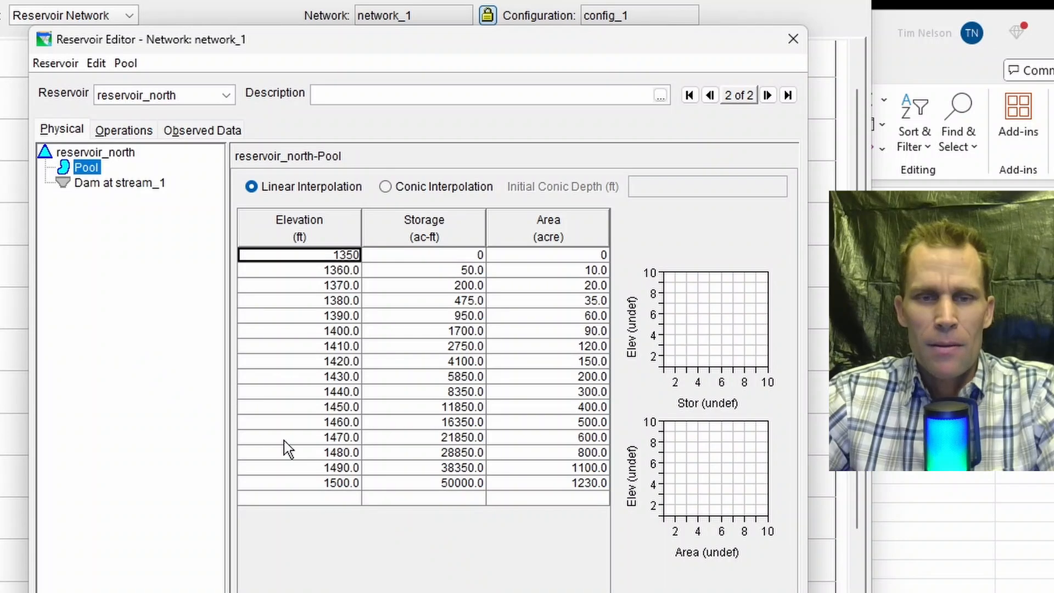
left_click(302, 482)
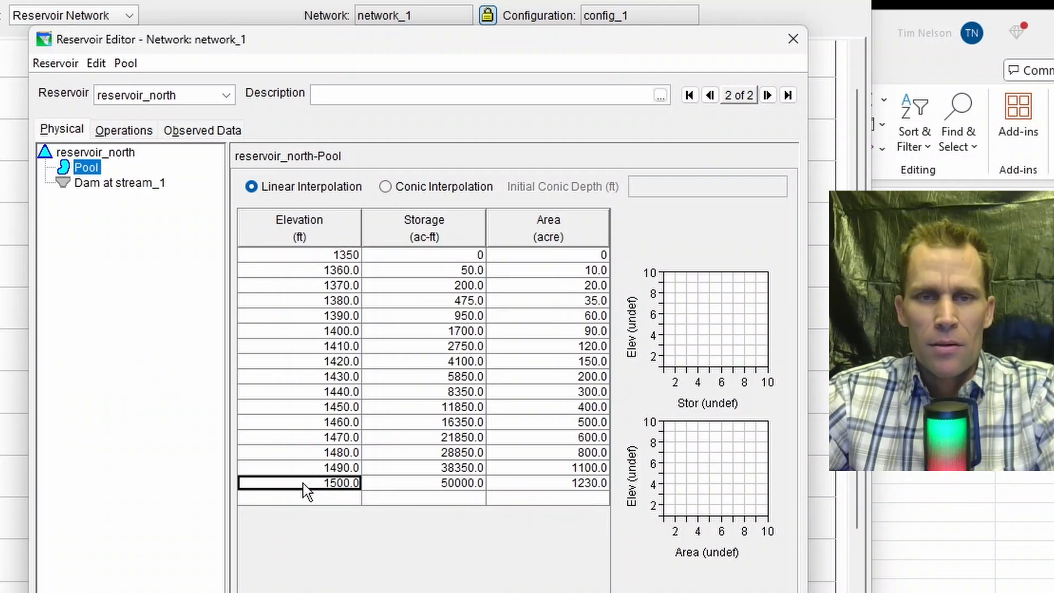
key("Tab")
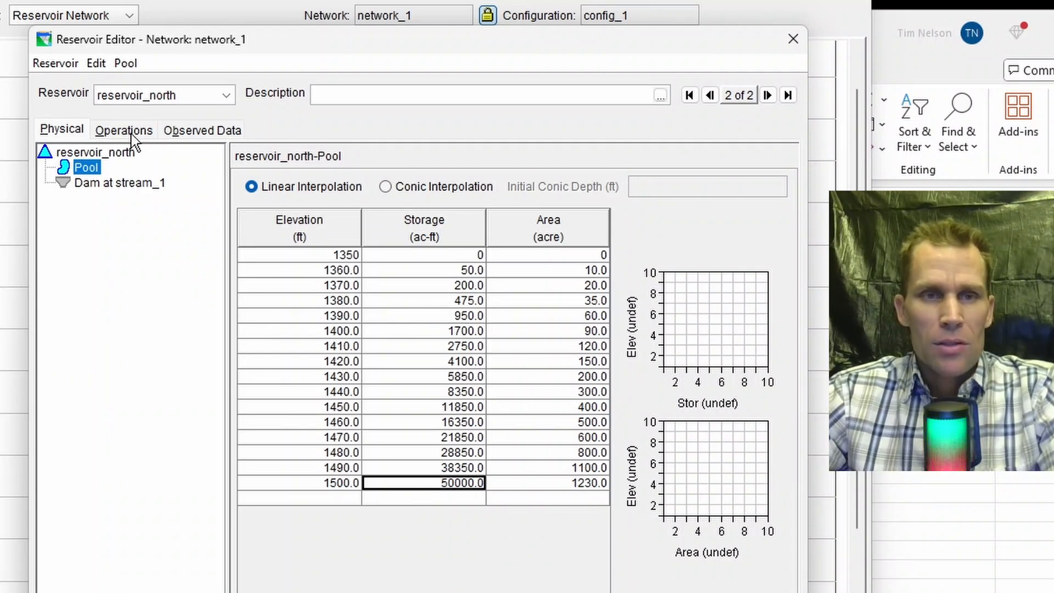
Save reservoir_north's changes, enter the same 1350 to 1500 ft elevation-storage-area table for reservoir_south's pool and apply it
left_click(172, 92)
left_click(174, 117)
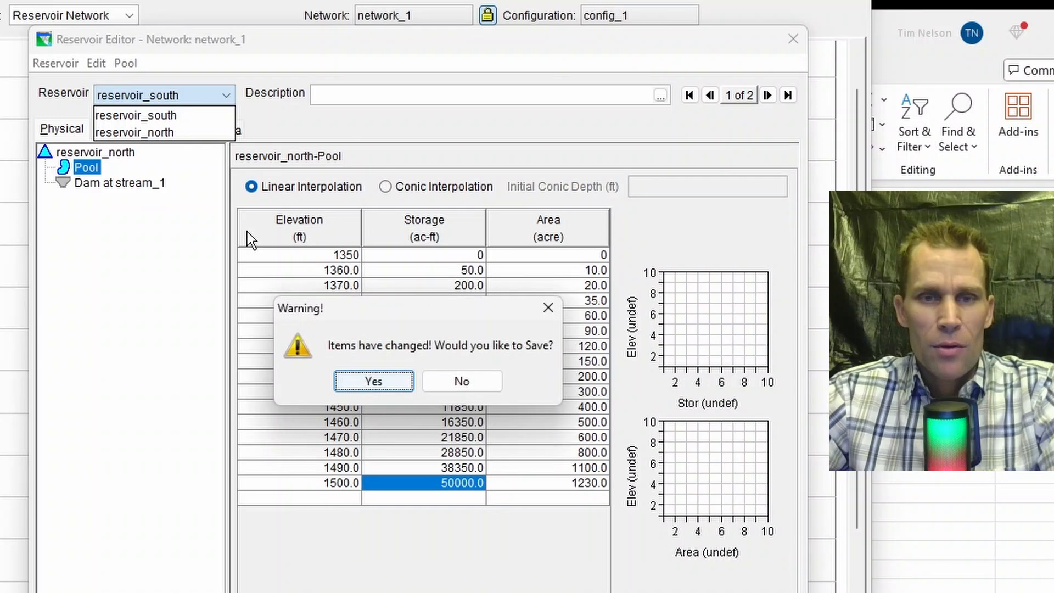
left_click(372, 380)
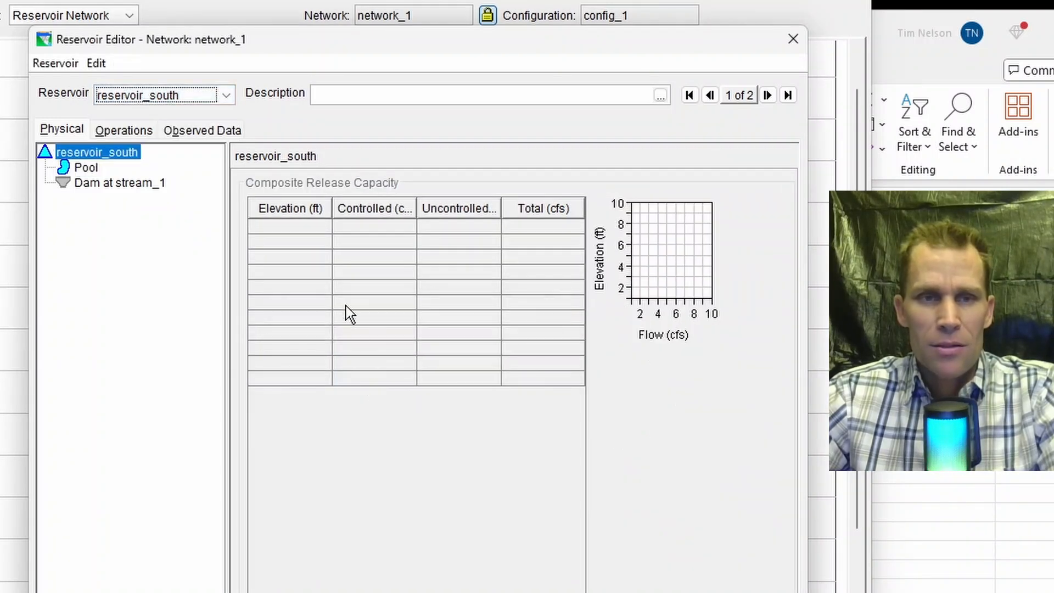
left_click(85, 170)
left_click(267, 253)
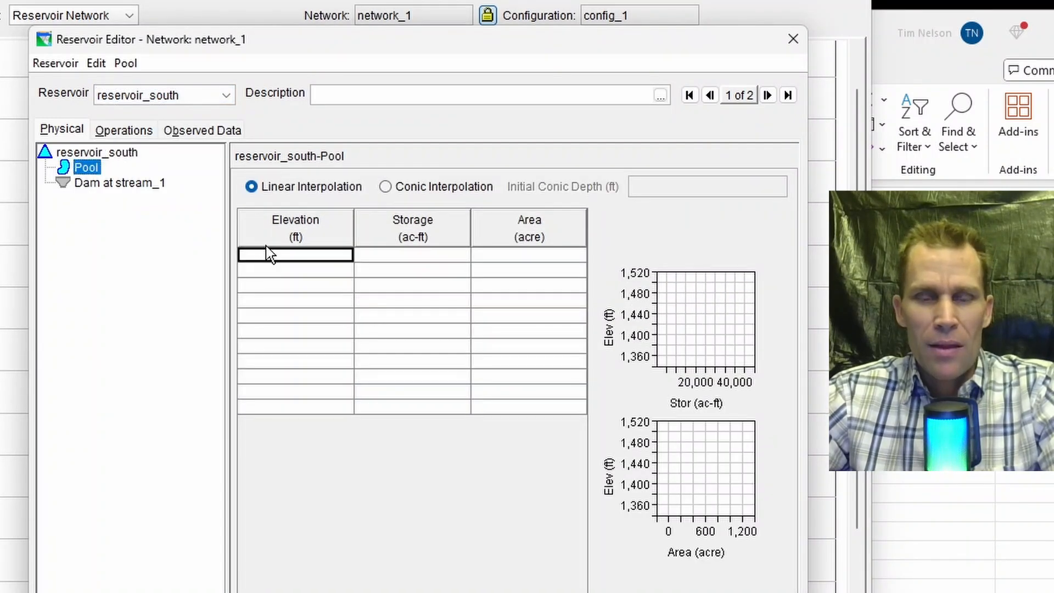
type("1350\t0\t0 1360.0\t50.0\t10.0 1370.0\t200.0\t20.0 1380.0\t475.0\t35.0 1390.0\t950.0\t60.0 1400.0\t1700.0\t90.0 1410.0\t2750.0\t120.0 1420.0\t4100.0\t150.0 1430.0\t5850.0\t200.0 1440.0\t8350.0\t300.0 1450.0\t11850.0\t400.0 1460.0\t16350.0\t500.0 1470.0\t21850.0\t600.0 1480.0\t28850.0\t800.0 1490.0\t38350.0\t1100.0 1500.0\t50000.0\t1230.0")
left_click(752, 571)
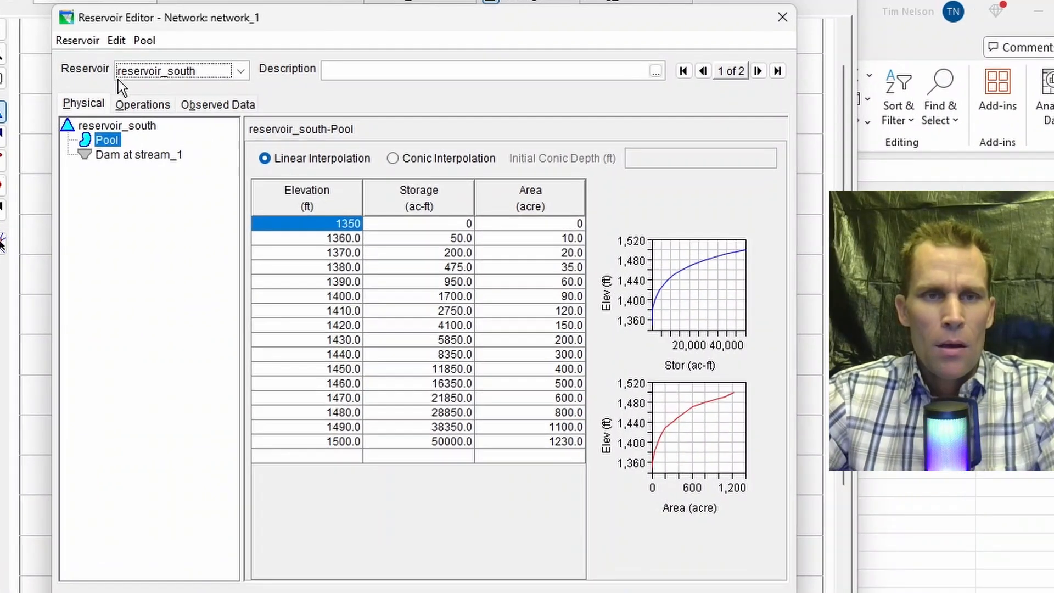
Set reservoir_north's dam to an elevation of 1500 ft and a length of 1000 ft at the top of dam
left_click(188, 67)
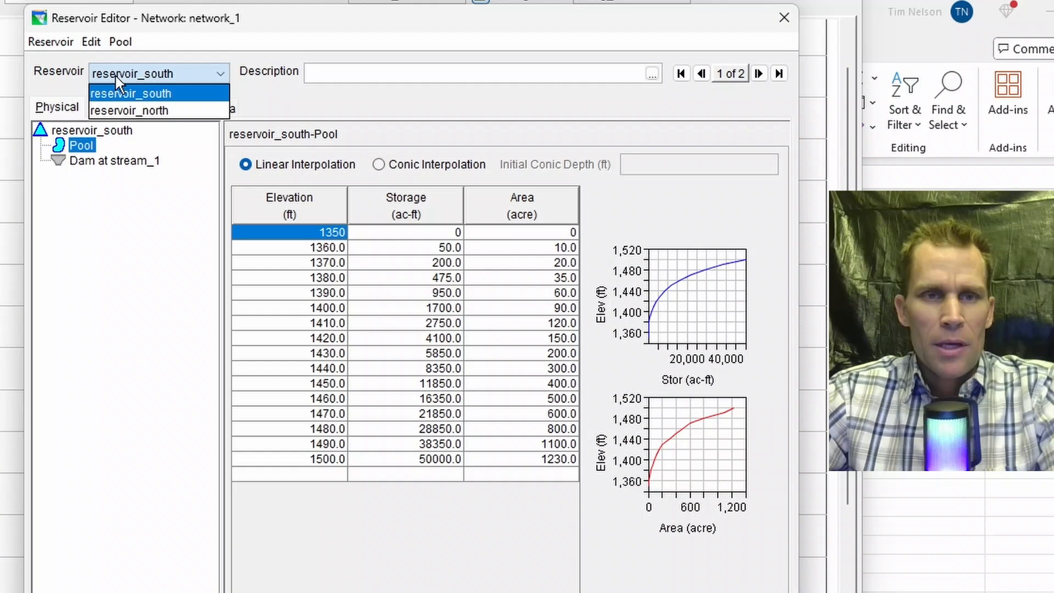
left_click(130, 111)
left_click(114, 161)
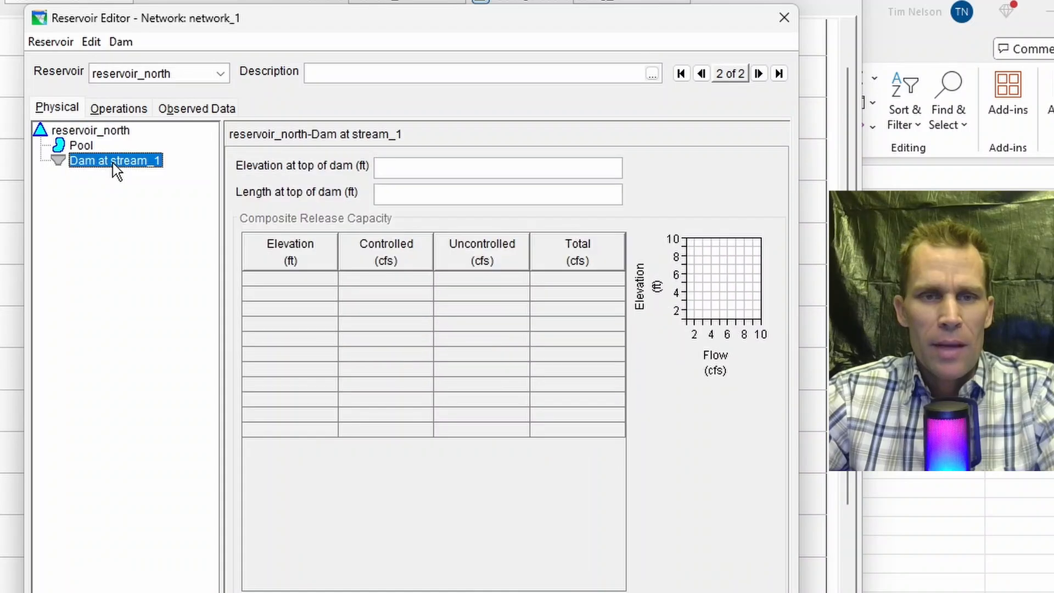
left_click(379, 172)
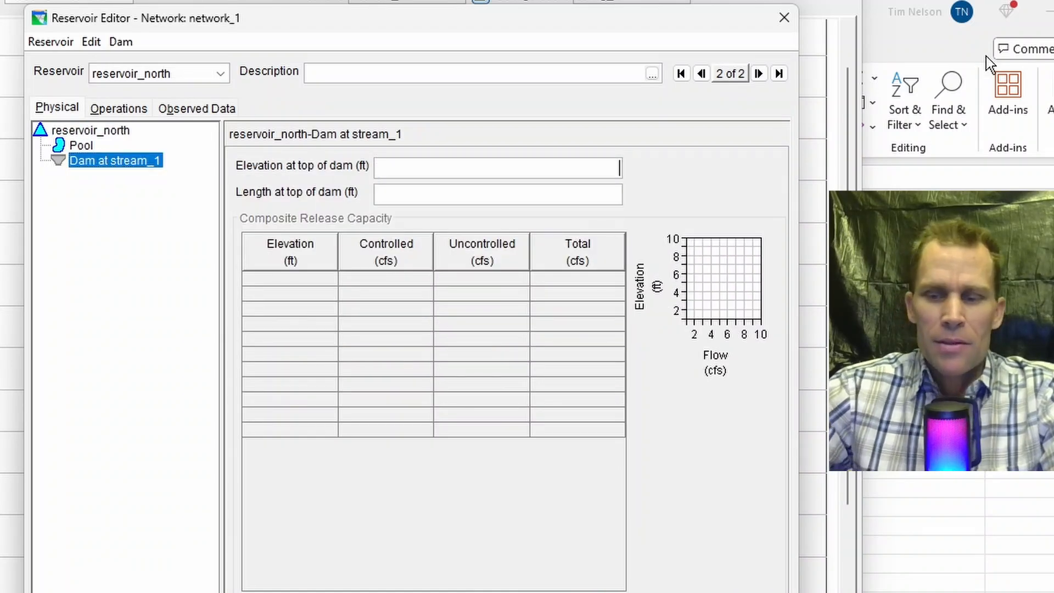
type("1500")
key("Tab")
type("1000")
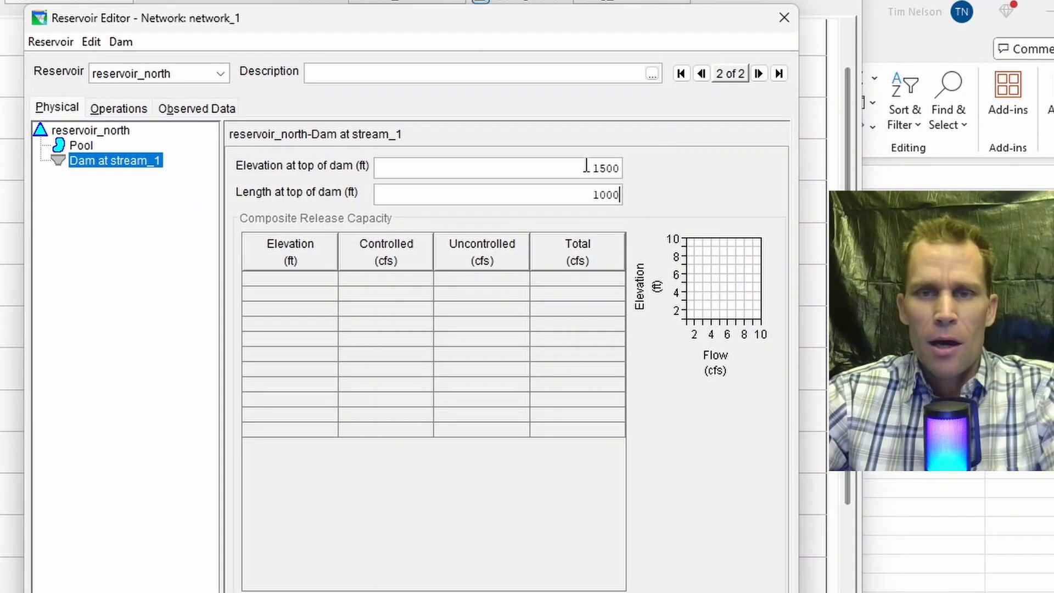
left_click_drag(588, 167, 659, 187)
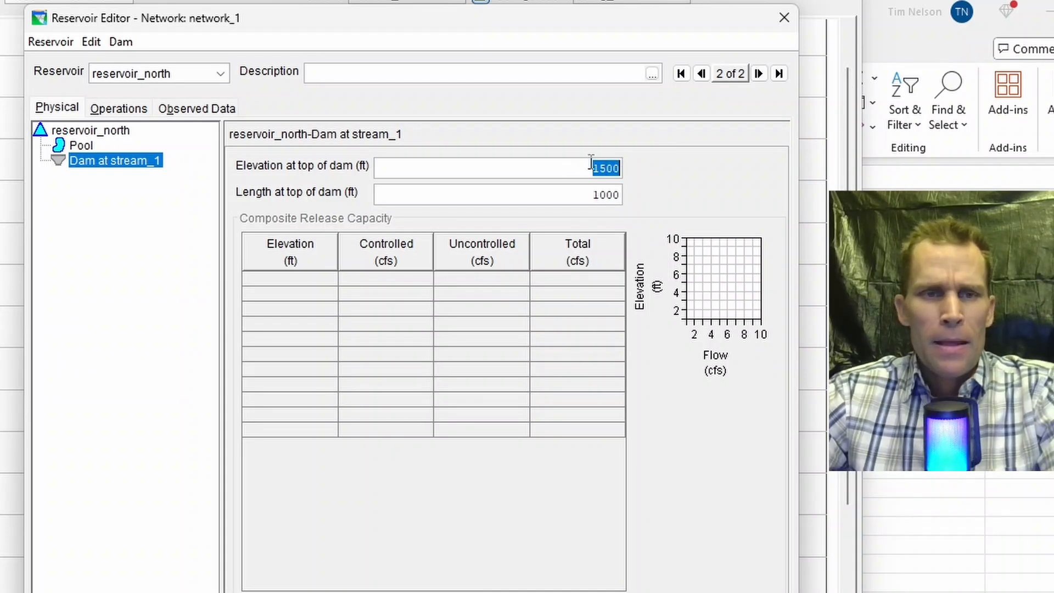
Add a controlled outlet to reservoir_north's dam with the pasted capacity table, from 0 cfs at 1350 ft to 50000 cfs at 1500 ft
right_click(96, 164)
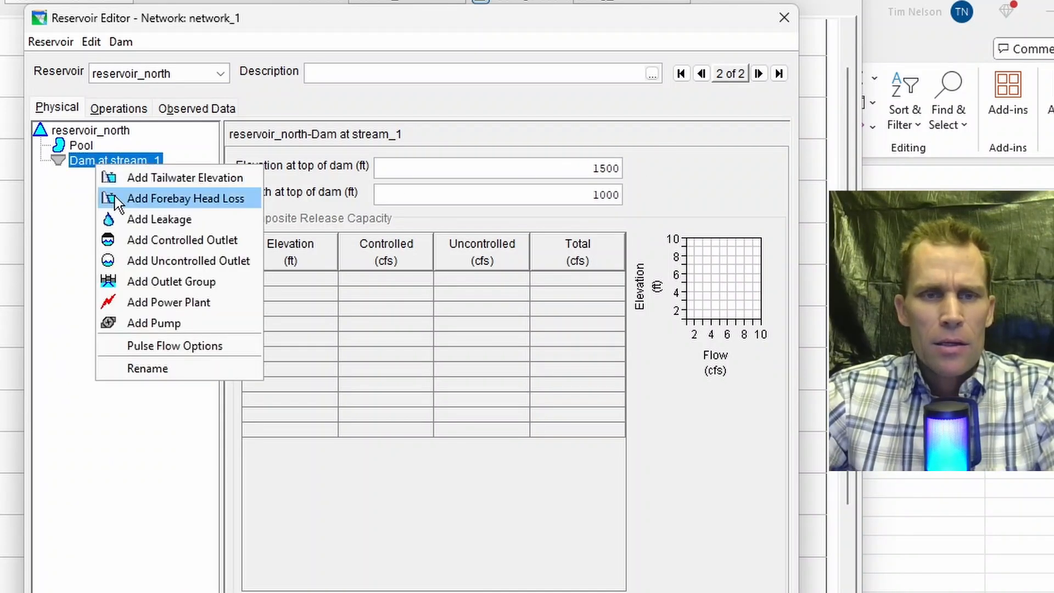
left_click(145, 238)
left_click(317, 222)
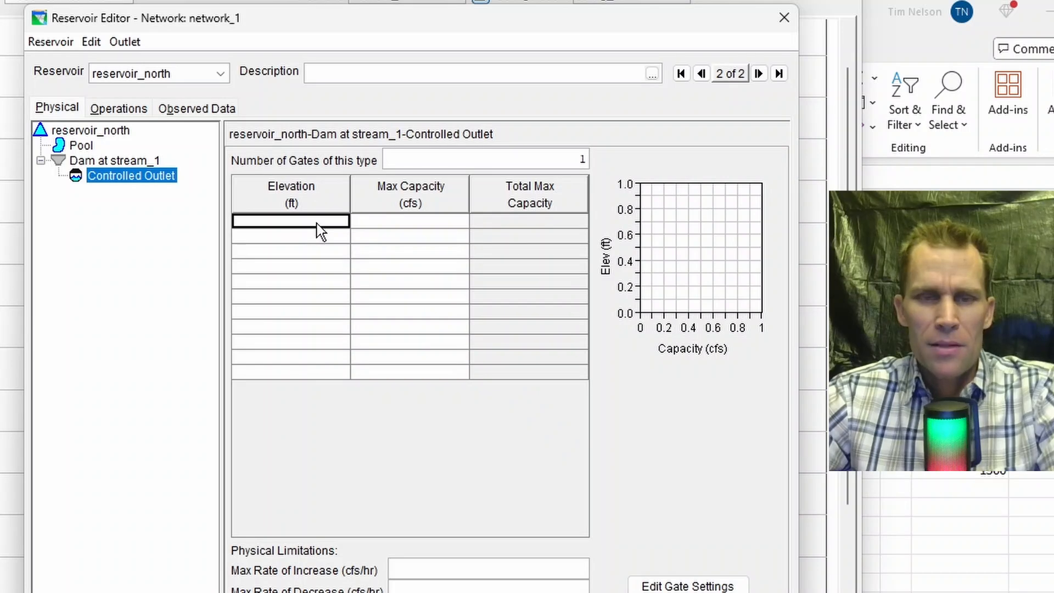
key("ctrl+v")
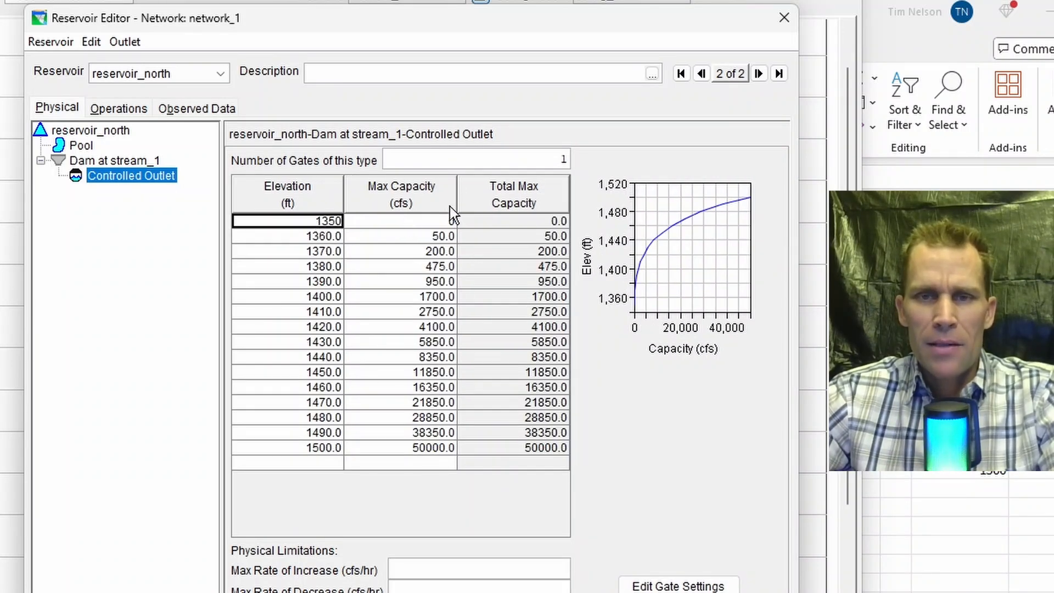
Set the number of gates of reservoir_north's controlled outlet to 3 and apply the changes
left_click(536, 160)
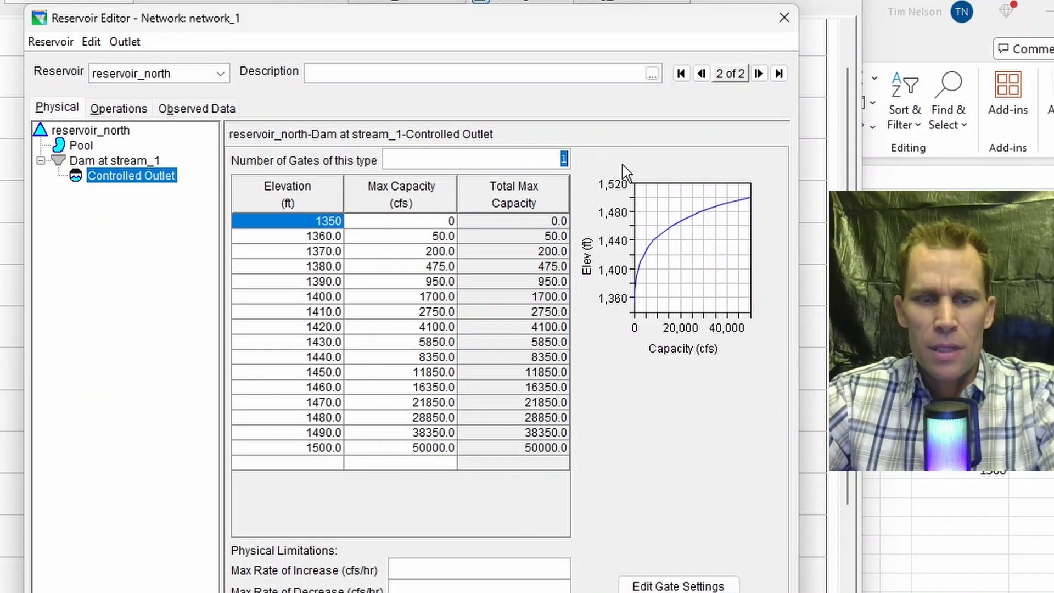
type("3")
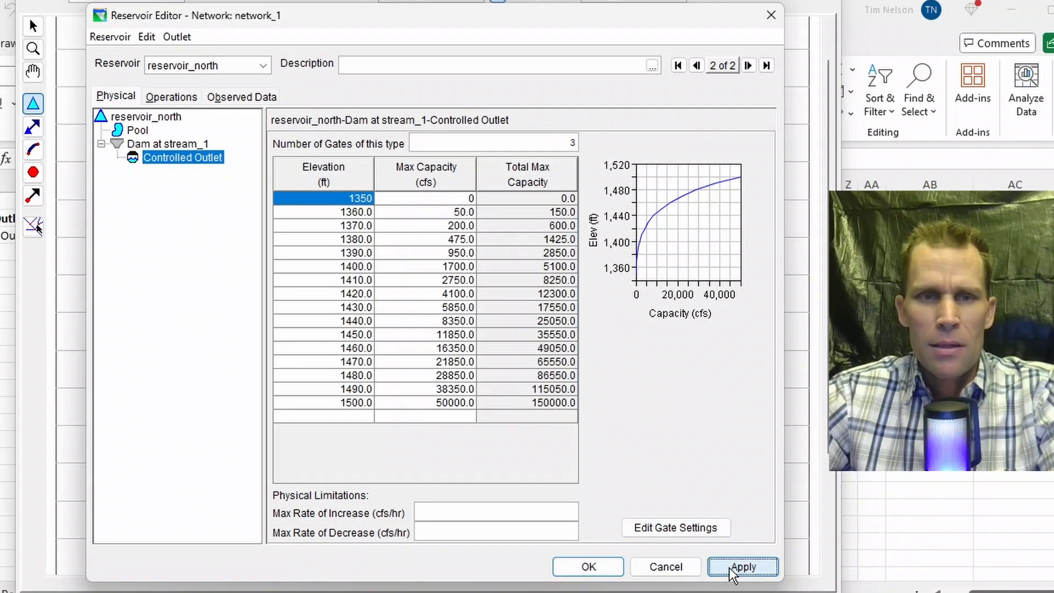
left_click(741, 565)
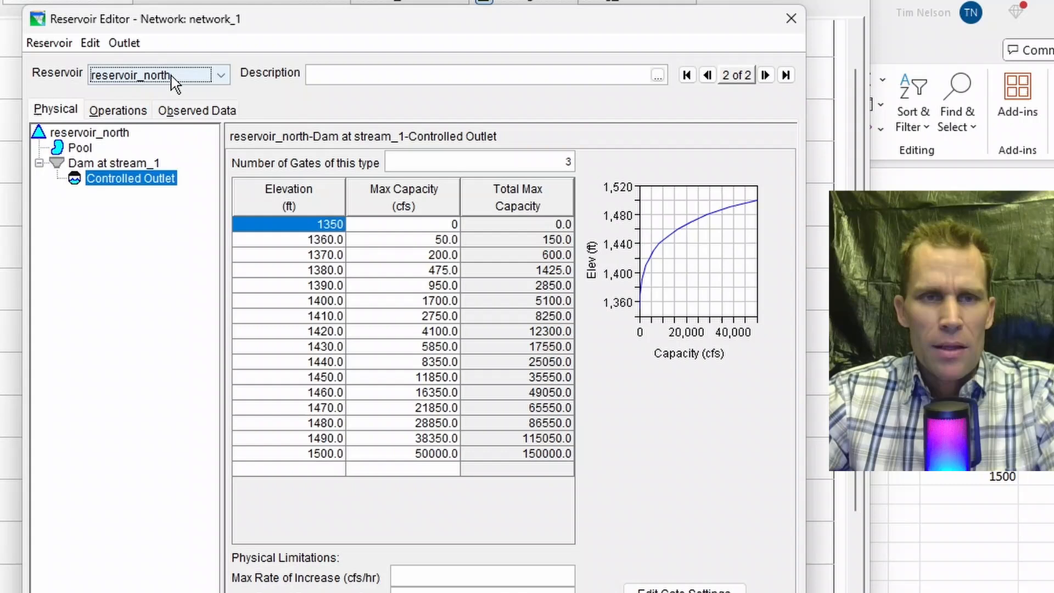
Set reservoir_south's dam to an elevation of 1500 ft and a length of 1000 ft at the top of dam
left_click(171, 75)
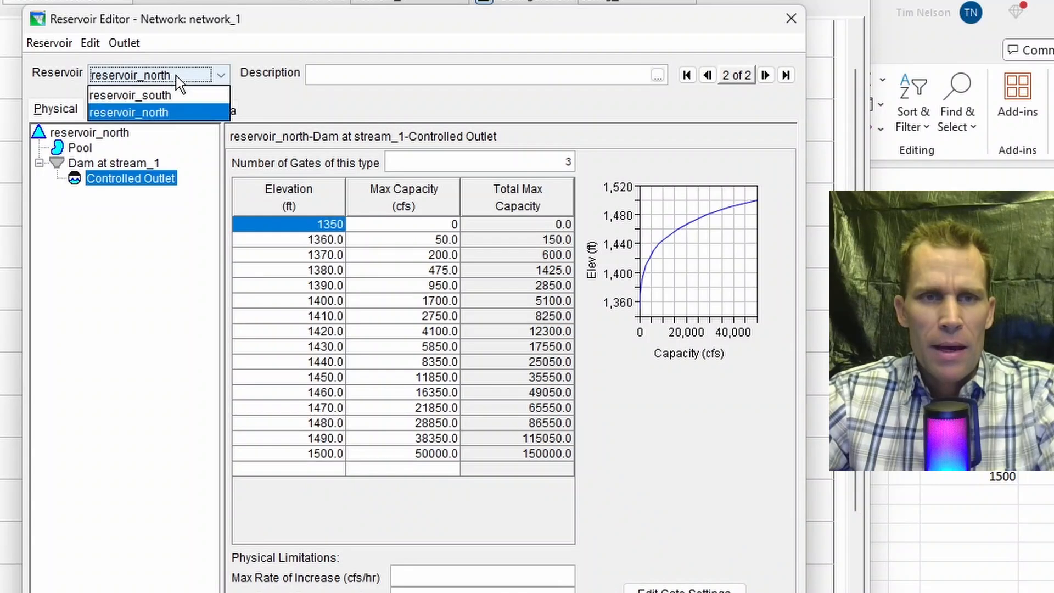
left_click(173, 94)
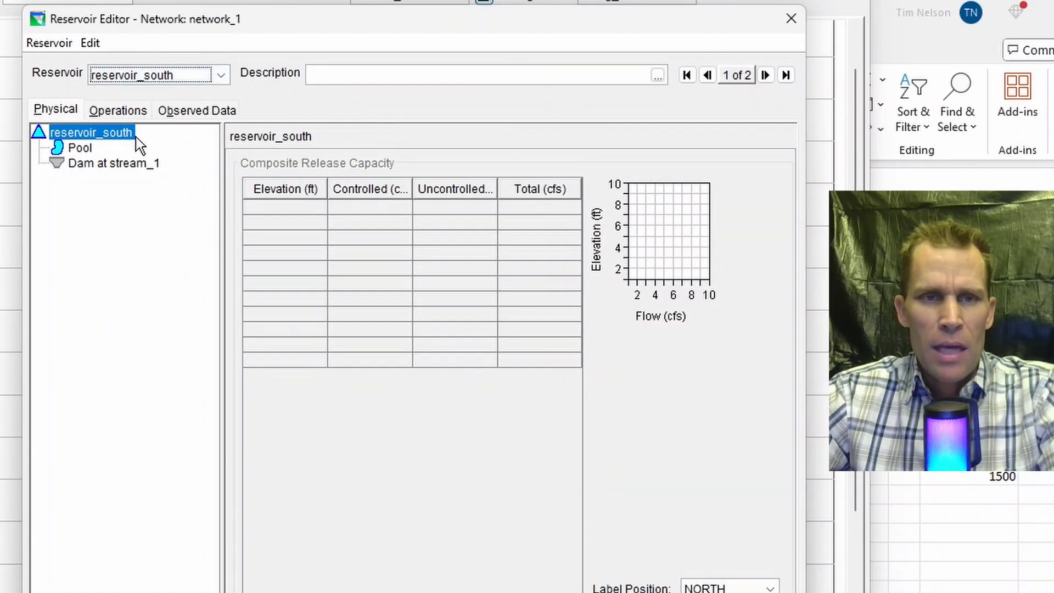
left_click(121, 164)
left_click(423, 165)
type("1")
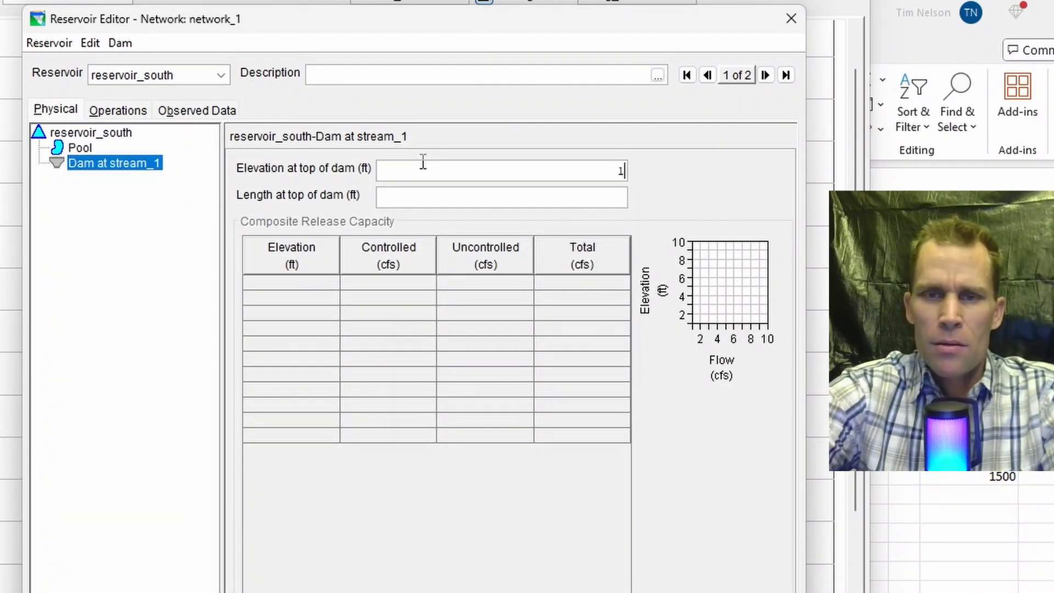
type("5000")
key("BackSpace")
key("Tab")
type("1")
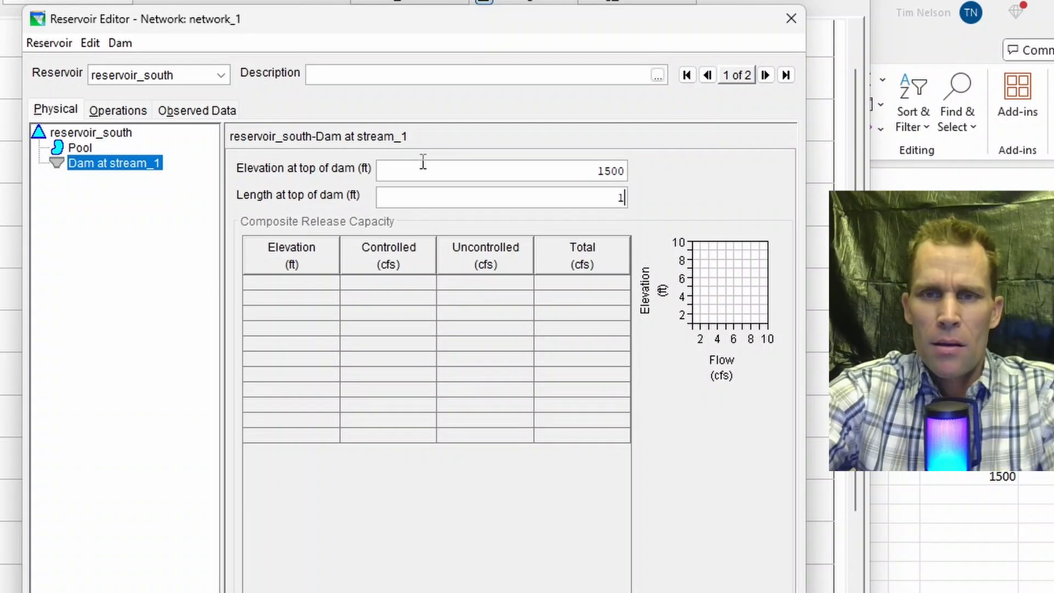
type("000")
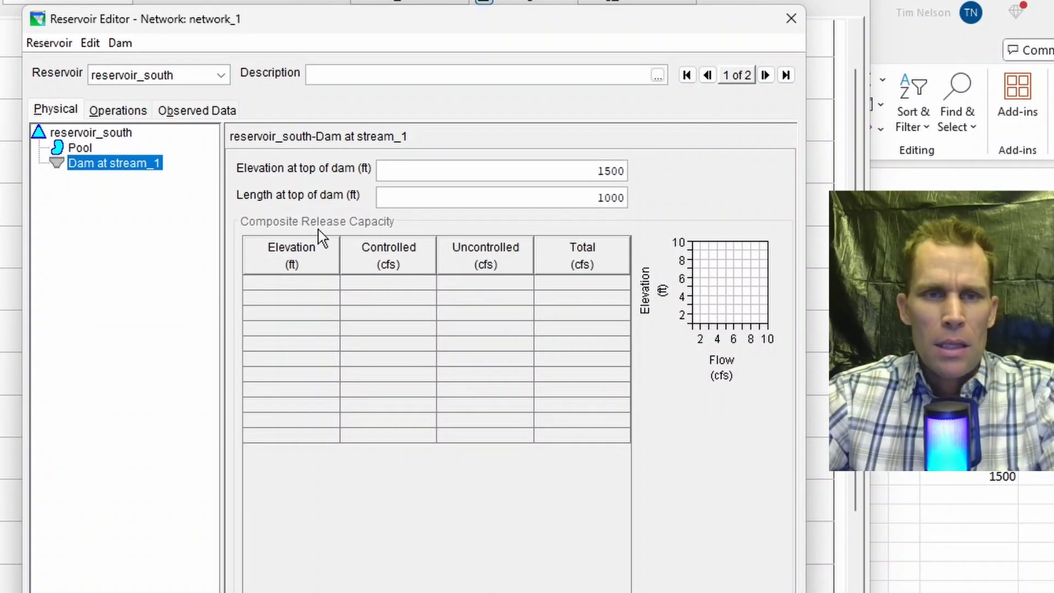
Add a controlled outlet to reservoir_south's dam with the pasted capacity table, from 0 cfs at 1350 ft to 50000 cfs at 1500 ft
right_click(123, 167)
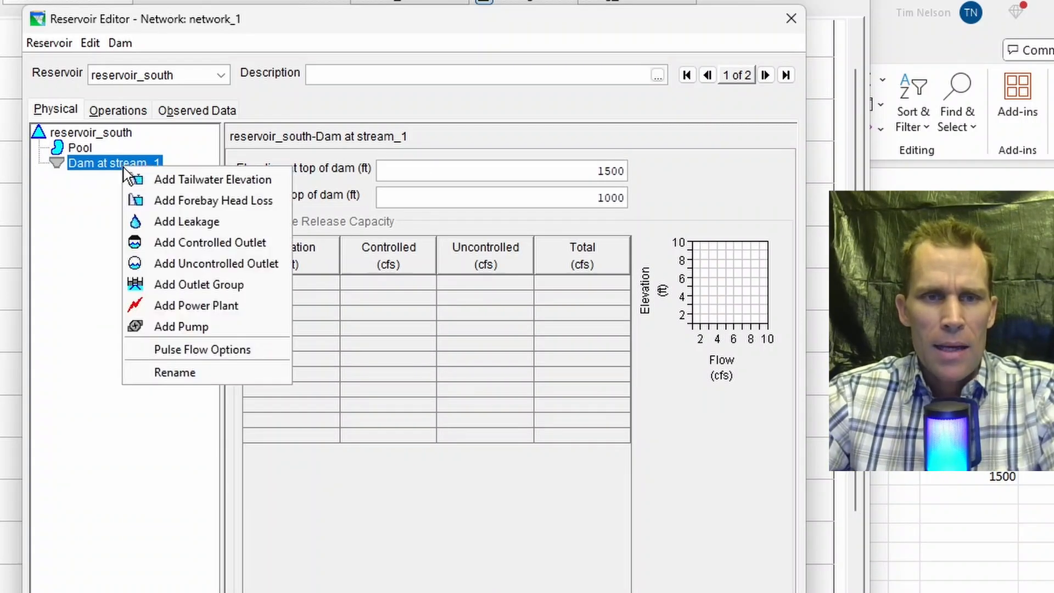
left_click(169, 245)
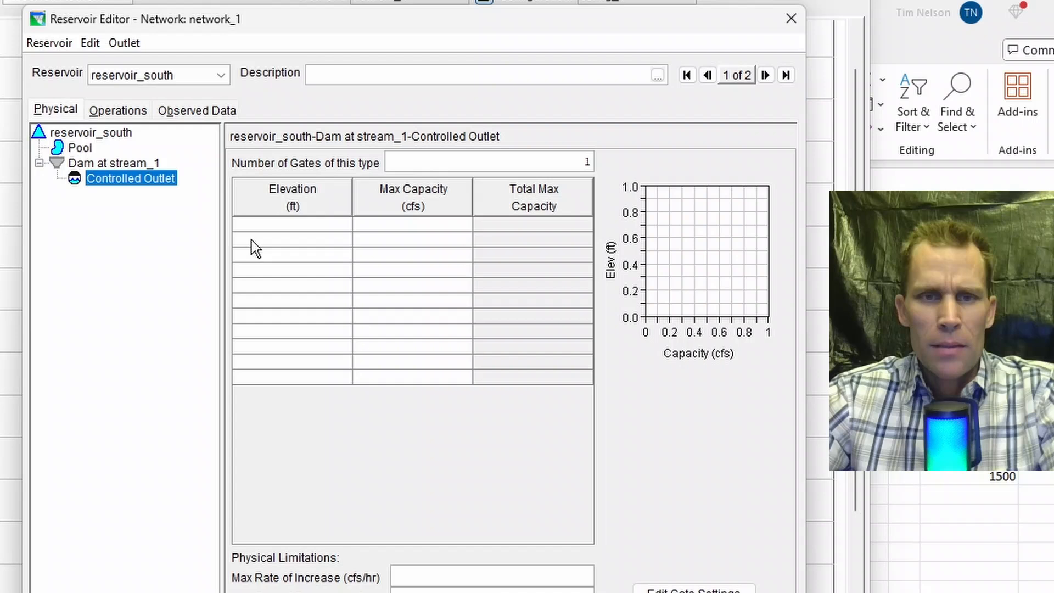
left_click(279, 226)
key("ctrl+v")
Set the number of gates of reservoir_south's controlled outlet to 3 and apply the changes
left_click(528, 164)
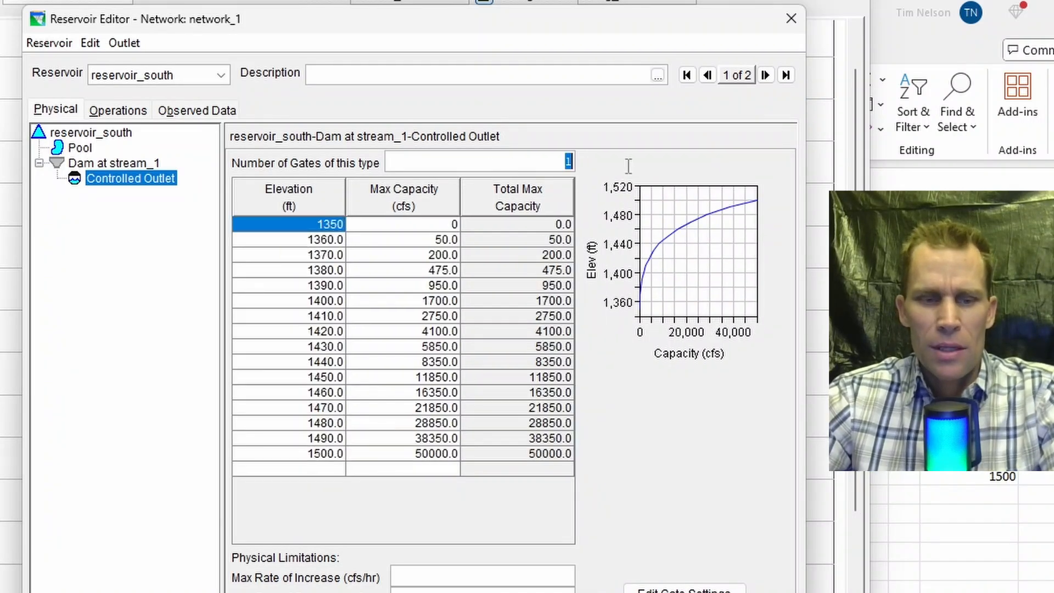
type("3")
left_click(745, 566)
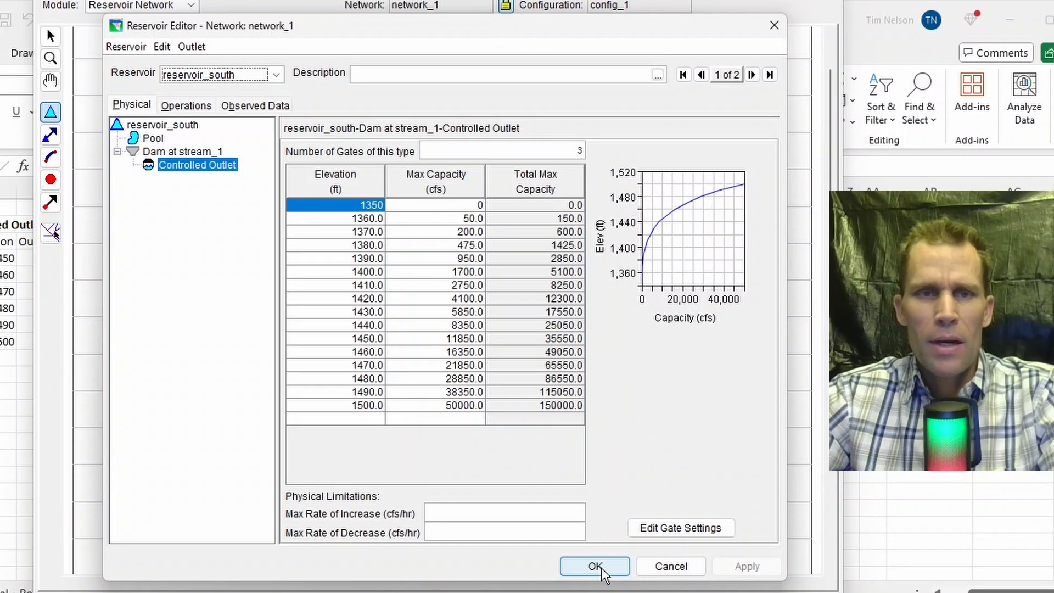
Create a new operation set named operation_set_1 for reservoir_north
left_click(234, 72)
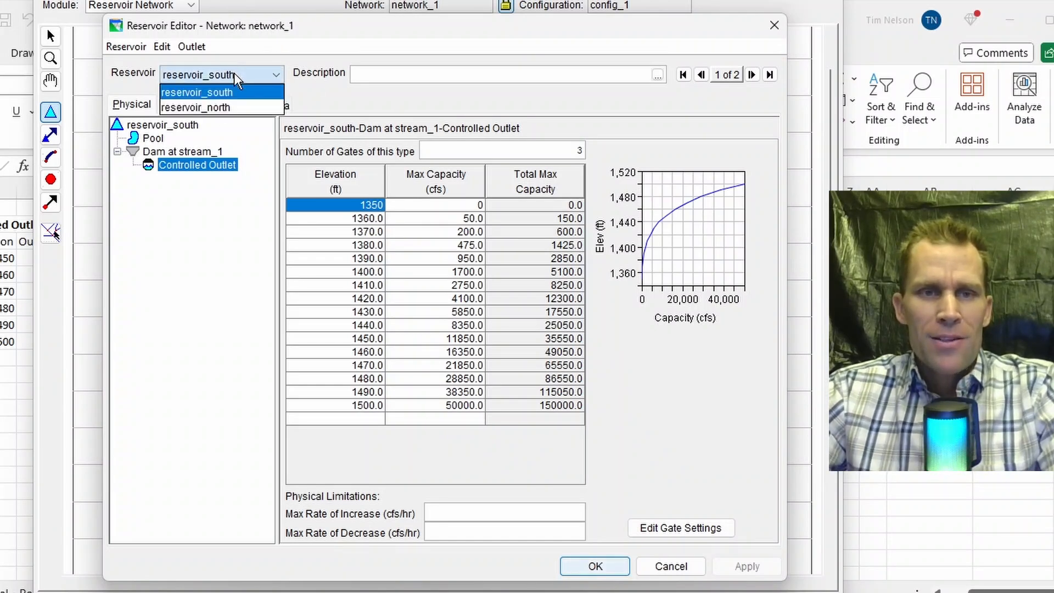
left_click(233, 104)
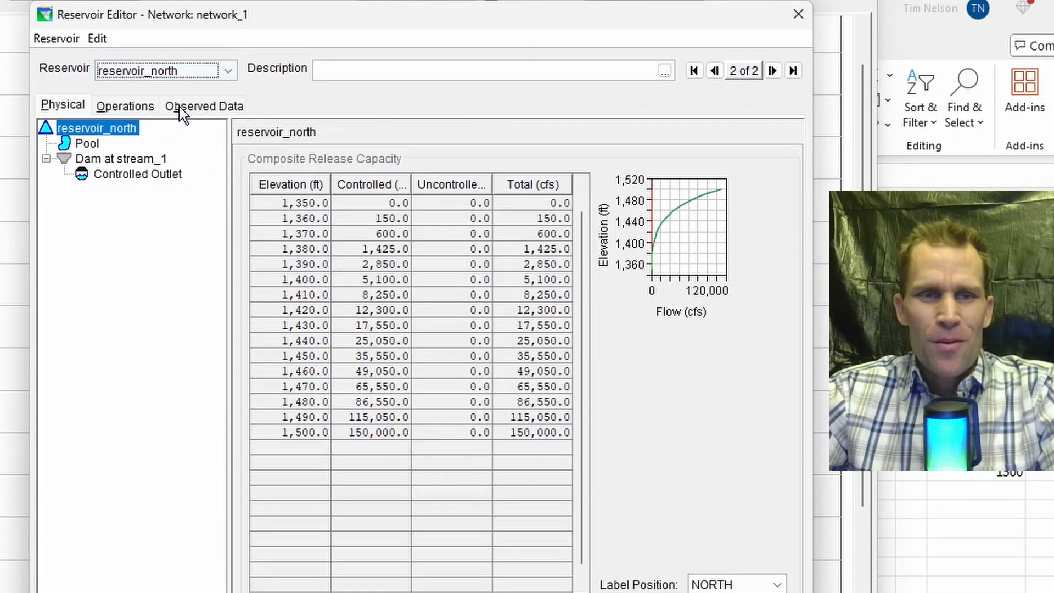
left_click(136, 108)
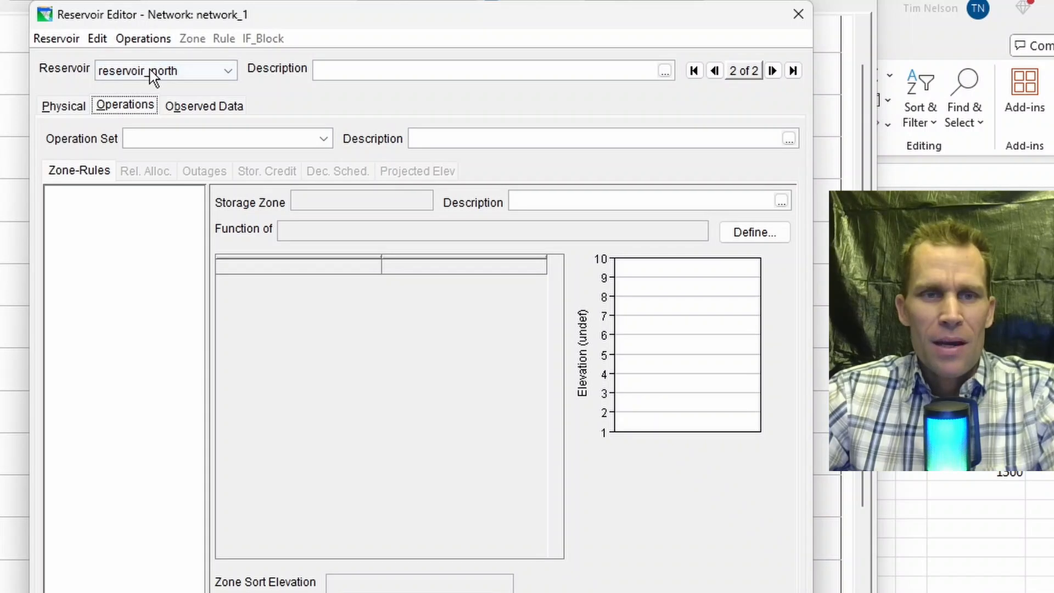
left_click(144, 38)
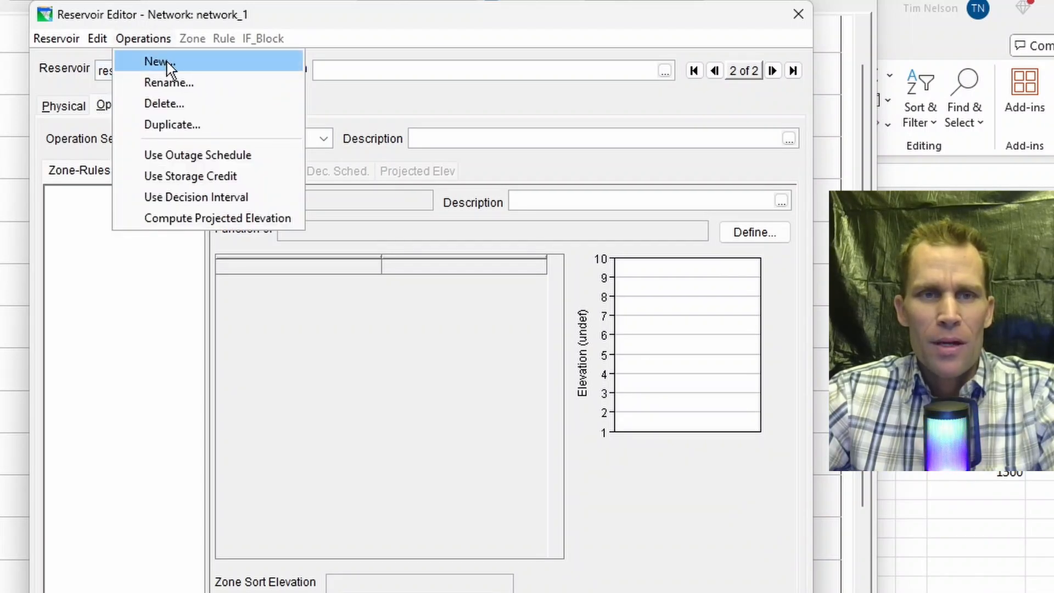
left_click(161, 62)
type("operations")
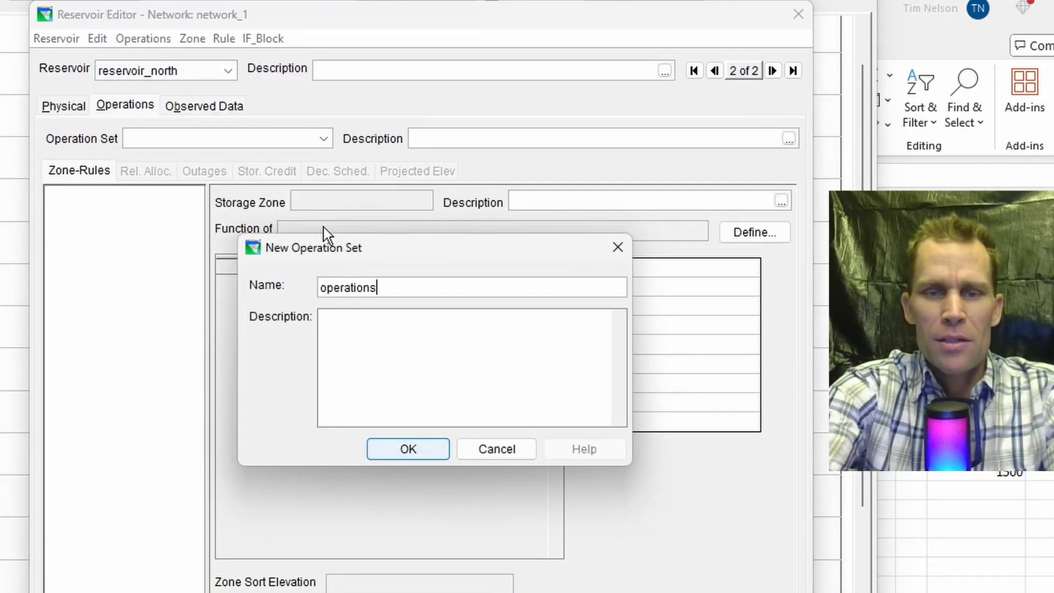
type("_set_1")
key("Left")
key("Left")
key("Left")
key("Left")
key("Left")
key("Left")
key("BackSpace")
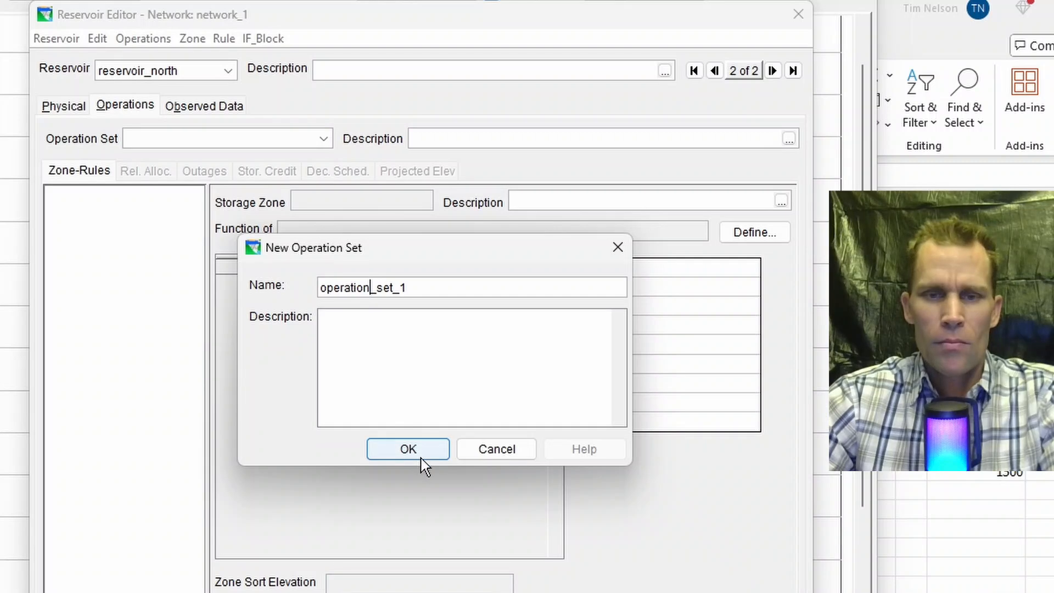
left_click(413, 445)
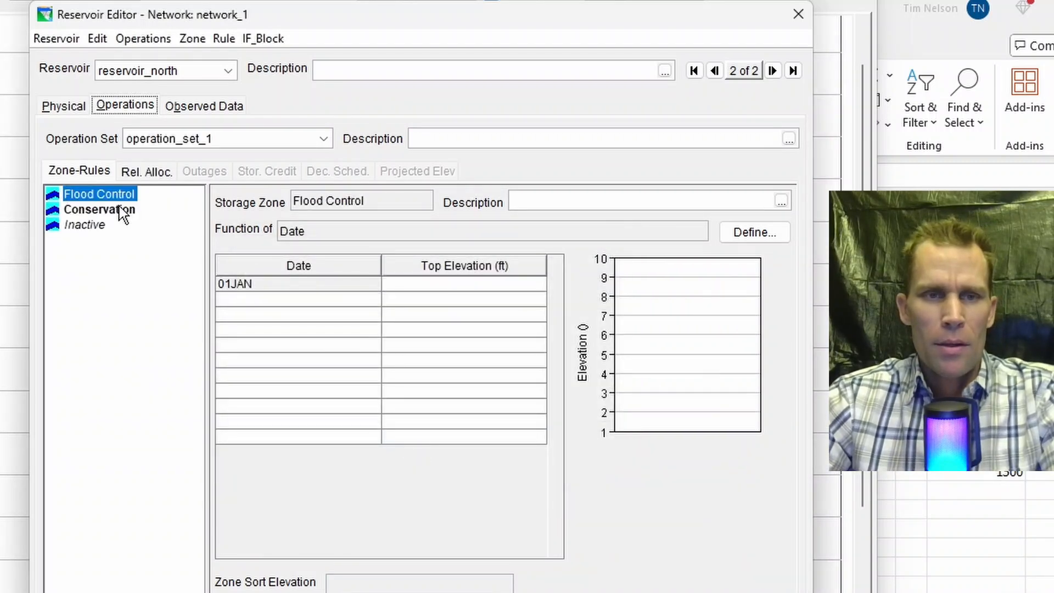
Set the top elevation of reservoir_north's Flood Control zone to 1500 ft for 01JAN
left_click(116, 193)
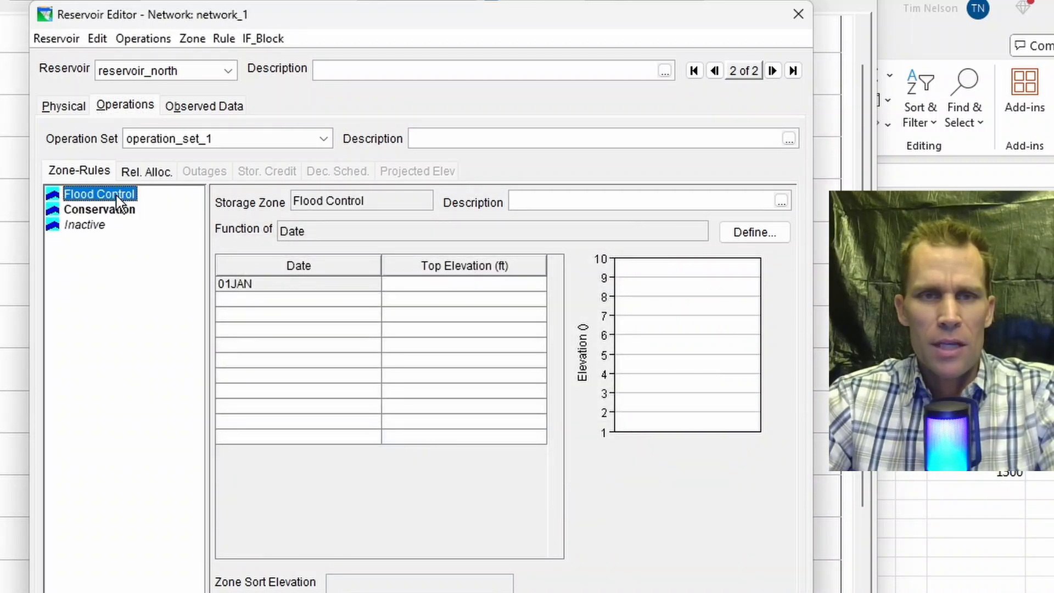
left_click(121, 211)
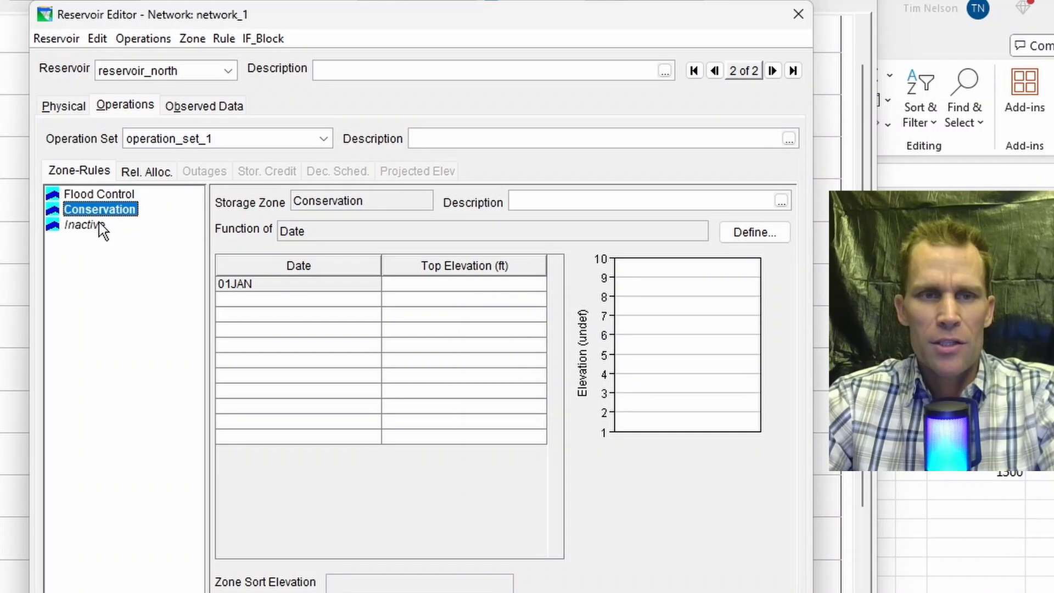
left_click(97, 226)
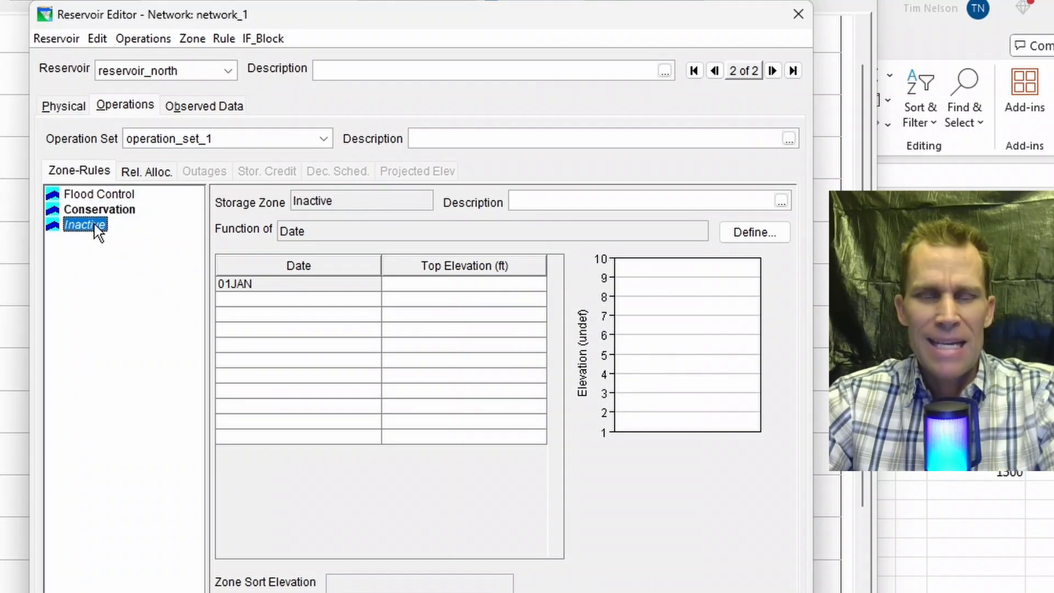
left_click(111, 197)
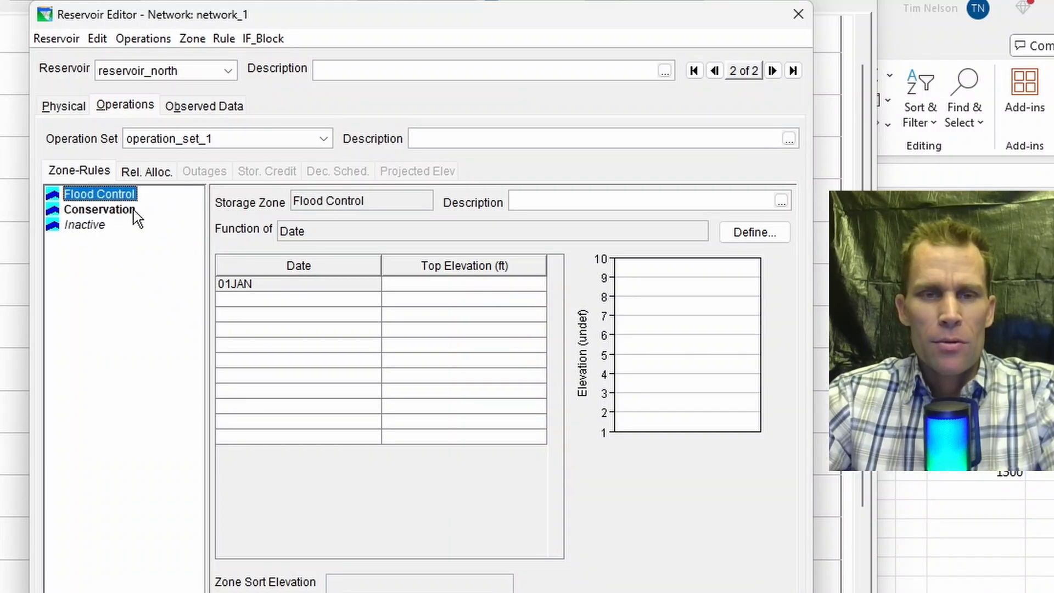
left_click(466, 285)
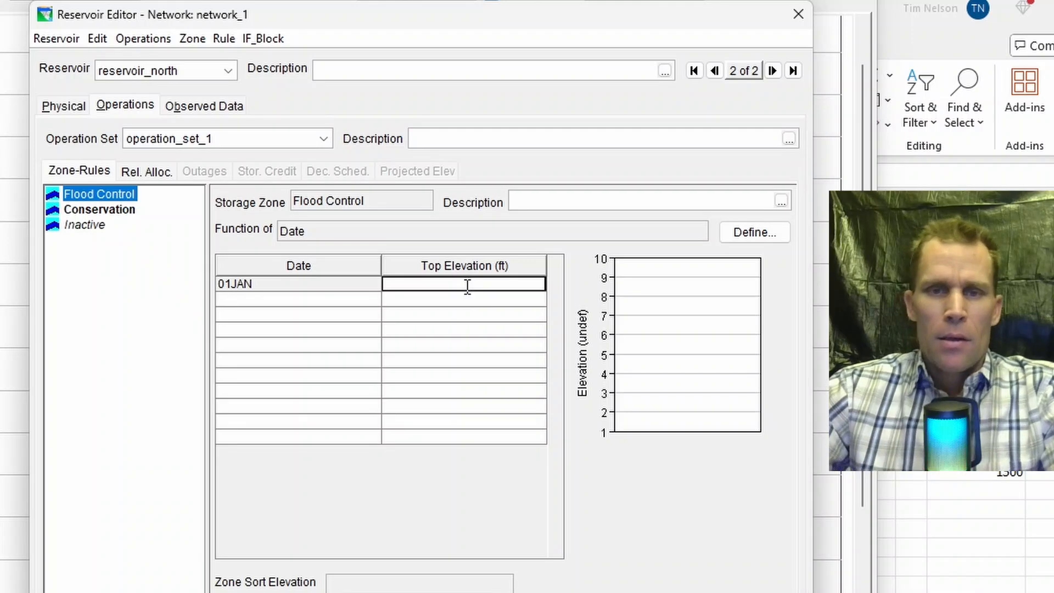
type("1500")
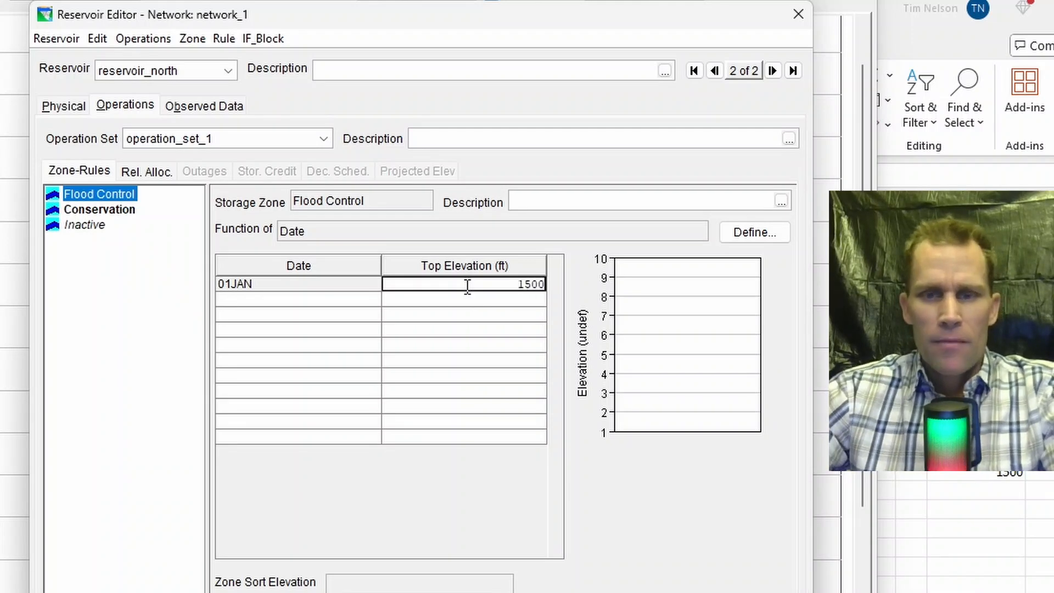
key("Return")
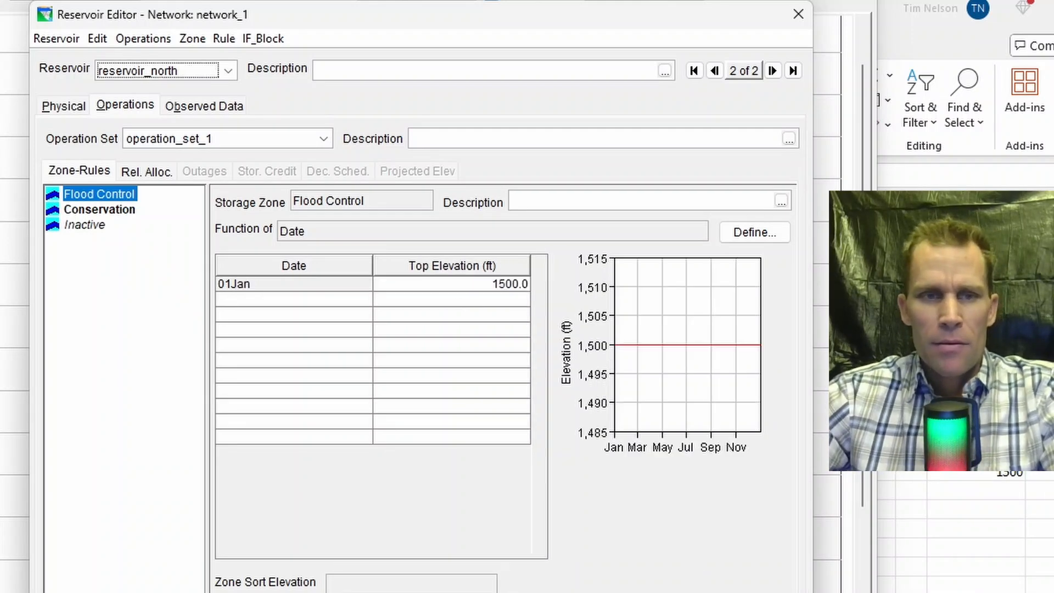
Set the top elevation of reservoir_north's Conservation zone to 1460 ft for 01JAN and apply the change
left_click(127, 211)
left_click(423, 283)
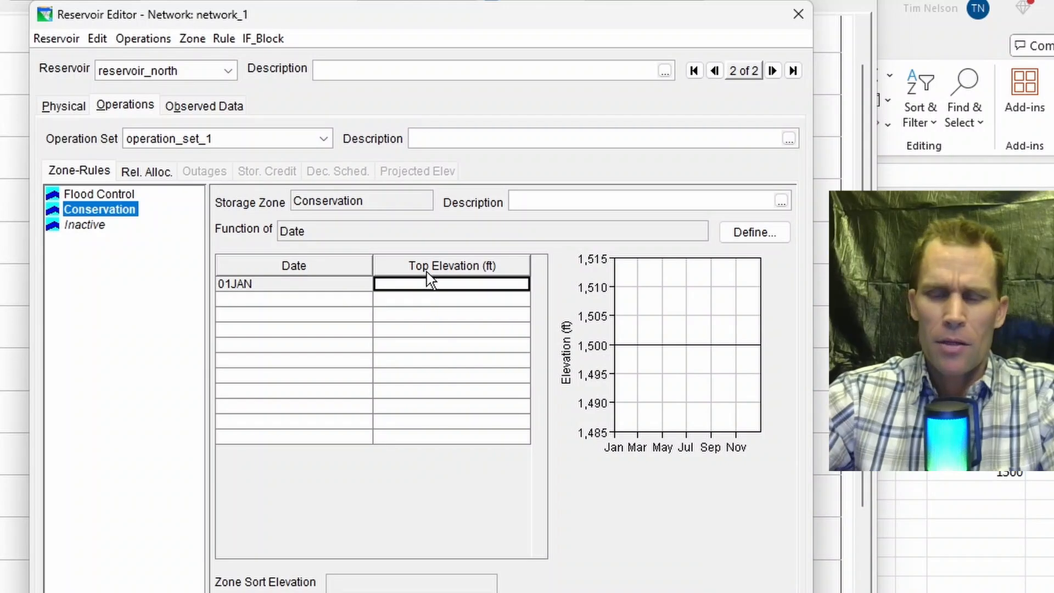
type("14")
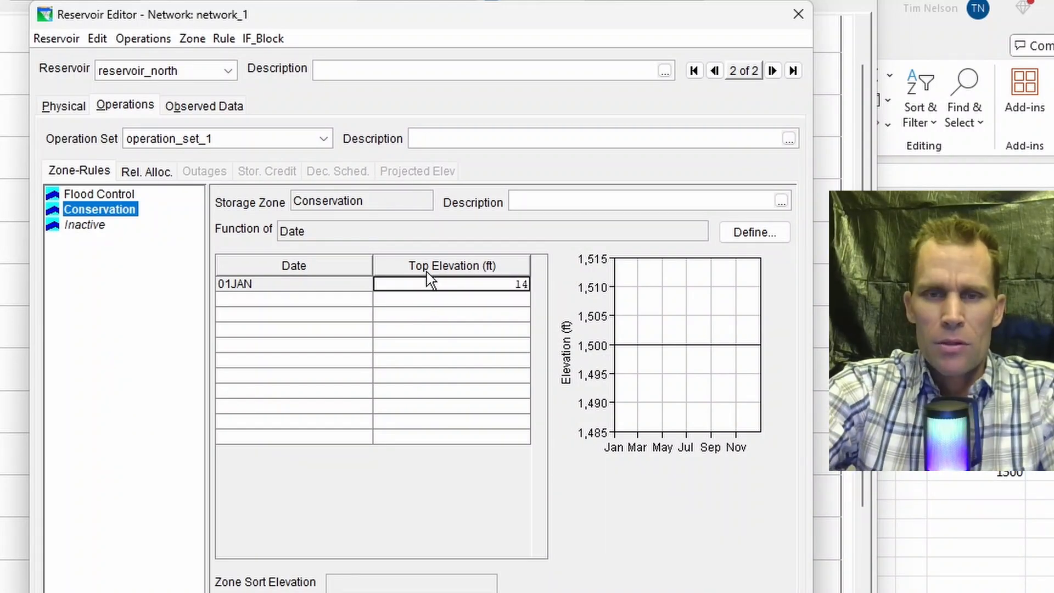
type("60")
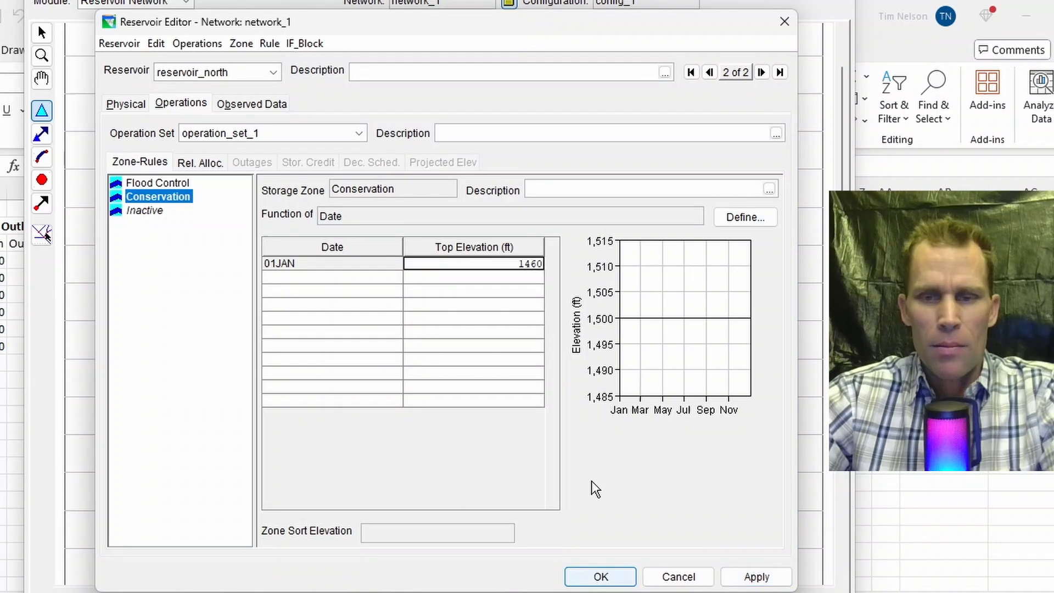
left_click(750, 576)
Set the top elevation of reservoir_north's Inactive zone to 1350 ft for 01JAN and apply the change
left_click(160, 208)
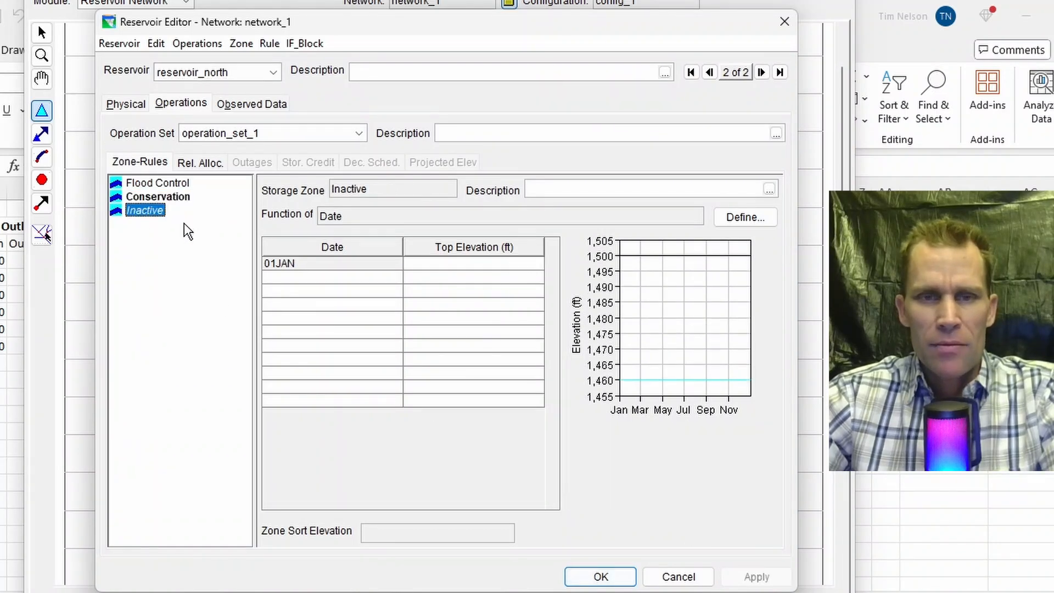
left_click(427, 267)
type("1350")
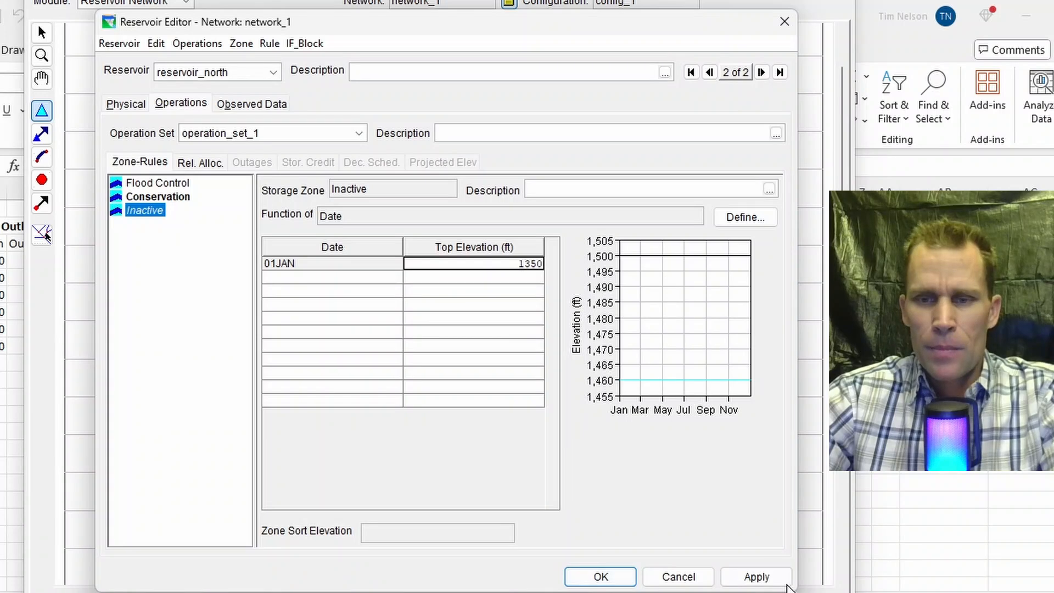
left_click(759, 576)
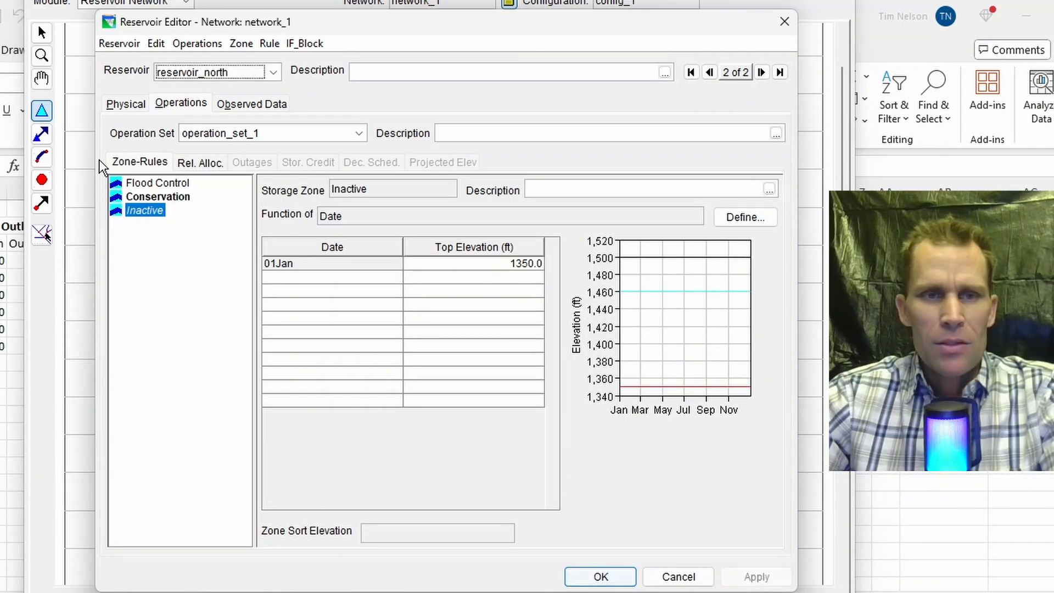
Create a new operation set named operation_set_1 for reservoir_south
left_click(200, 75)
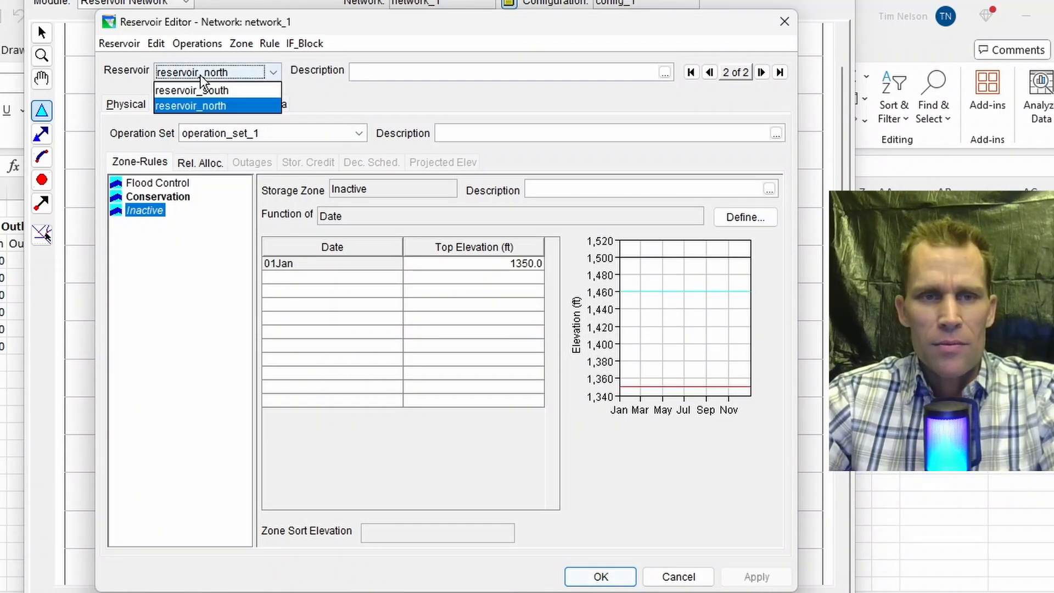
left_click(206, 90)
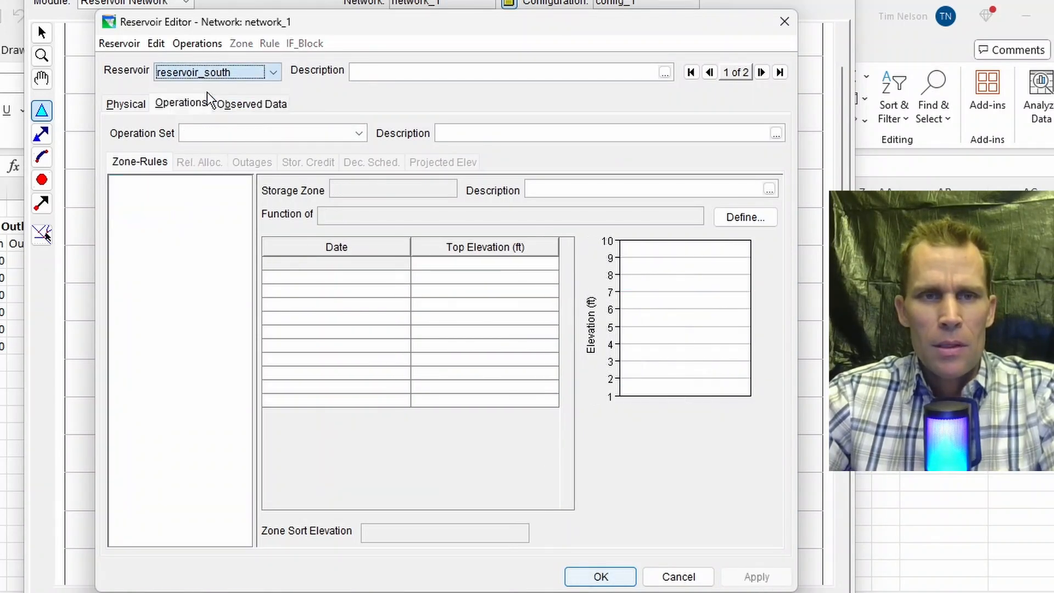
left_click(183, 107)
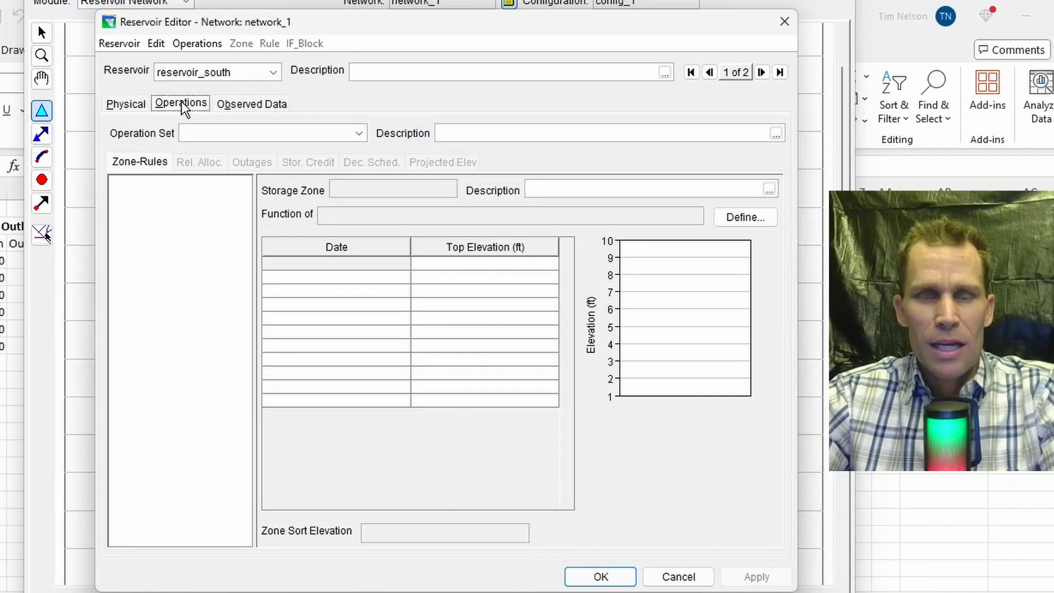
left_click(193, 44)
left_click(203, 65)
type("operation")
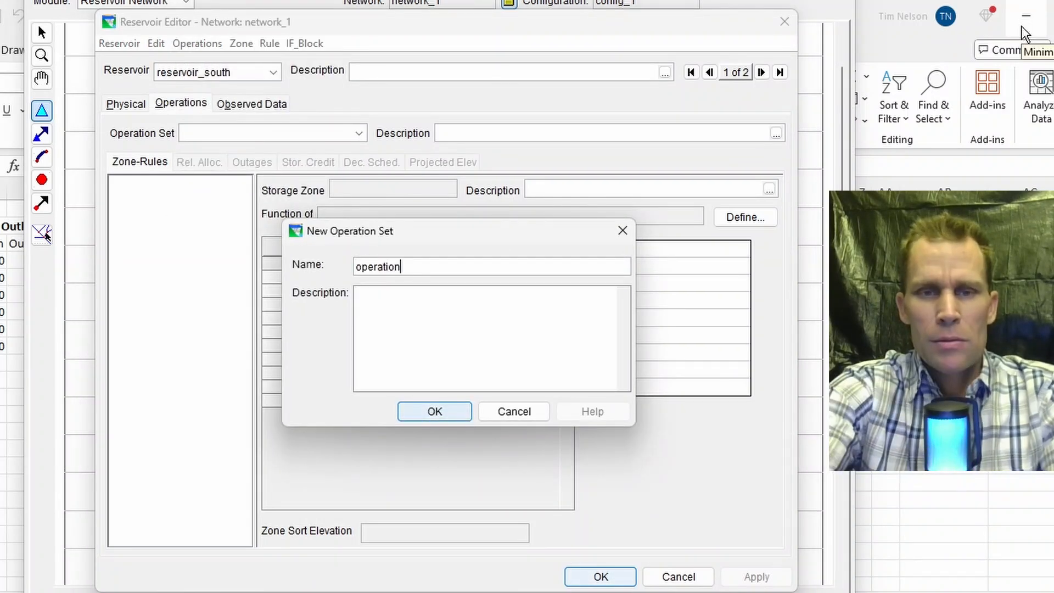
type("_set_1")
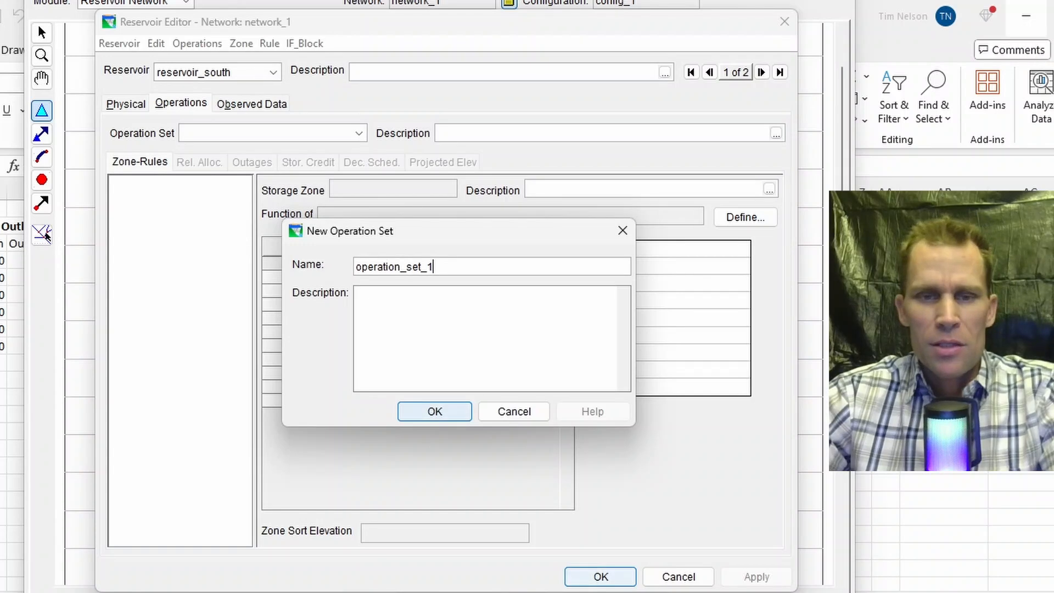
left_click(446, 418)
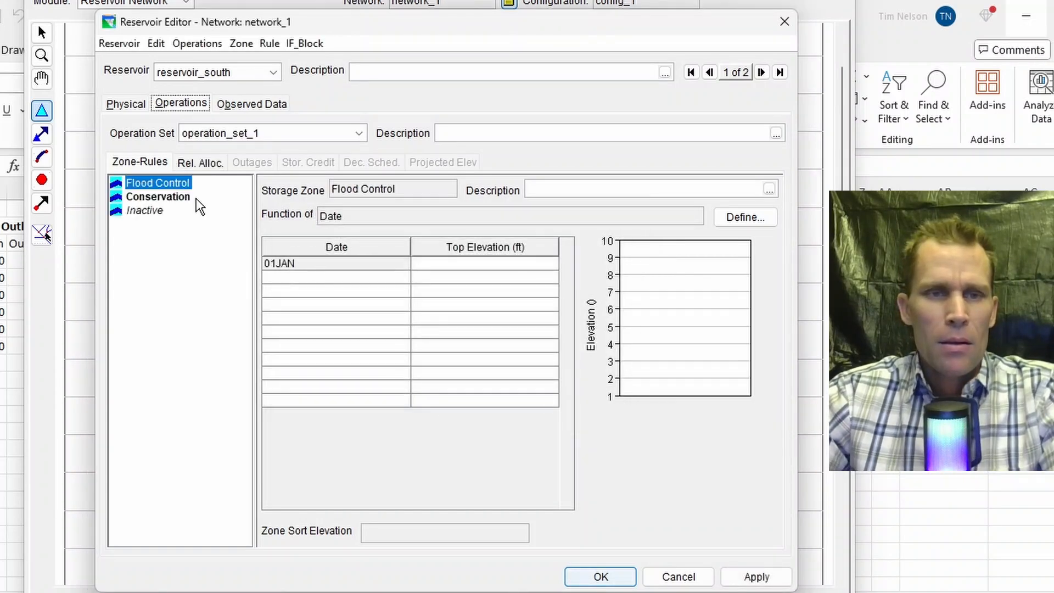
Set the top elevation of reservoir_south's Flood Control zone to 1500 ft for 01JAN and apply the change
left_click(472, 263)
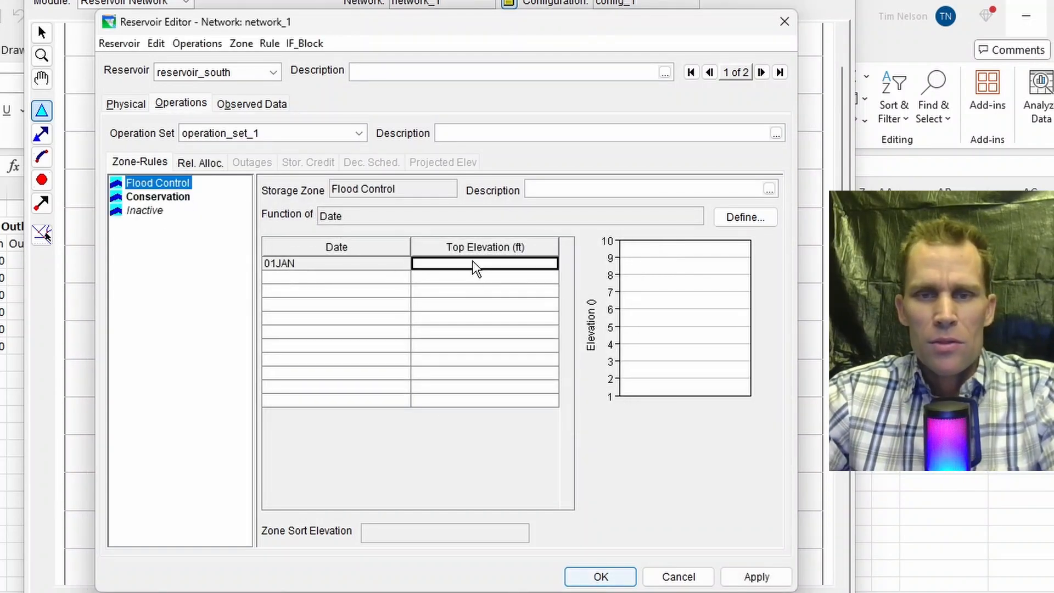
type("1500")
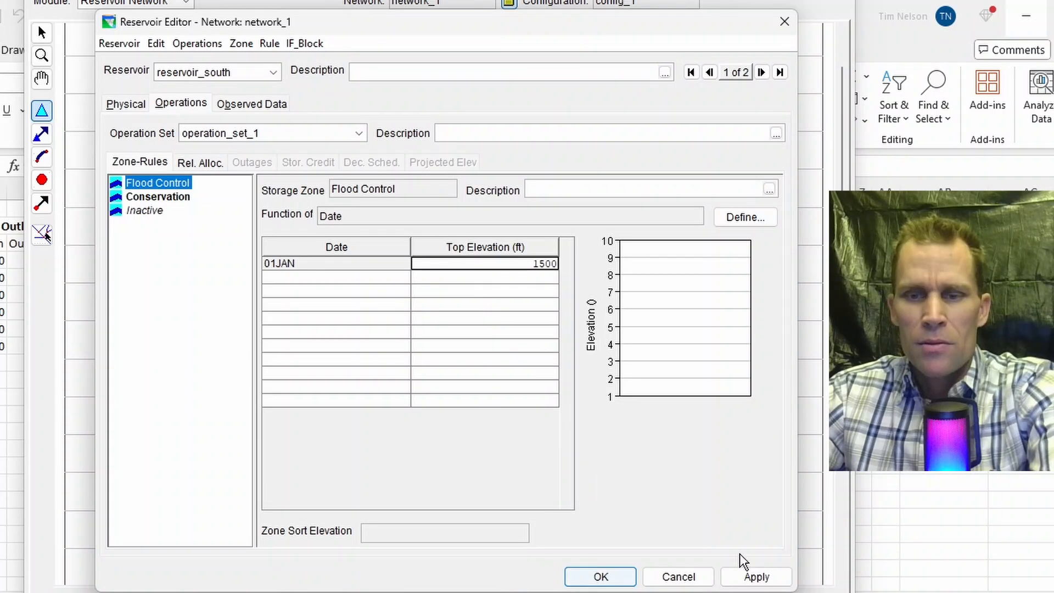
left_click(752, 575)
Set the top elevation of reservoir_south's Conservation zone to 1460 ft for 01JAN and apply the change
left_click(165, 196)
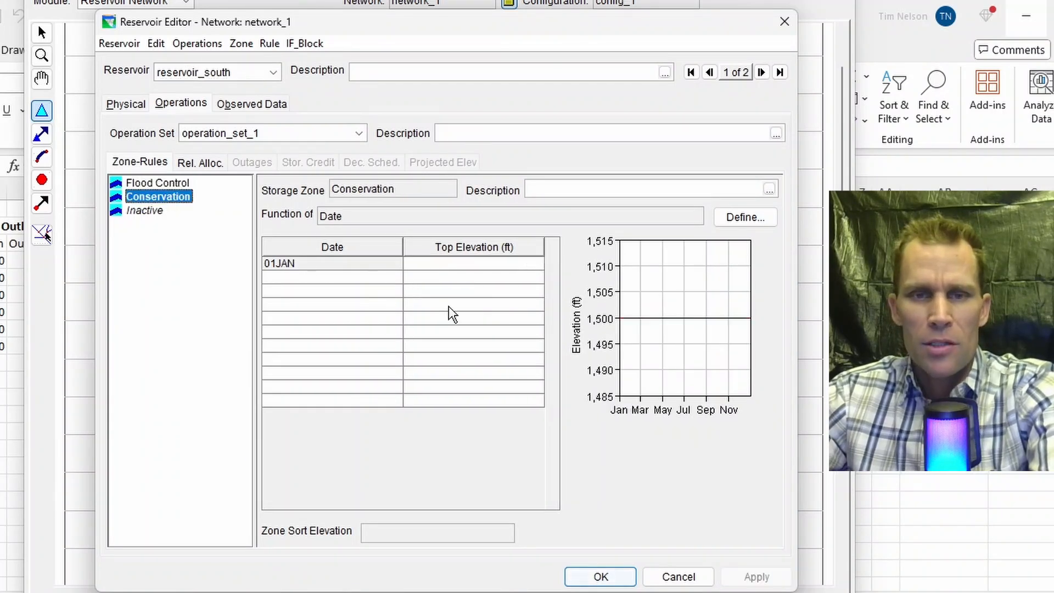
left_click(463, 262)
type("1")
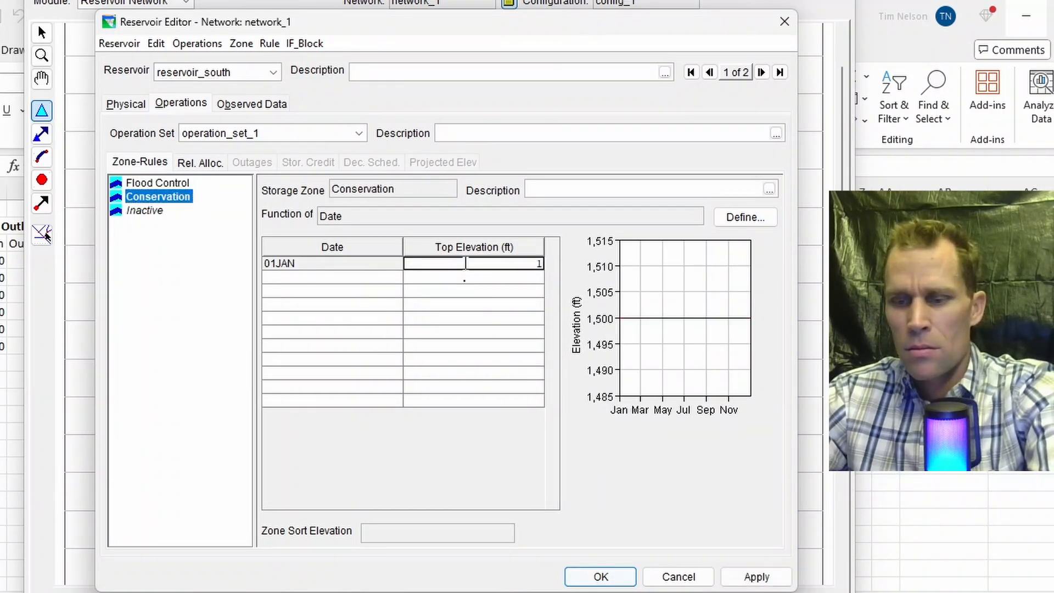
type("460")
left_click(756, 574)
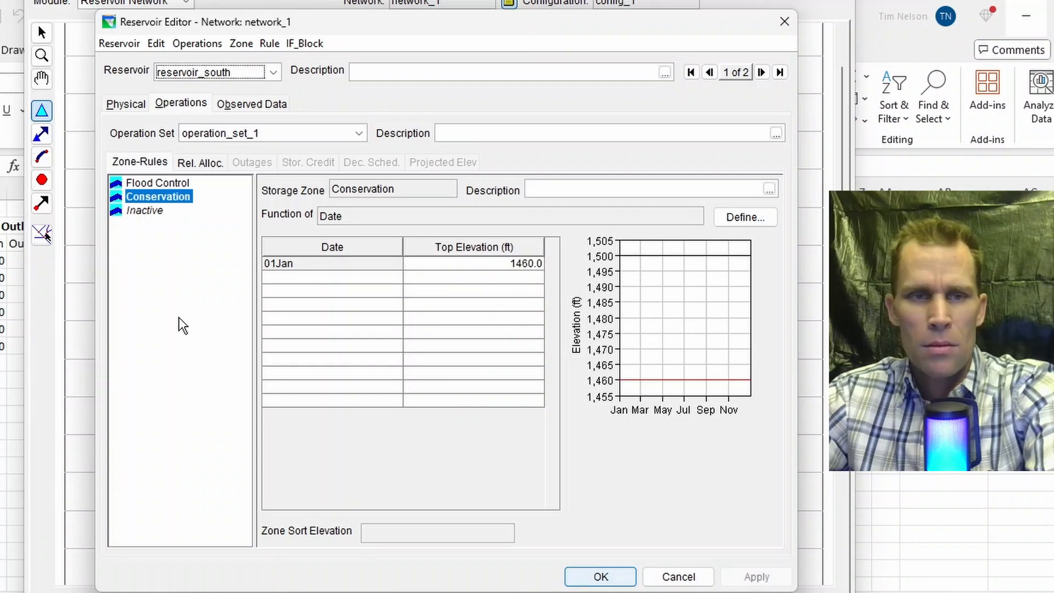
Set the top elevation of reservoir_south's Inactive zone to 1350 ft for 01JAN and apply the change
left_click(145, 211)
left_click(446, 267)
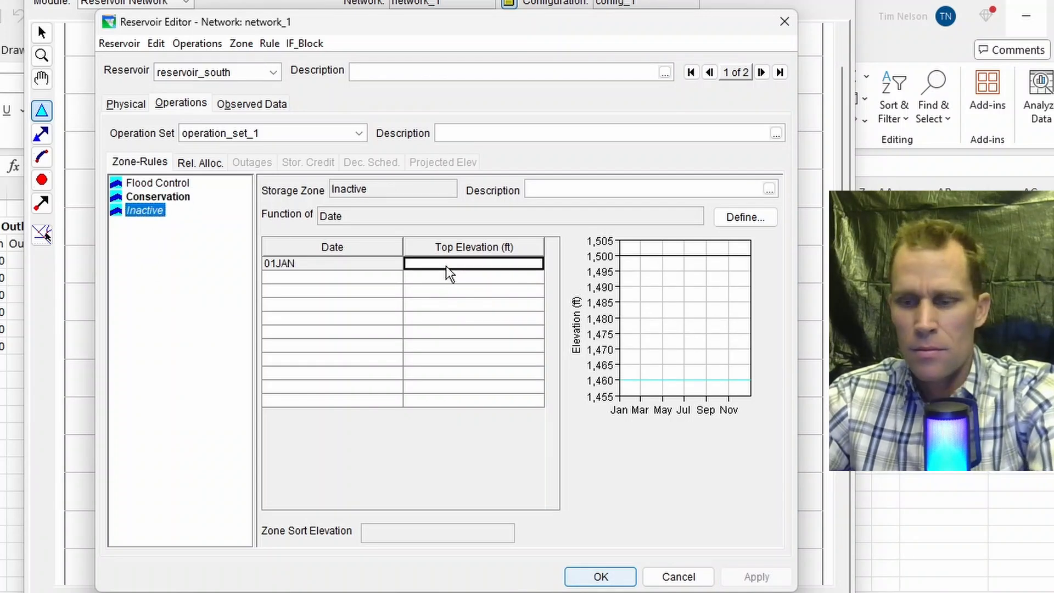
type("1350")
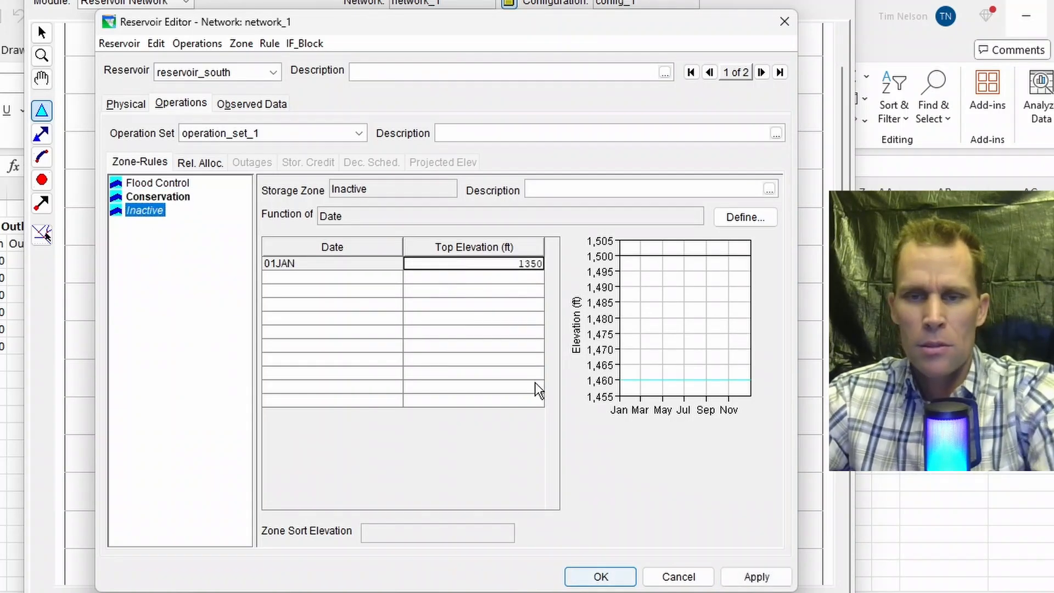
left_click(742, 574)
View the enlarged storage zones plot for reservoir_south, close it and accept the reservoir edits
left_click(684, 326)
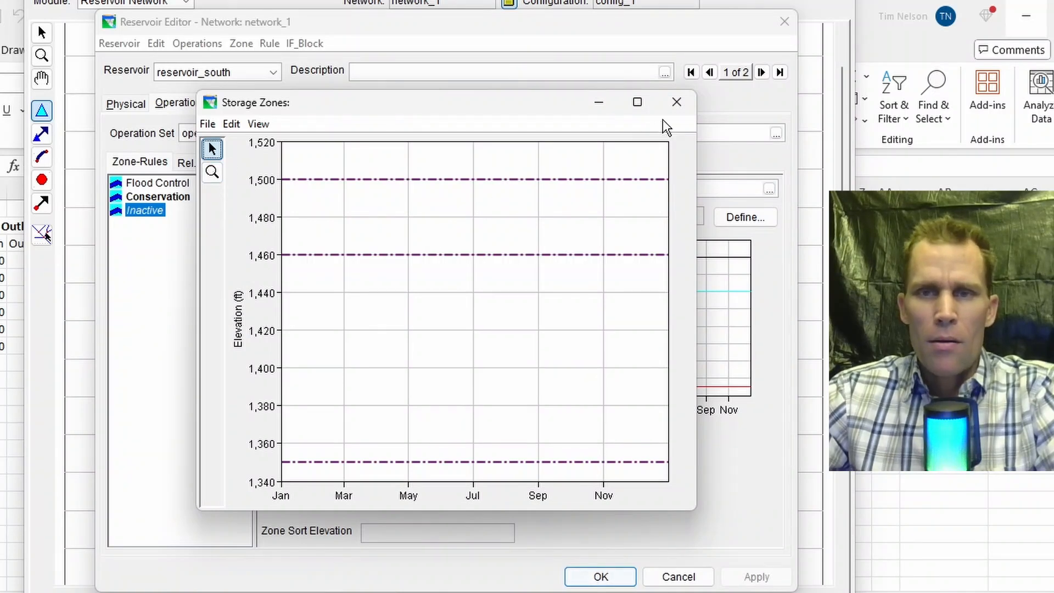
left_click(675, 102)
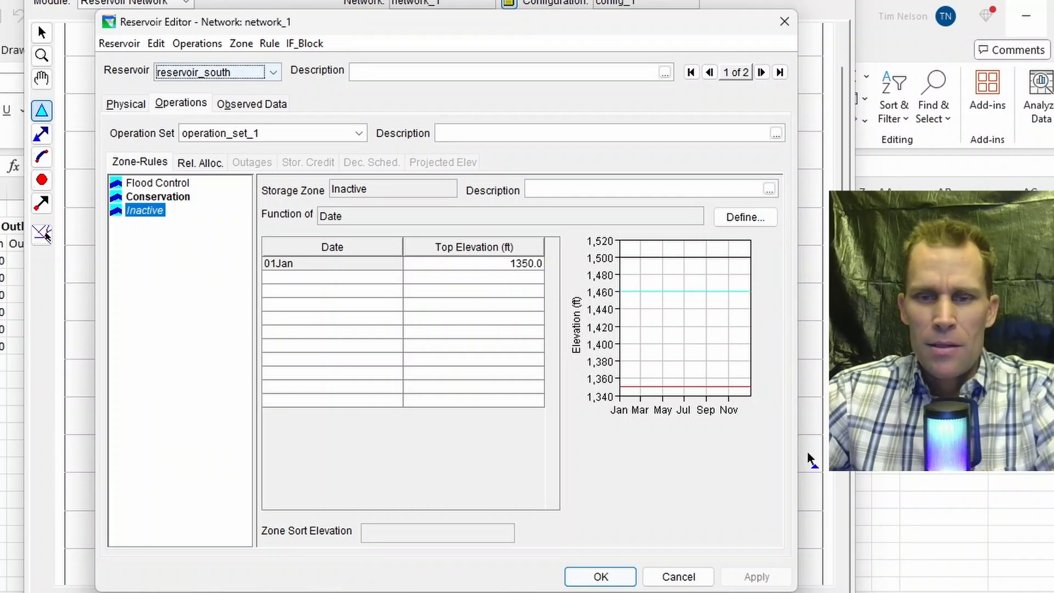
left_click(608, 579)
Create a new alternative named alt_1 in config_1 using network_1
left_click(170, 38)
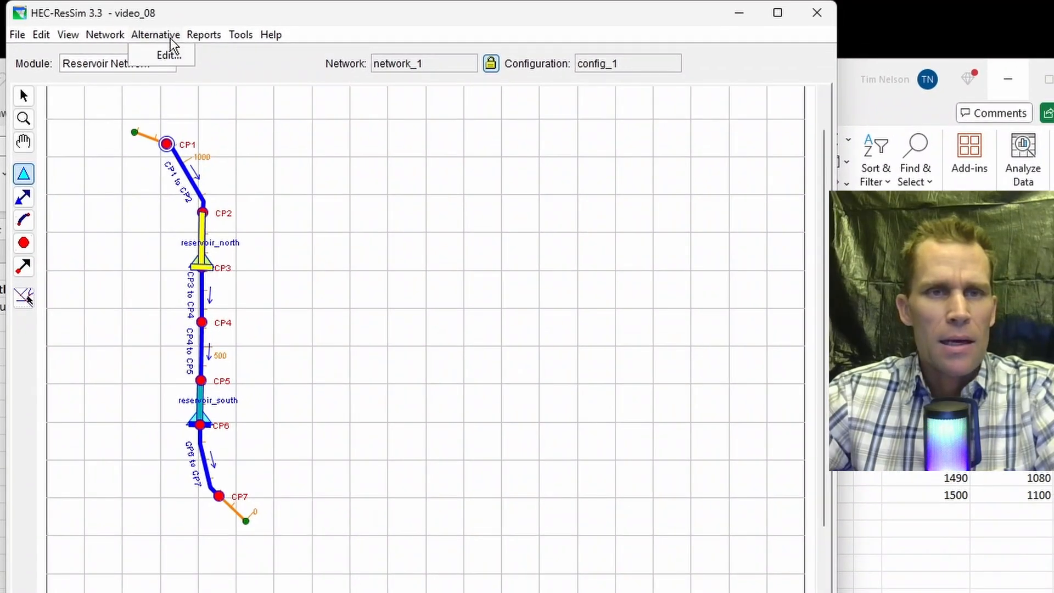
left_click(170, 53)
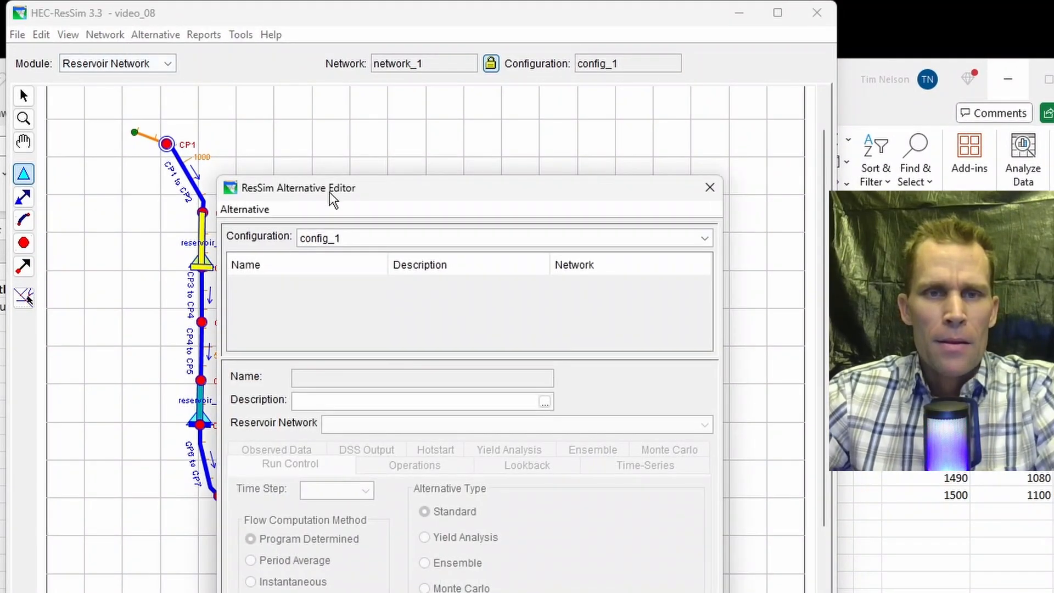
left_click_drag(329, 192, 386, 35)
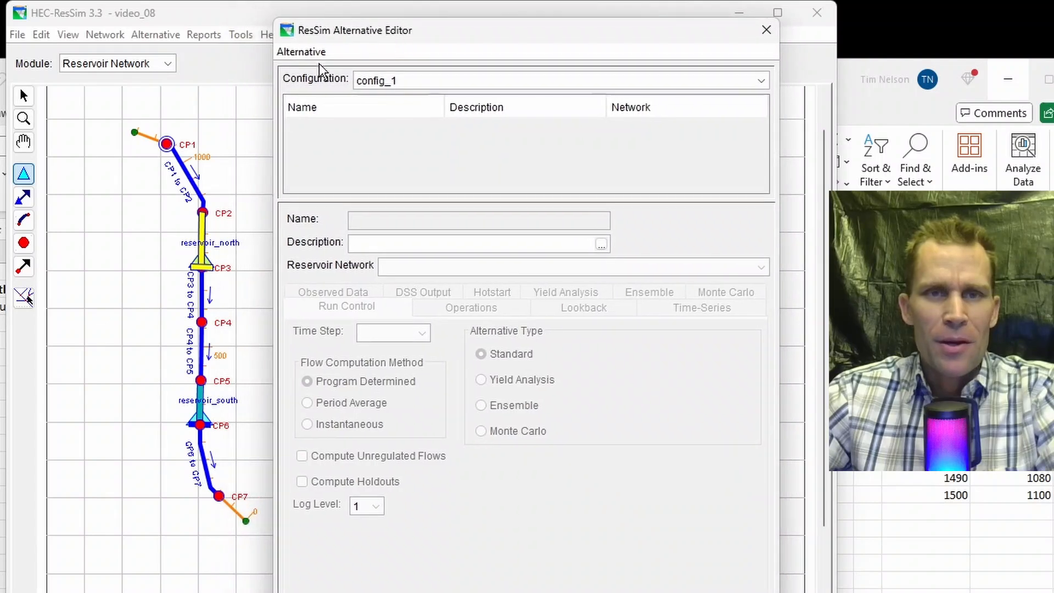
left_click(301, 55)
left_click(310, 72)
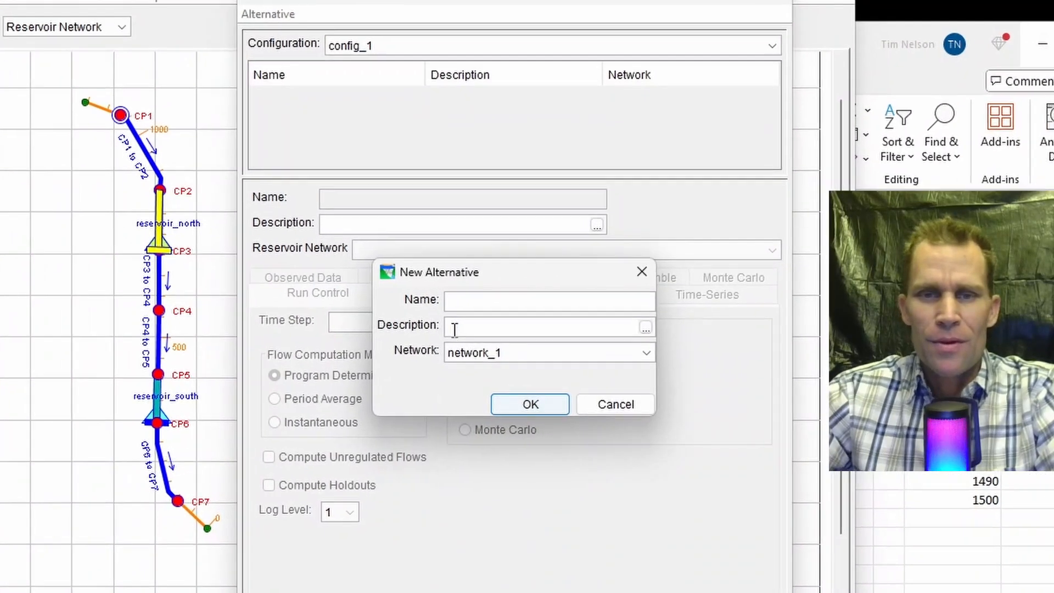
type("alt_1")
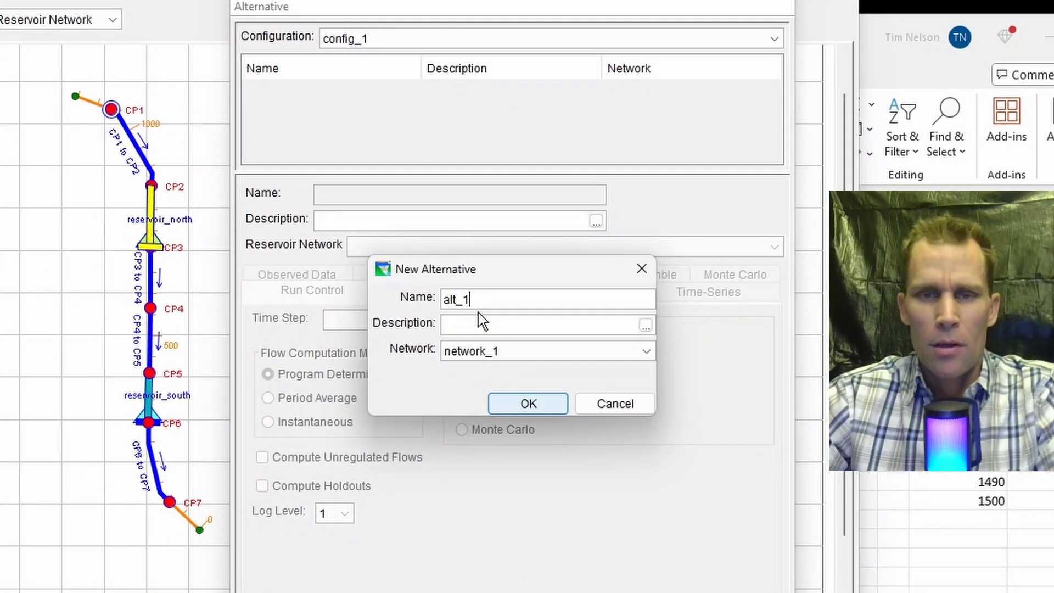
left_click(529, 405)
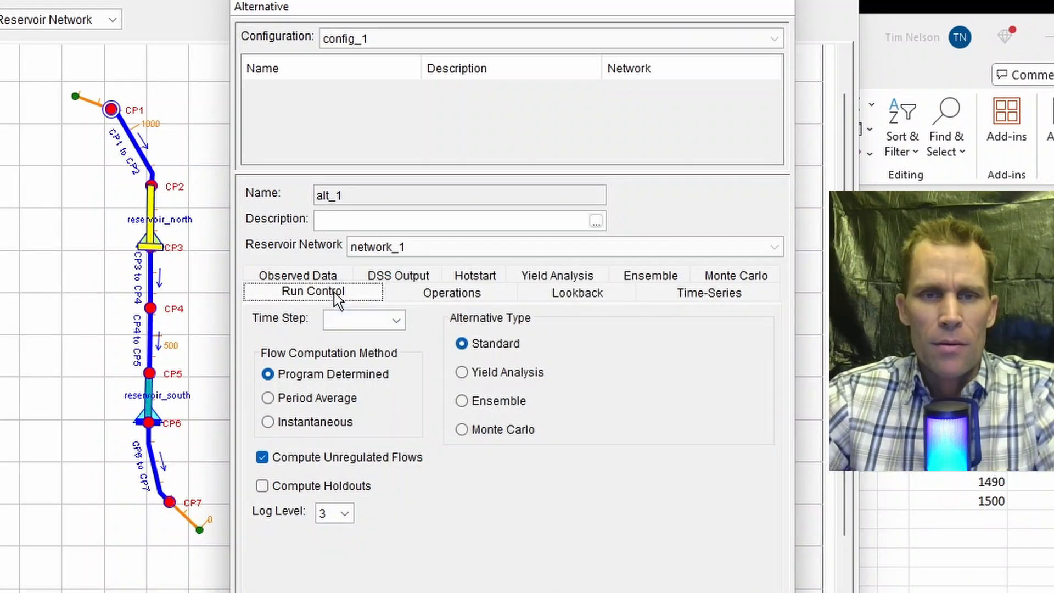
Set alt_1's time step to 1 Hour and assign operation_set_1 to both reservoir_north and reservoir_south
left_click(359, 320)
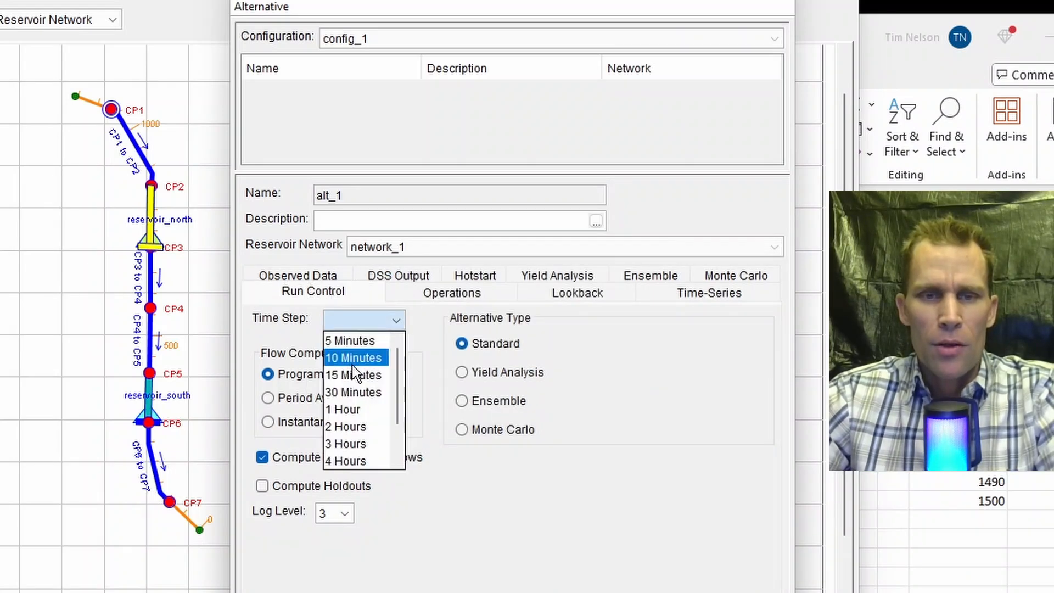
left_click(343, 408)
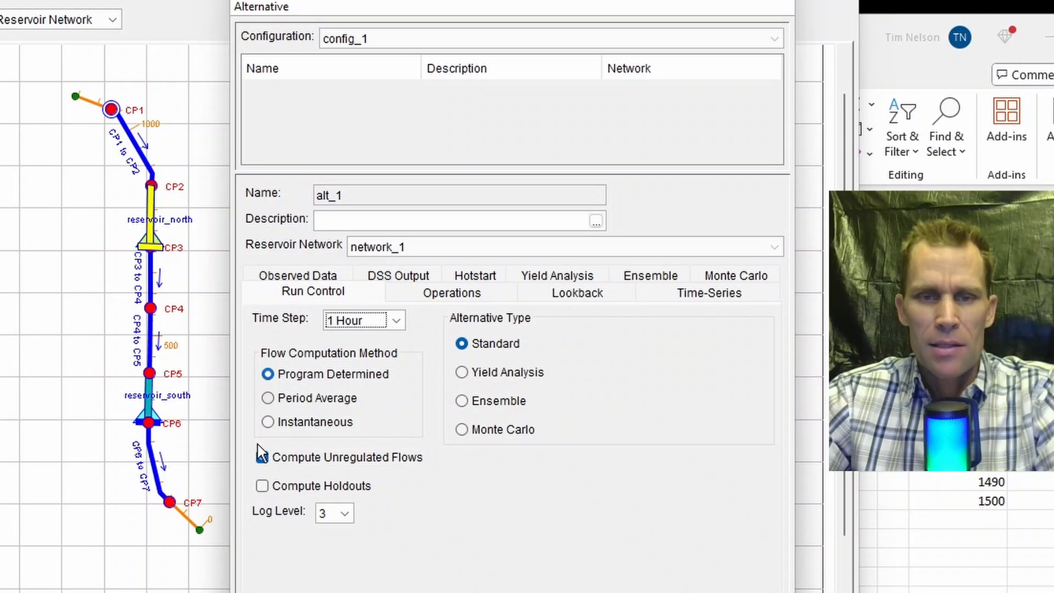
left_click(443, 302)
left_click(599, 435)
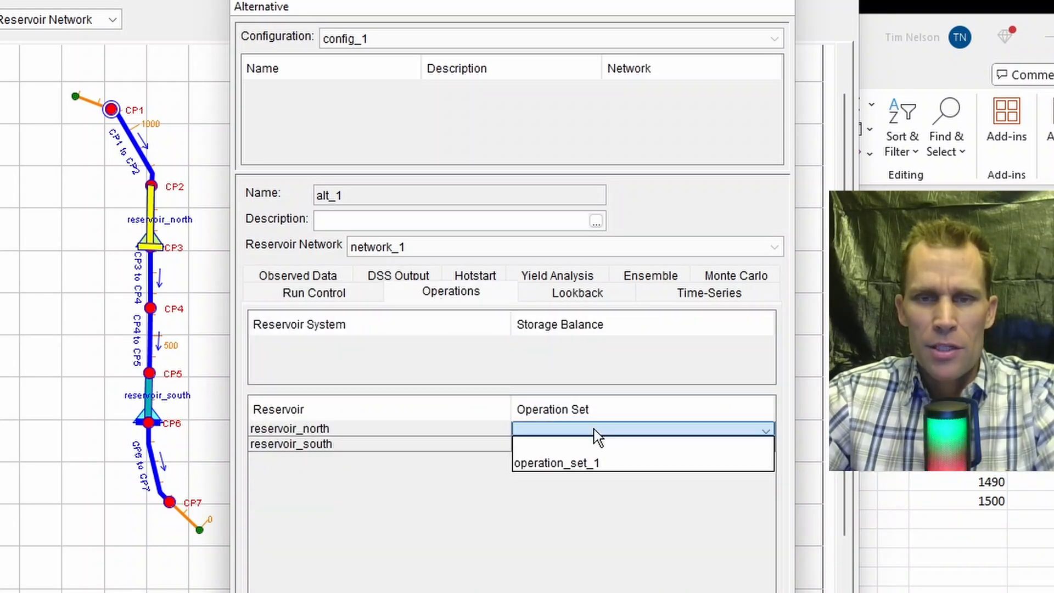
left_click(597, 463)
left_click(595, 444)
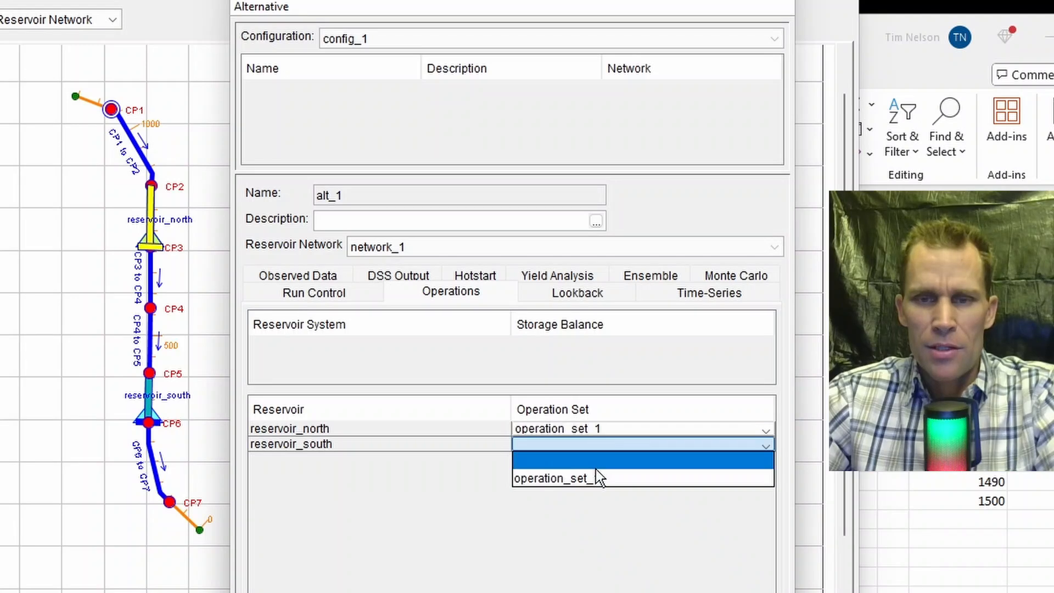
left_click(594, 477)
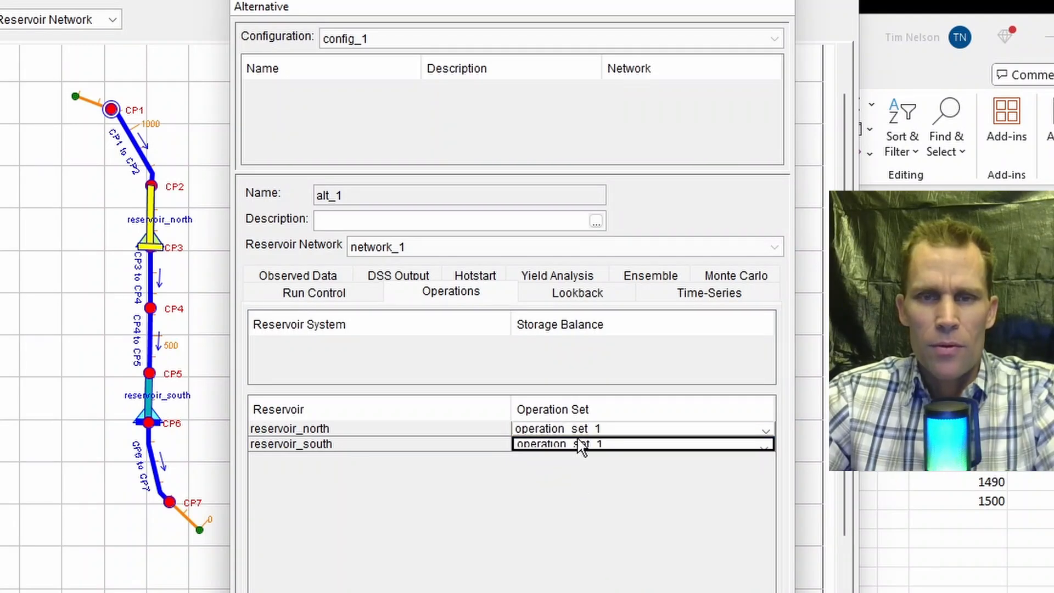
Enter lookback elevations of 1460 for reservoir_south and 1450 for reservoir_north, with lookback releases of 11000 for both controlled outlets
left_click(565, 293)
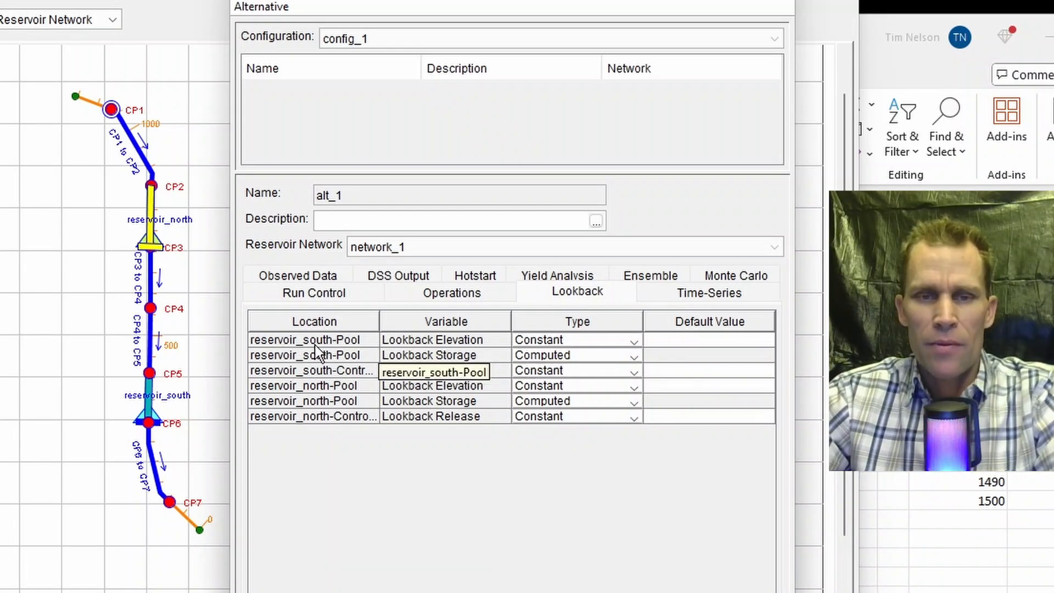
left_click(688, 340)
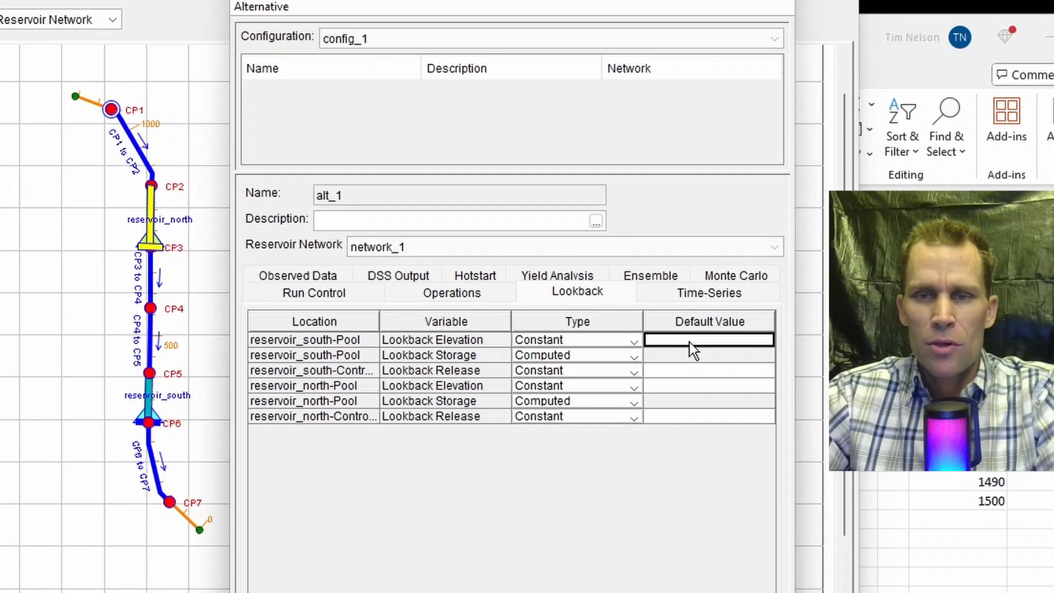
type("1460")
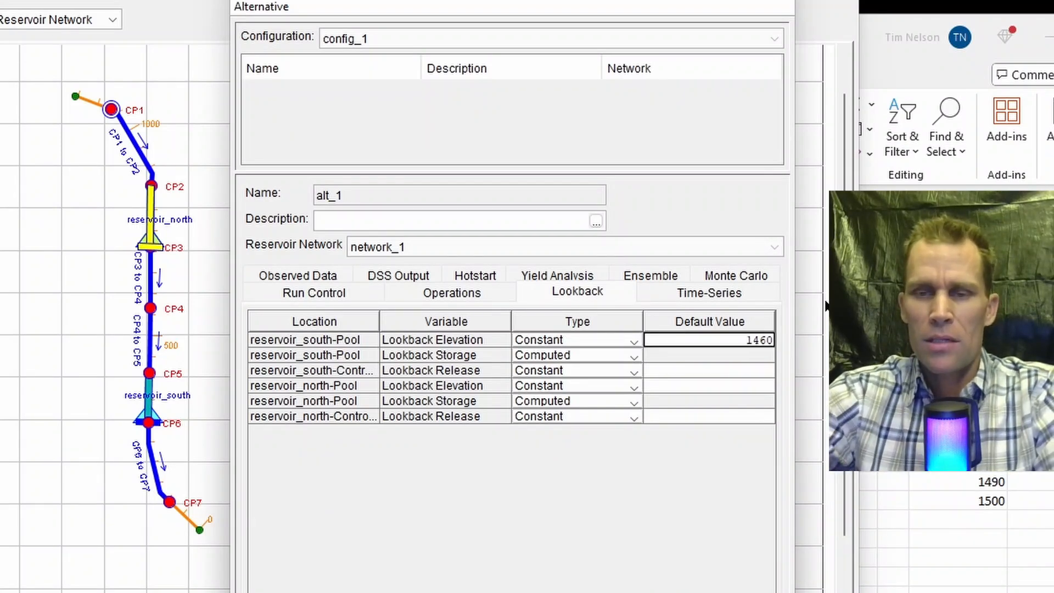
key("Tab")
key("Tab")
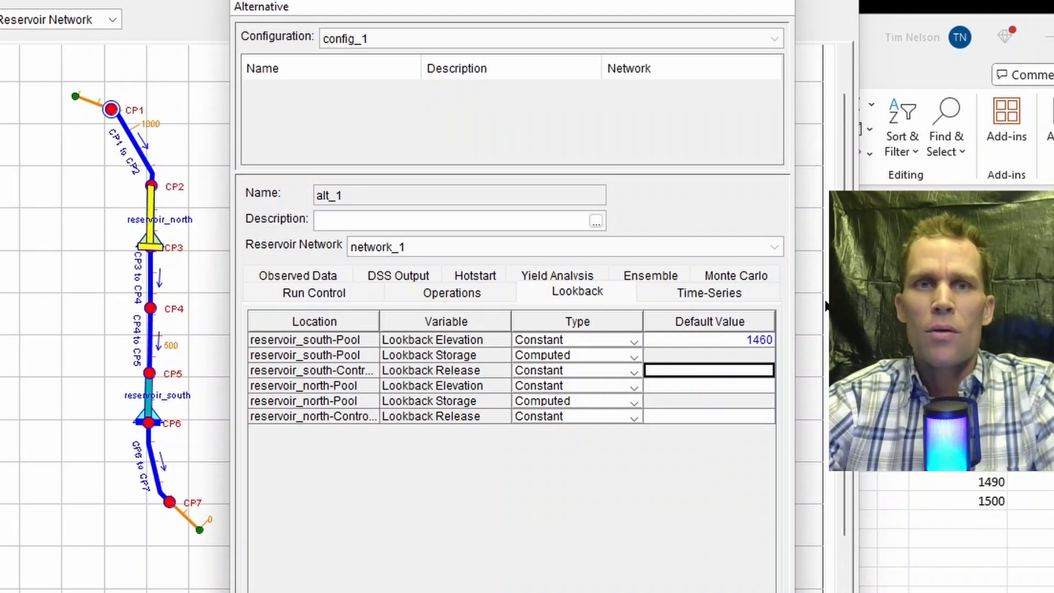
type("11000")
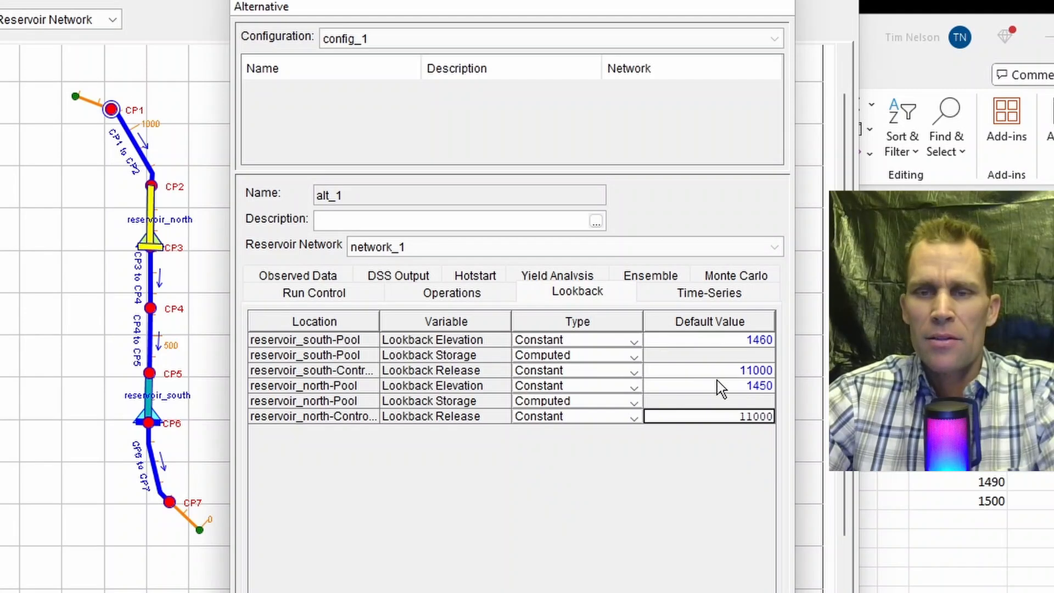
Set the lookback release of both the reservoir_south and reservoir_north controlled outlets to 12000
left_click(716, 371)
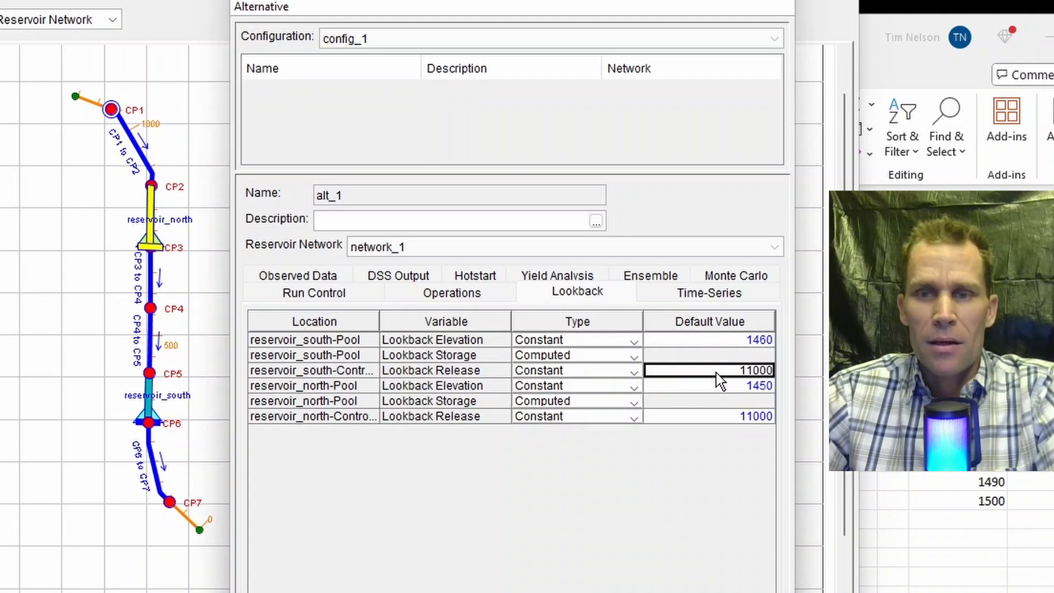
double_click(716, 372)
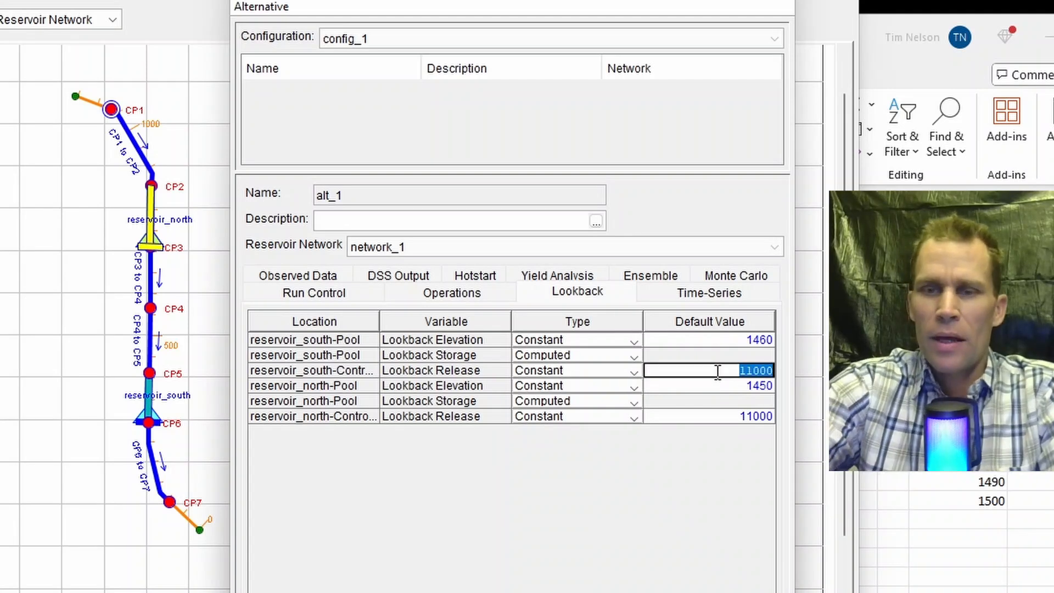
type("12000")
key("Tab")
key("Right")
key("Right")
key("Down")
key("Down")
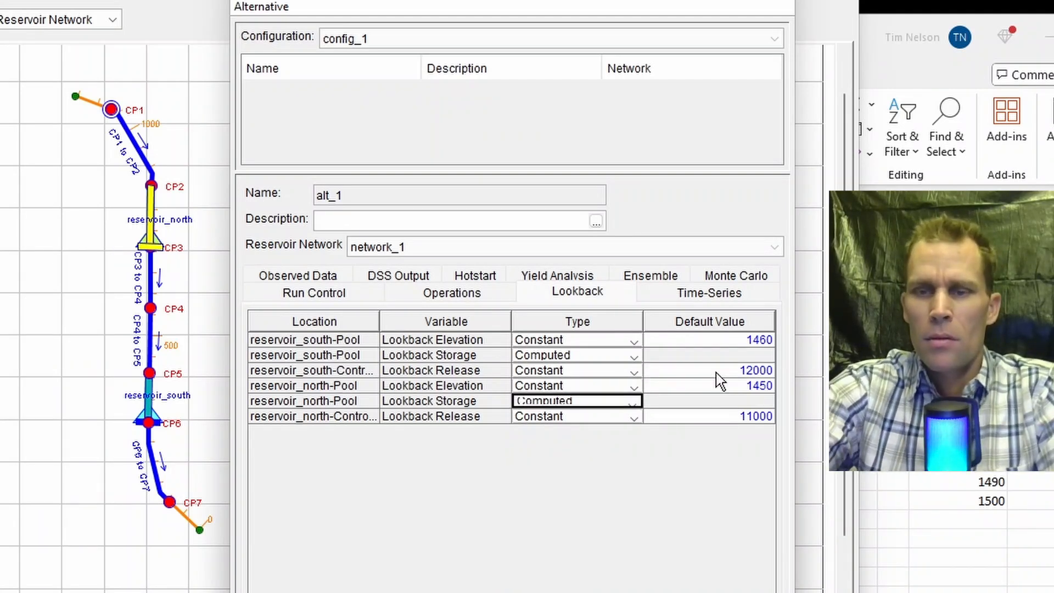
key("Right")
type("12000")
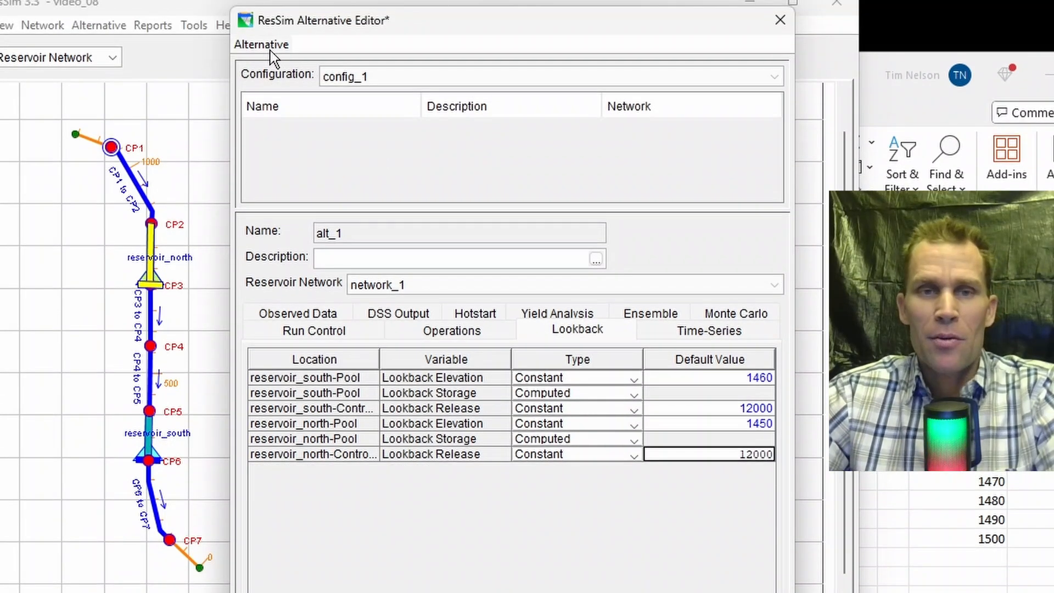
Save the alternative alt_1 and close the Alternative Editor
left_click(263, 12)
left_click(308, 87)
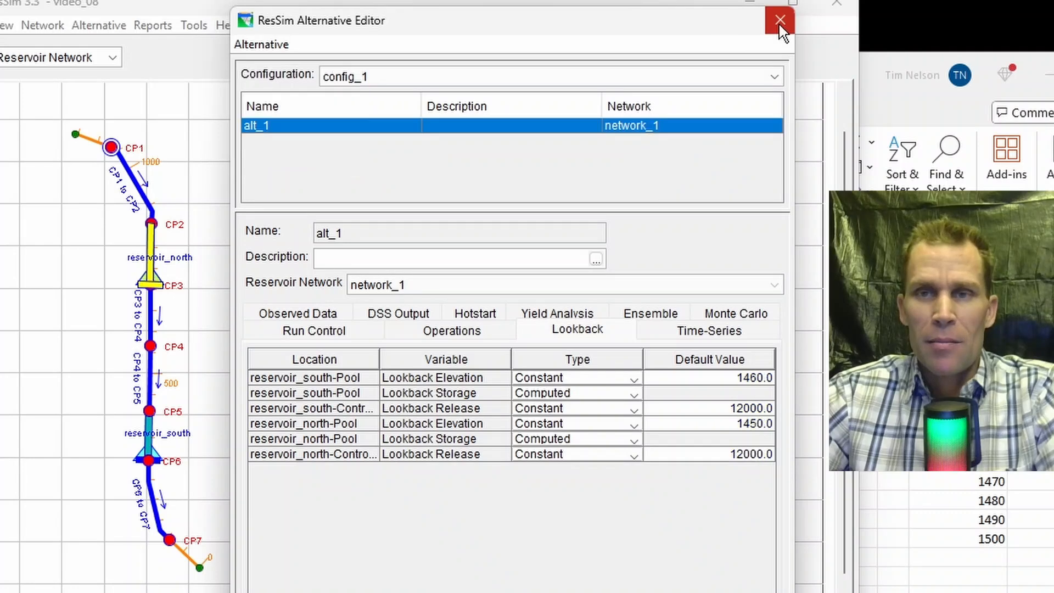
left_click(780, 20)
Add a Release Function rule named "min - 12k" to reservoir_south's Conservation zone, operating releases from reservoir_south-Controlled Outlet
right_click(181, 452)
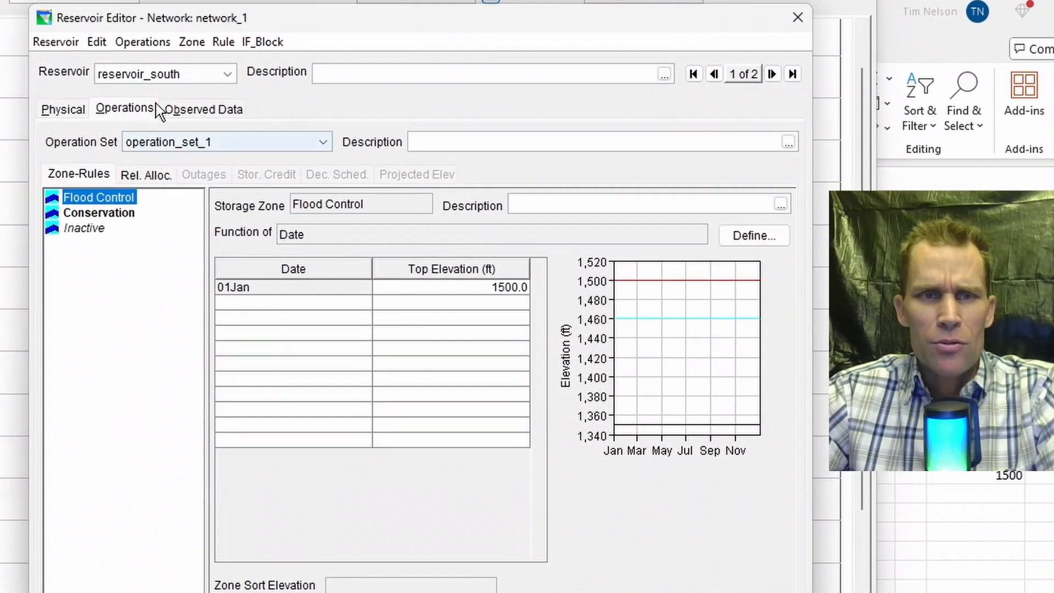
left_click(164, 74)
left_click(183, 89)
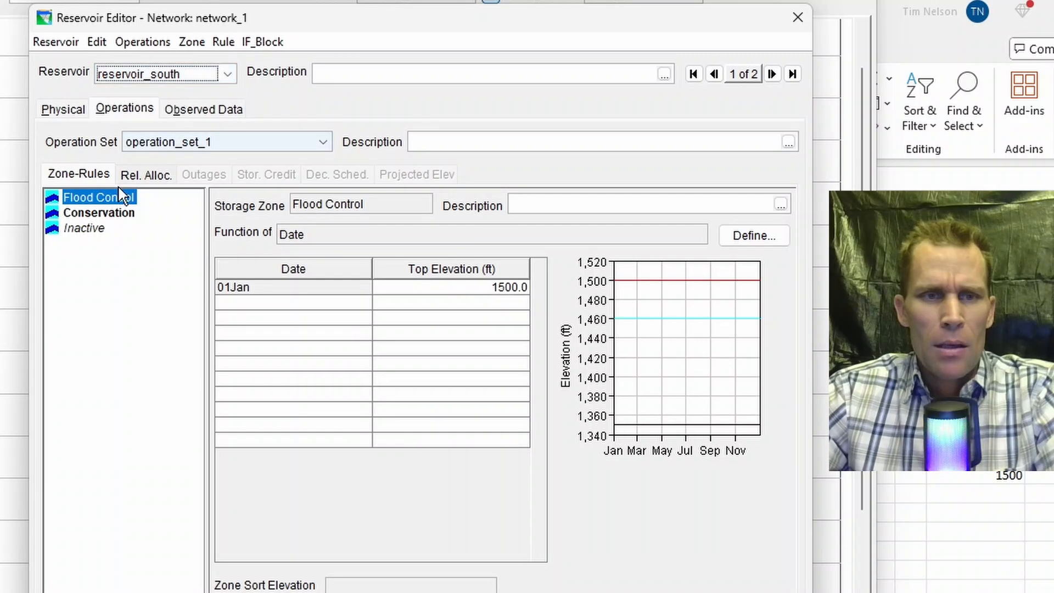
left_click(111, 214)
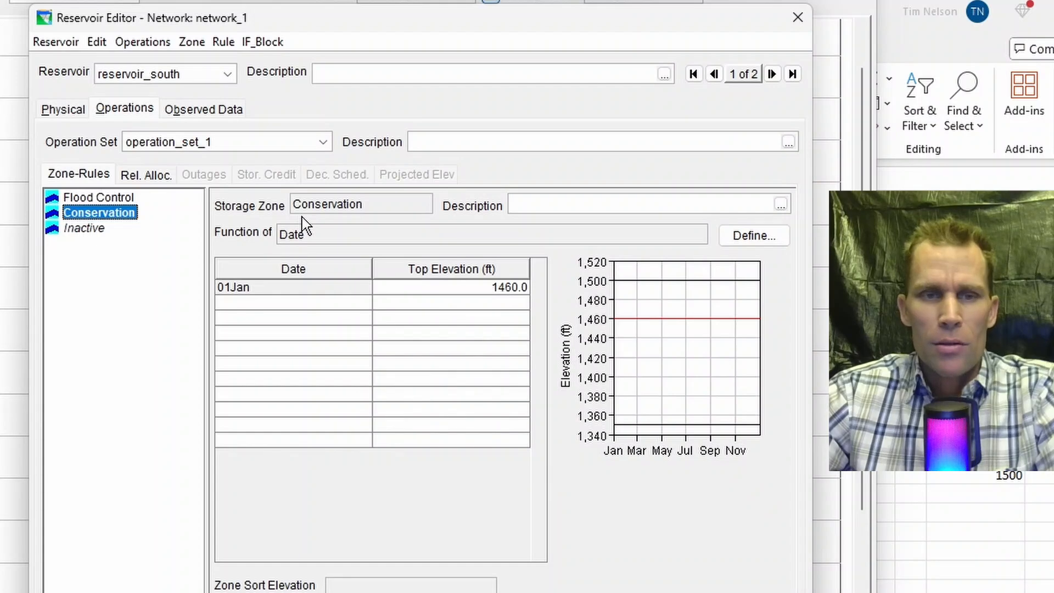
right_click(107, 207)
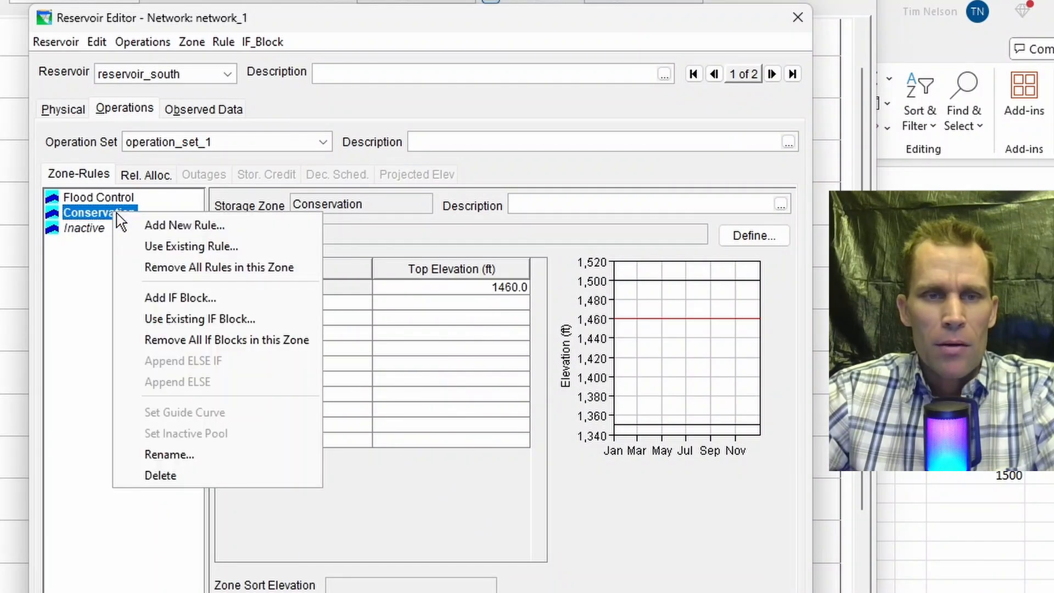
left_click(146, 227)
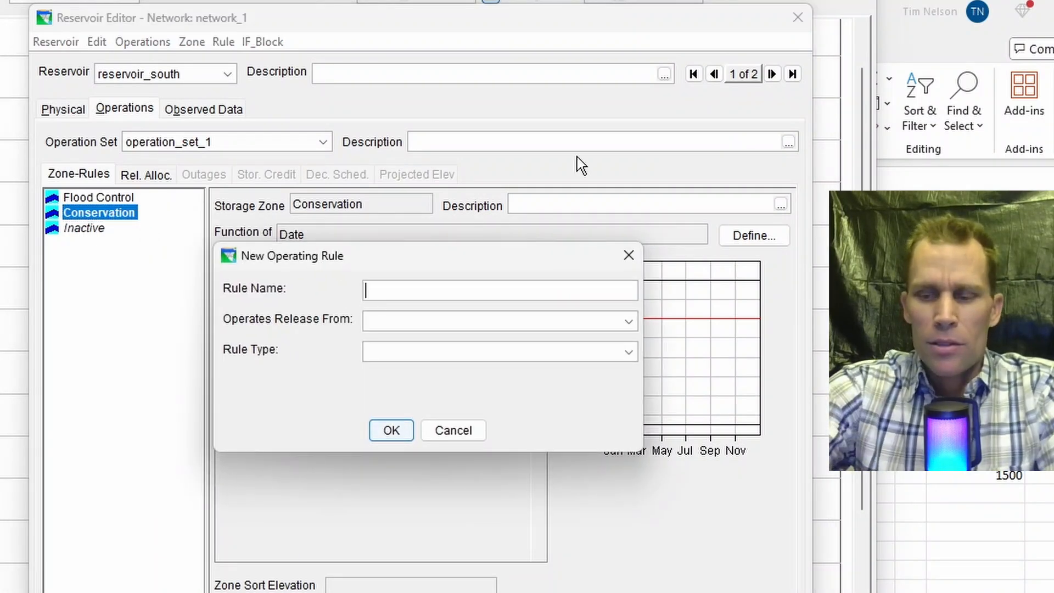
type("12k")
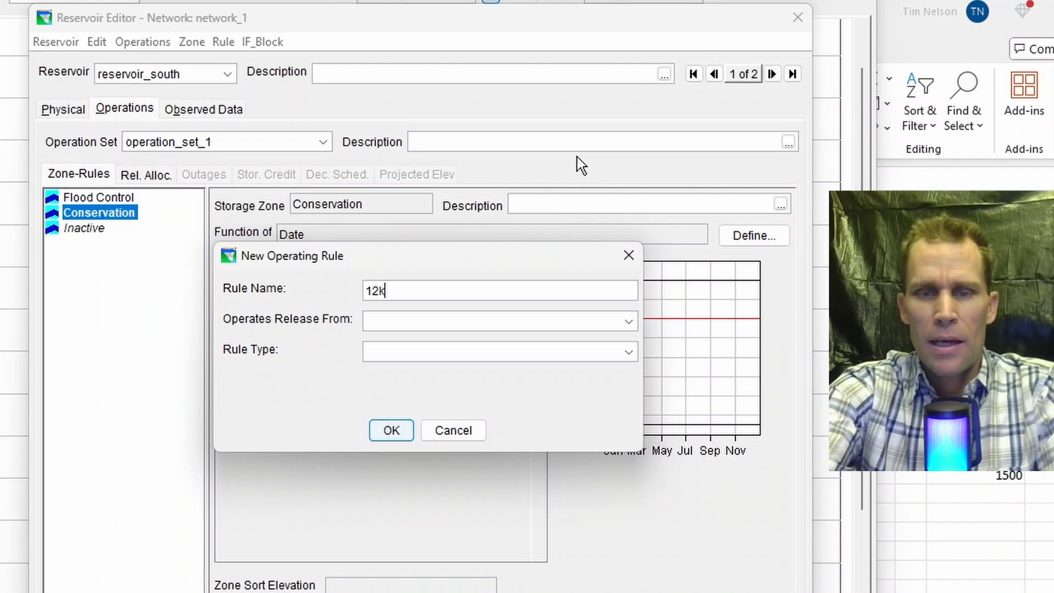
type("min -")
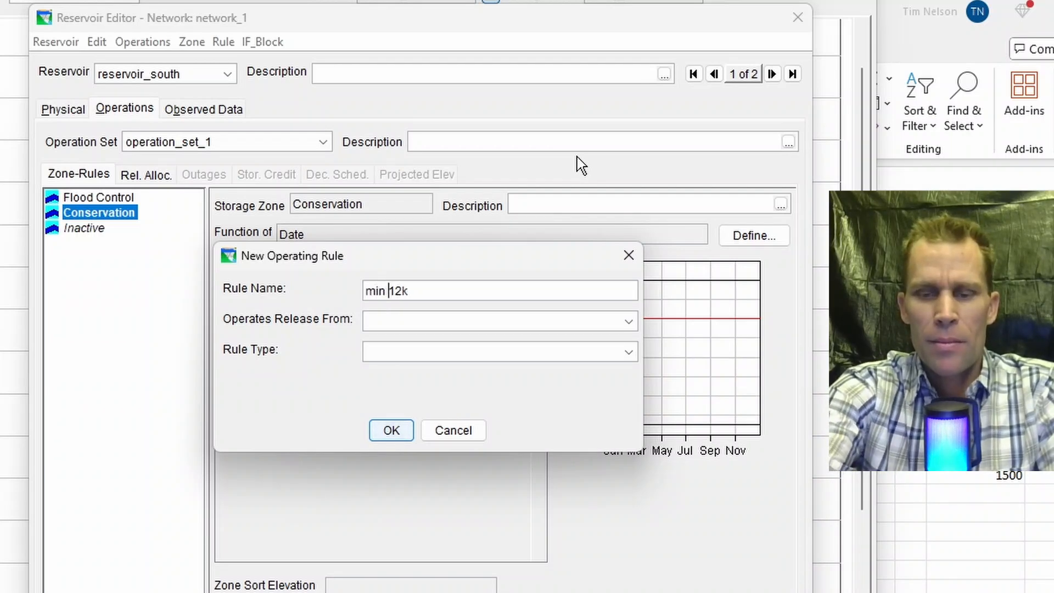
left_click(386, 322)
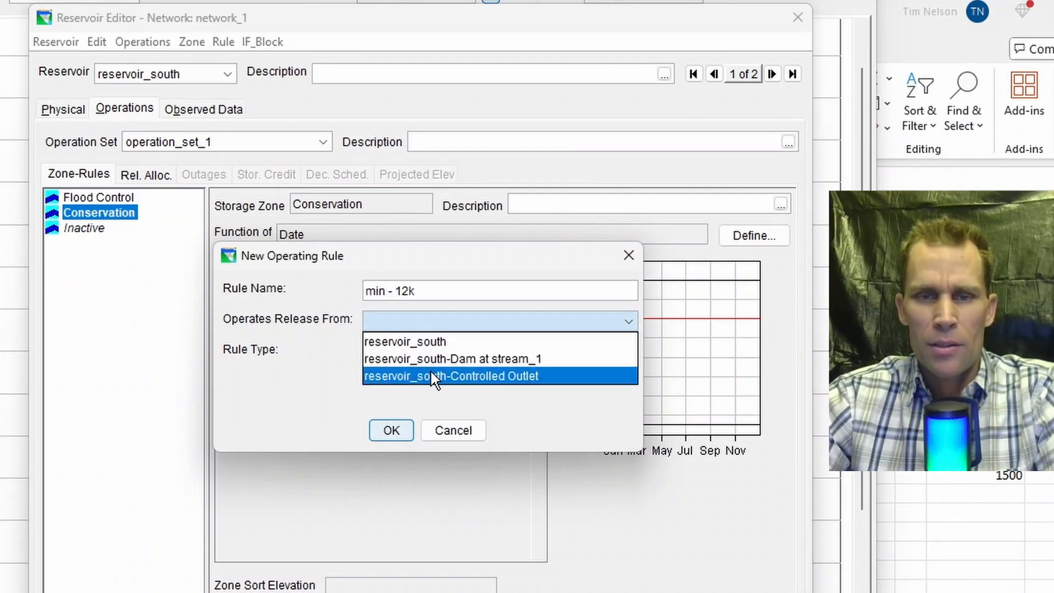
left_click(444, 377)
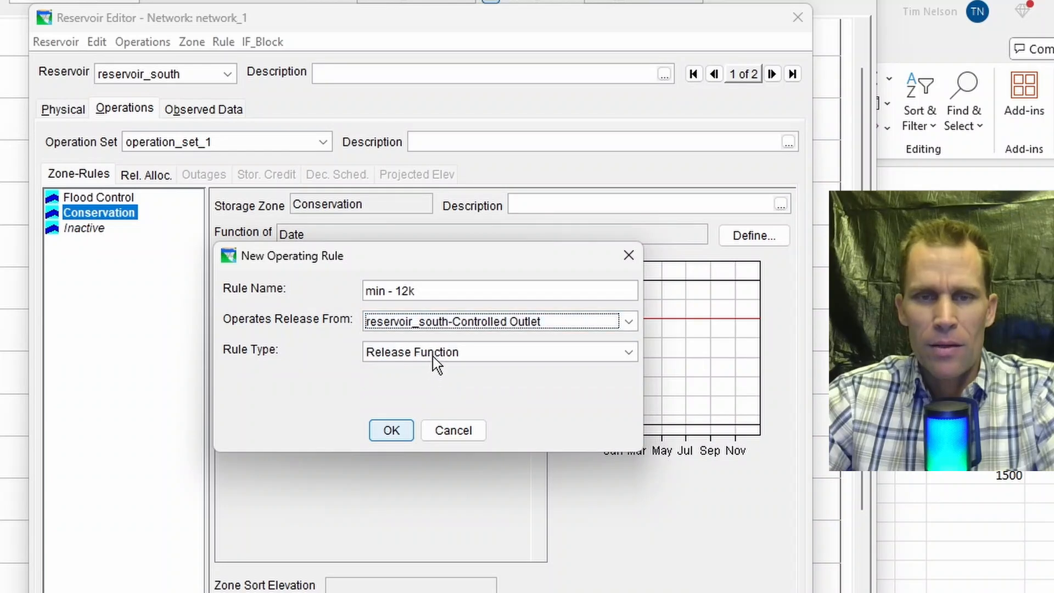
left_click(442, 352)
left_click(434, 357)
left_click(406, 432)
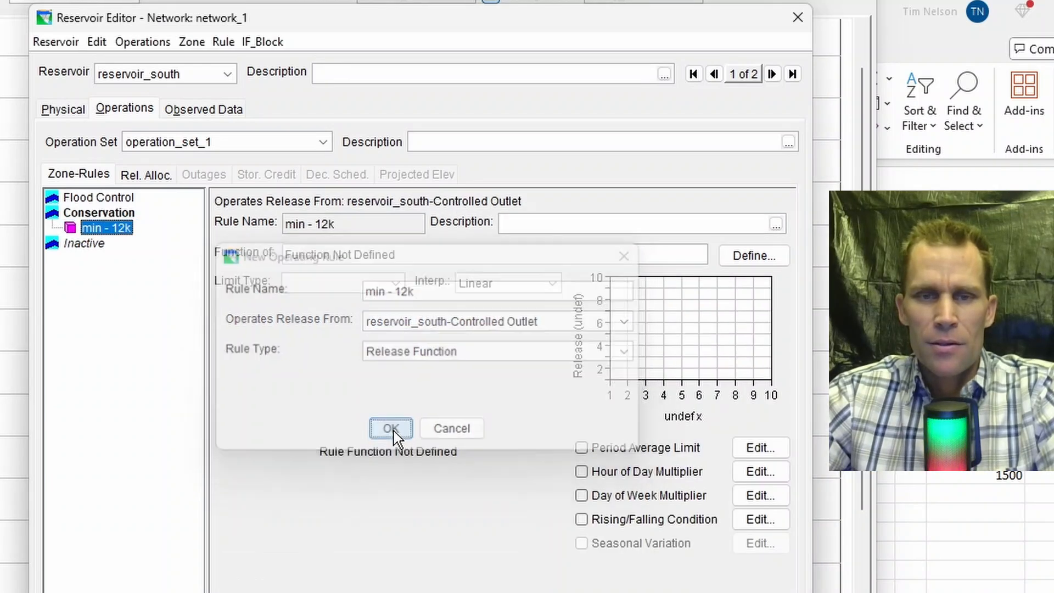
Set the min - 12k rule's limit type to Minimum and define its release as a function of Date
left_click(371, 284)
left_click(367, 302)
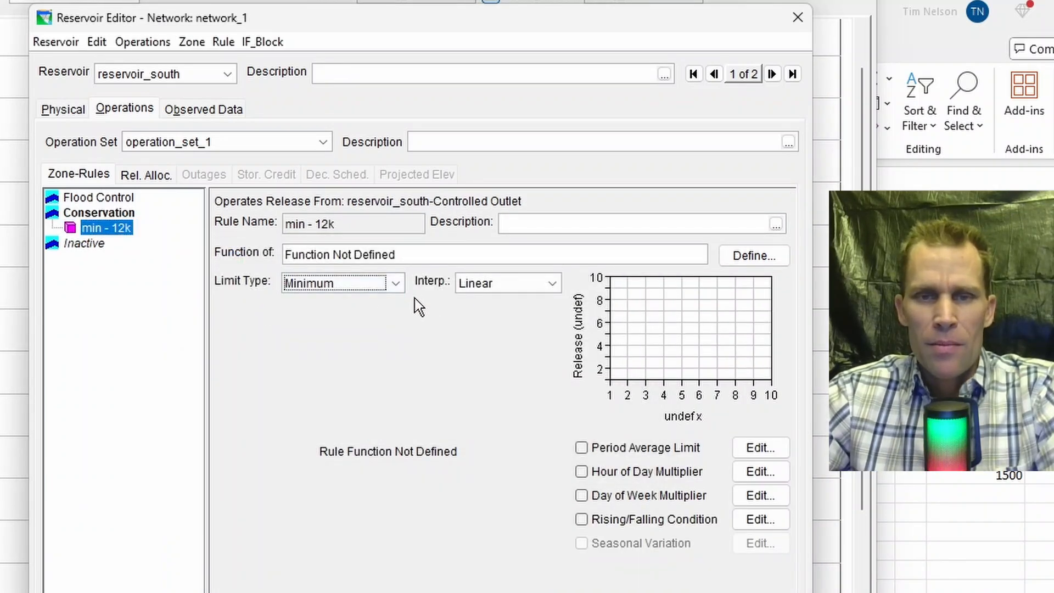
left_click(740, 256)
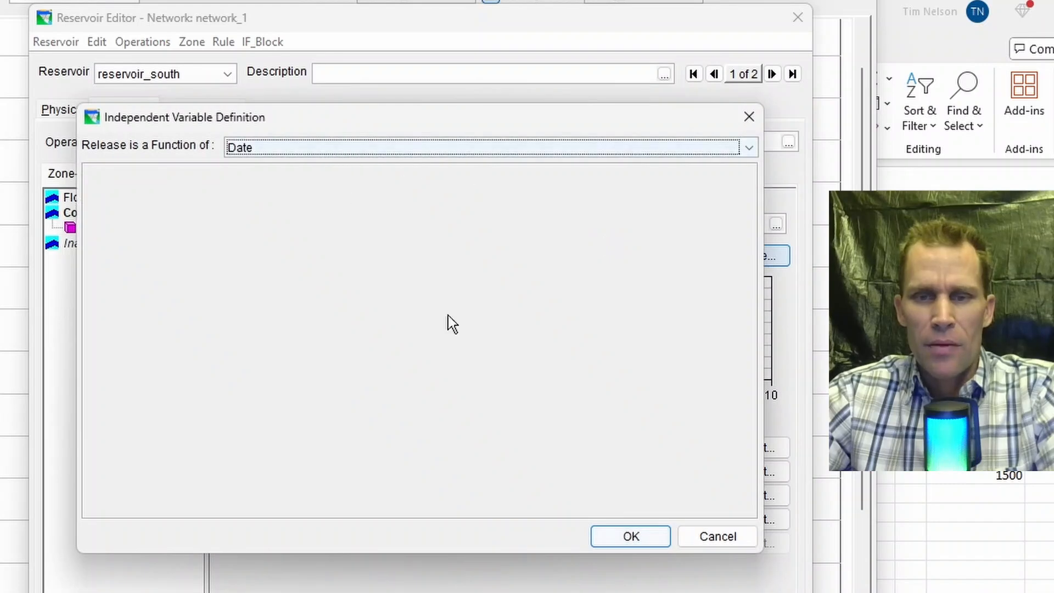
left_click(613, 535)
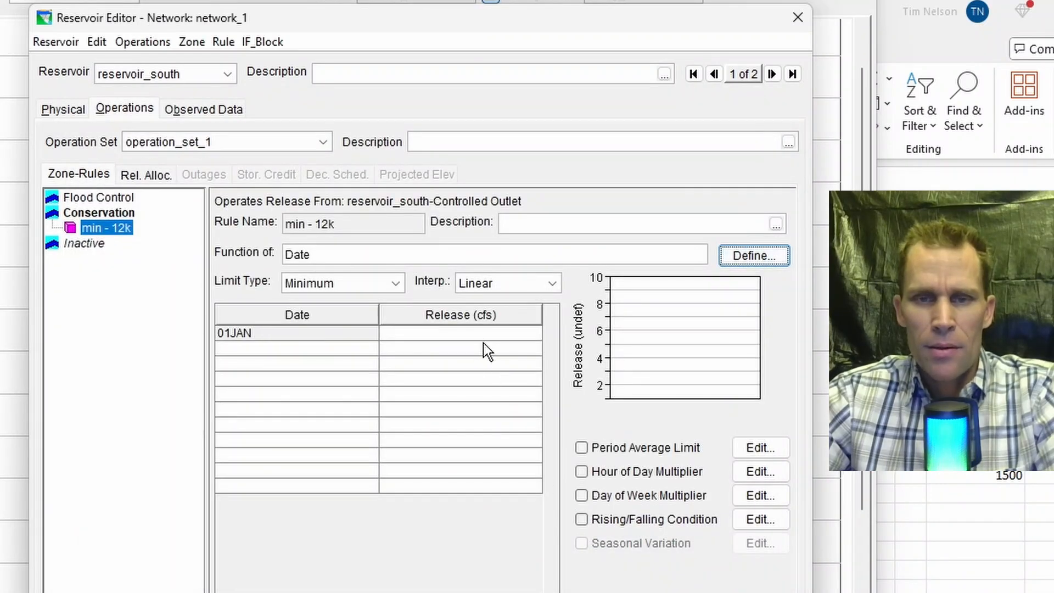
Enter a release of 12000 cfs for 01JAN in the min - 12k rule, apply it and close the Reservoir Editor
left_click(483, 334)
type("1200")
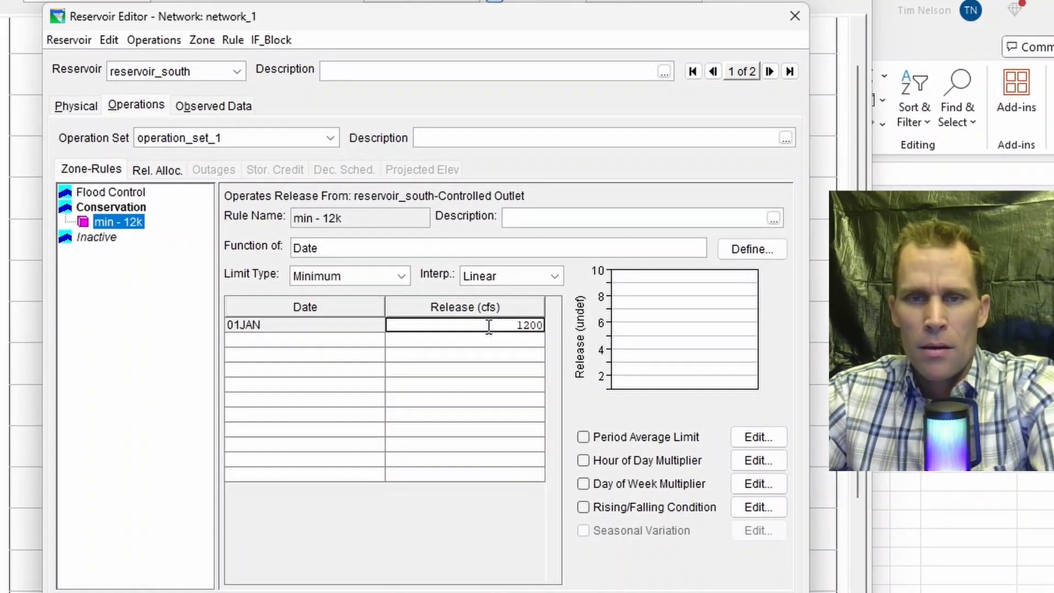
type("0")
left_click(756, 578)
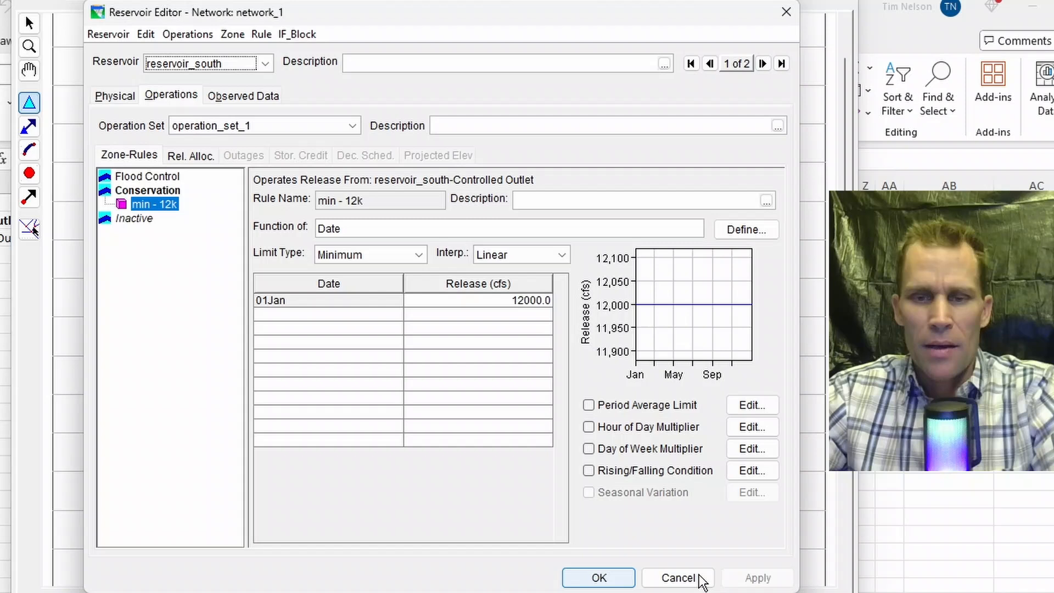
left_click(612, 578)
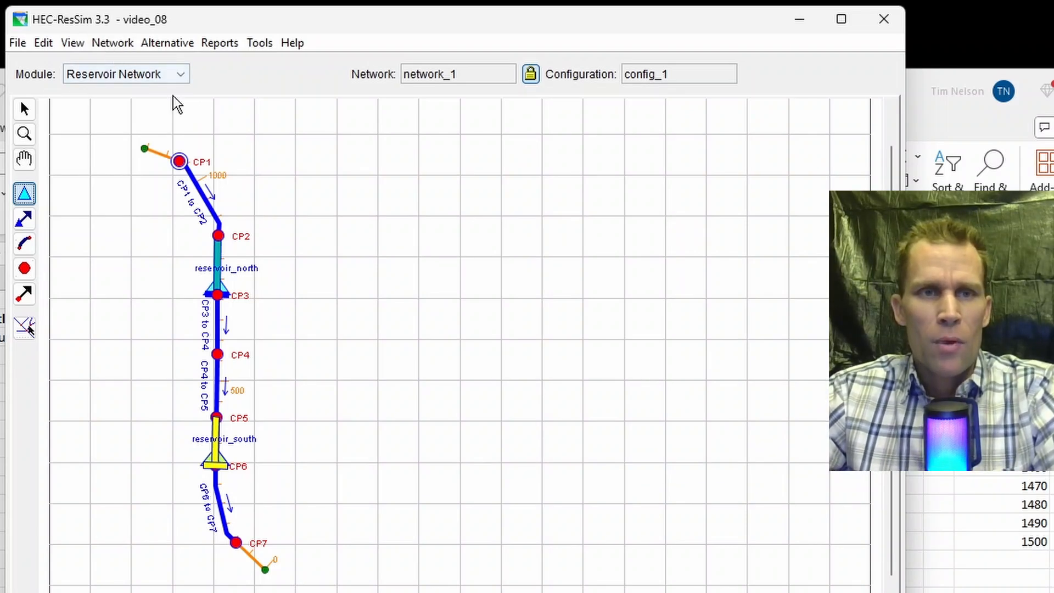
Save the reservoir network and switch to the Simulation module
left_click(112, 45)
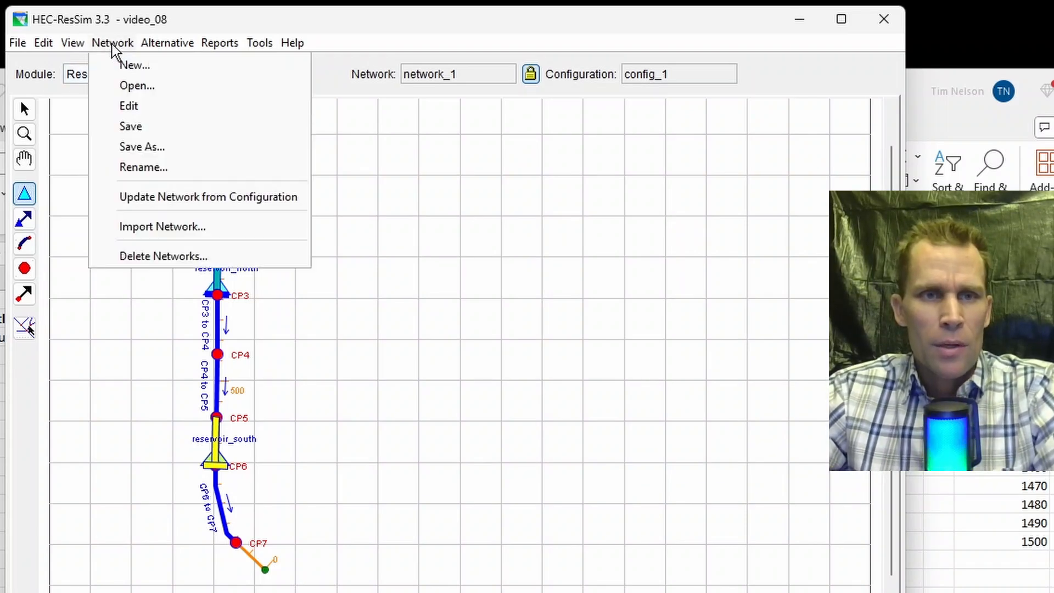
left_click(132, 130)
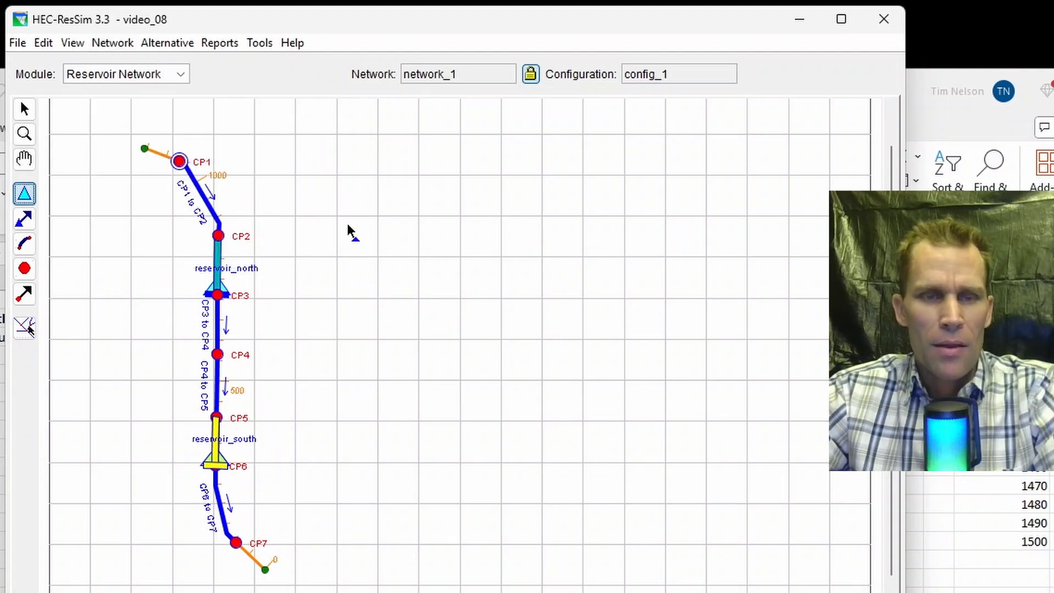
left_click(181, 78)
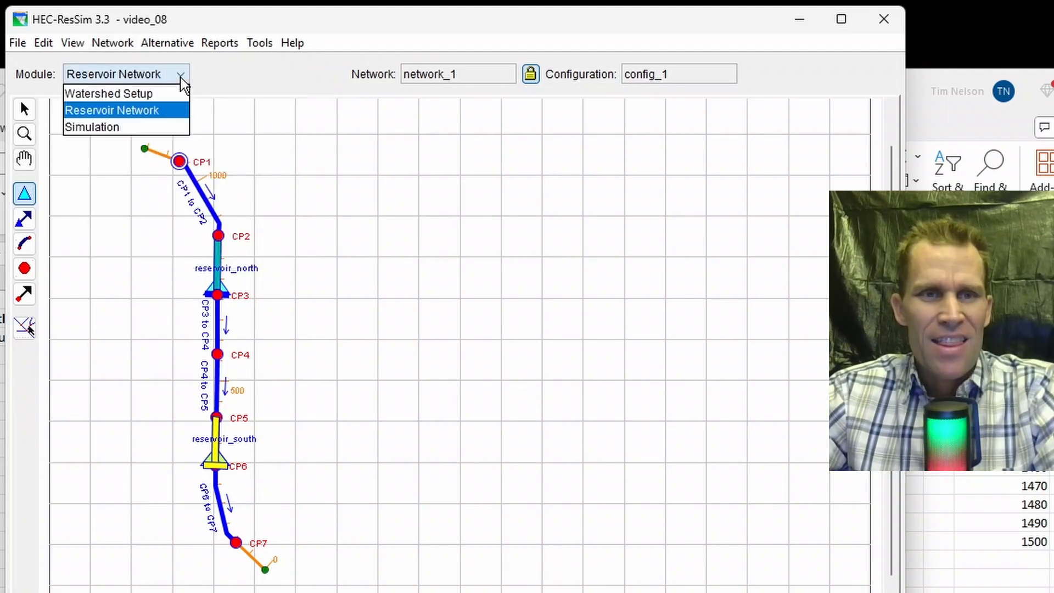
left_click(115, 126)
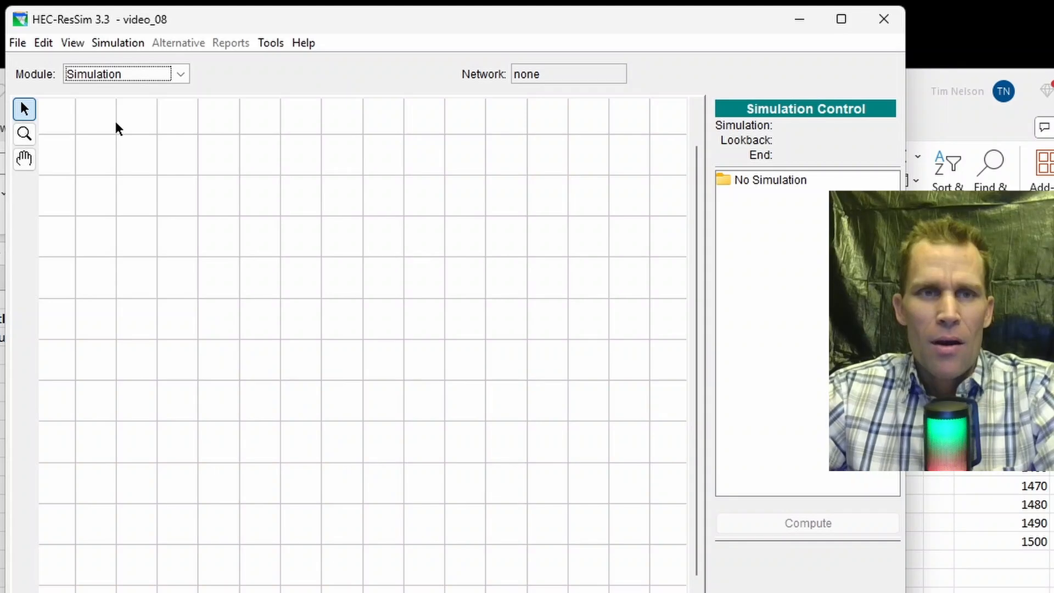
Start a new simulation and name it sim_1
left_click(118, 43)
left_click(131, 66)
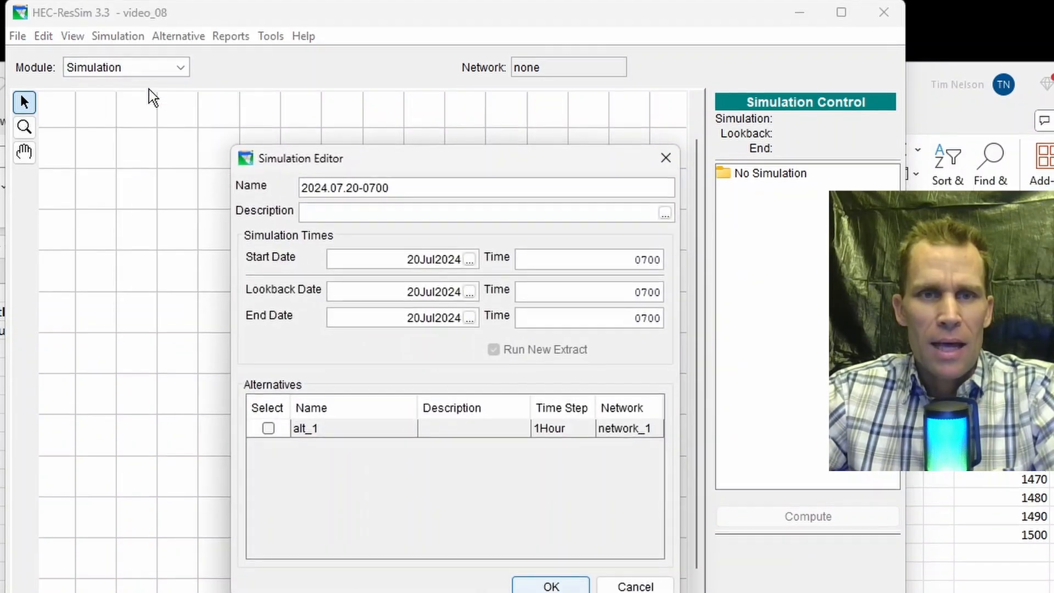
left_click_drag(390, 186, 141, 184)
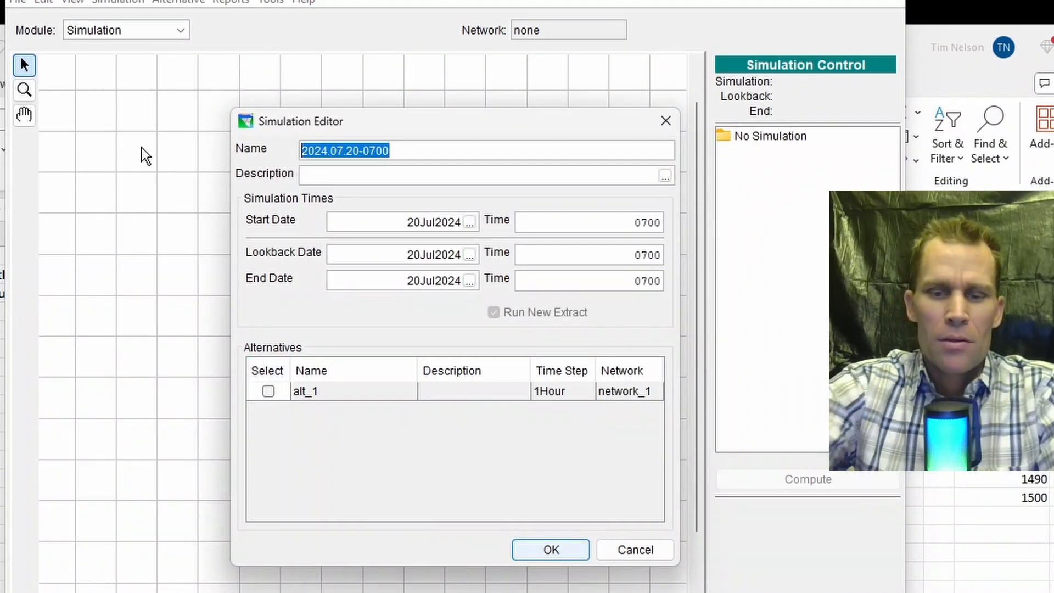
type("sim_1")
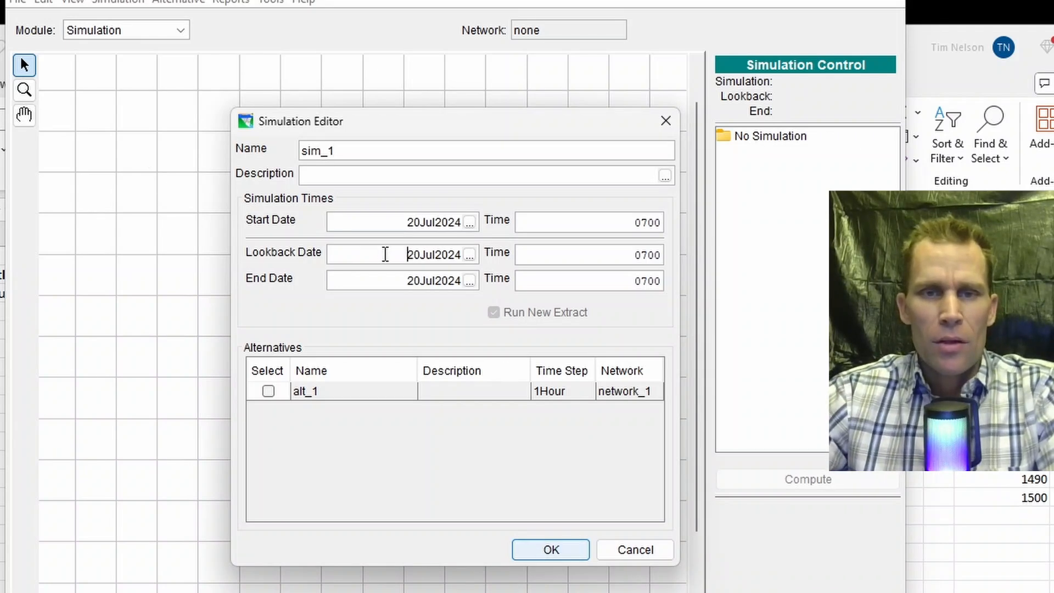
Set the simulation's lookback to 01MAY2024 at 0100
double_click(388, 254)
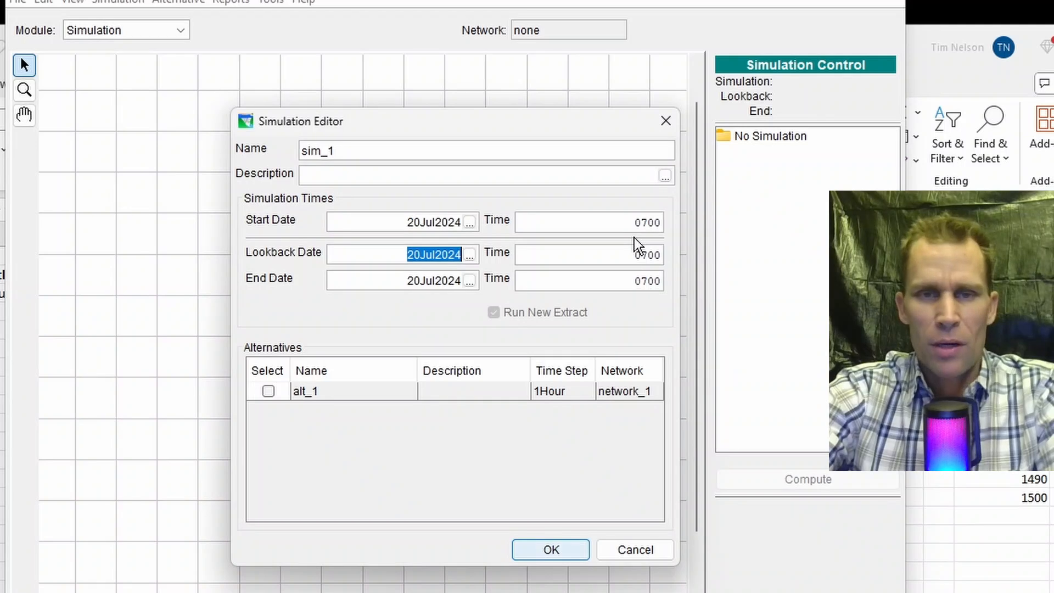
type("01MAY")
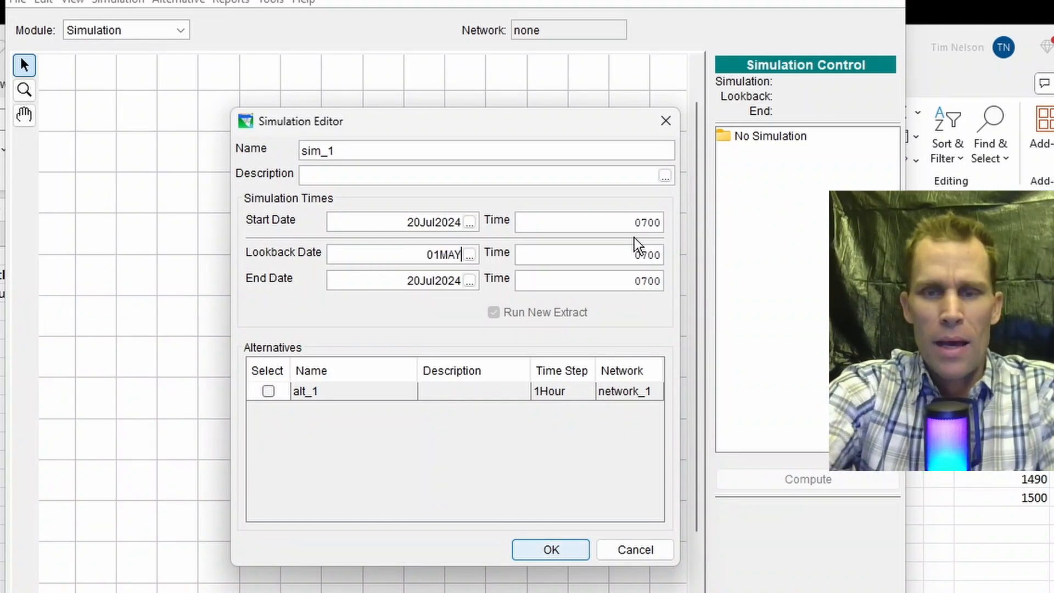
type("2024")
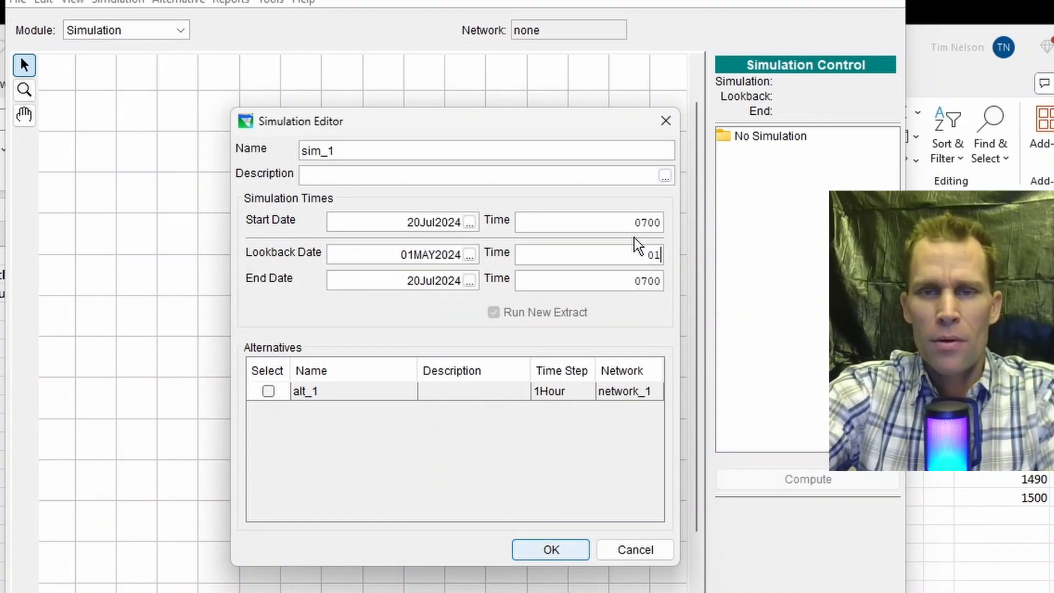
left_click_drag(634, 255, 669, 255)
Set the simulation's start to 01MAY2024 at 0500
left_click(461, 223)
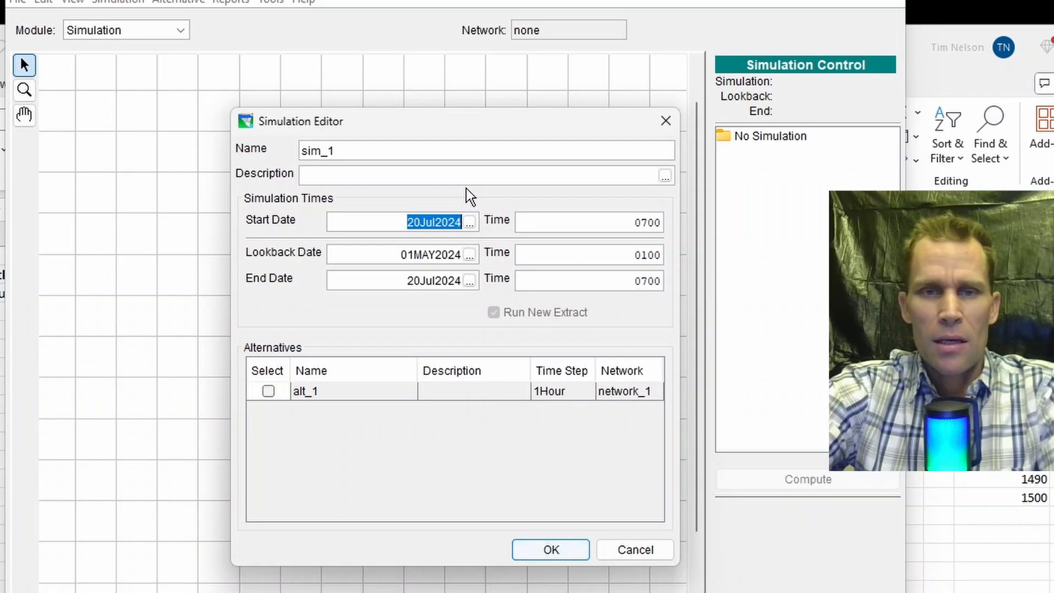
type("01MAY20")
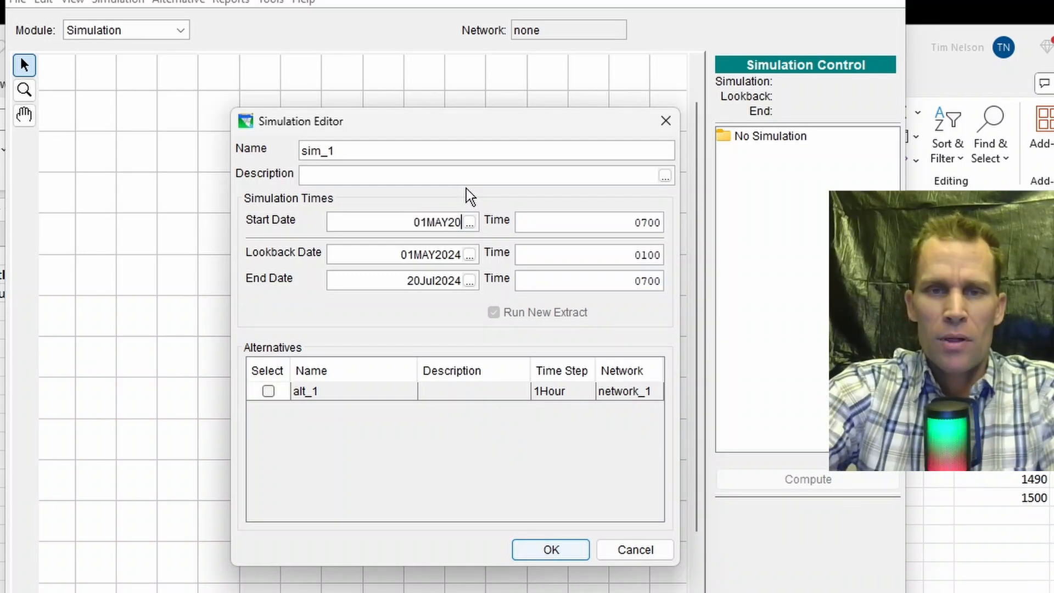
type("24")
key("Tab")
type("0500")
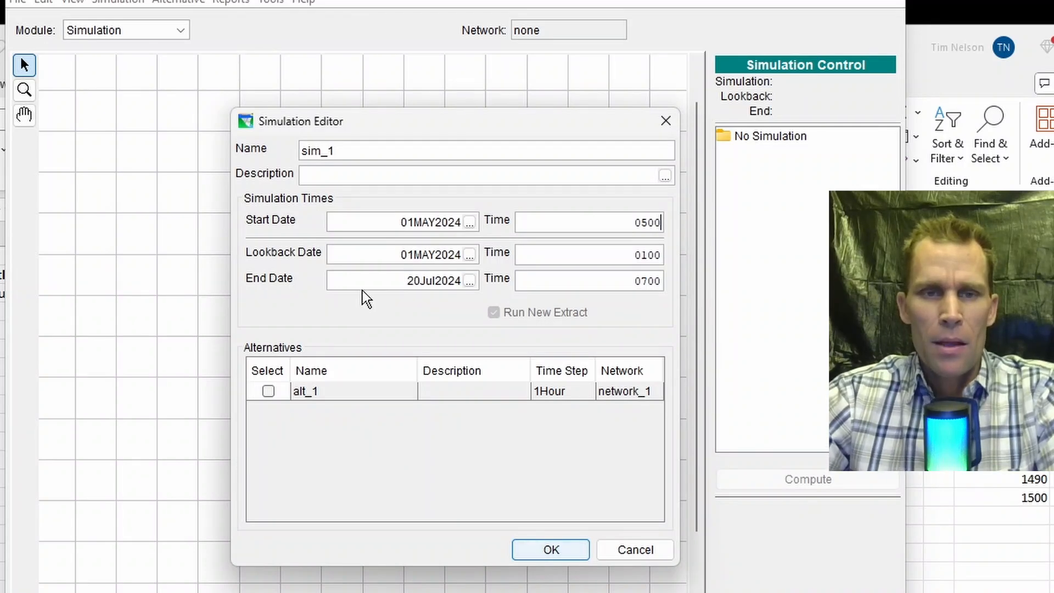
Set the simulation's end to 22MAY2024 at 2400, include alternative alt_1 and create the simulation
left_click_drag(393, 279, 467, 282)
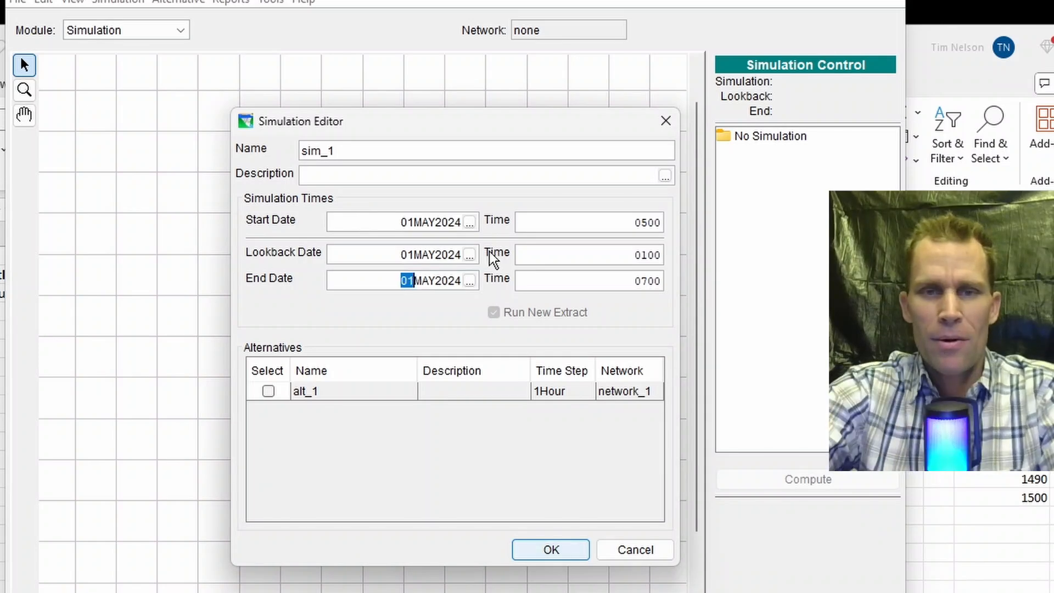
type("22")
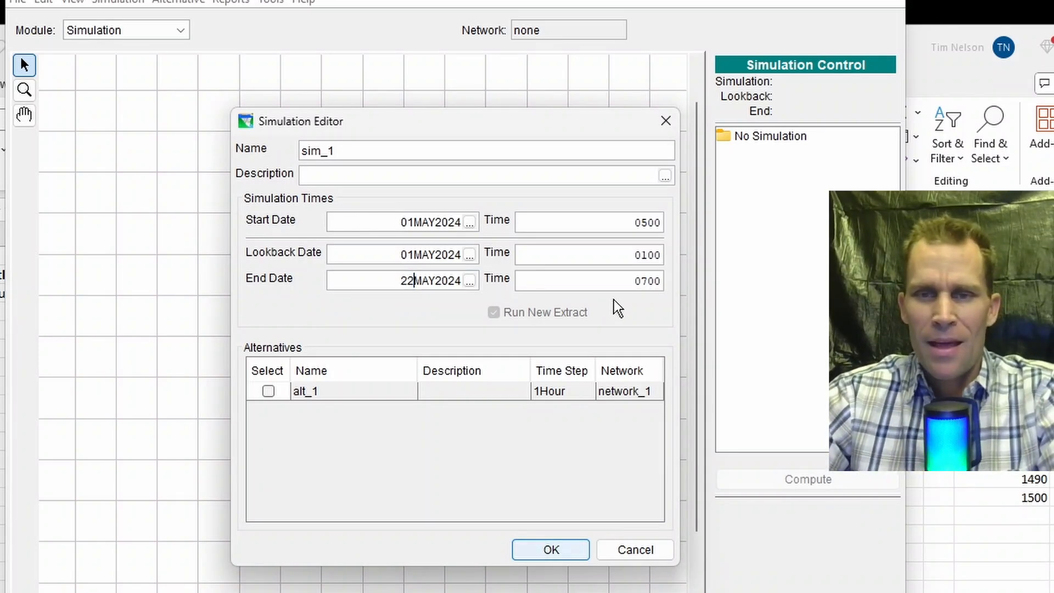
double_click(638, 280)
type("2400")
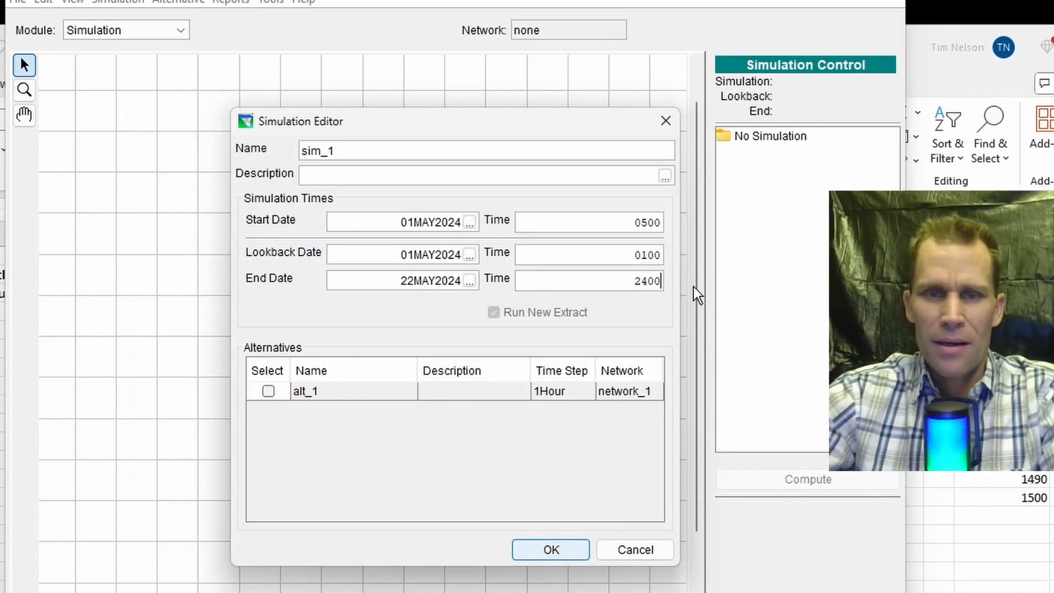
left_click(268, 391)
left_click(548, 549)
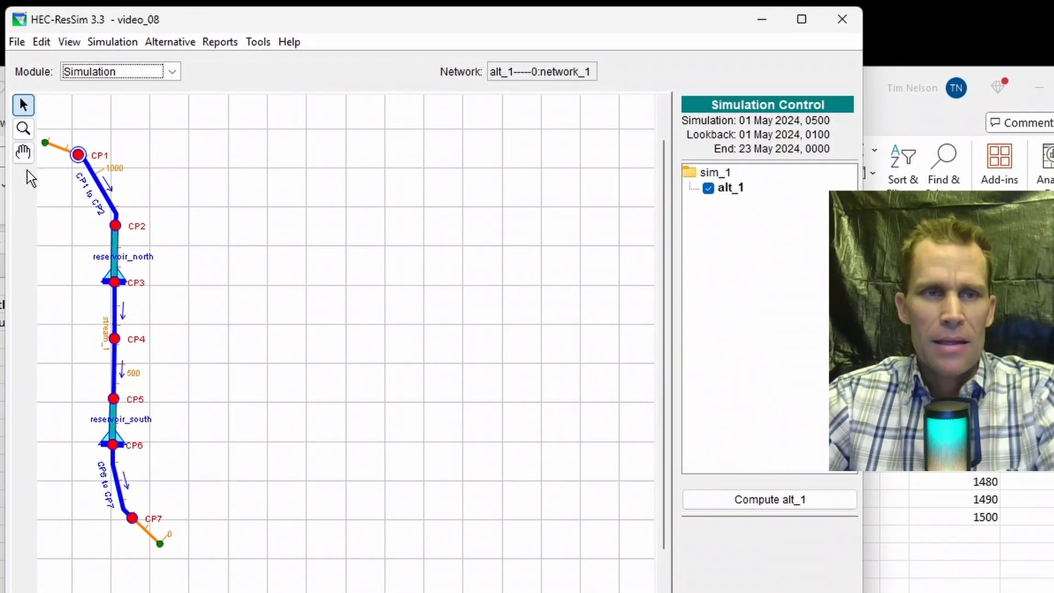
Try to compute alt_1 in sim_1, review the compute messages and close them
left_click(23, 152)
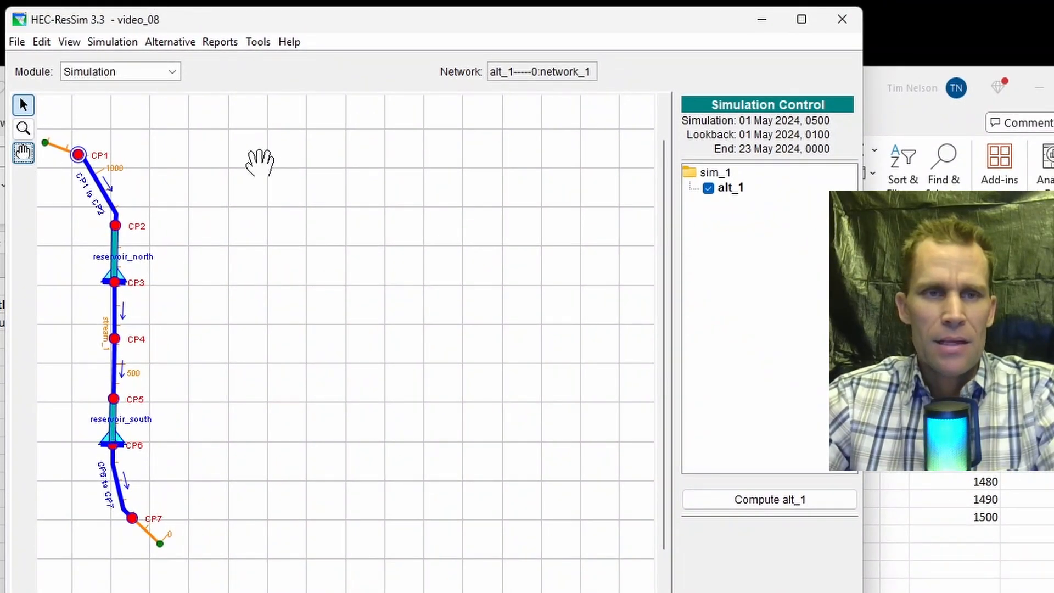
left_click_drag(260, 163, 358, 199)
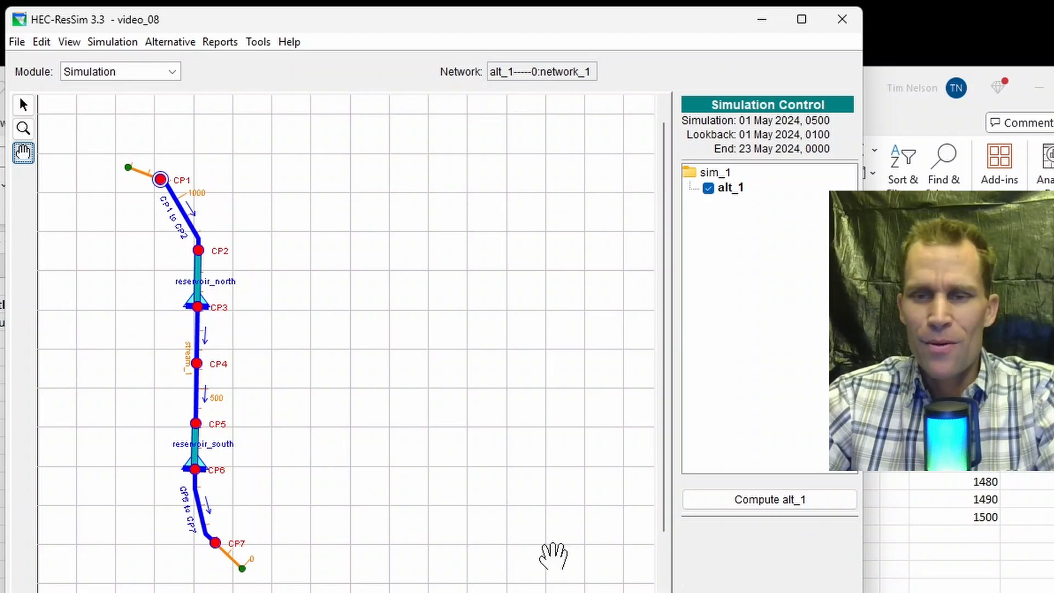
left_click(708, 501)
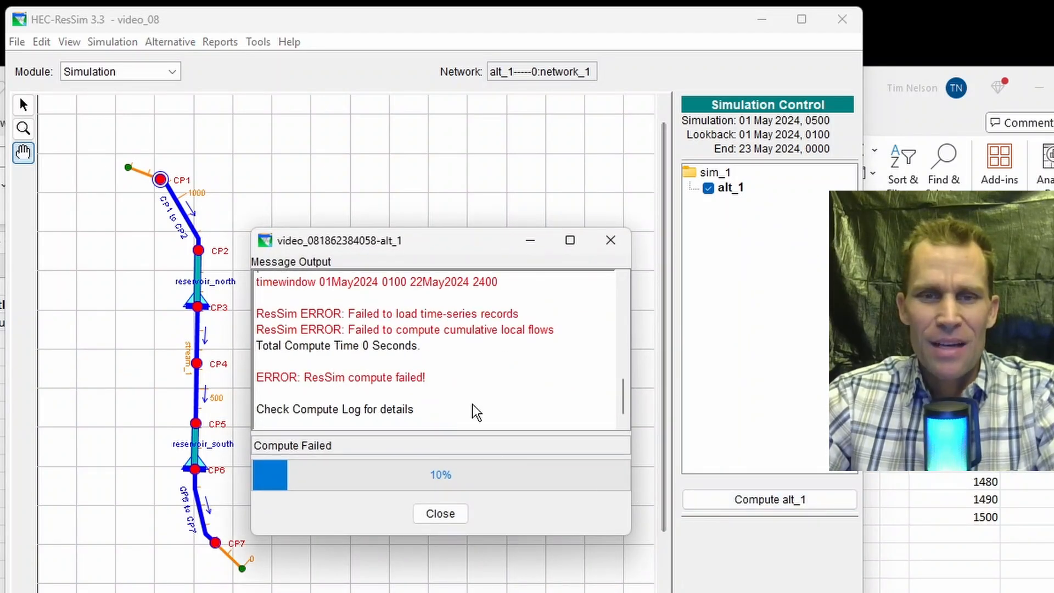
scroll(482, 371, "up", 1)
left_click(437, 515)
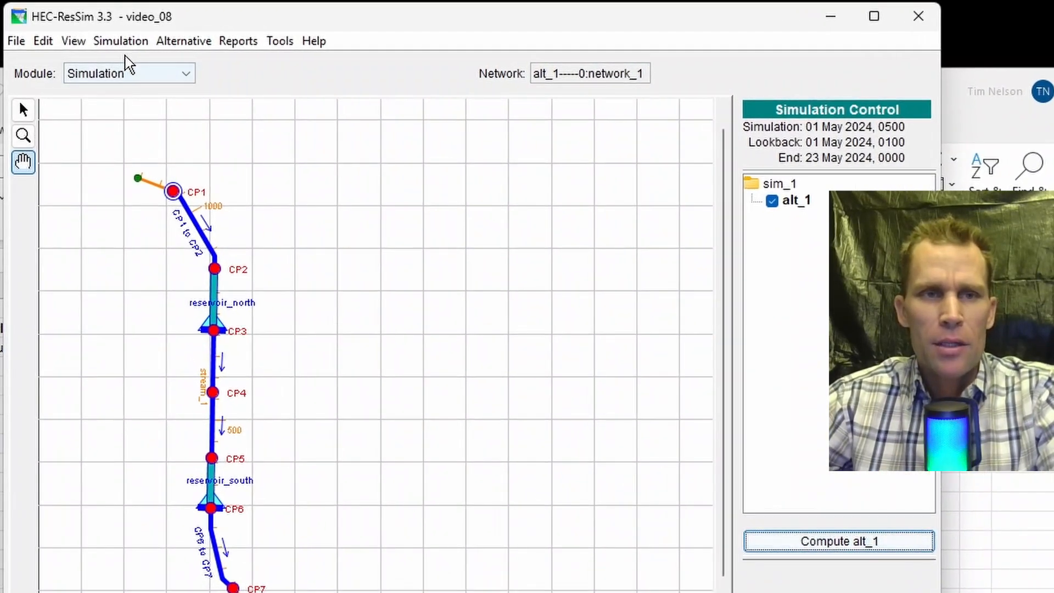
Return to the Reservoir Network module and open alt_1's time-series settings in the Alternative Editor
left_click(23, 110)
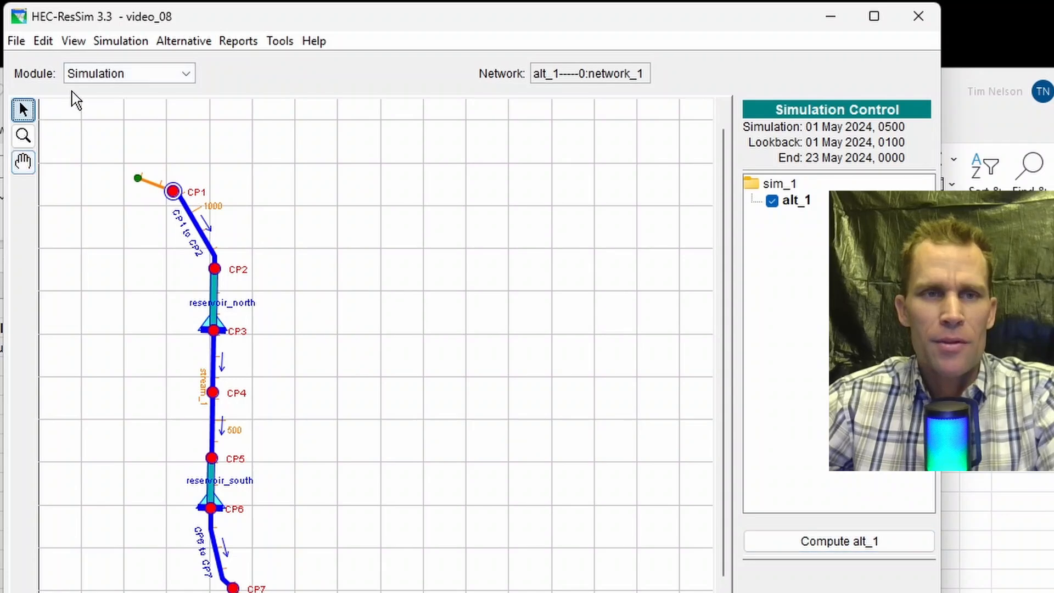
left_click(181, 74)
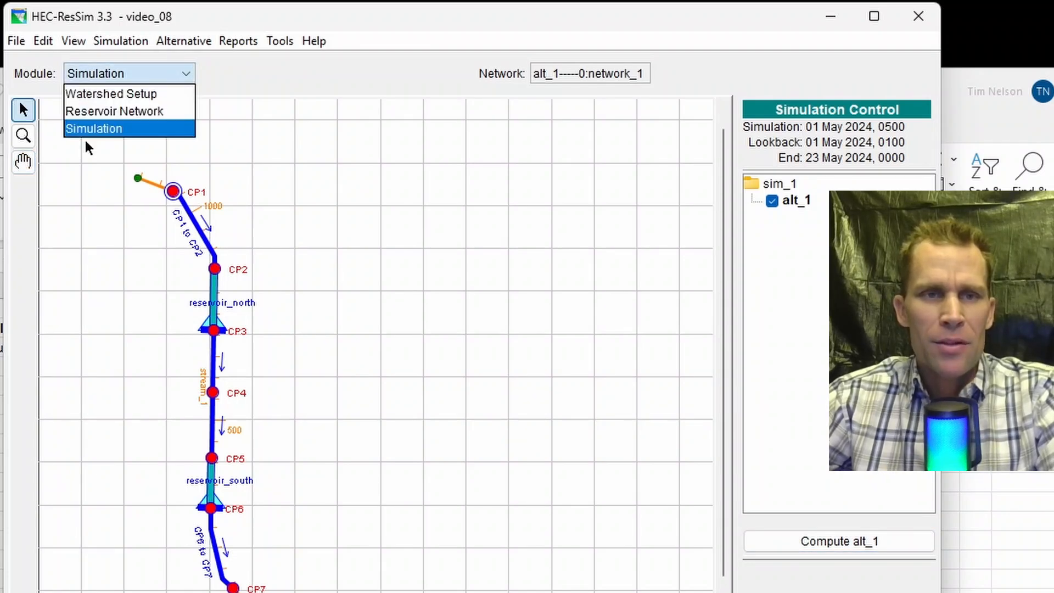
left_click(109, 112)
left_click(172, 41)
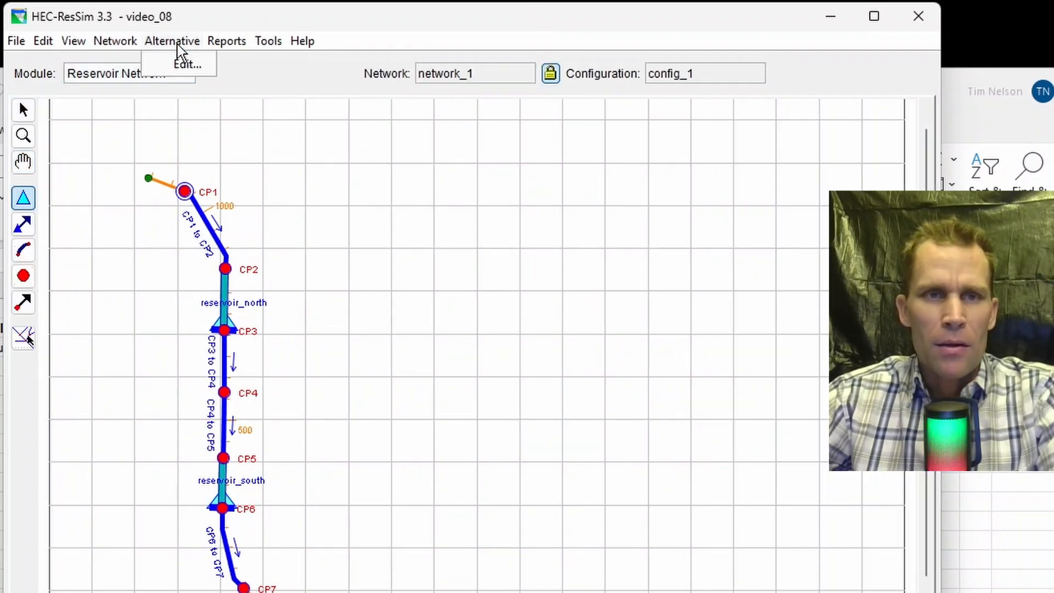
left_click(180, 56)
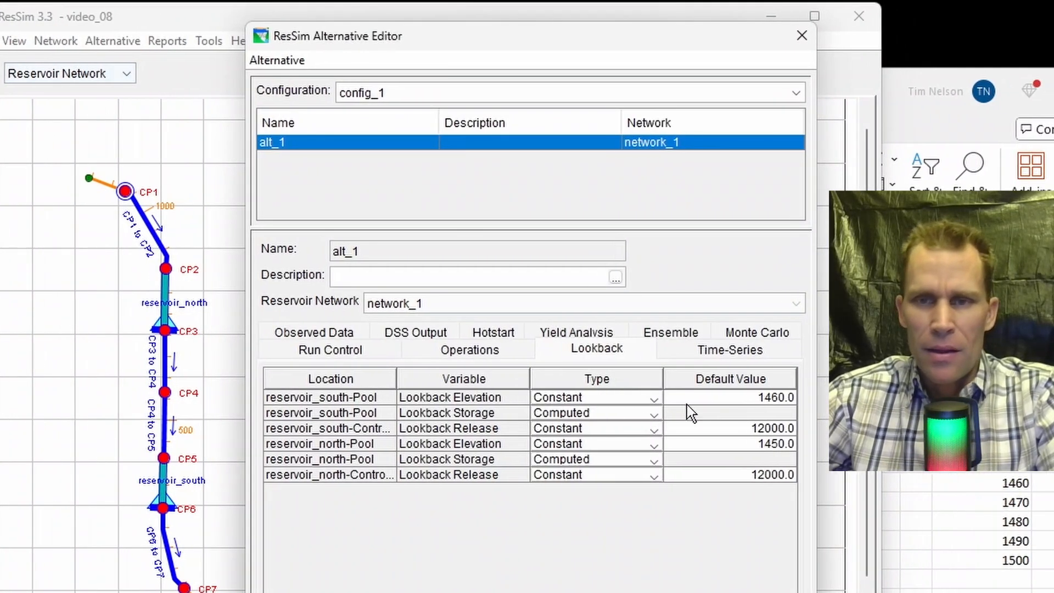
left_click(722, 351)
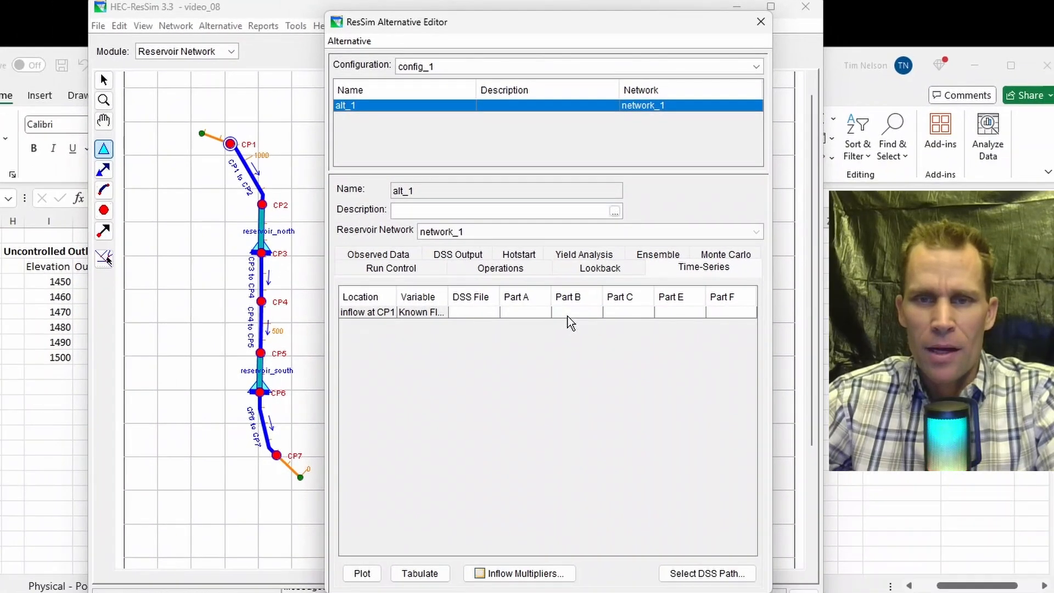
Link the inflow at CP1 to the RIVER, LOCATION, INFLOW, 1HOUR record in timeseries_data.dss and close the DSS browser
left_click(567, 313)
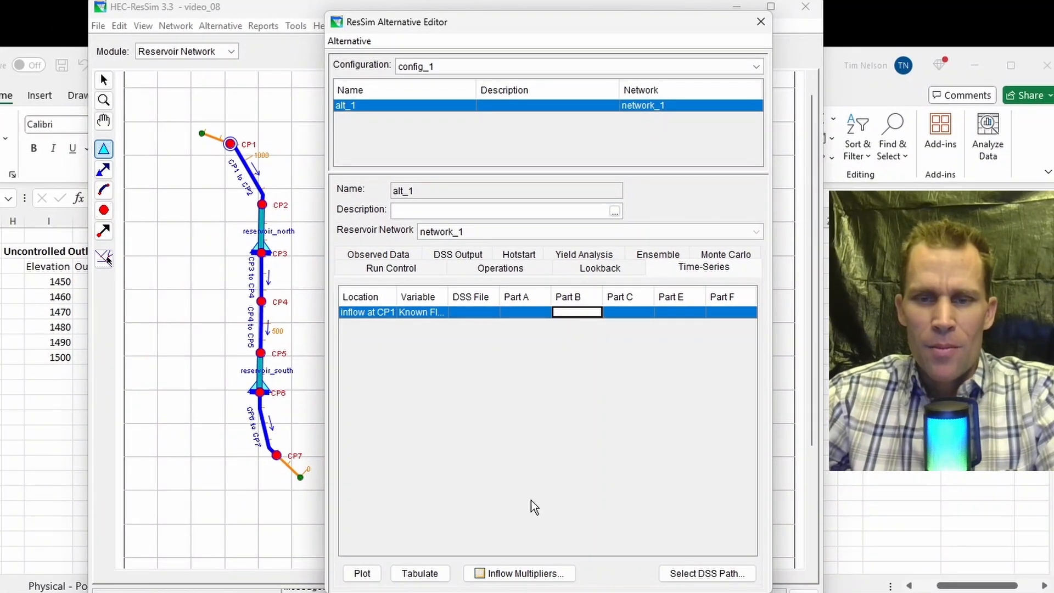
left_click(700, 576)
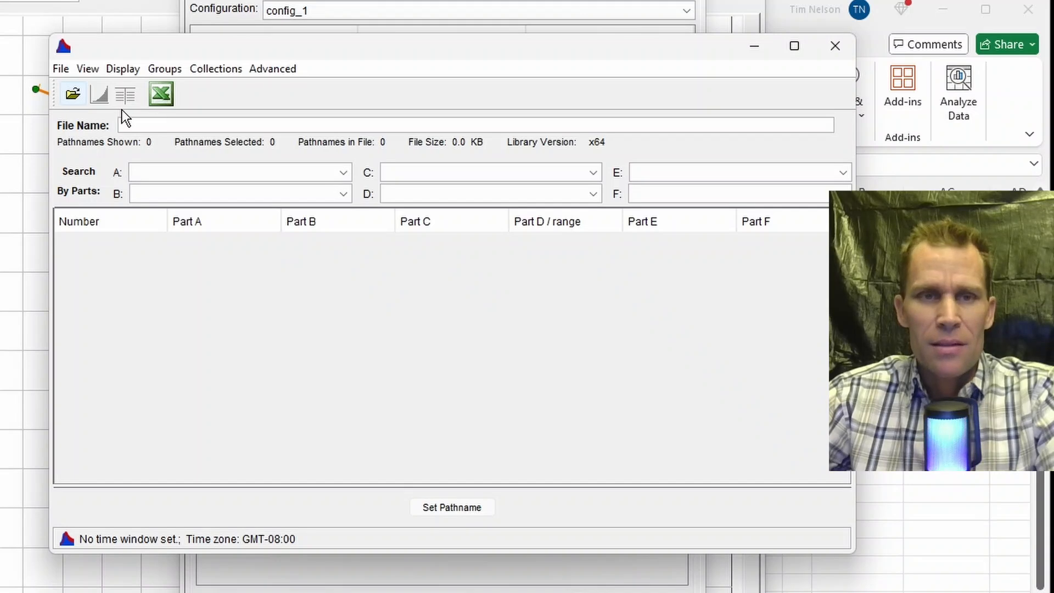
left_click(72, 95)
left_click(279, 252)
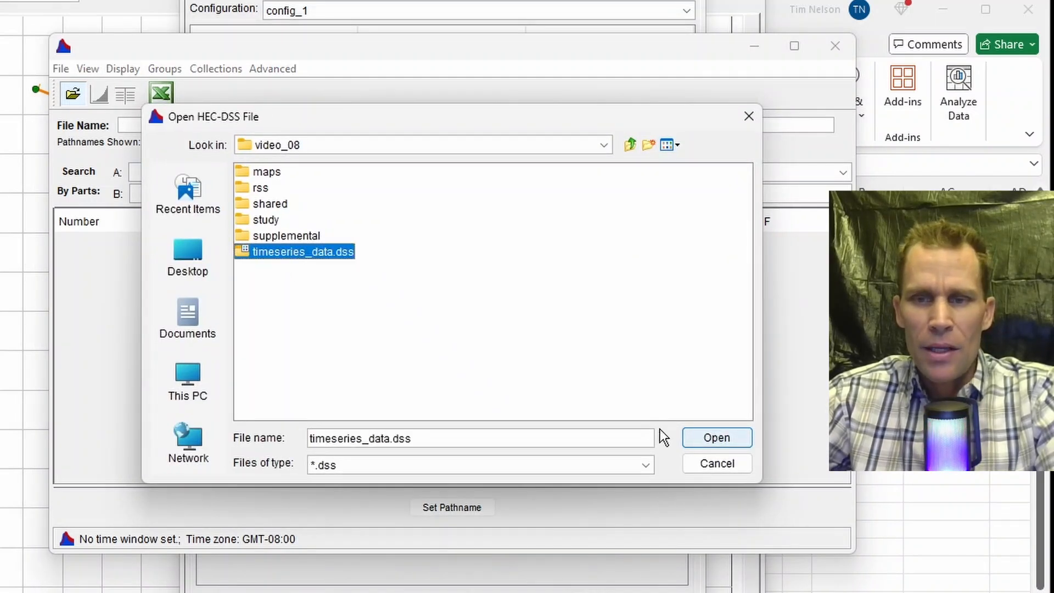
left_click(713, 440)
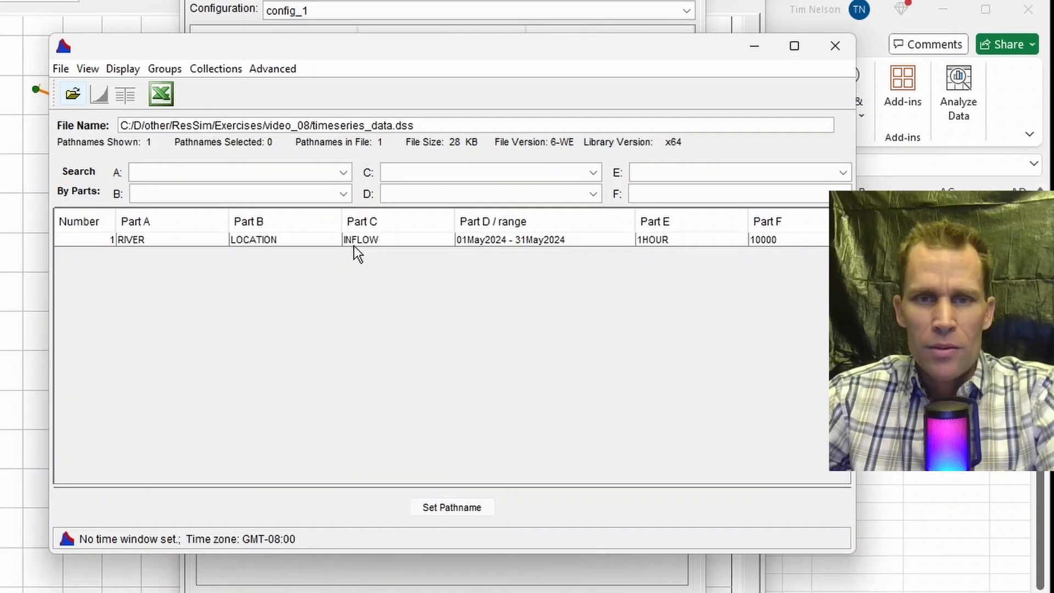
left_click(354, 244)
left_click(455, 508)
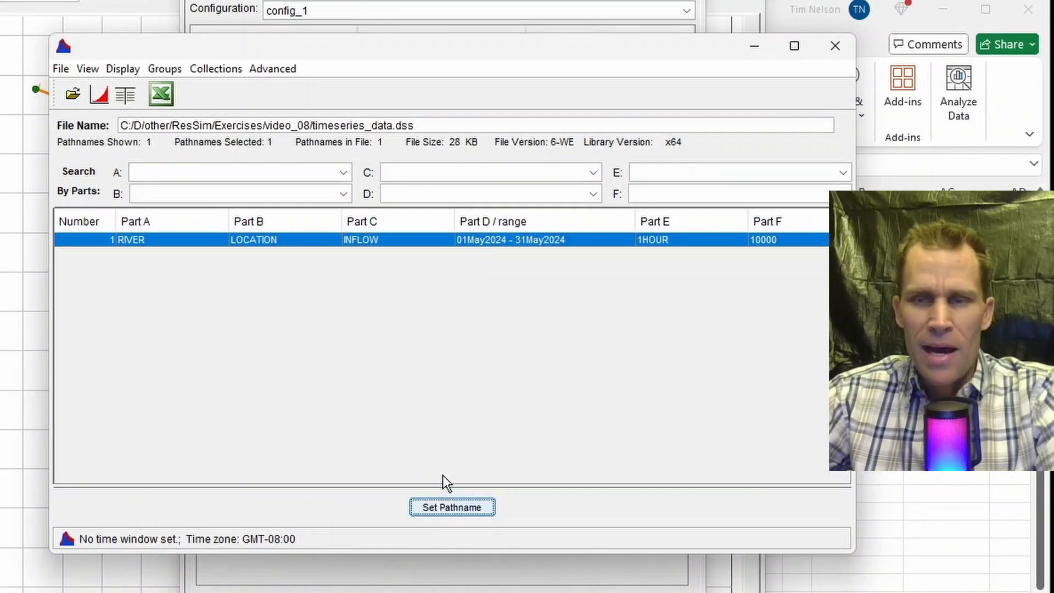
left_click(833, 48)
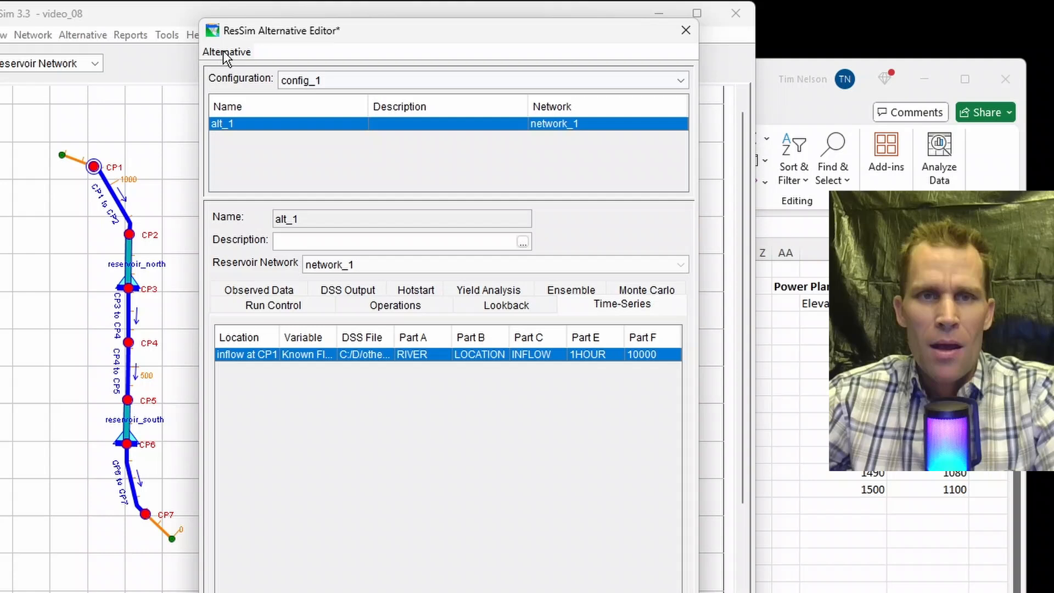
Save alt_1, close the Alternative Editor and save network_1
left_click(223, 51)
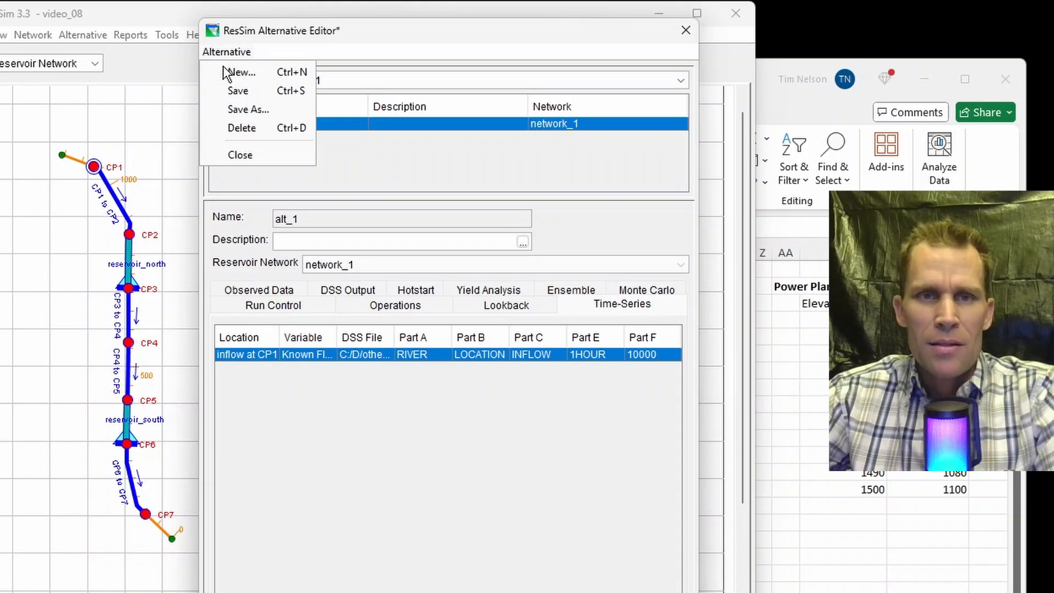
left_click(232, 90)
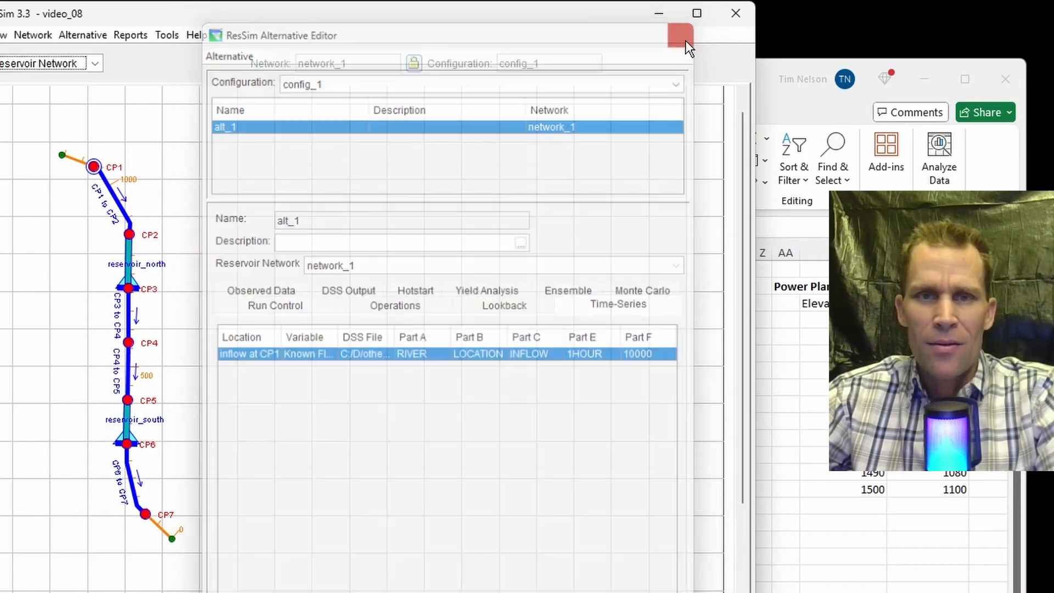
left_click(685, 31)
left_click(33, 34)
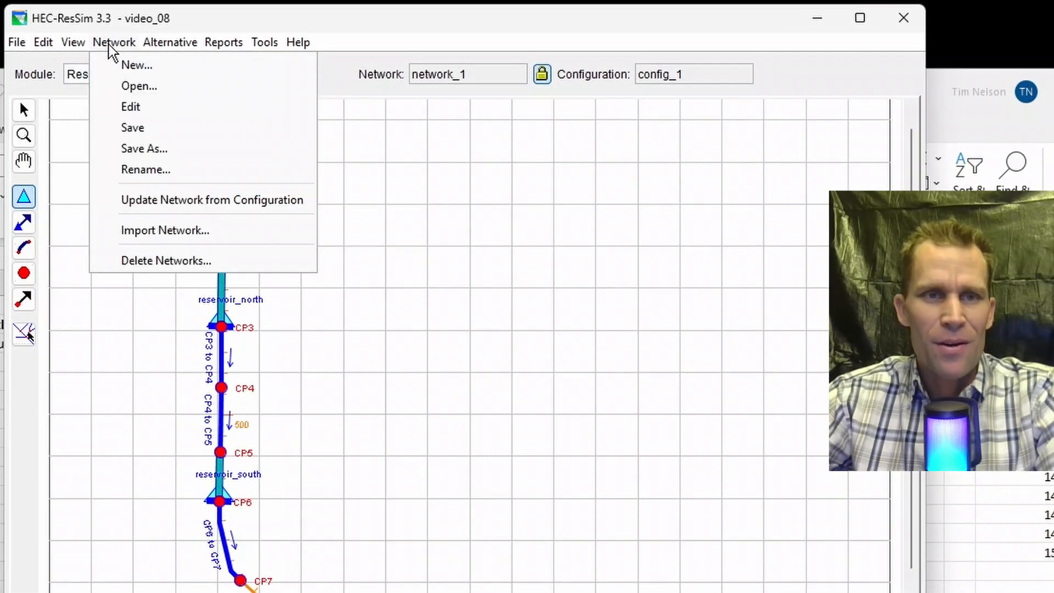
left_click(121, 129)
Switch to the Simulation module and try to compute alt_1 in sim_1
left_click(182, 77)
left_click(160, 125)
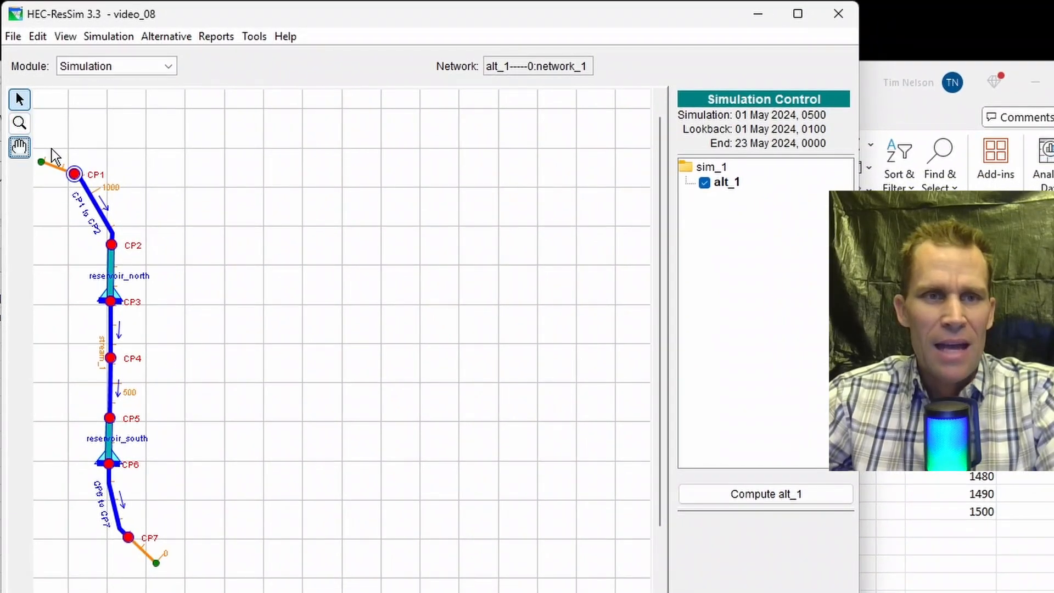
left_click_drag(52, 148, 134, 154)
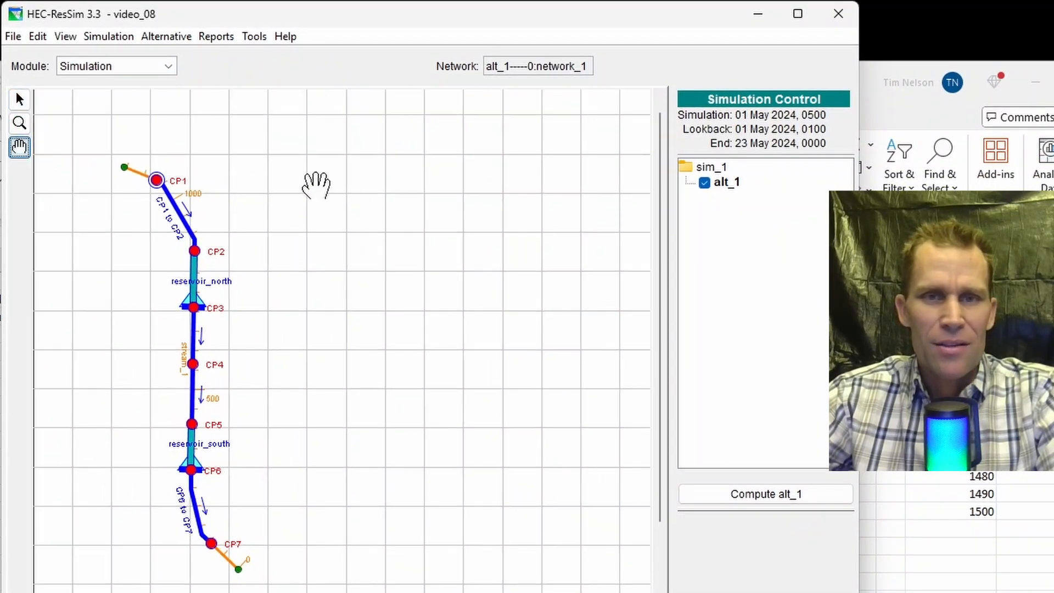
left_click(753, 494)
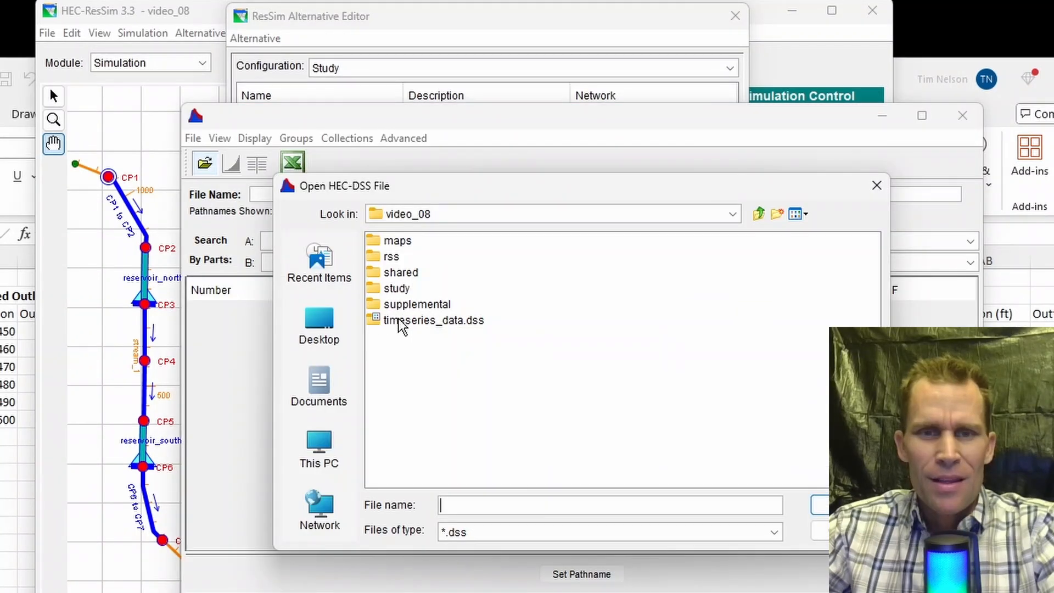
Assign the INFLOW record from timeseries_data.dss to the CP1 inflow in the simulation's copy of alt_1
left_click(400, 323)
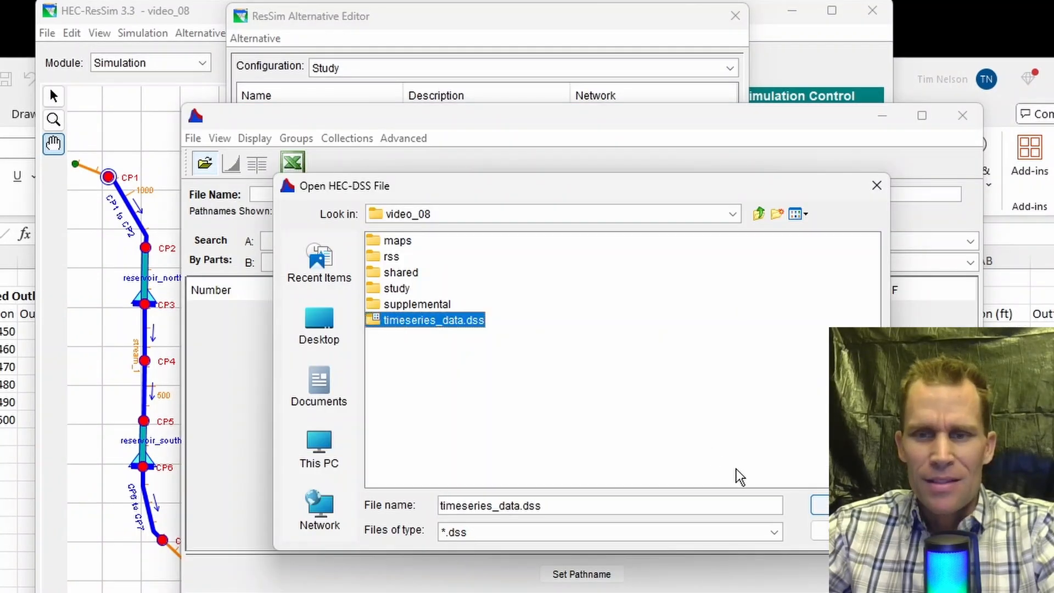
left_click(823, 500)
left_click(402, 225)
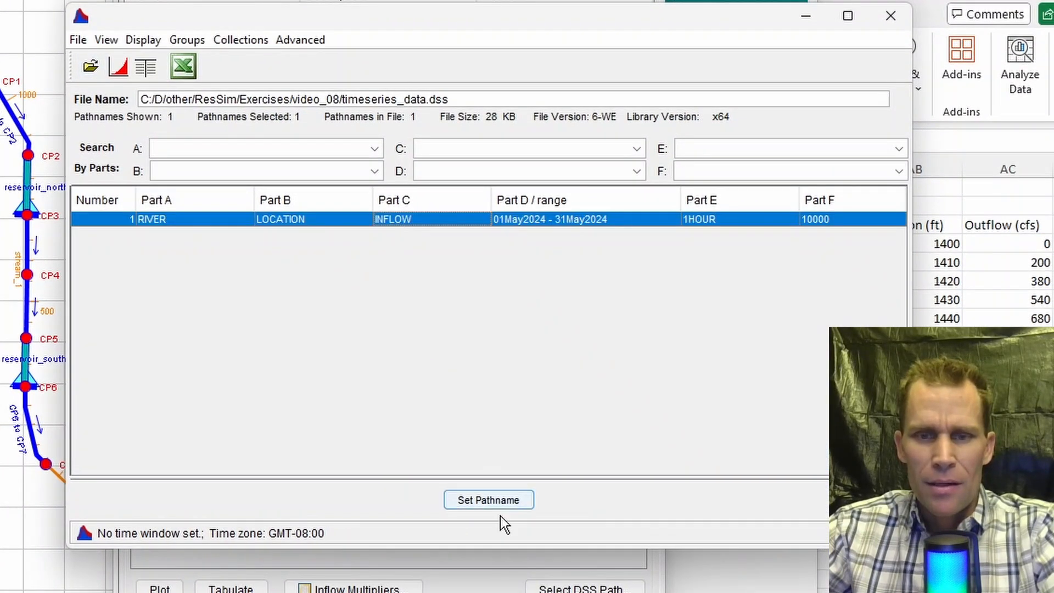
left_click(492, 500)
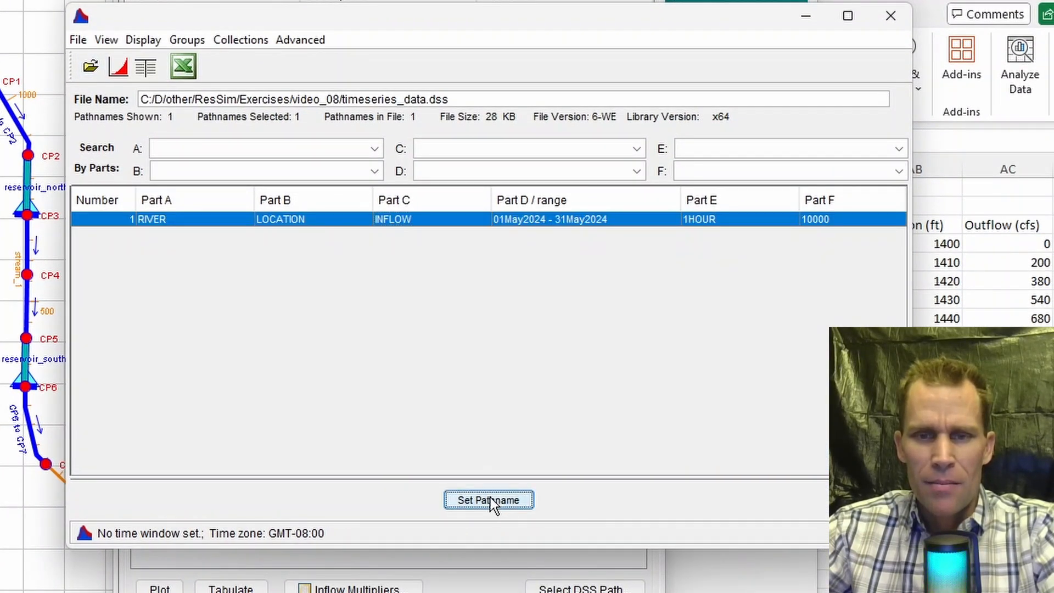
left_click(890, 15)
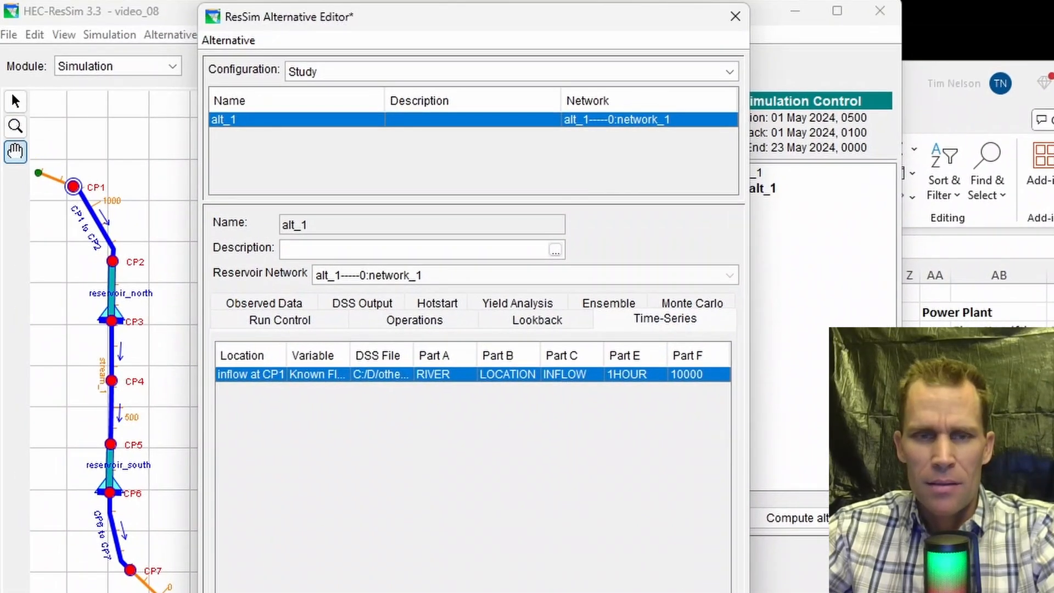
Save the simulation's alt_1, compute it and close the compute messages
left_click(207, 45)
left_click(230, 64)
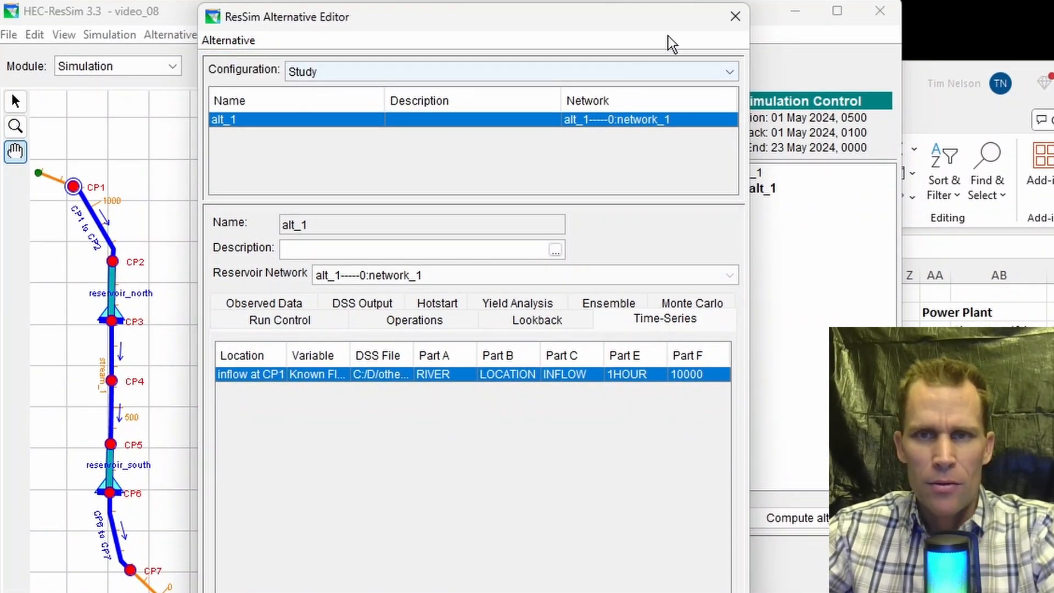
left_click(728, 18)
left_click(790, 525)
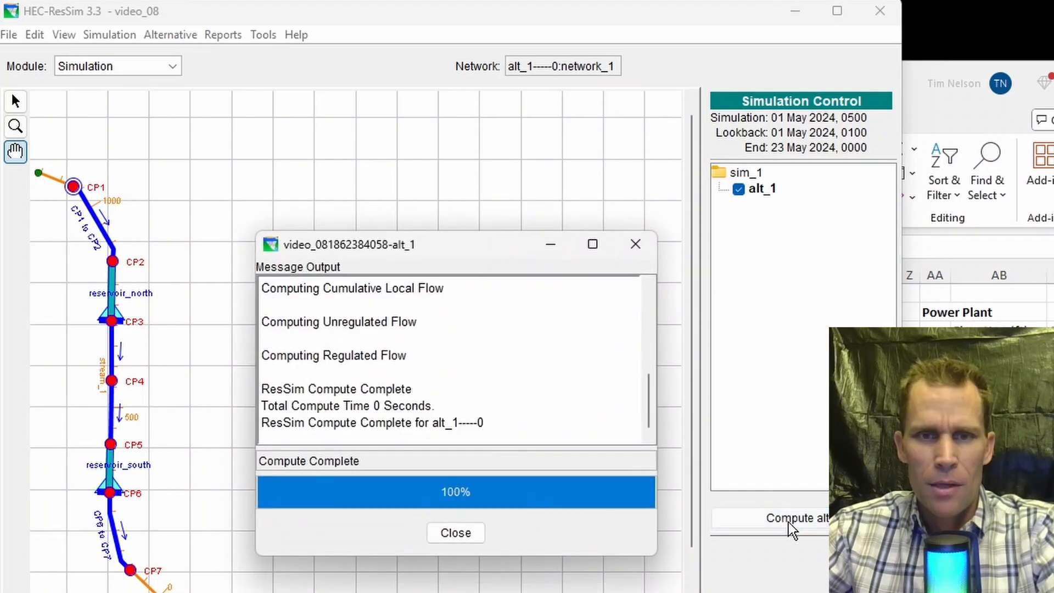
left_click(634, 243)
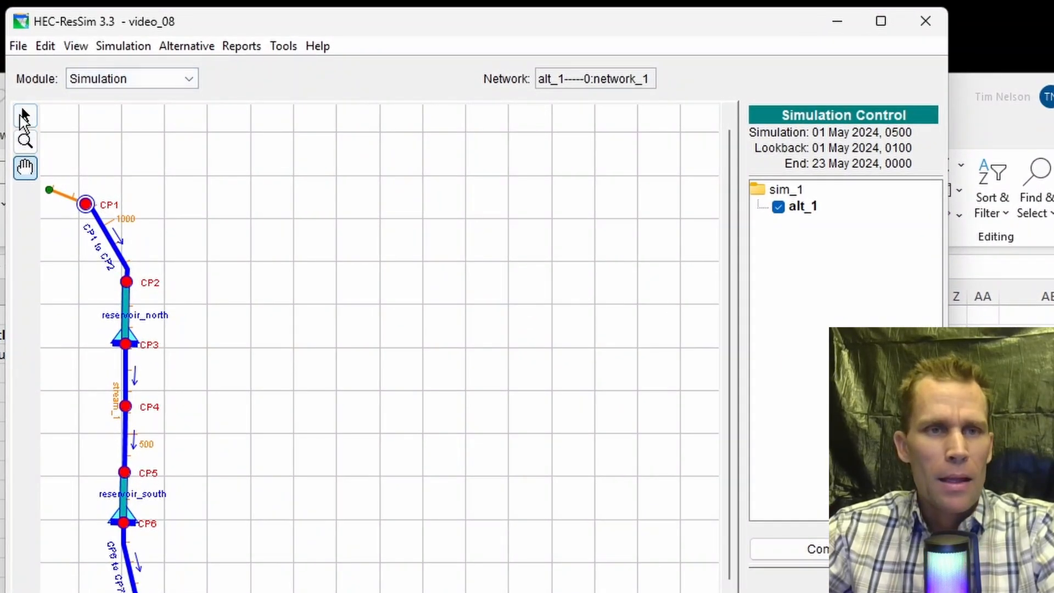
Plot the pool elevation and flow results for reservoir_north and enlarge the plot to examine them
left_click(15, 102)
right_click(126, 331)
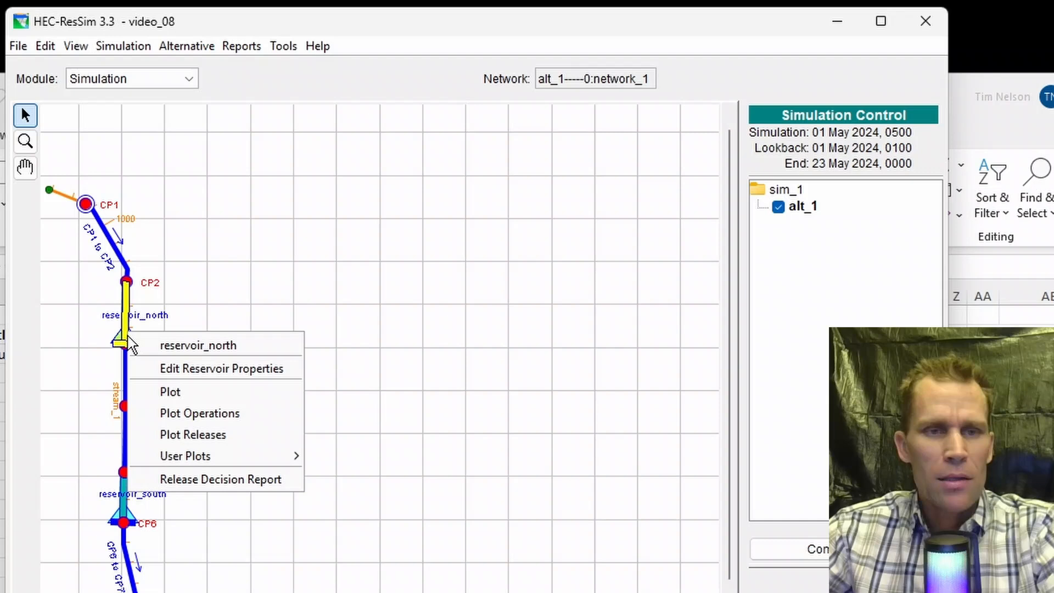
left_click(169, 393)
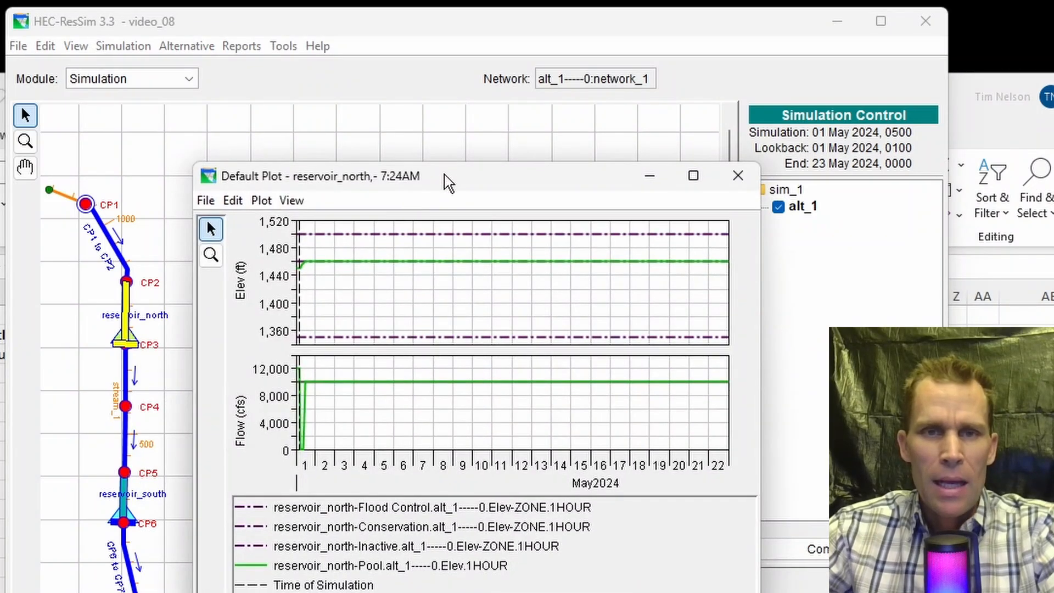
double_click(465, 181)
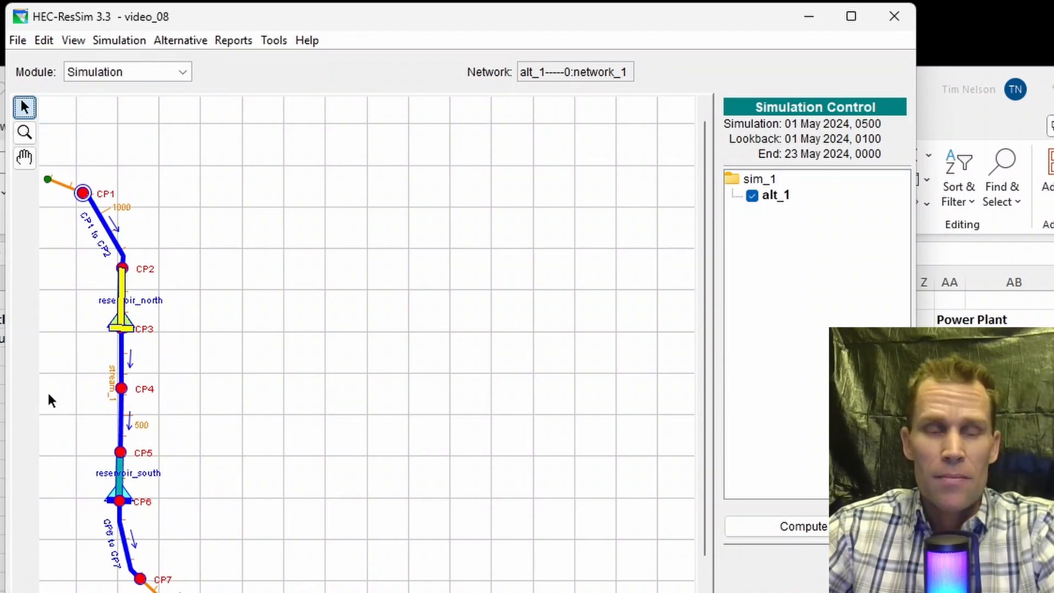
Plot the results for reservoir_south, compare its inflow and outflow over the first days of May, and close the plot
right_click(117, 486)
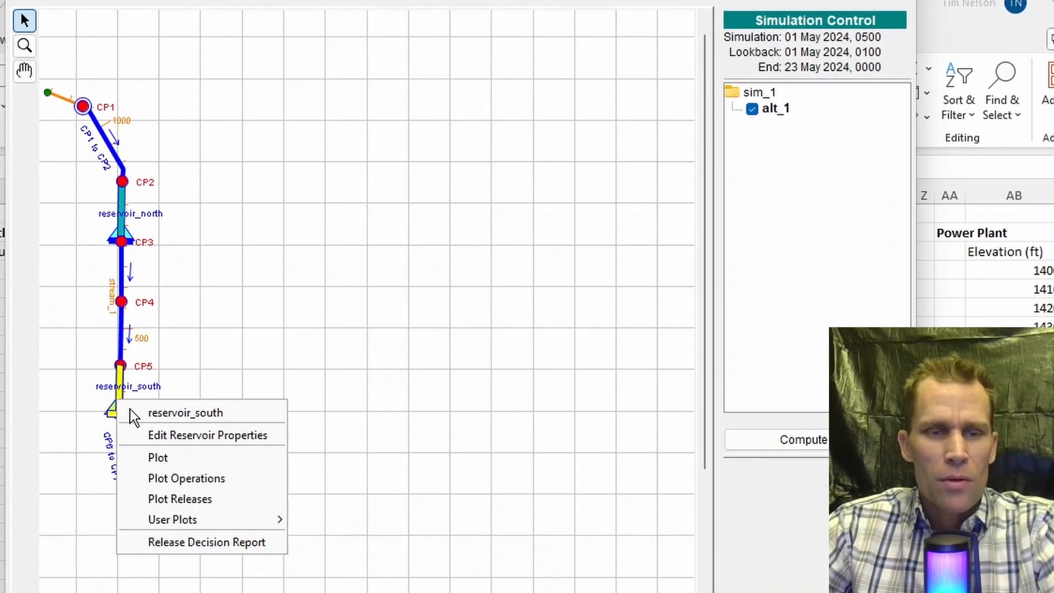
left_click(162, 457)
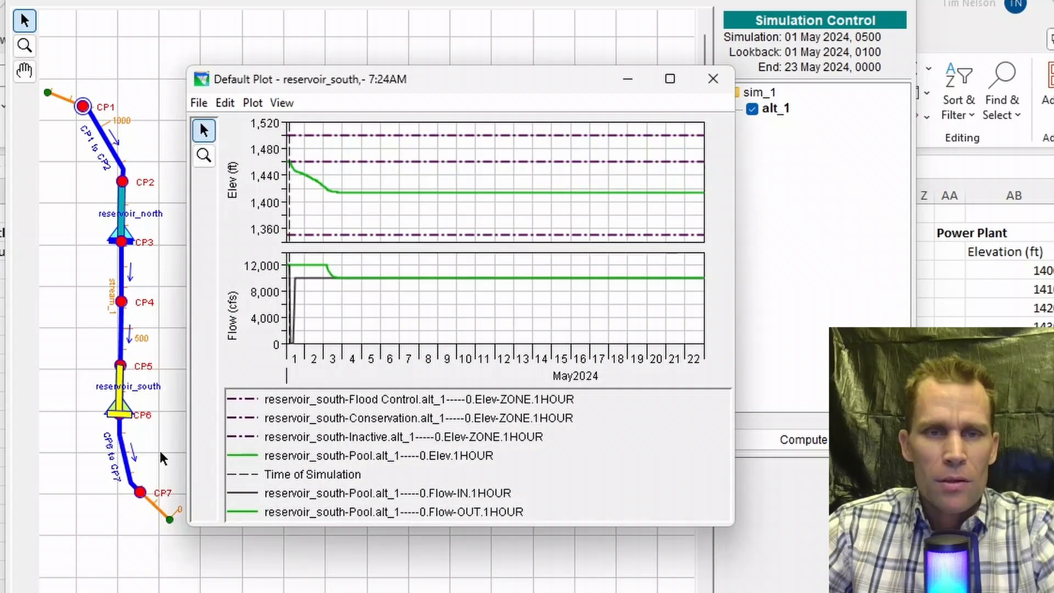
double_click(418, 108)
left_click_drag(335, 259, 482, 305)
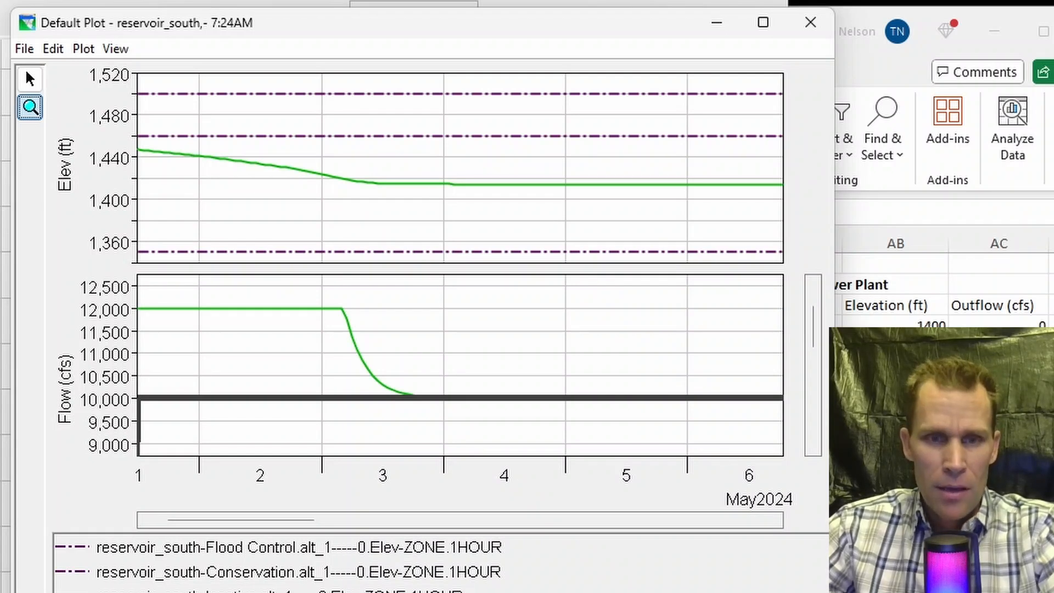
left_click(220, 591)
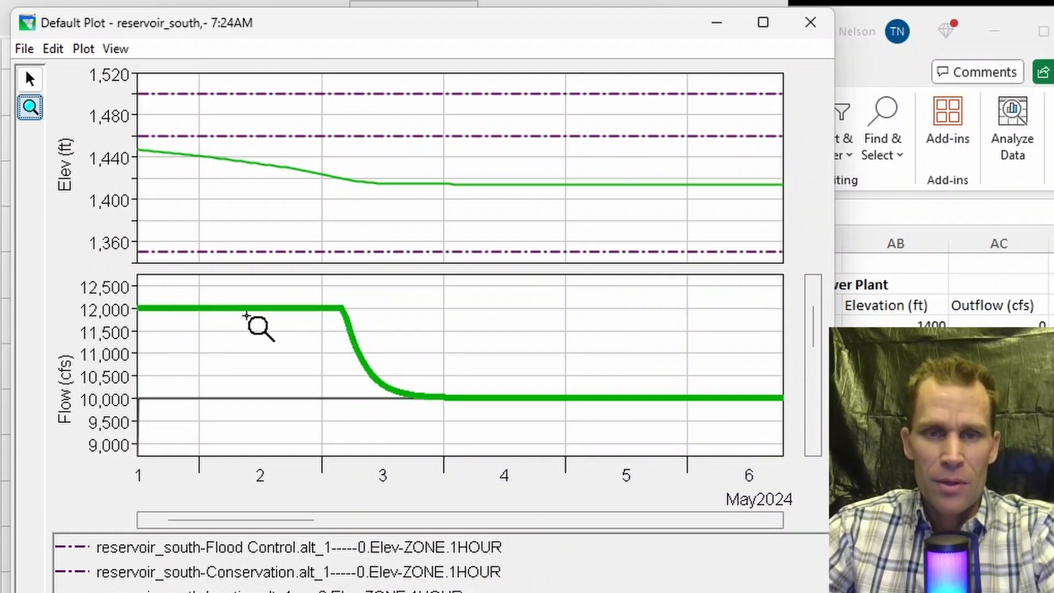
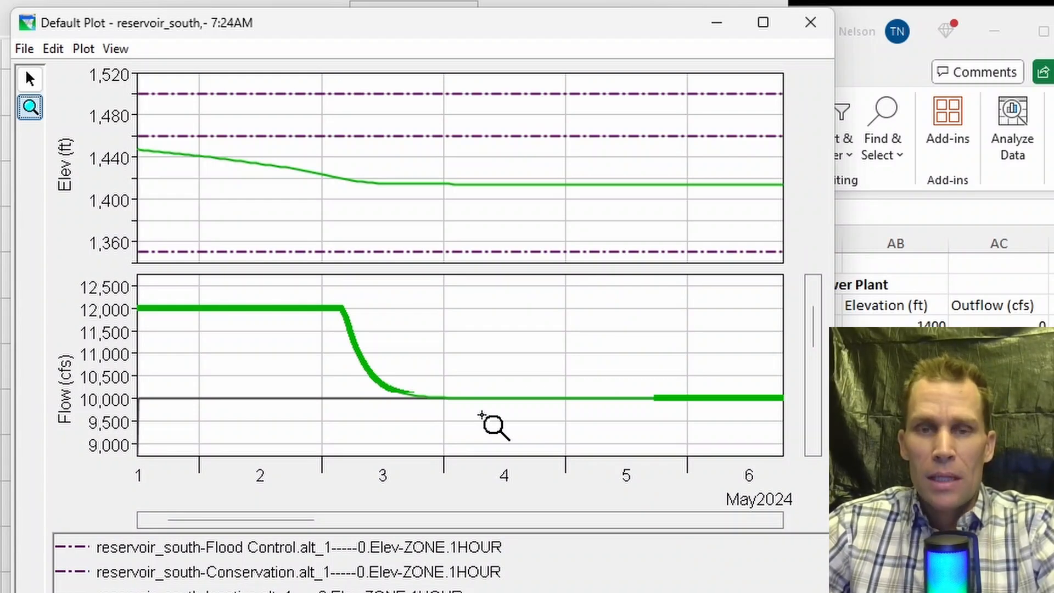
left_click(810, 23)
Create a new trial based on alt_1 in sim_1, named "size 1-1, 12k, tandem"
right_click(649, 179)
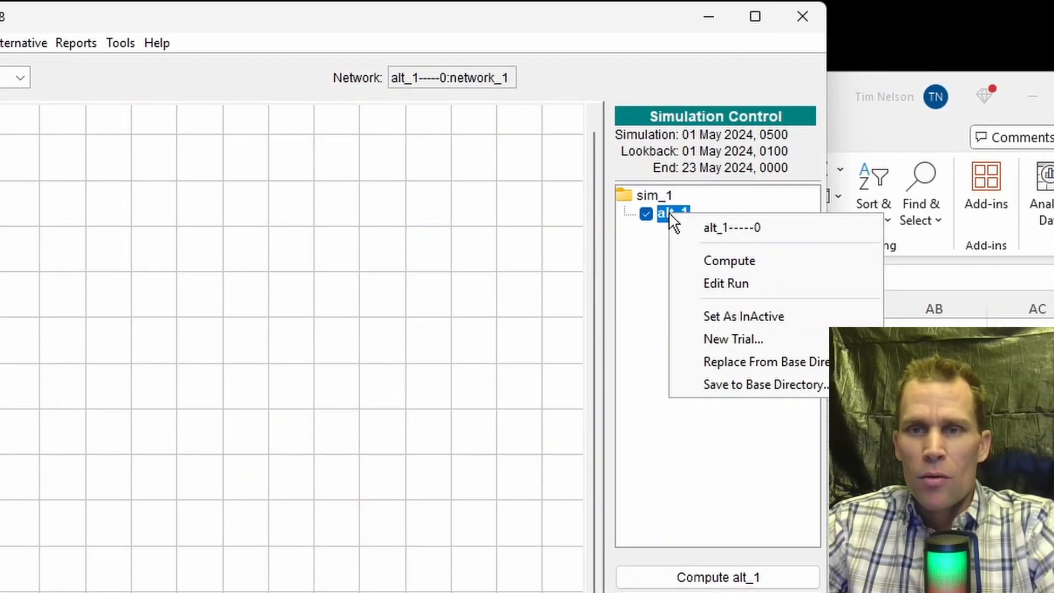
left_click(724, 339)
left_click_drag(420, 430, 258, 430)
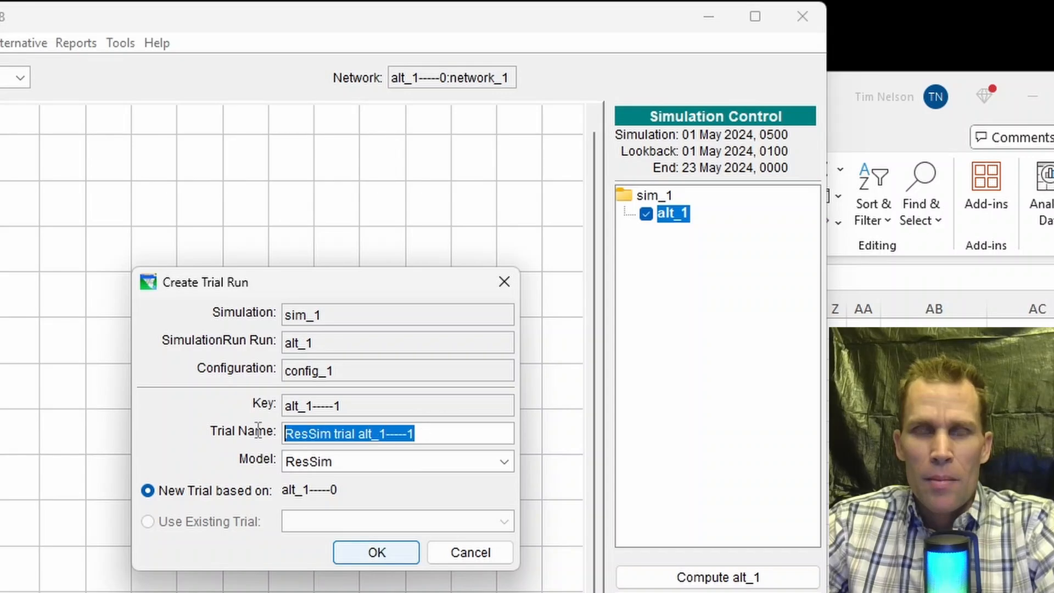
type("size")
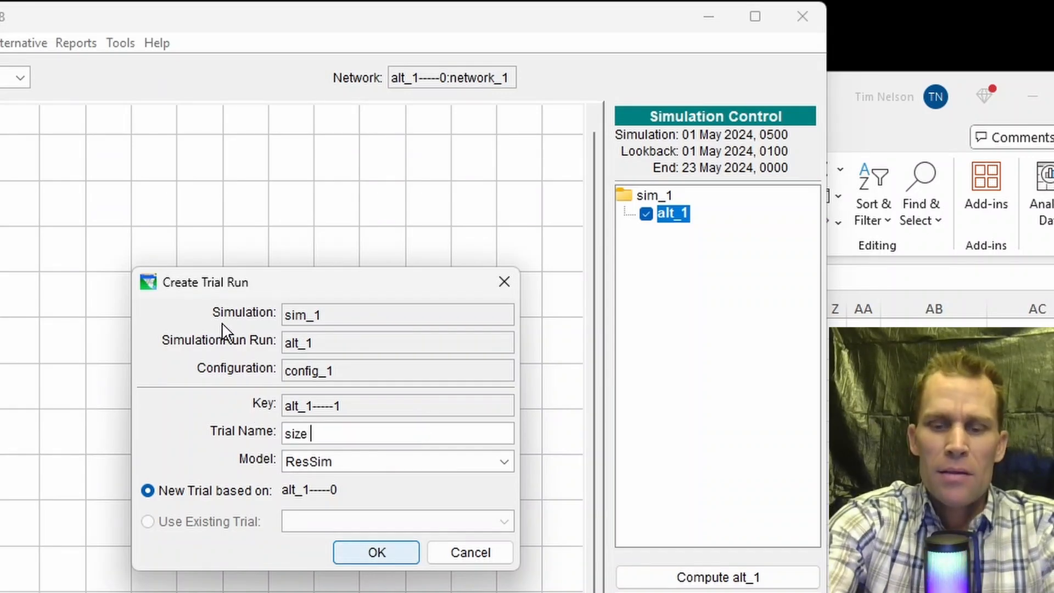
type(" 1-1, 12")
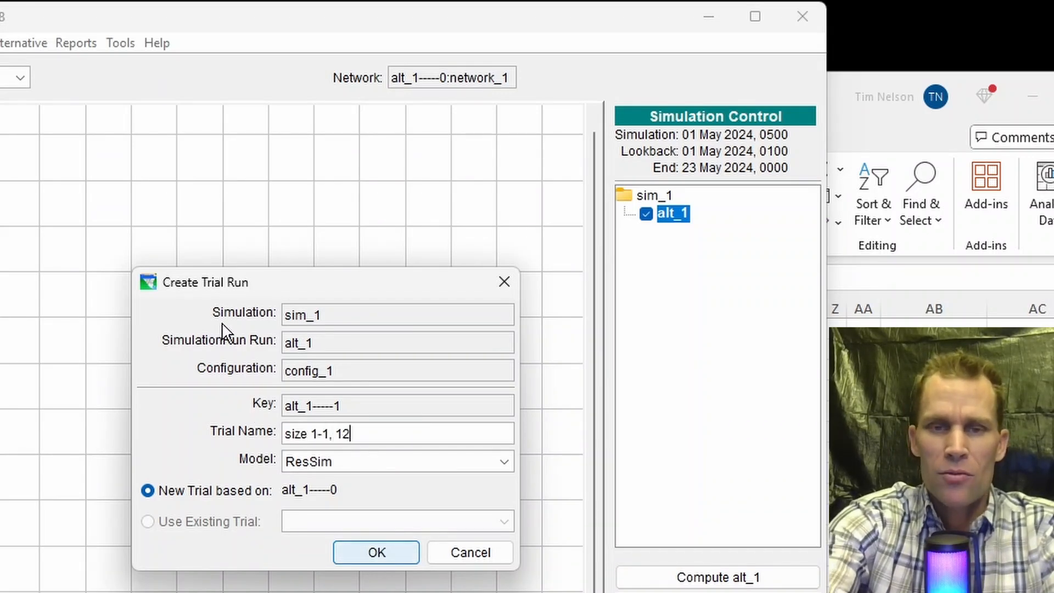
type("k, t")
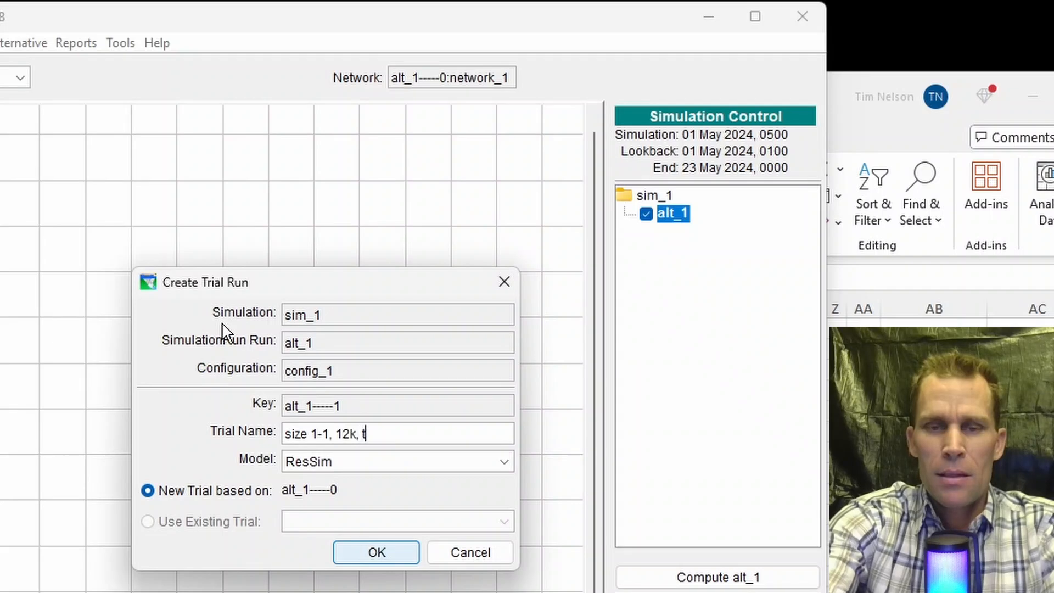
type("andem")
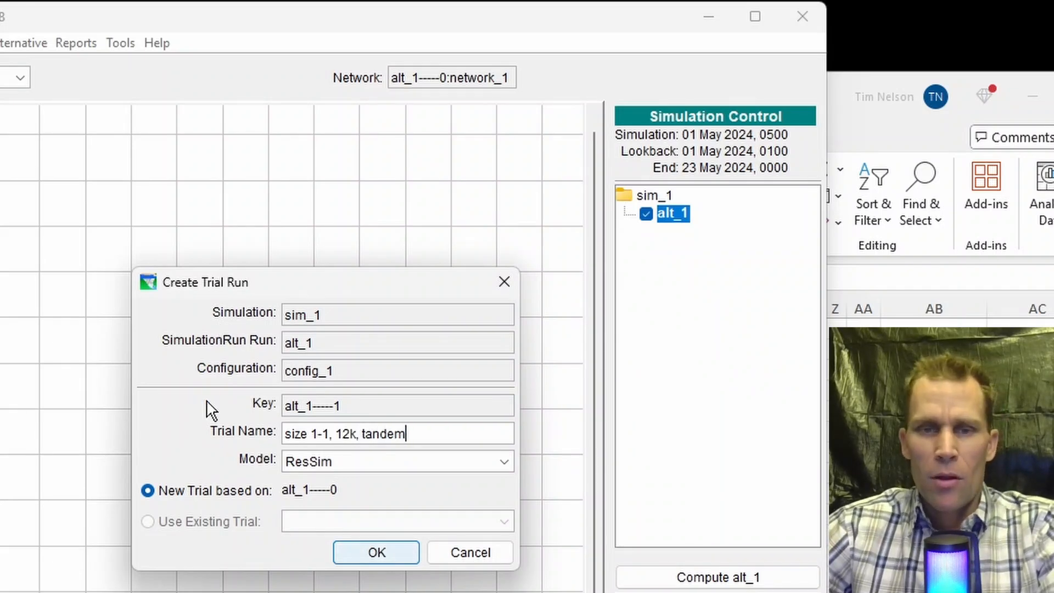
left_click(378, 552)
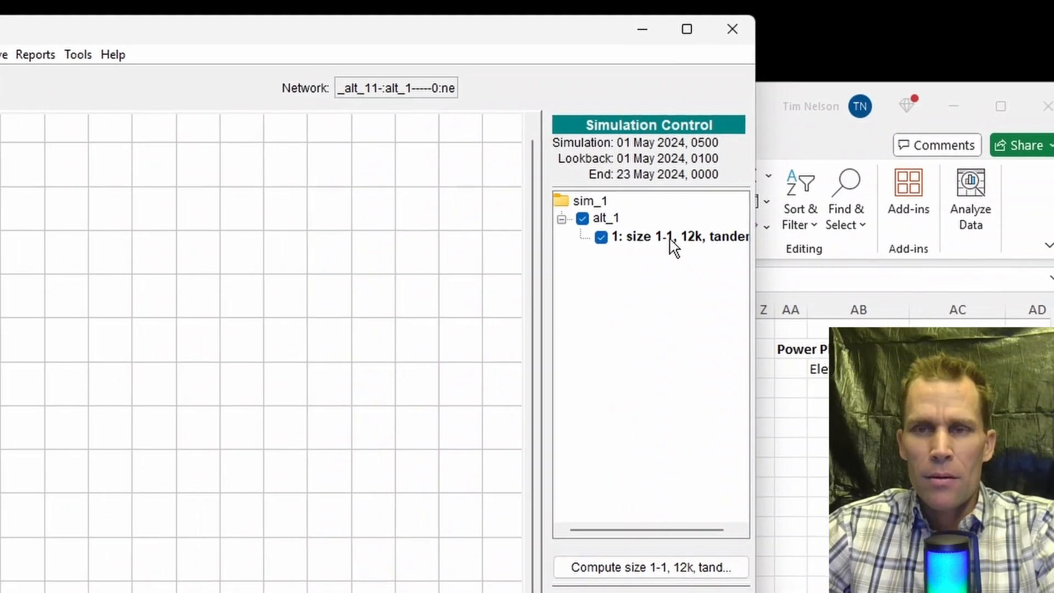
Open the "size 1-1, 12k, tandem" trial for editing and bring up the operations of reservoir_north
right_click(671, 243)
left_click(676, 305)
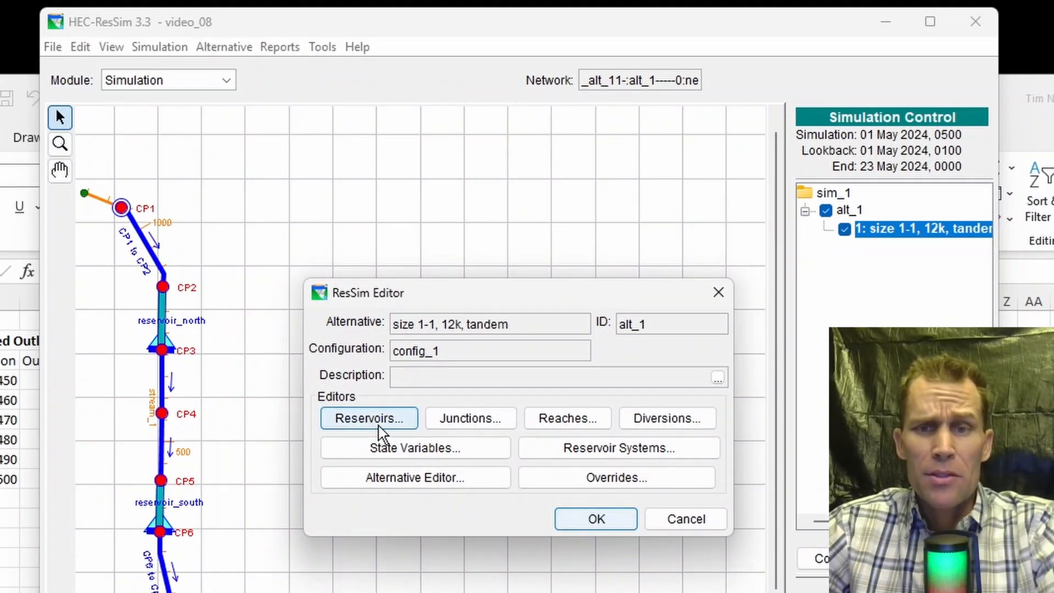
left_click(379, 425)
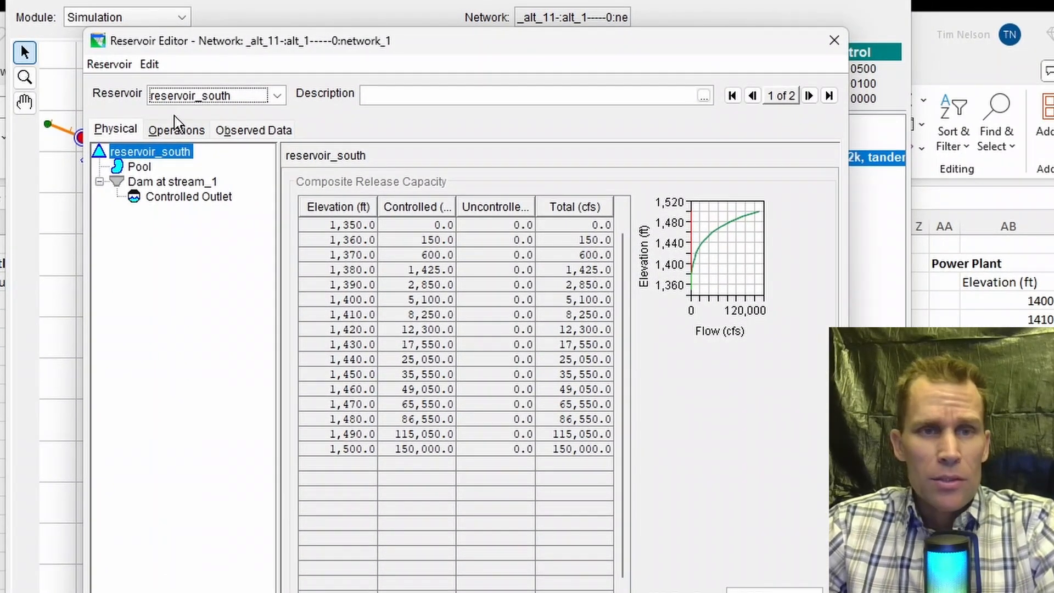
left_click(184, 98)
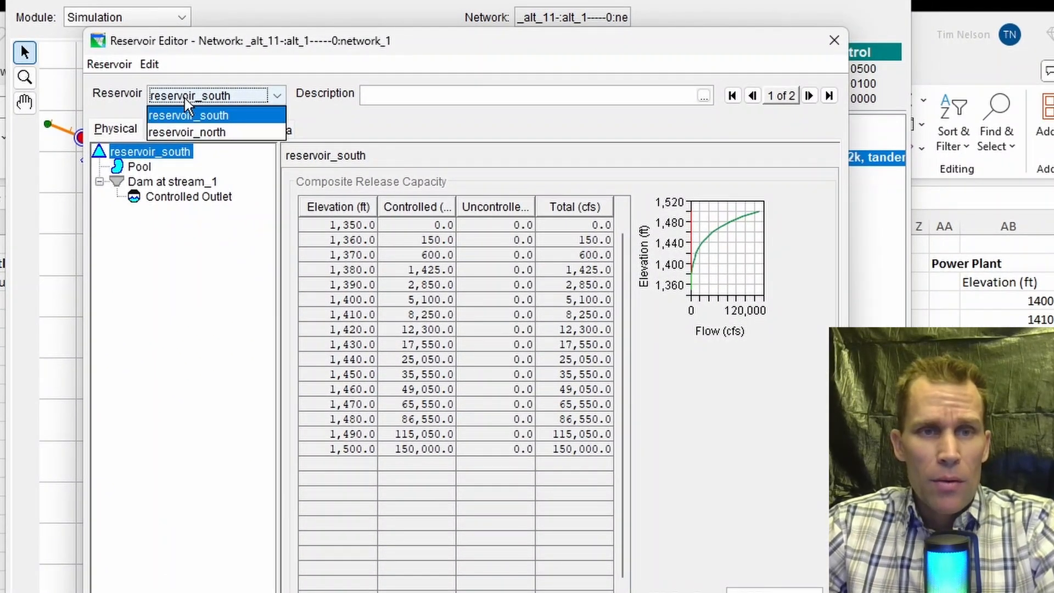
left_click(208, 134)
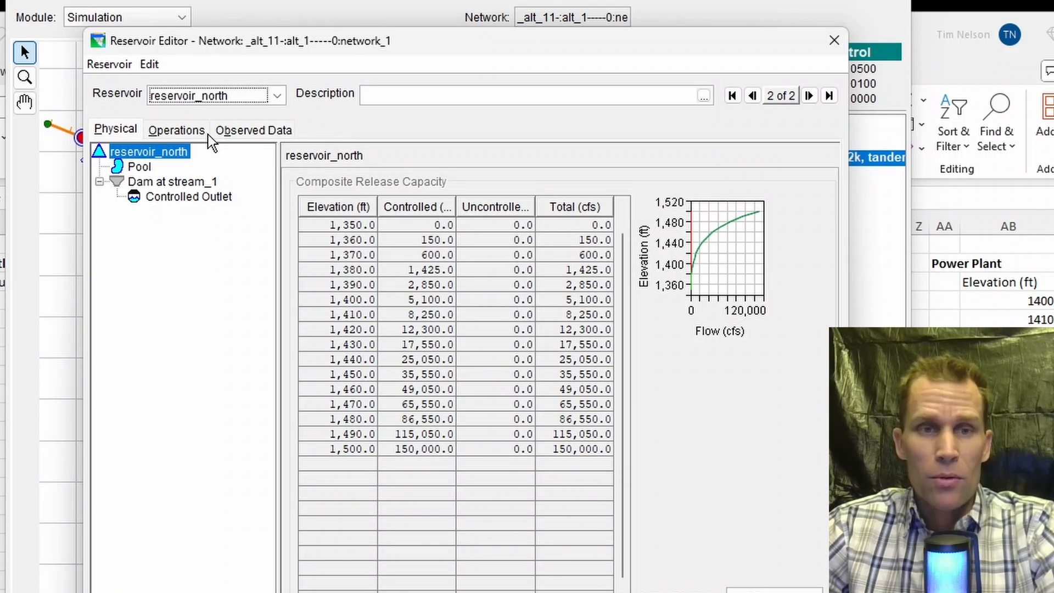
left_click(177, 131)
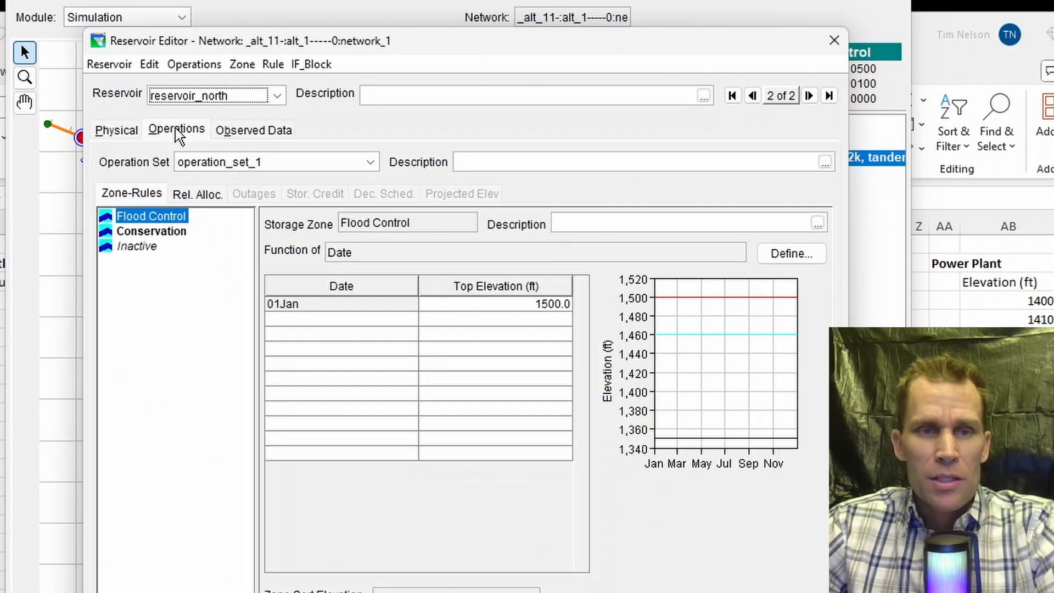
Add a Tandem Operation rule named "tandem" to the Flood Control zone, operating the release from reservoir_north
right_click(160, 216)
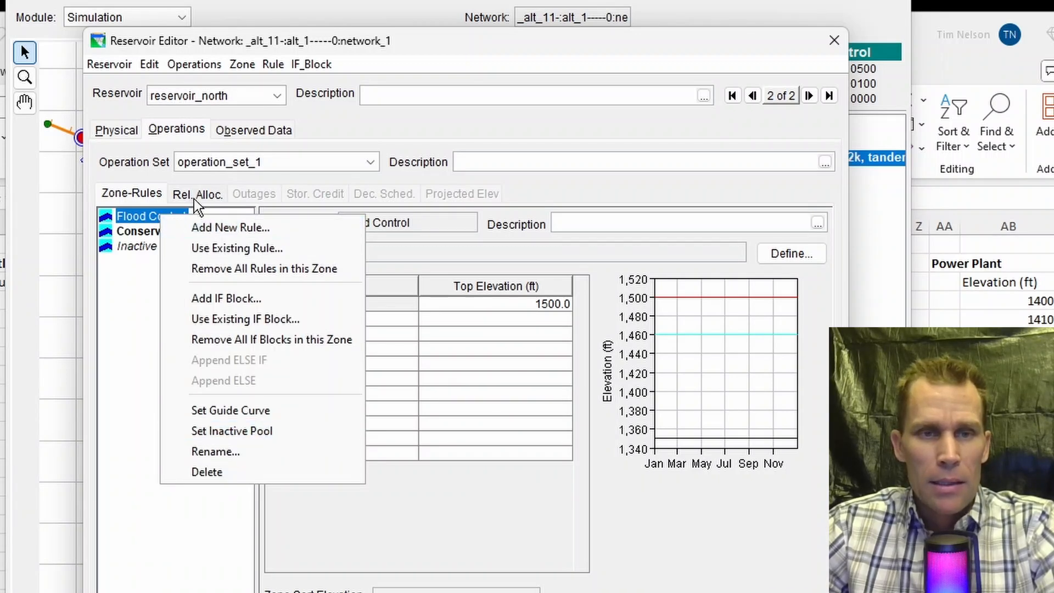
left_click(225, 228)
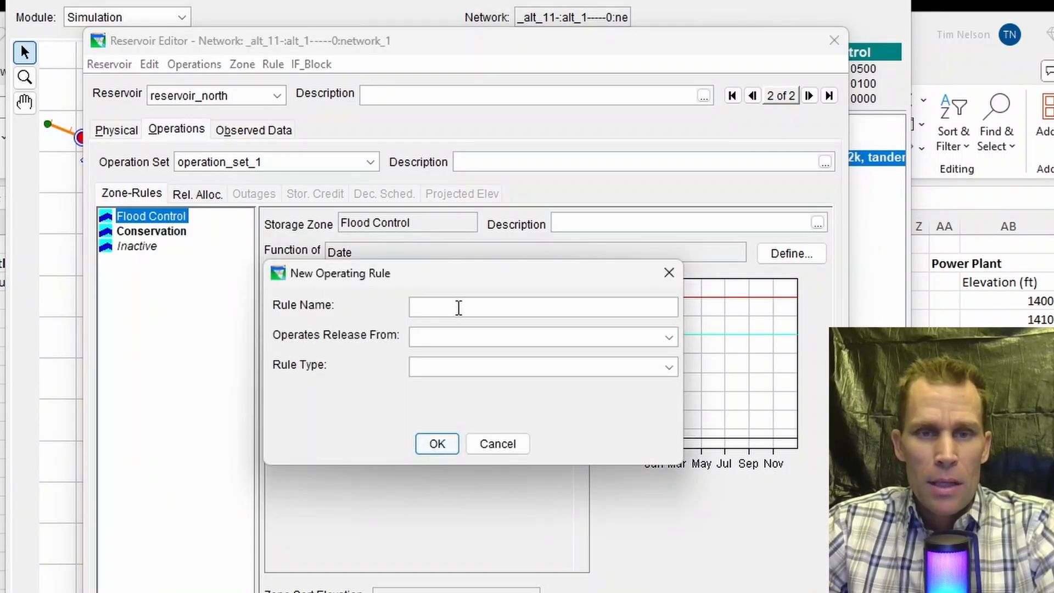
left_click(458, 307)
type("tandem")
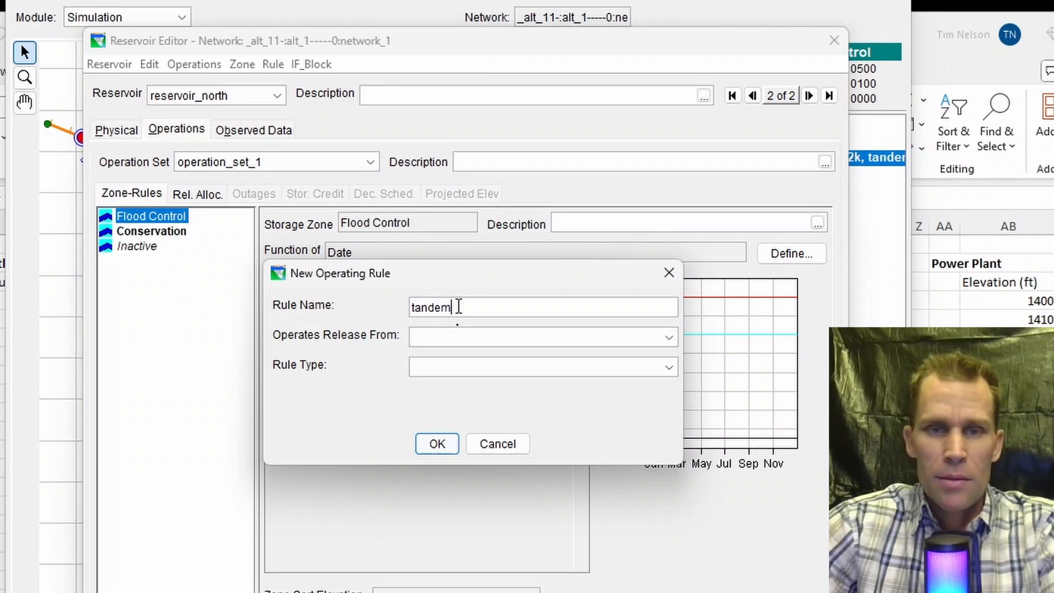
left_click(472, 335)
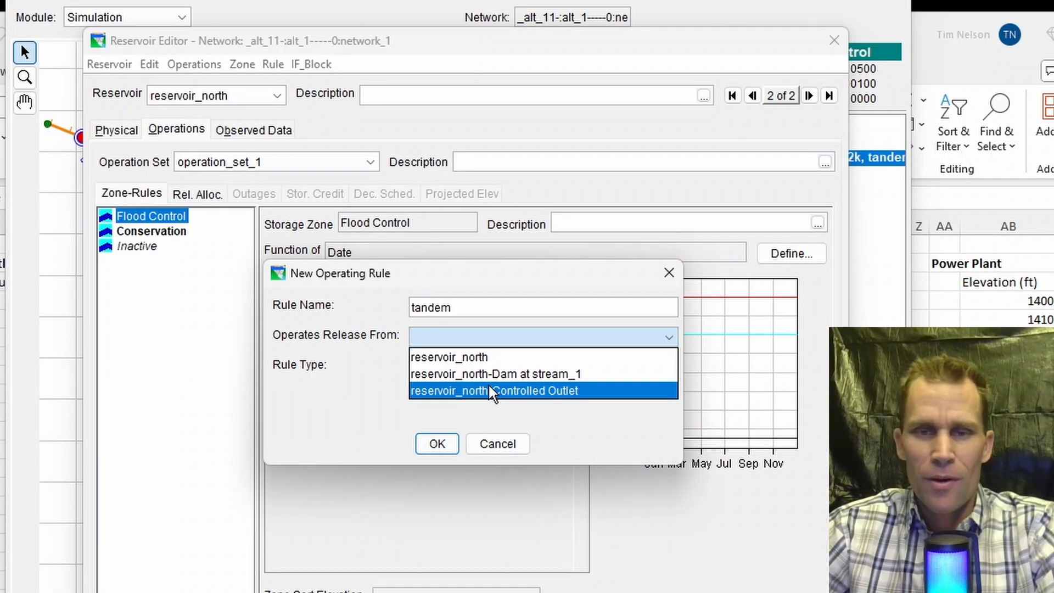
left_click(467, 358)
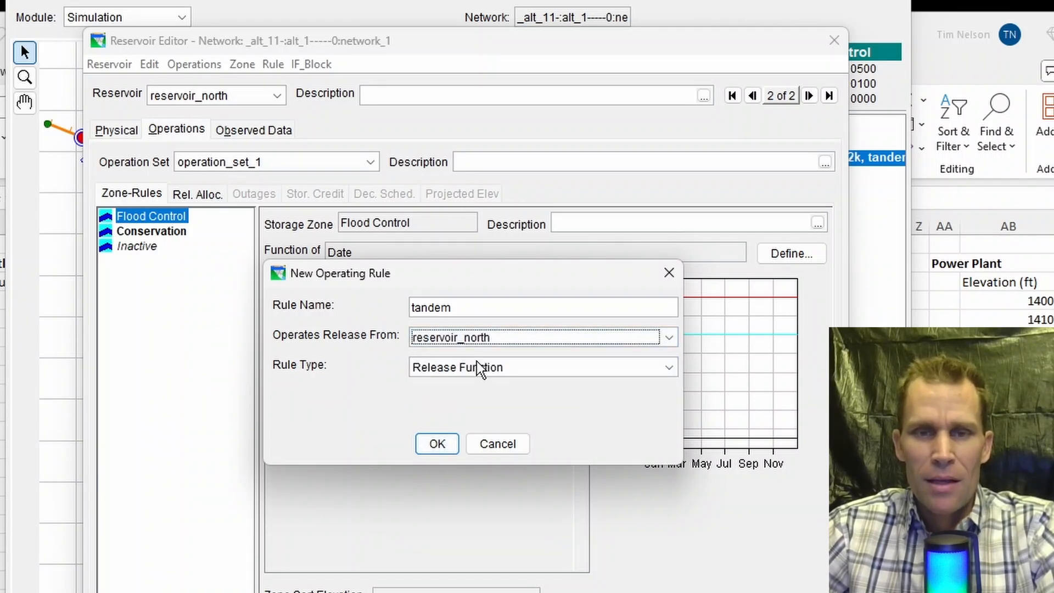
left_click(478, 366)
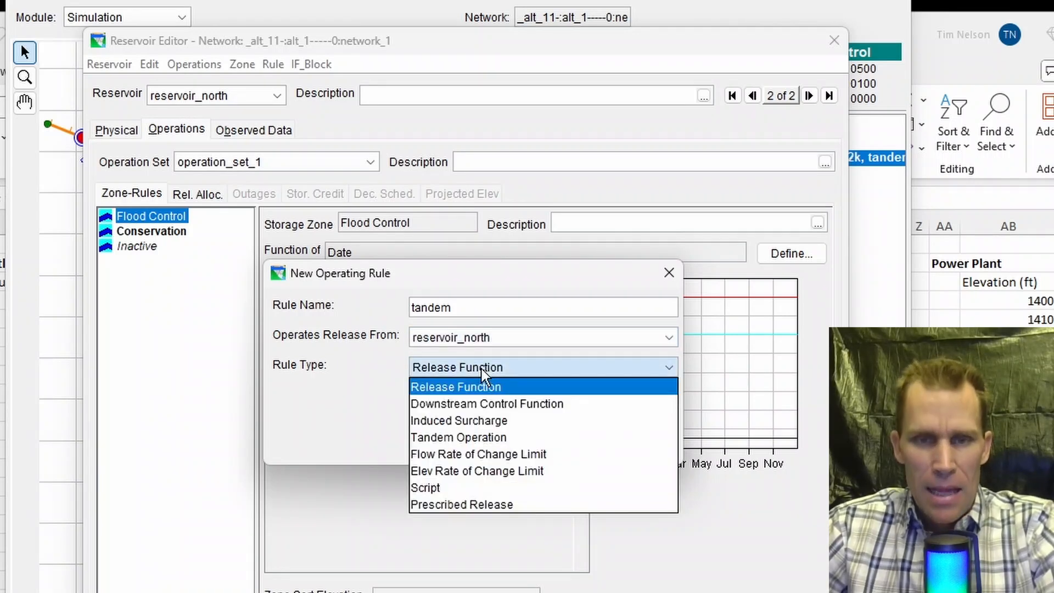
left_click(489, 437)
left_click(442, 443)
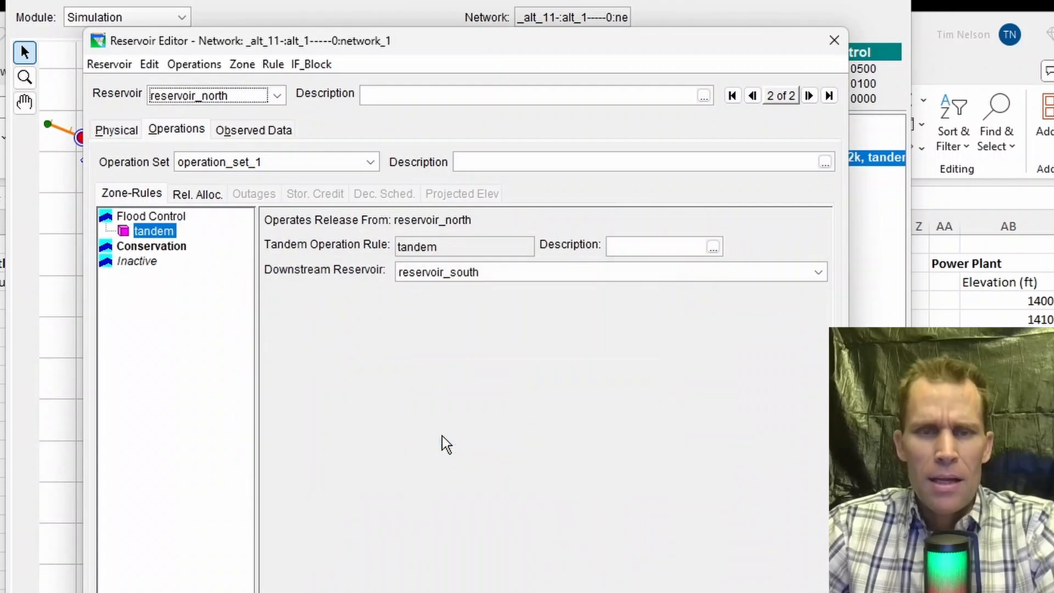
Set reservoir_south as the tandem rule's downstream reservoir, add the rule to all zones of reservoir_north and apply the changes
left_click(439, 275)
left_click(457, 291)
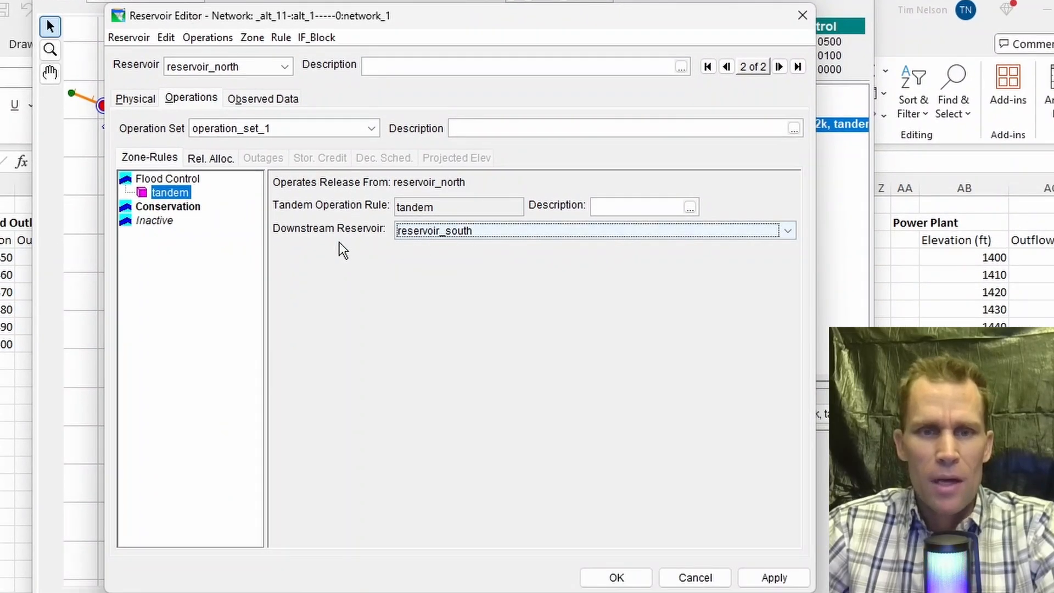
left_click(770, 575)
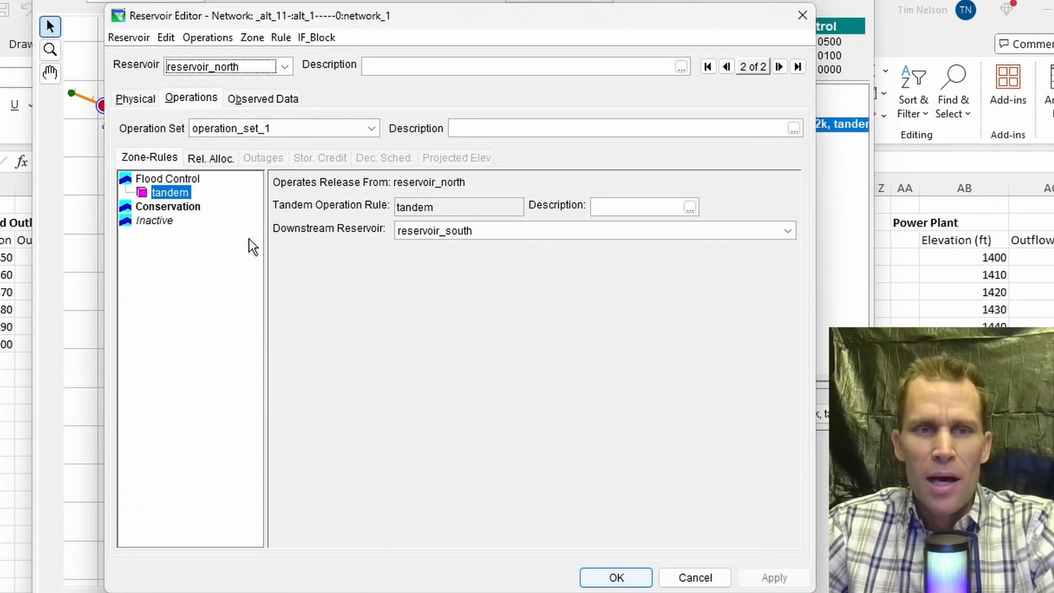
right_click(172, 190)
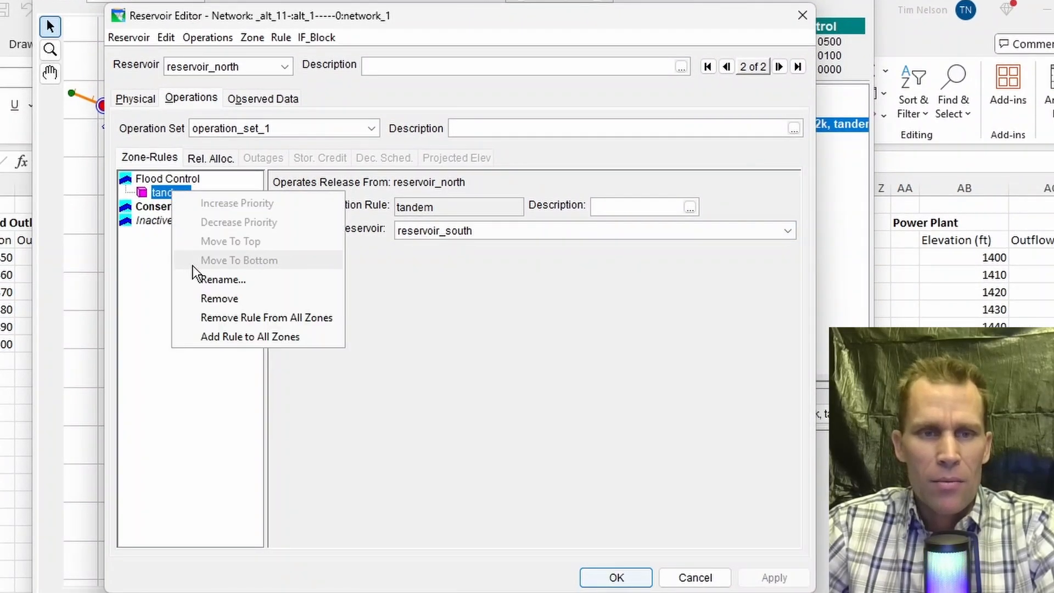
left_click(232, 332)
left_click(760, 576)
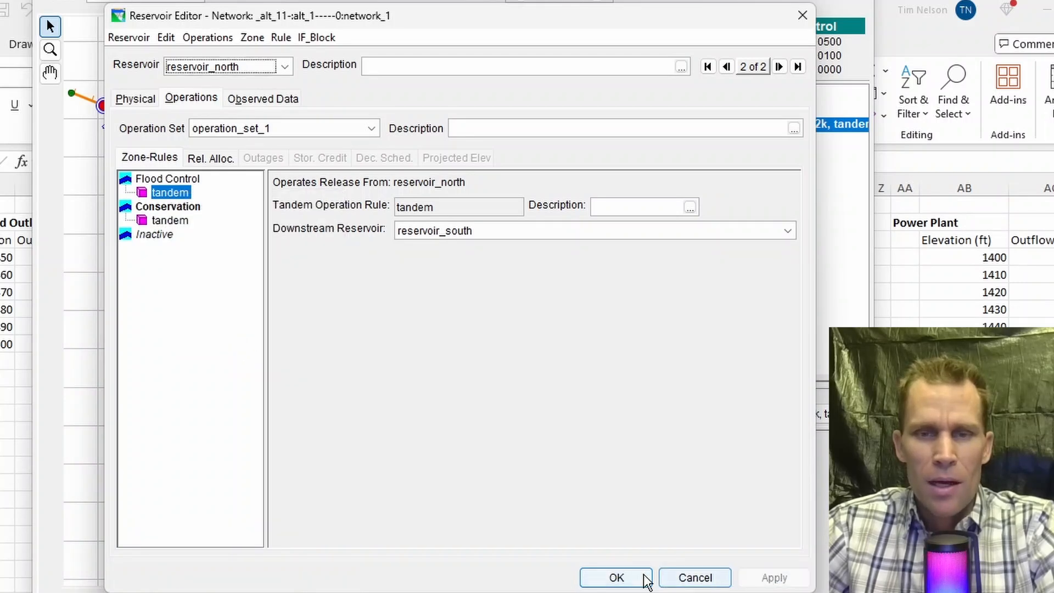
Add the "min - 12k" rule of reservoir_south to all of its zones and accept the reservoir changes
left_click(285, 66)
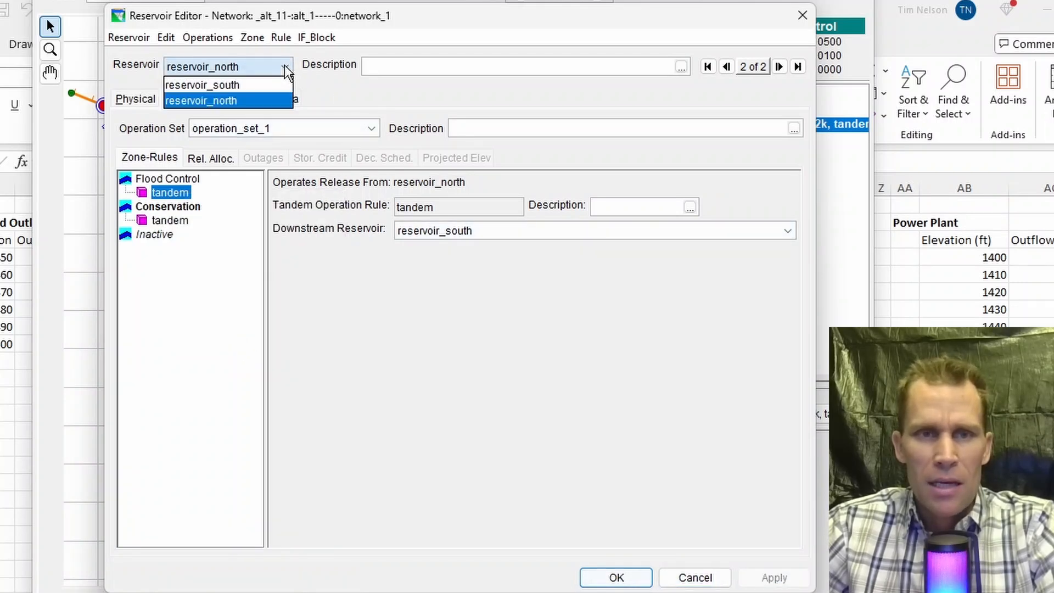
left_click(260, 85)
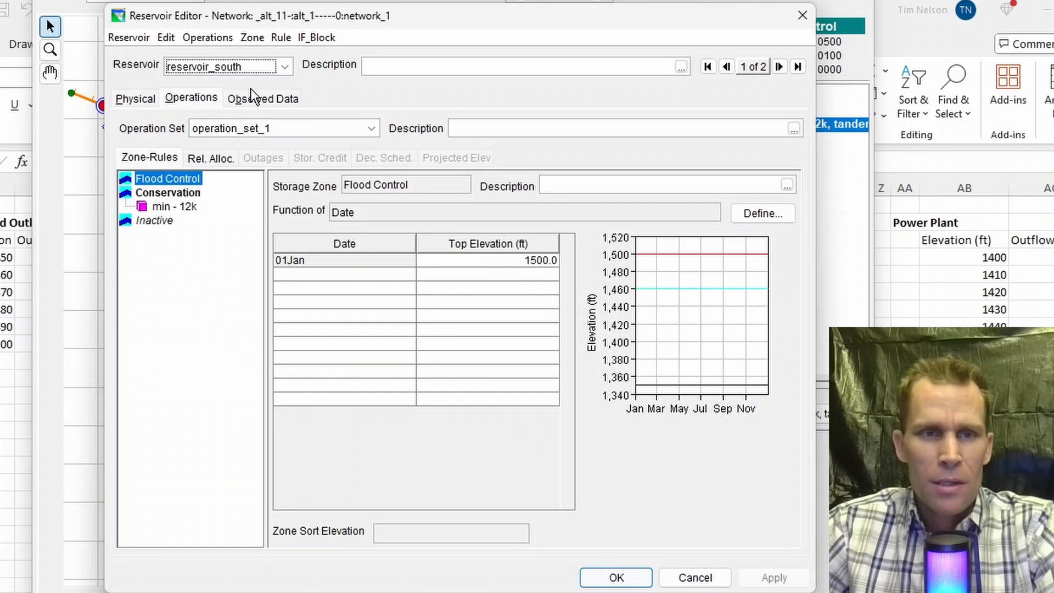
left_click(176, 209)
right_click(180, 209)
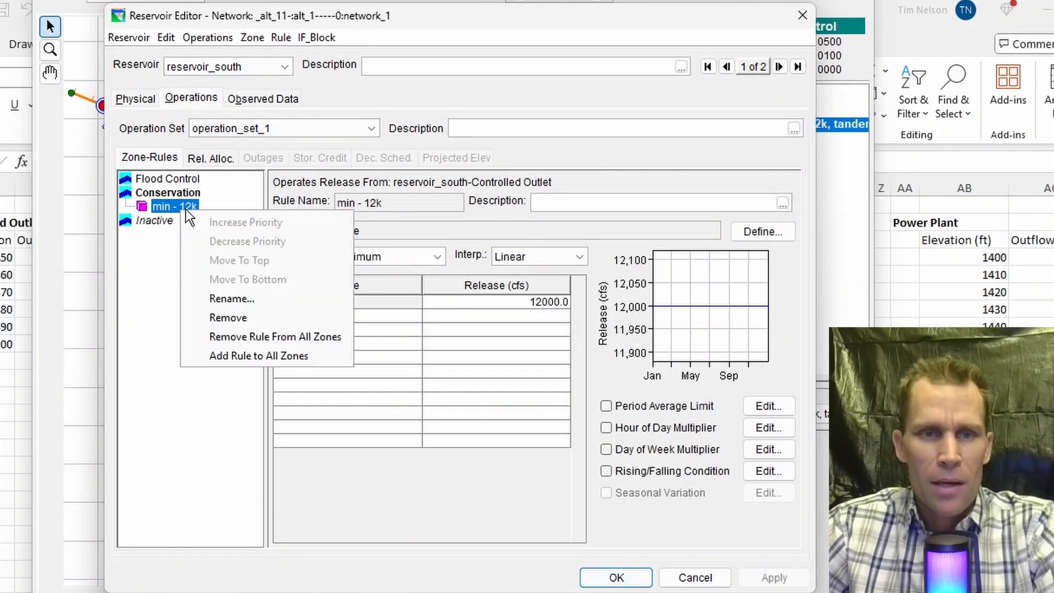
left_click(244, 354)
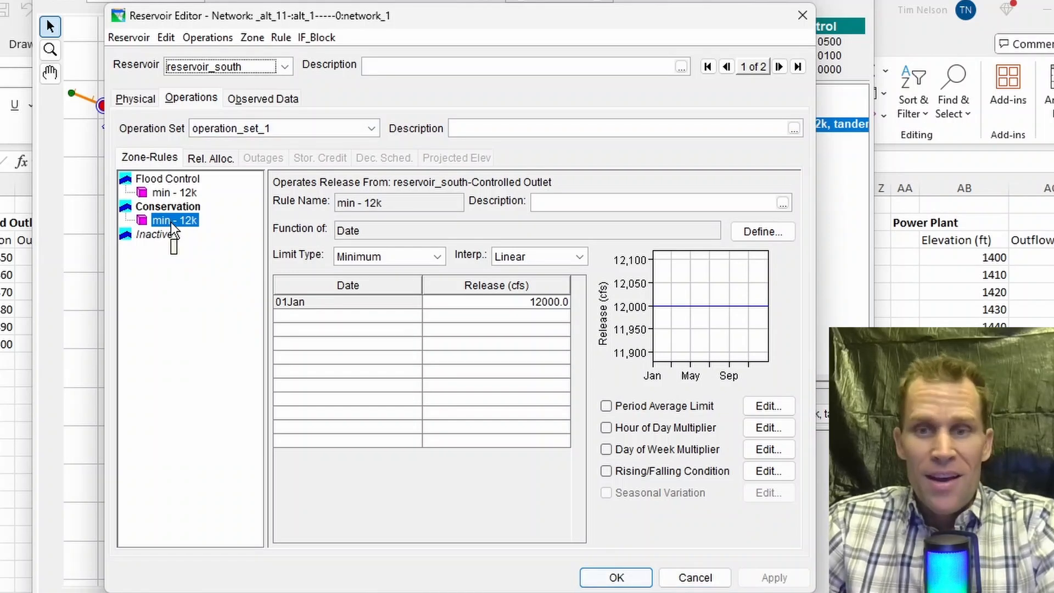
left_click(616, 577)
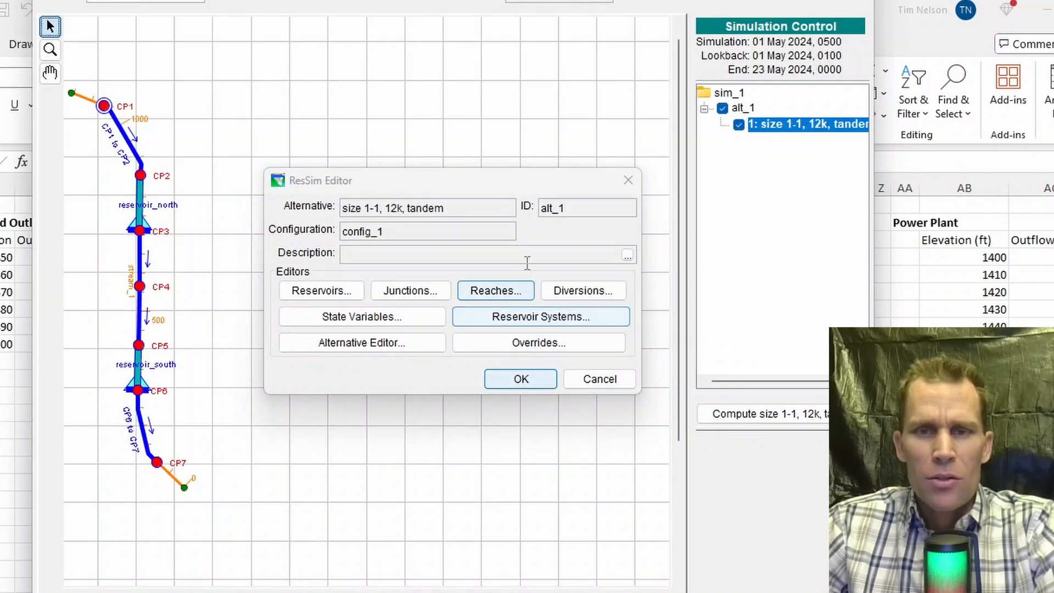
In the trial's alternative settings, set the lookback release of the reservoir_south controlled outlet to 11000
left_click(388, 350)
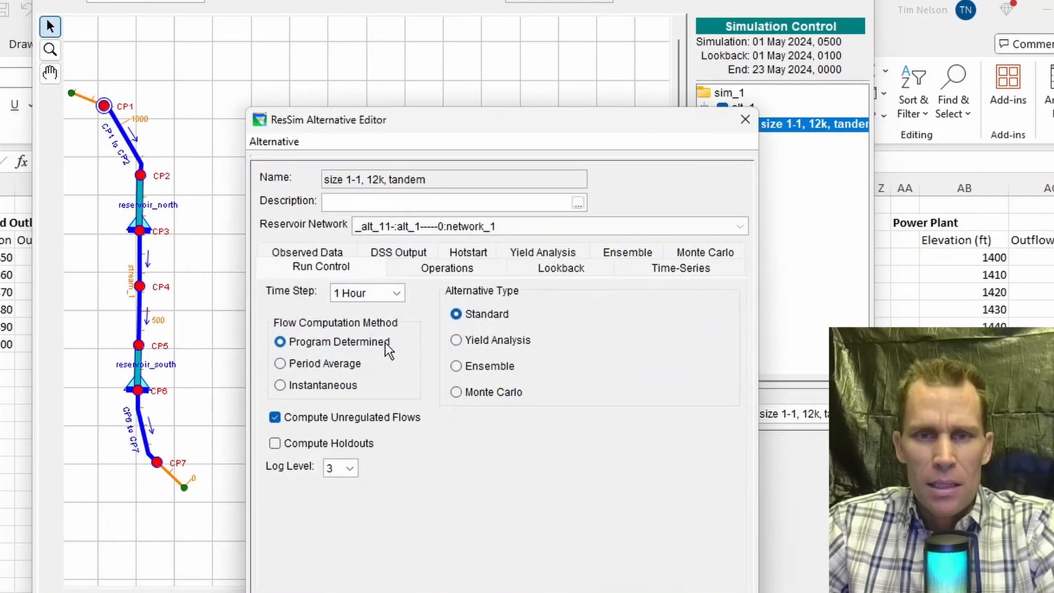
left_click(554, 266)
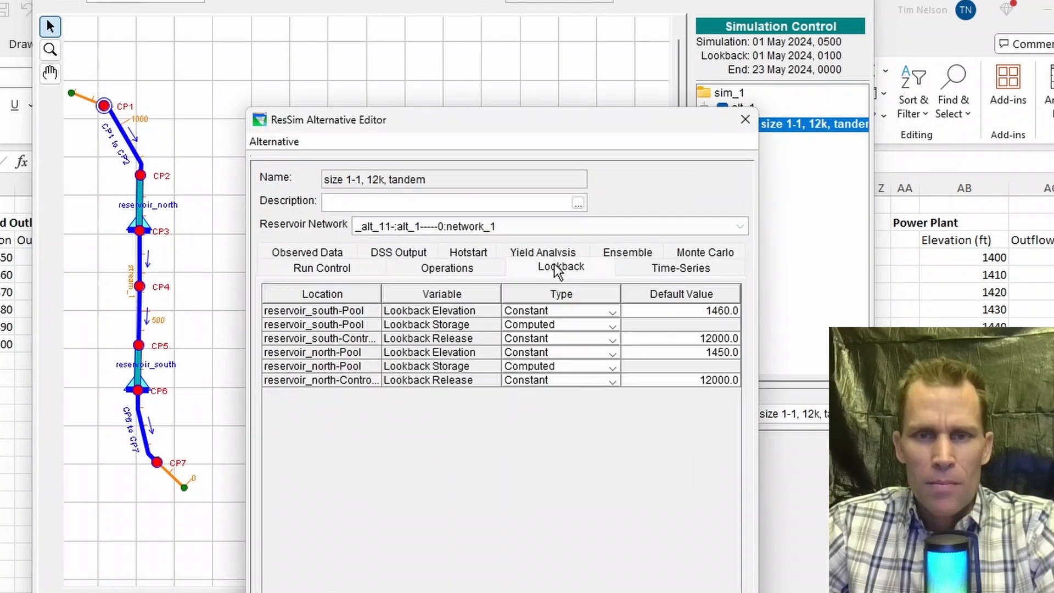
left_click(681, 338)
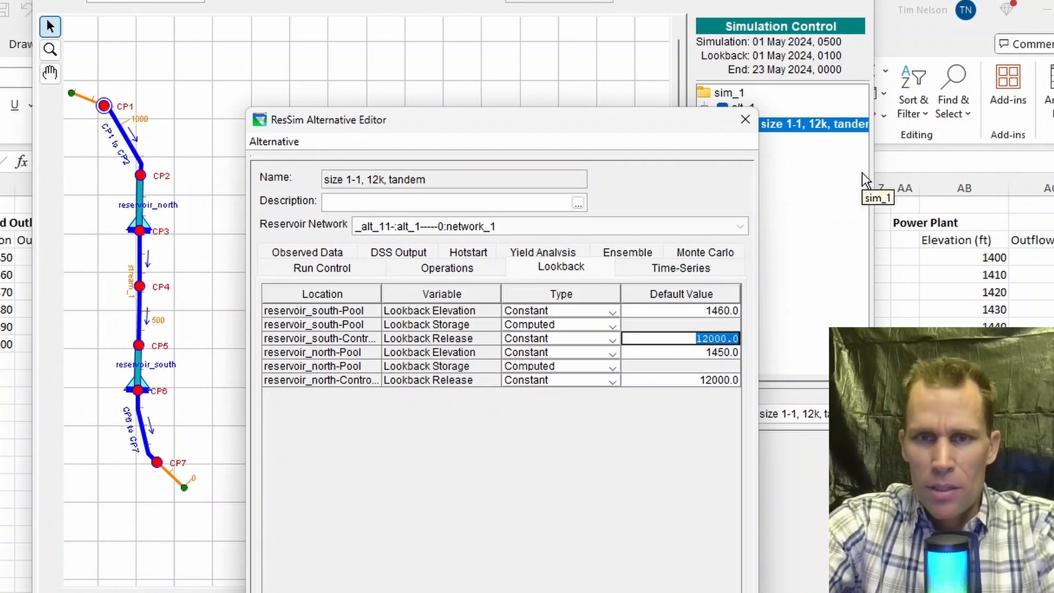
type("1100")
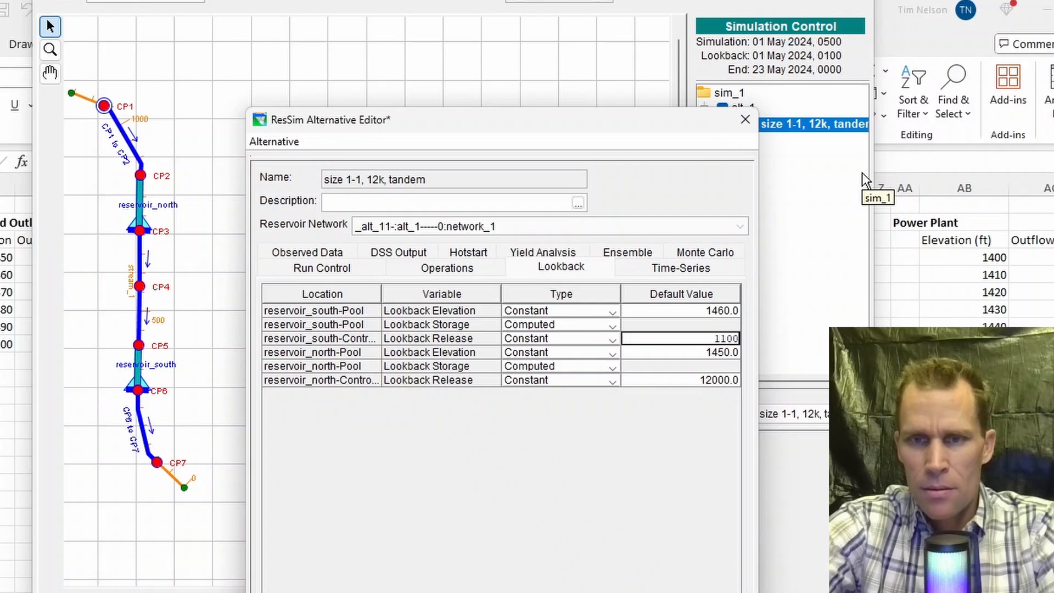
type("0")
Set the lookback elevation of the reservoir_north pool to 1460, then save and close the alternative
left_click(698, 351)
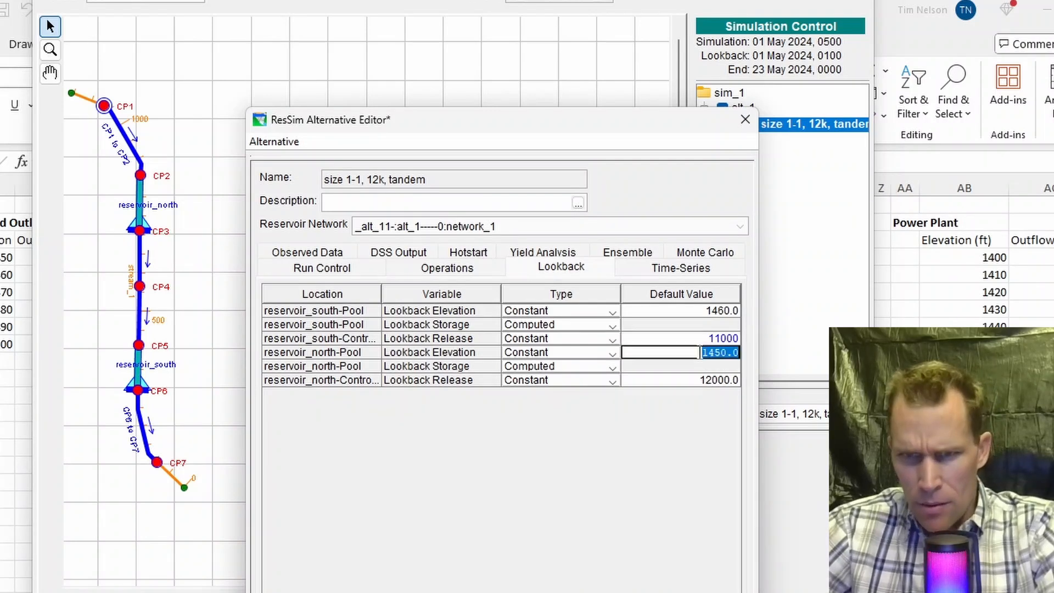
type("1460")
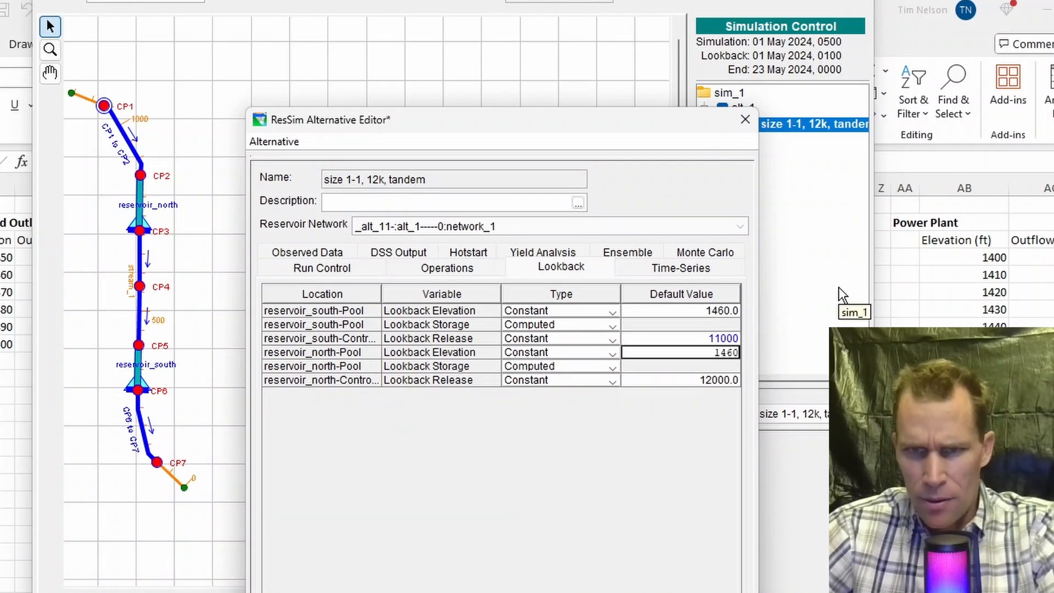
left_click(692, 378)
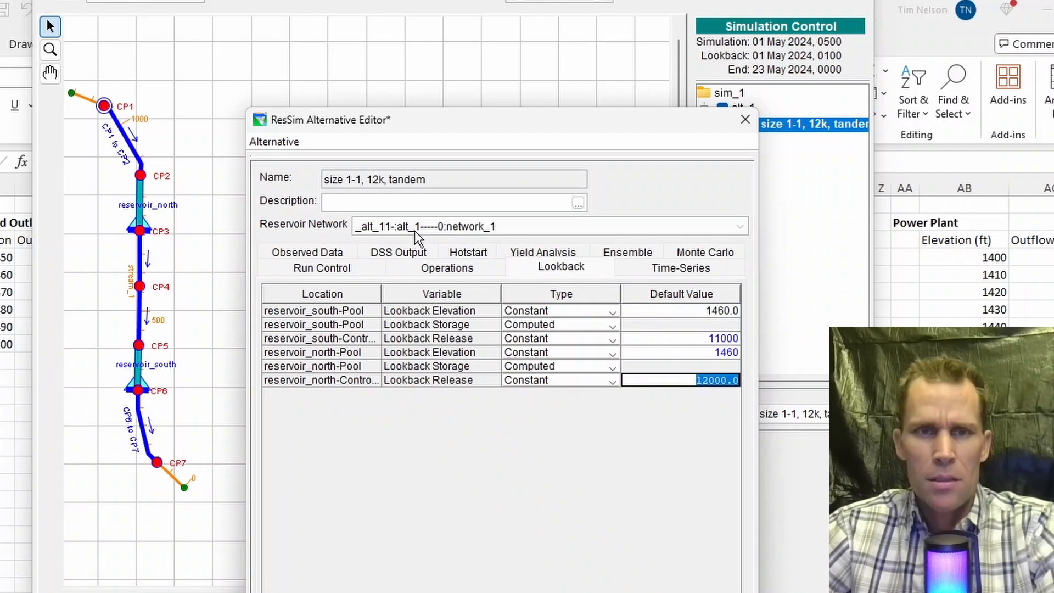
left_click(281, 146)
left_click(283, 166)
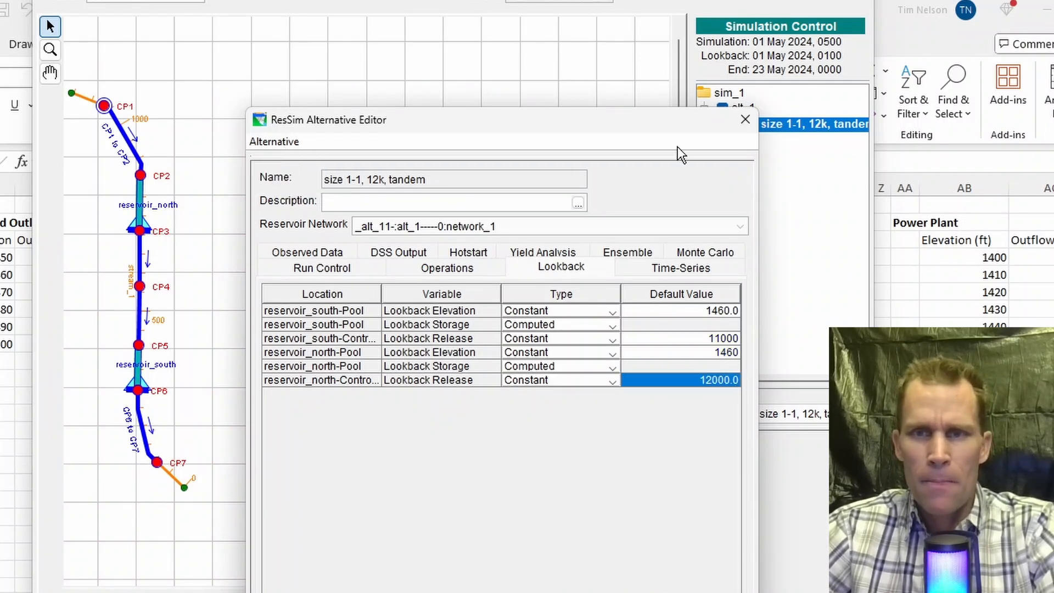
left_click(745, 124)
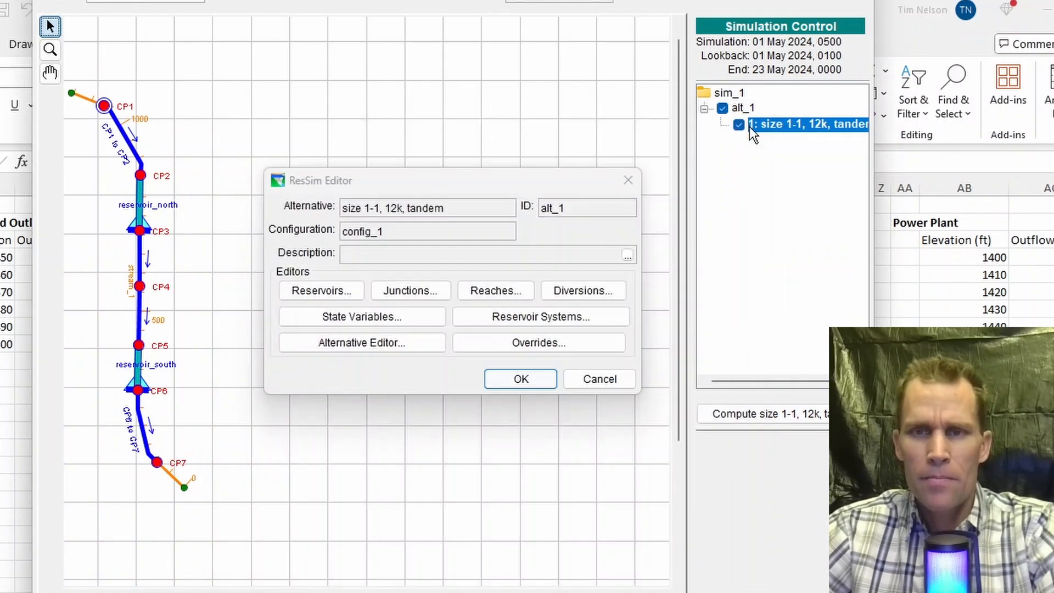
Accept the trial's edits, compute the "size 1-1, 12k, tandem" trial and close the compute messages
left_click(540, 376)
left_click(745, 416)
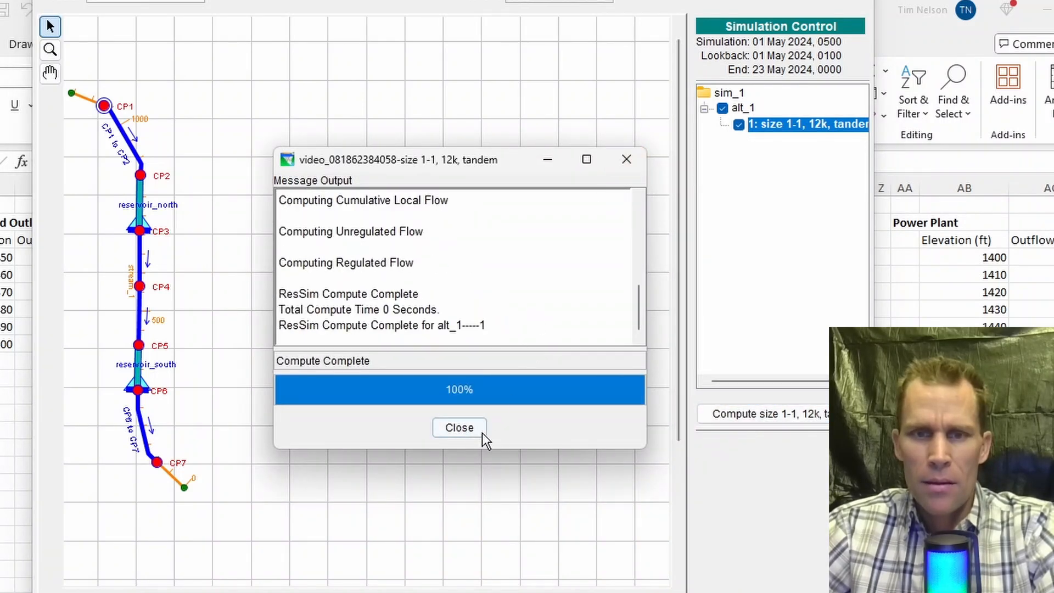
left_click(466, 423)
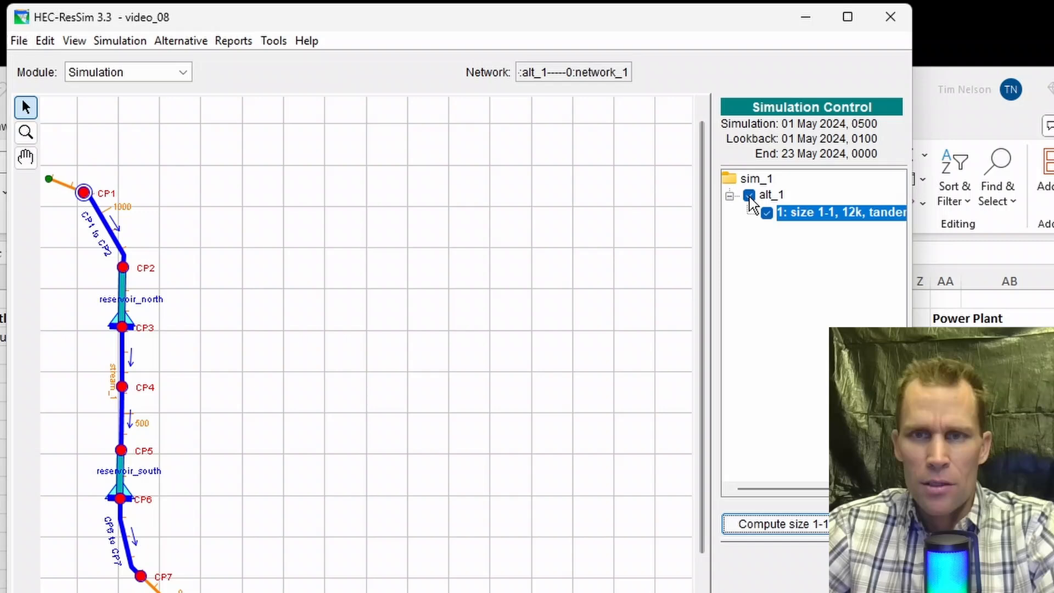
Deselect alt_1 so only the tandem trial is shown, plot the results for reservoir_north and enlarge the plot
left_click(722, 108)
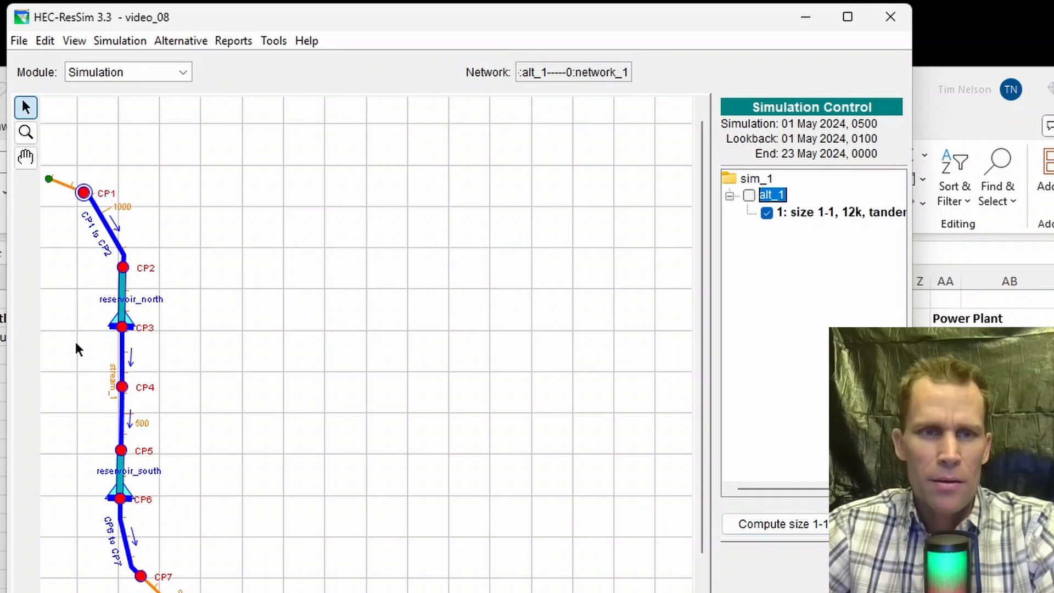
right_click(122, 323)
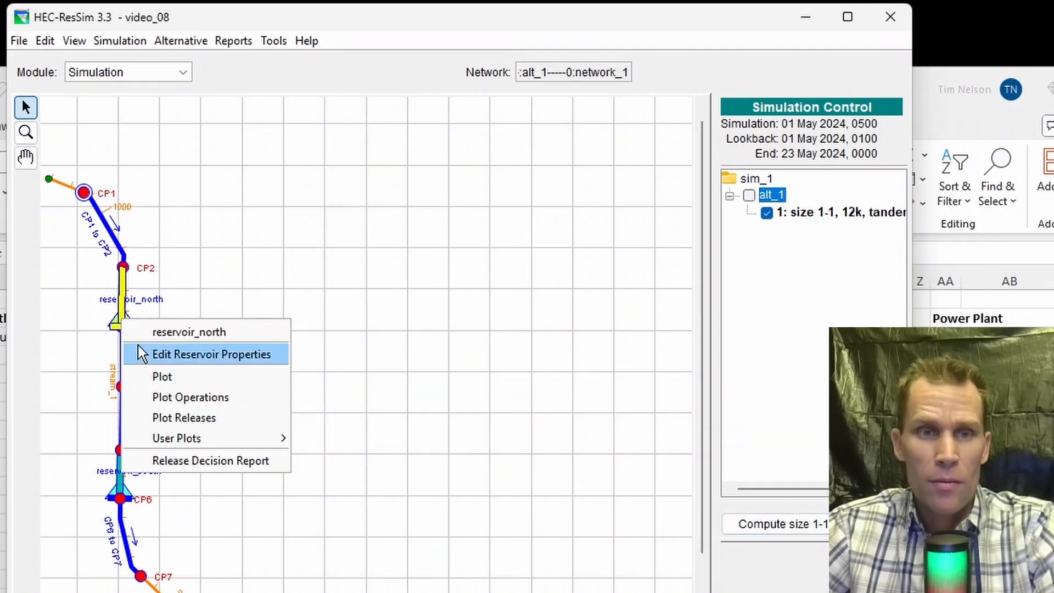
left_click(162, 375)
left_click_drag(358, 162, 401, 3)
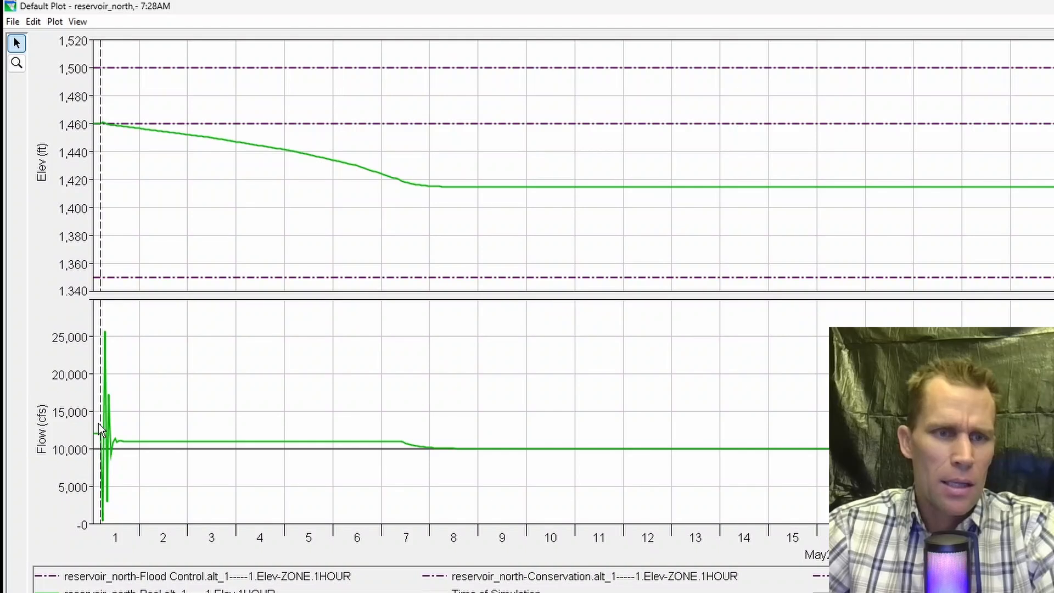
Zoom in on the flows after the initial spikes in the reservoir_north plot, and plot the results for reservoir_south
left_click(17, 63)
left_click_drag(119, 434, 472, 471)
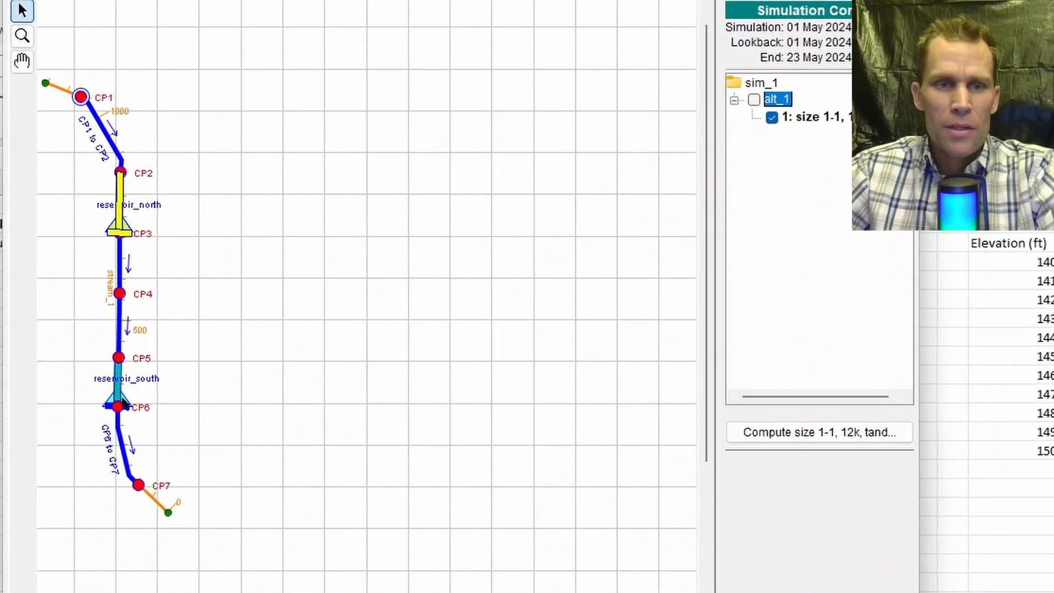
right_click(122, 403)
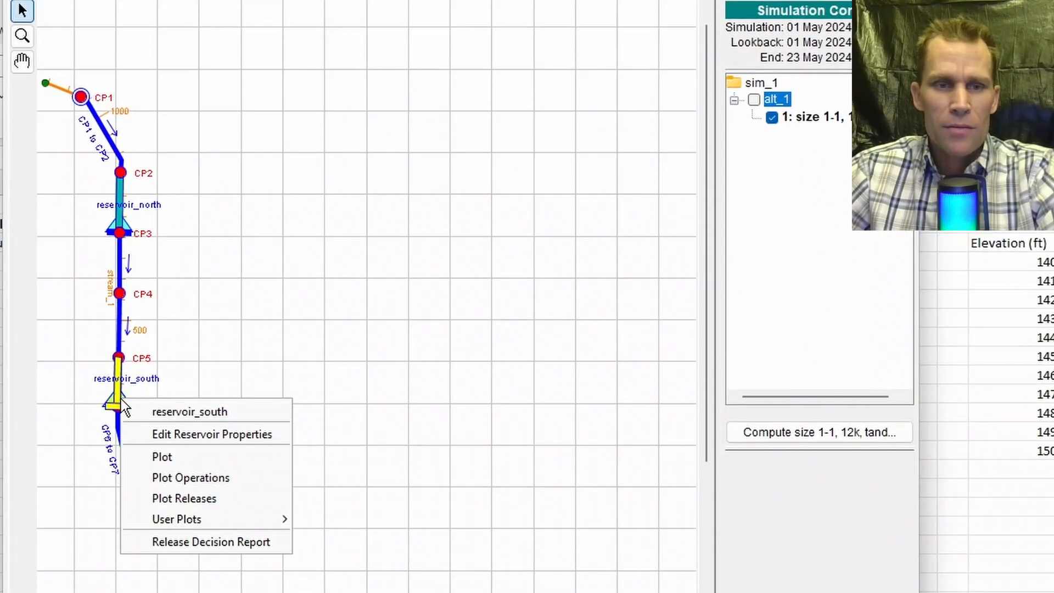
left_click(167, 458)
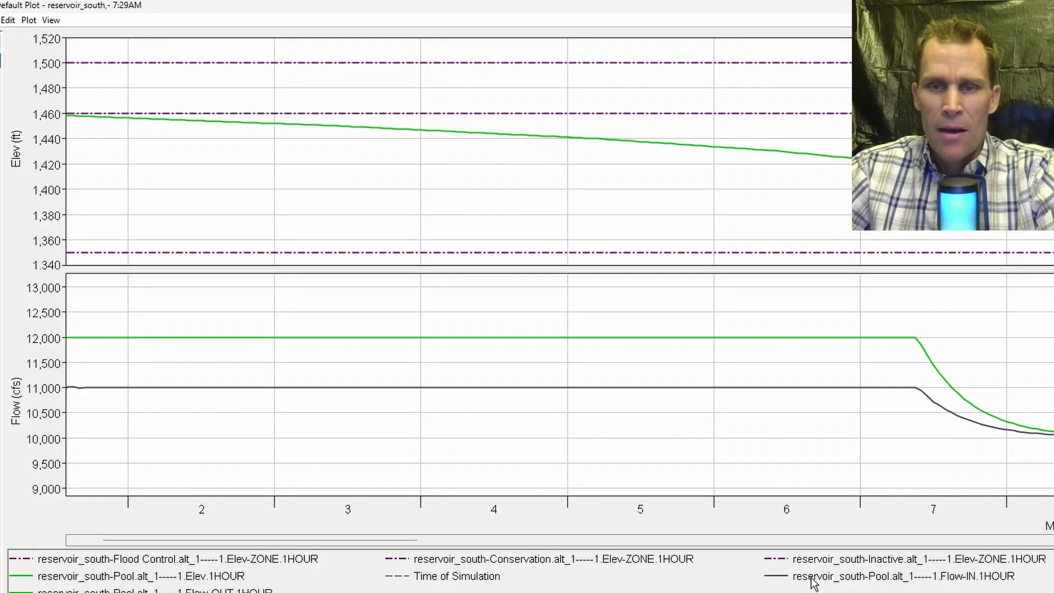
Highlight the Flow-IN and Flow-OUT curves of the reservoir_south pool and compare them along the enlarged plot
left_click(830, 583)
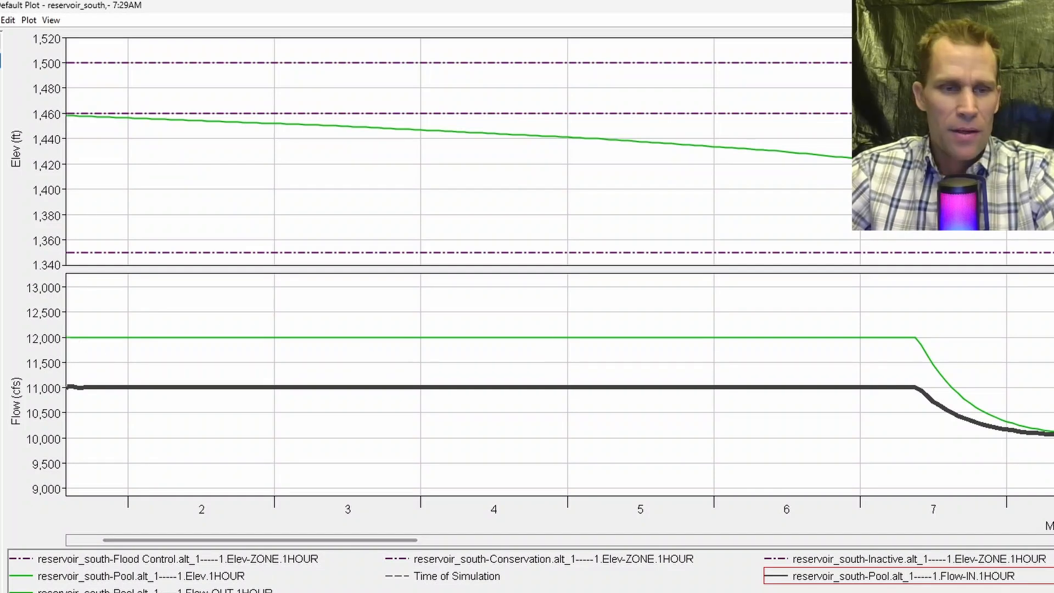
left_click(109, 590)
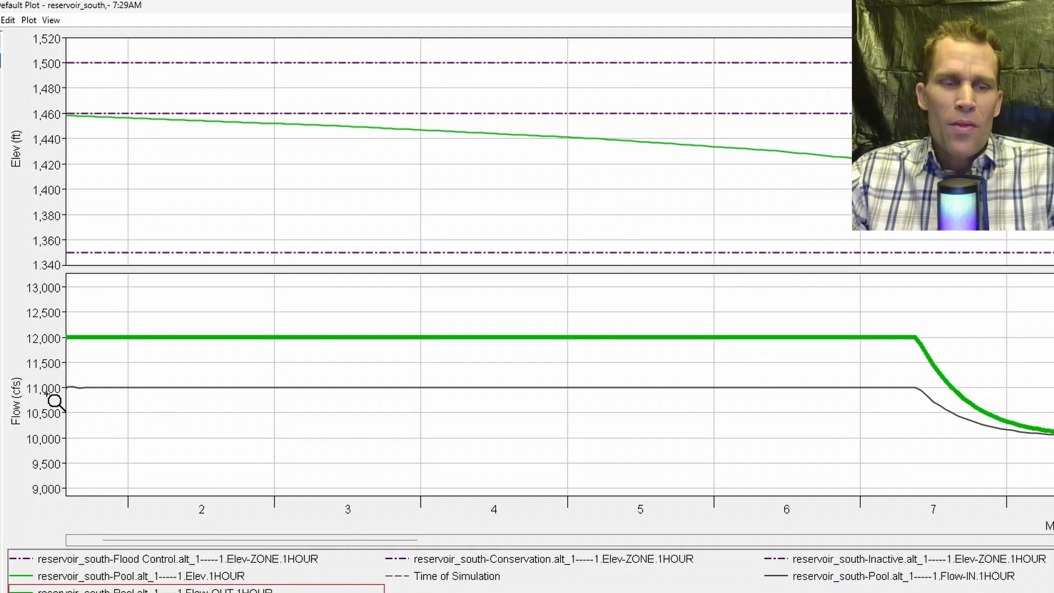
mouse_move(416, 401)
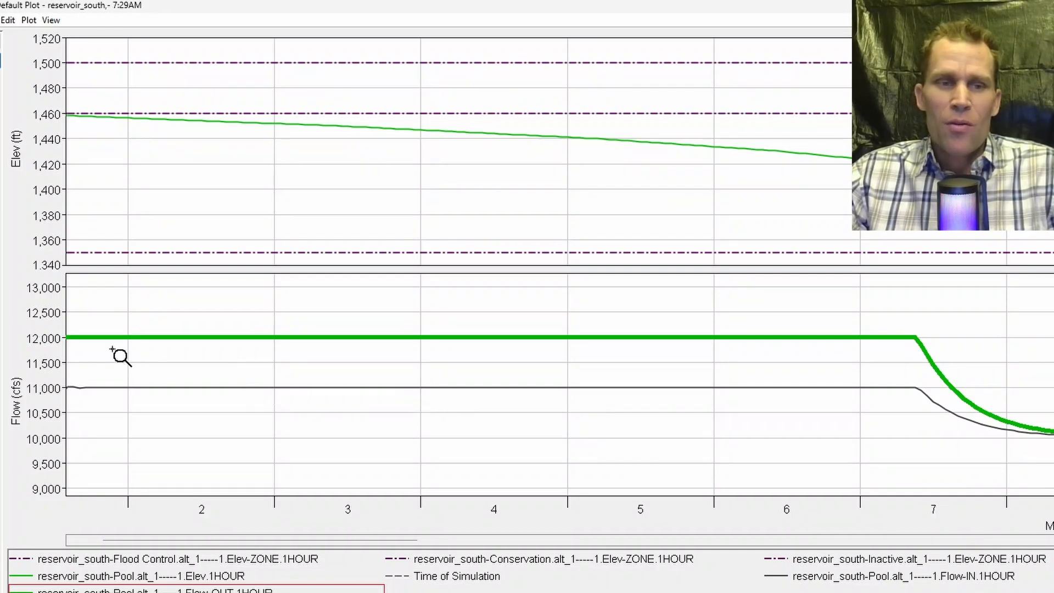
mouse_move(442, 350)
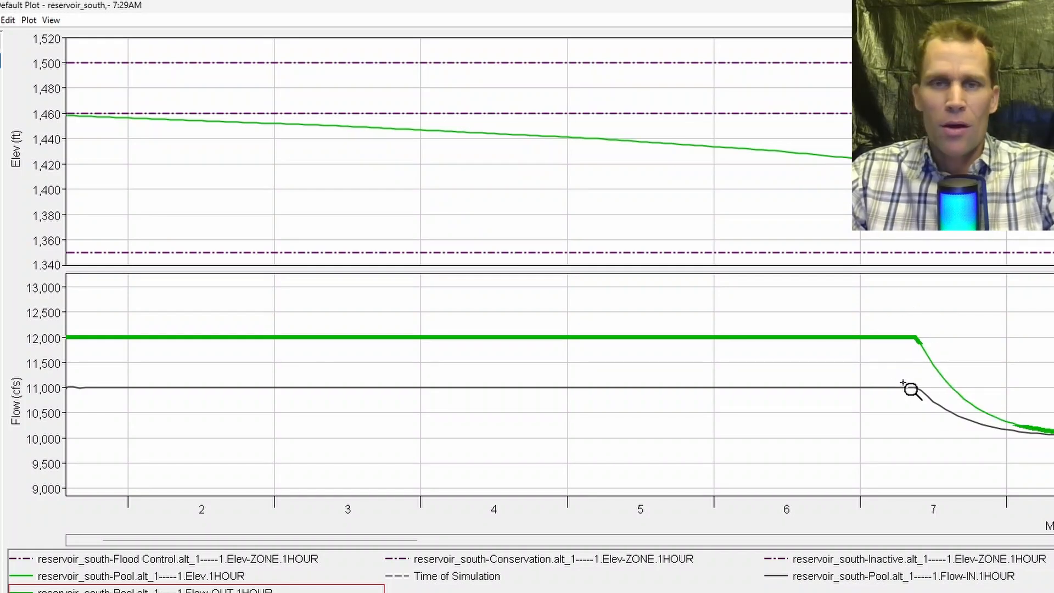
mouse_move(914, 391)
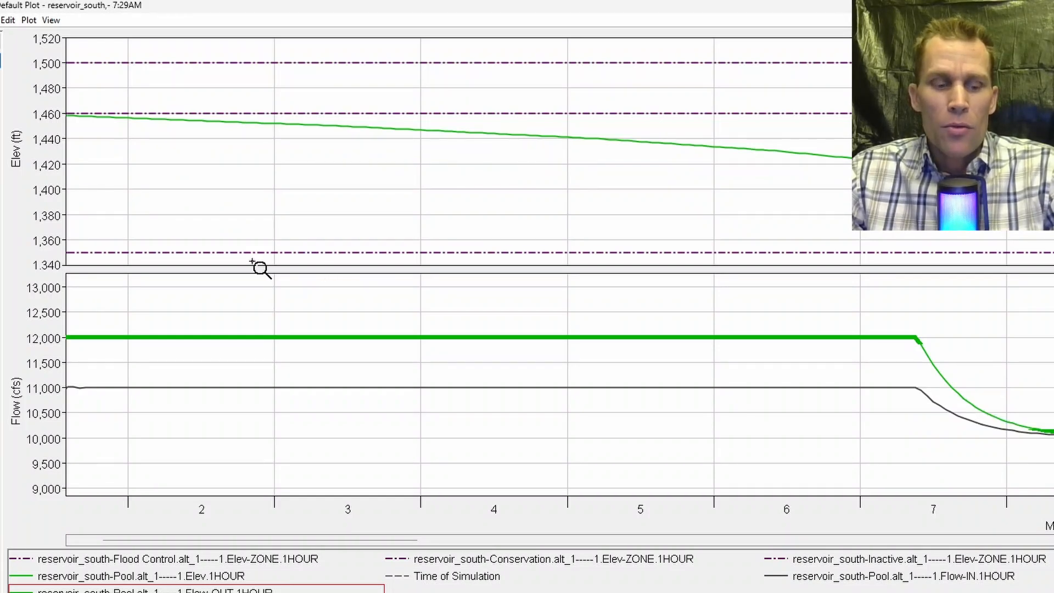
mouse_move(250, 259)
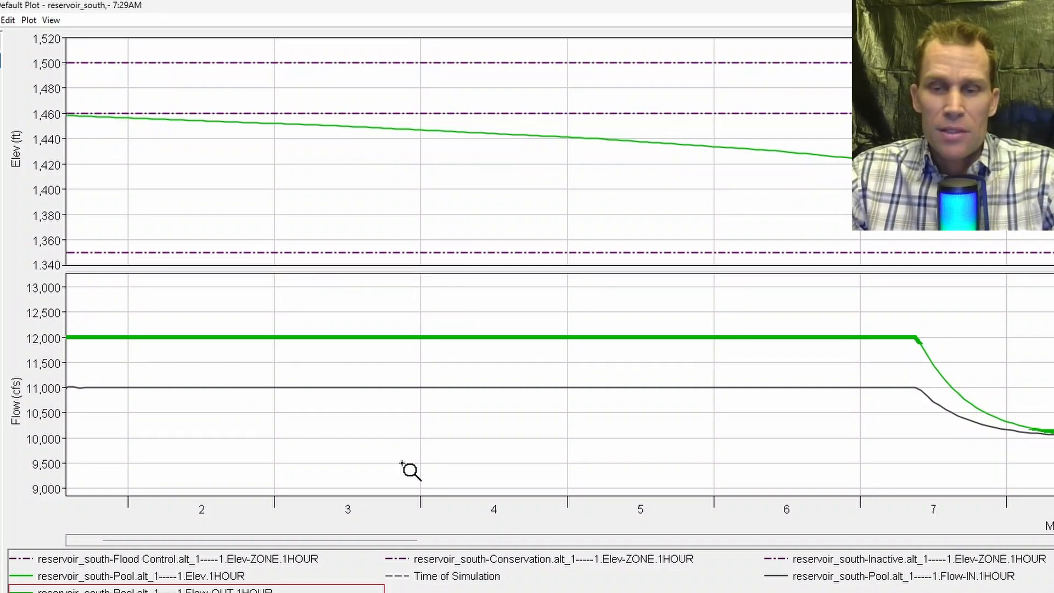
left_click(816, 580)
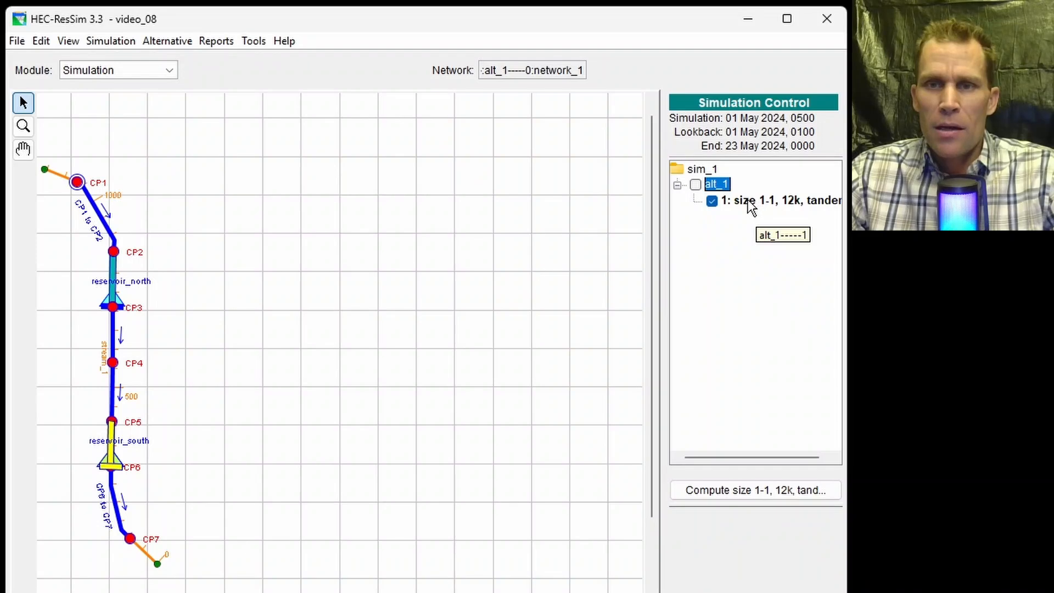
Create a new trial named "size 2-1, 12k, tandem" based on the "size 1-1, 12k, tandem" trial, agreeing to save the parent
left_click(748, 203)
left_click(709, 184)
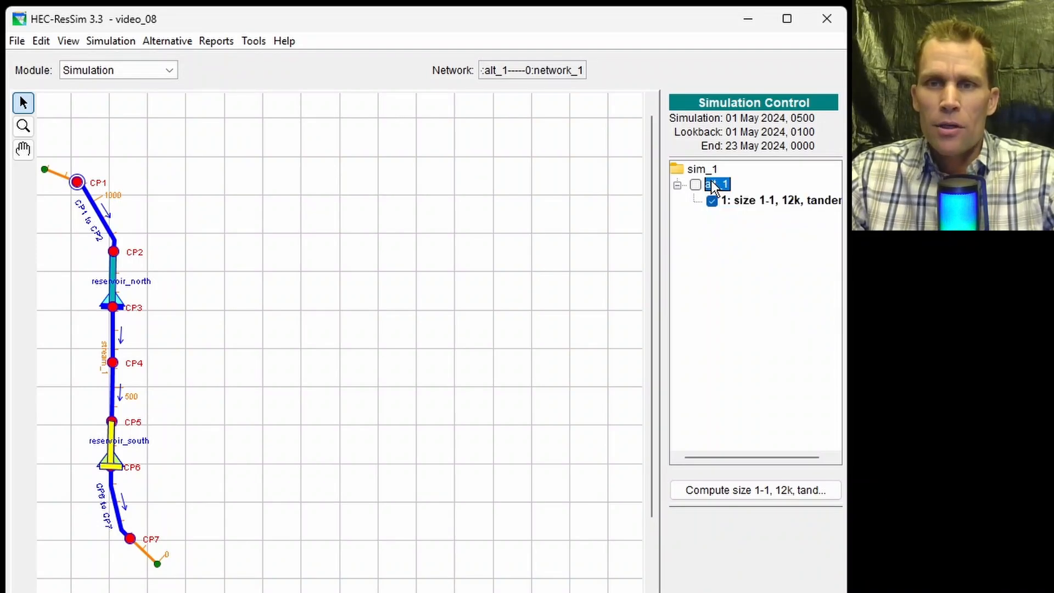
left_click(745, 202)
right_click(747, 203)
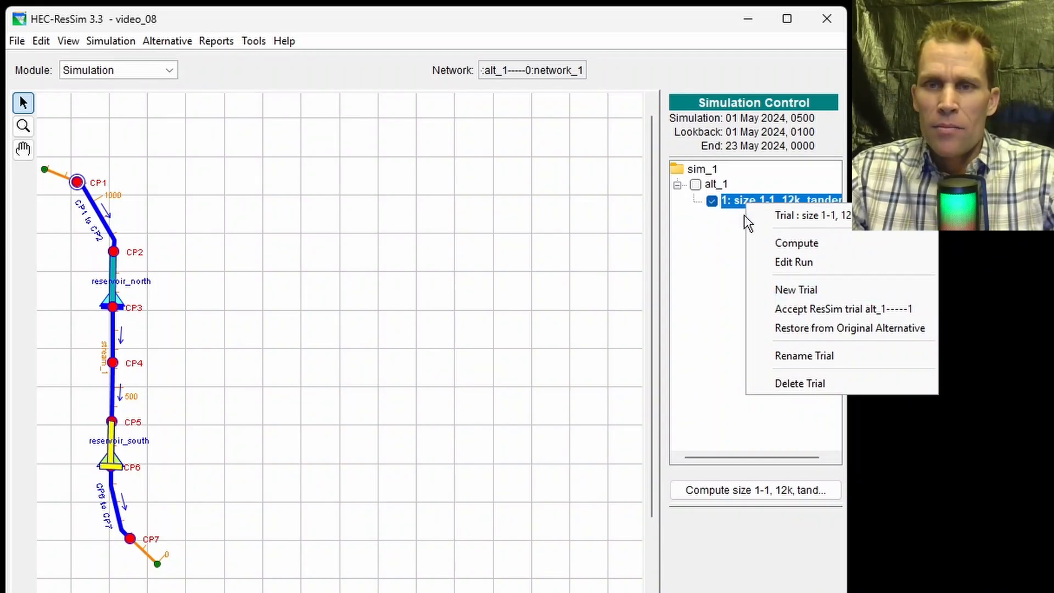
left_click(791, 290)
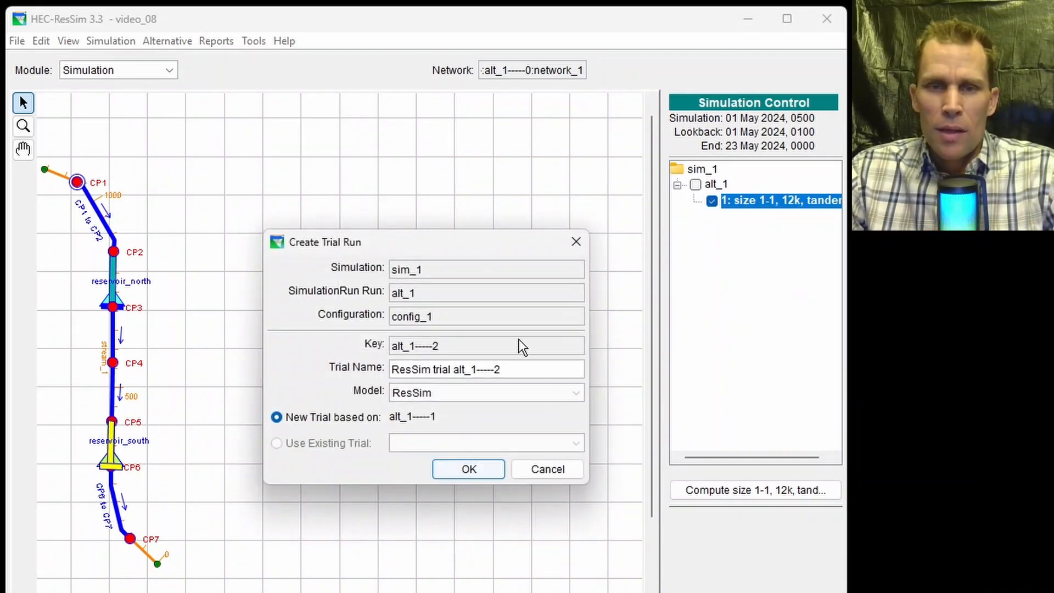
left_click(521, 367)
key("ctrl+a")
type("size")
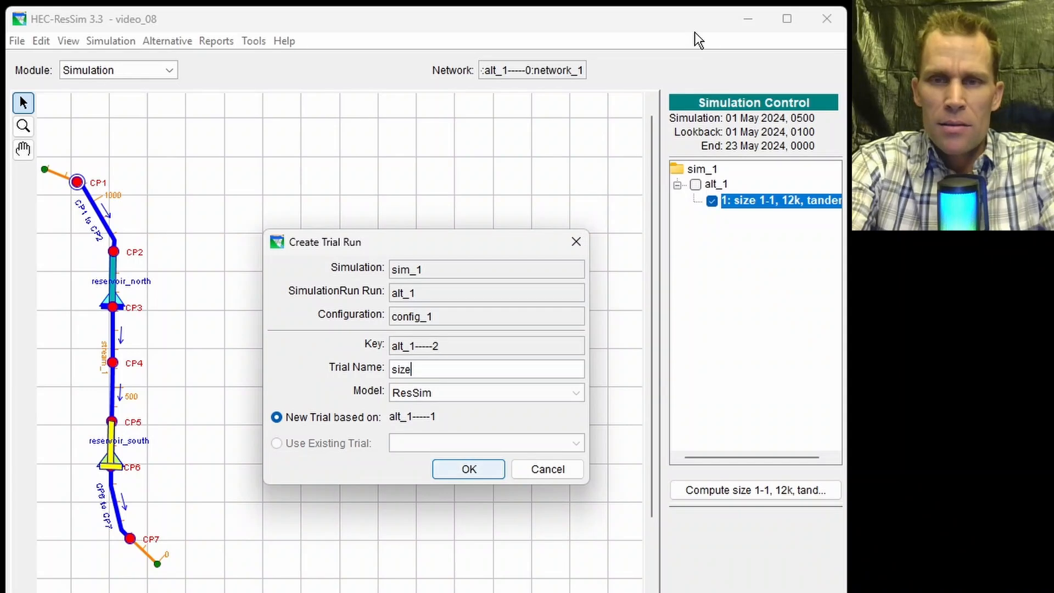
type(" 2-1")
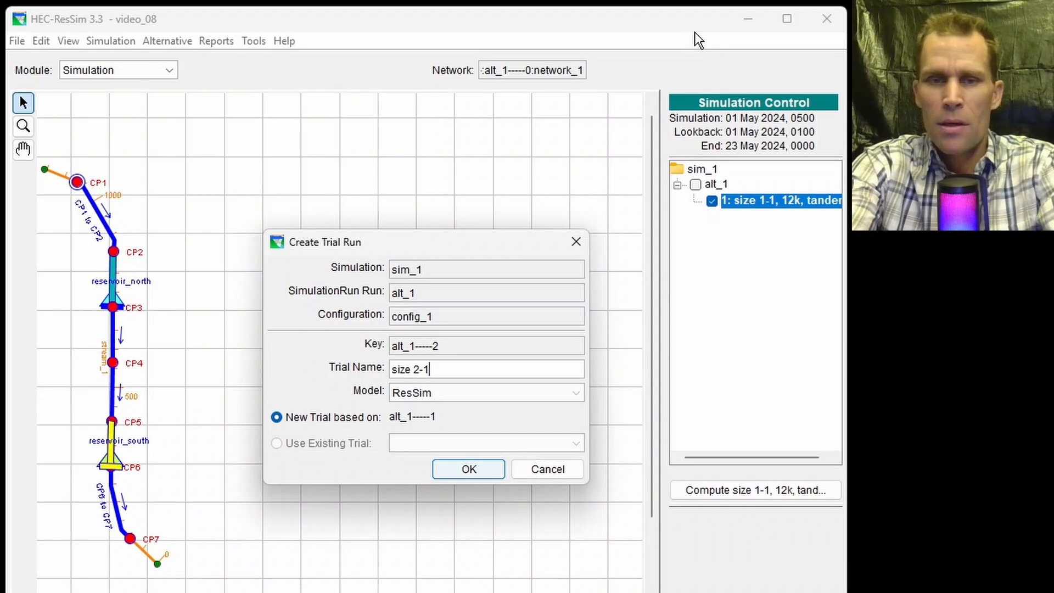
type(", 12k")
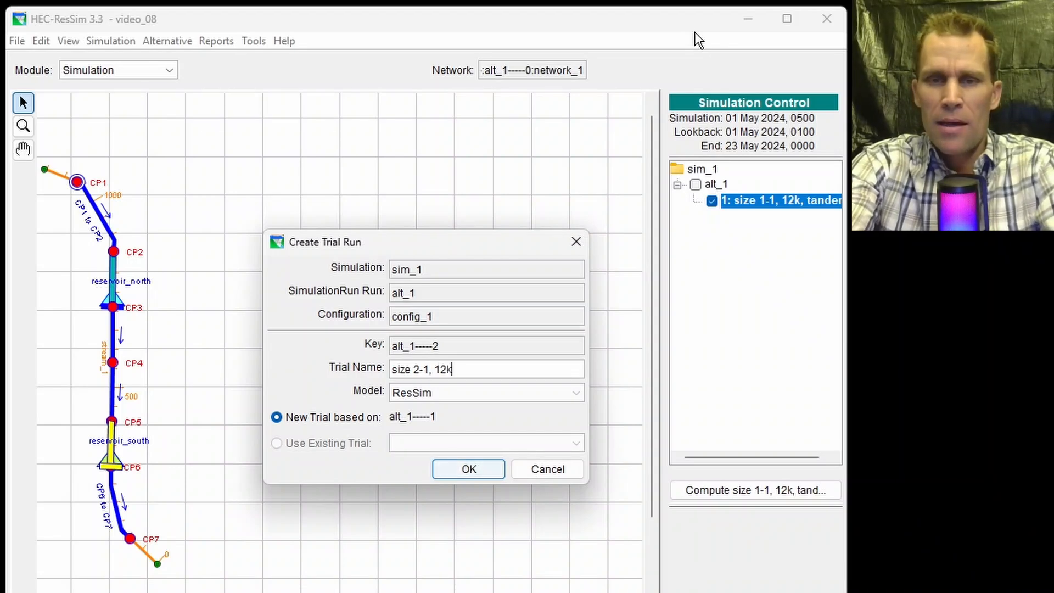
type(", tandem")
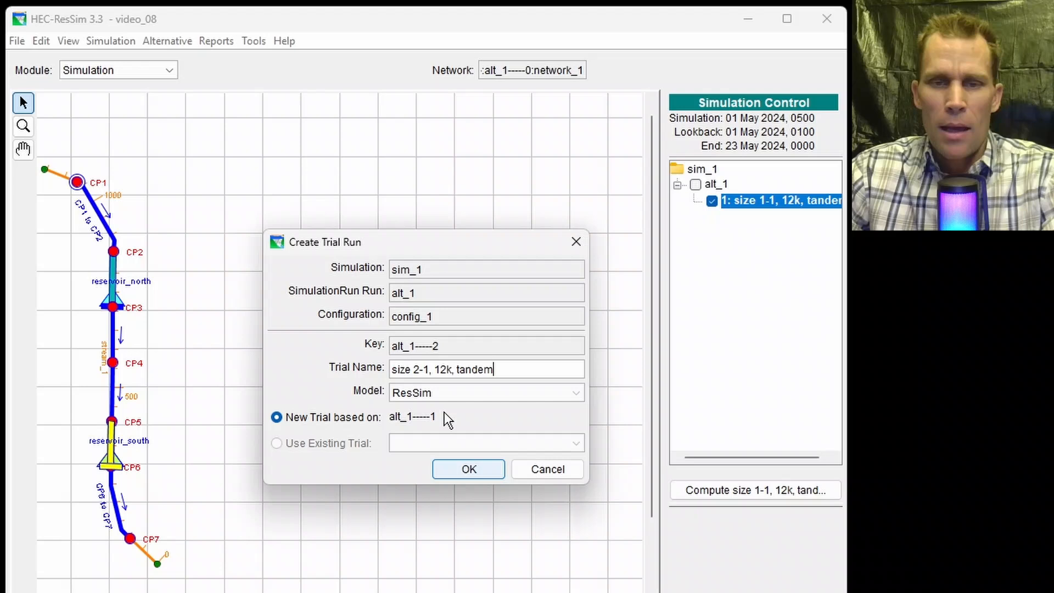
left_click(467, 470)
left_click(392, 386)
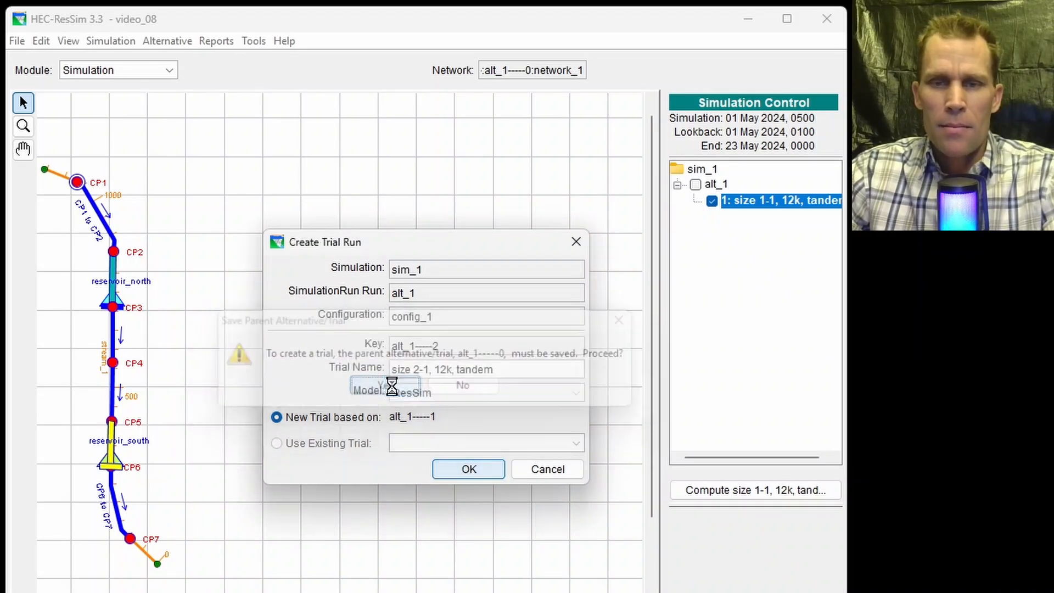
Edit the "size 2-1, 12k, tandem" trial and show the physical pool data of reservoir_north in its reservoir editor
left_click(734, 218)
right_click(734, 218)
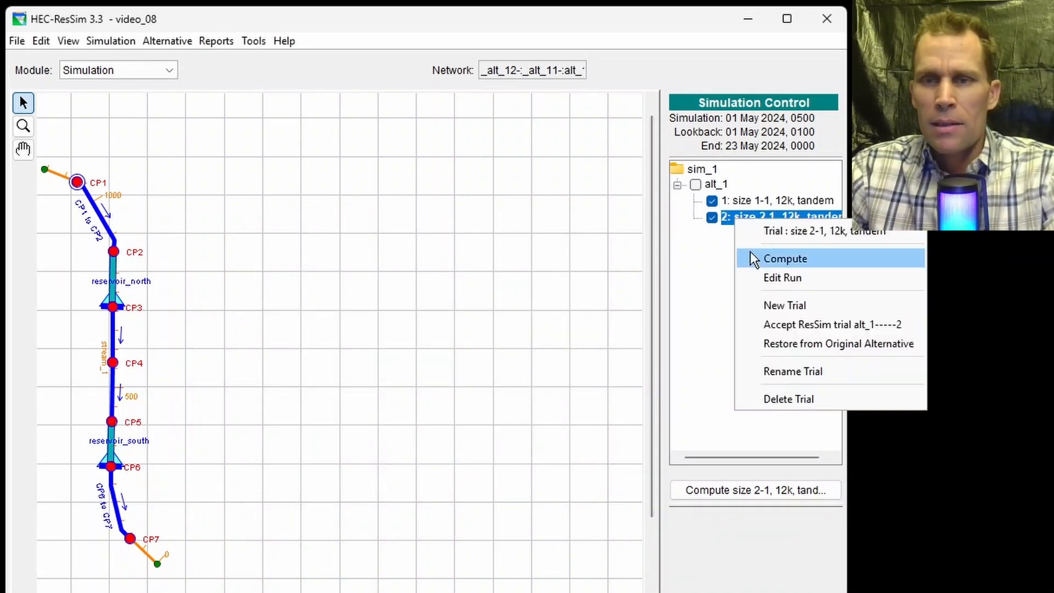
left_click(771, 279)
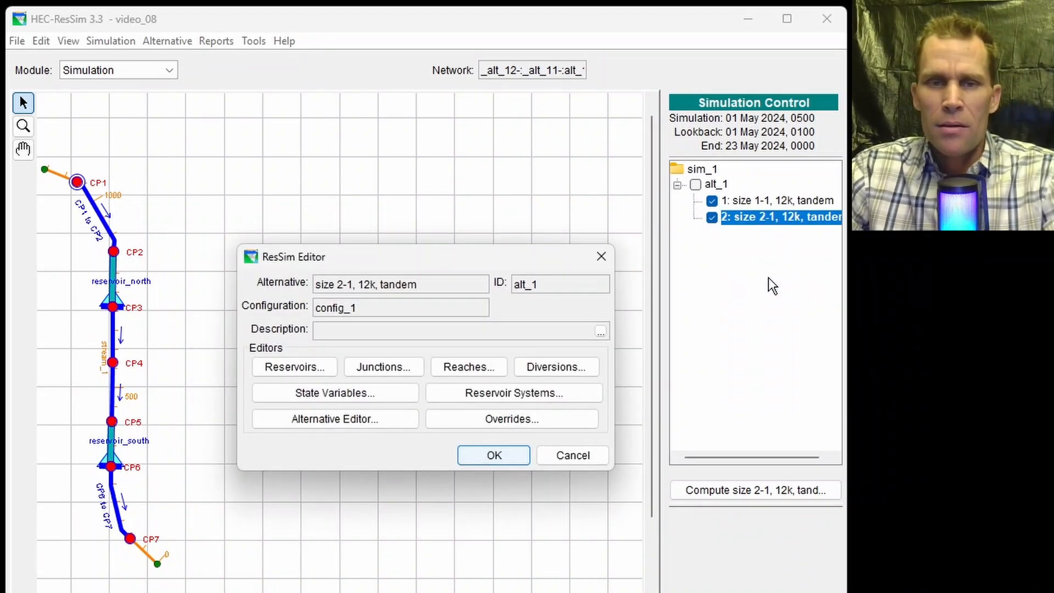
left_click(289, 367)
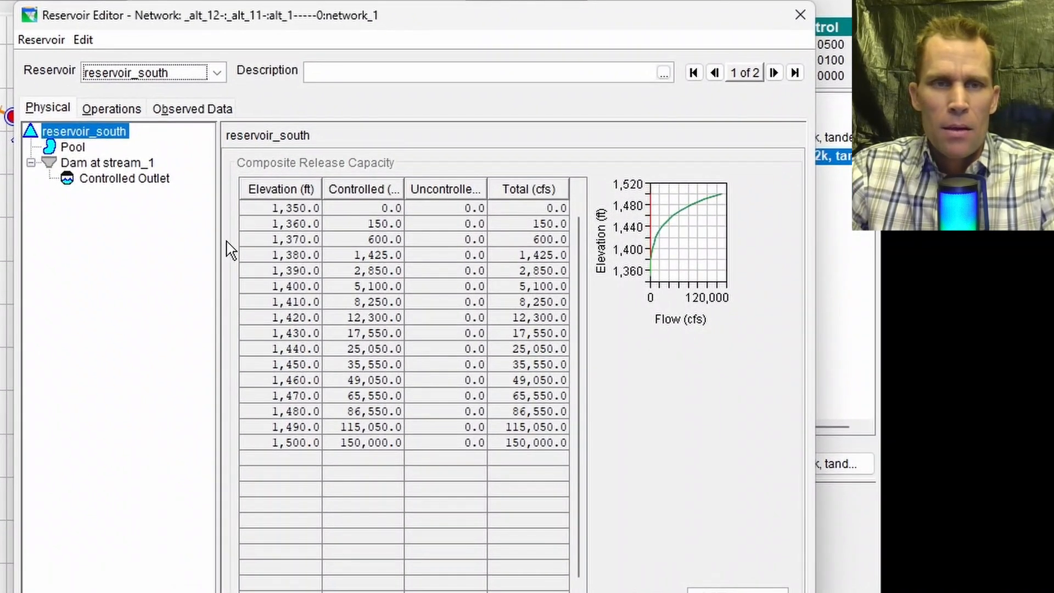
left_click(195, 144)
left_click(158, 111)
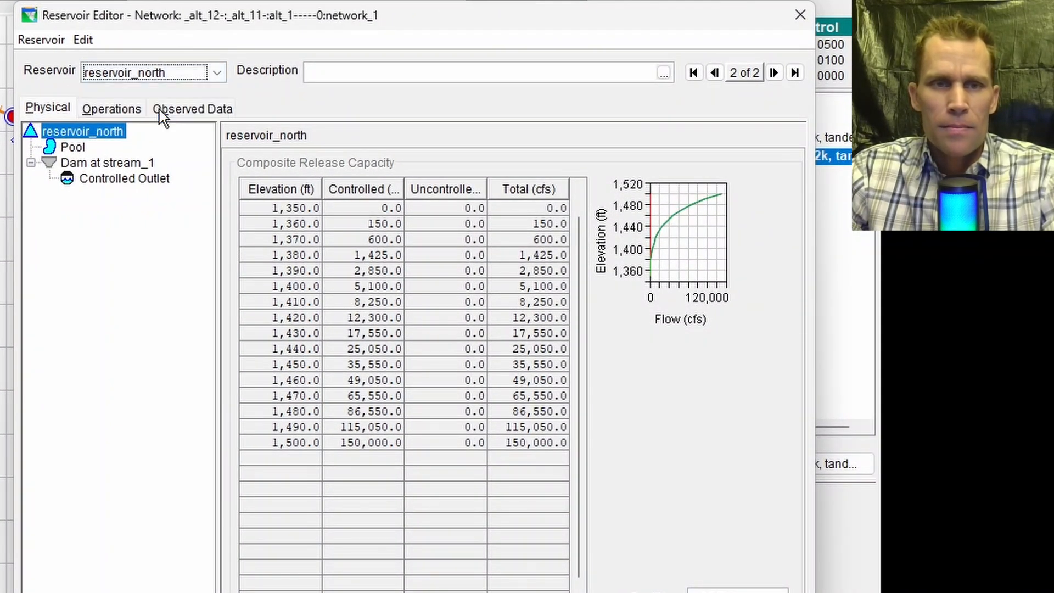
left_click(73, 147)
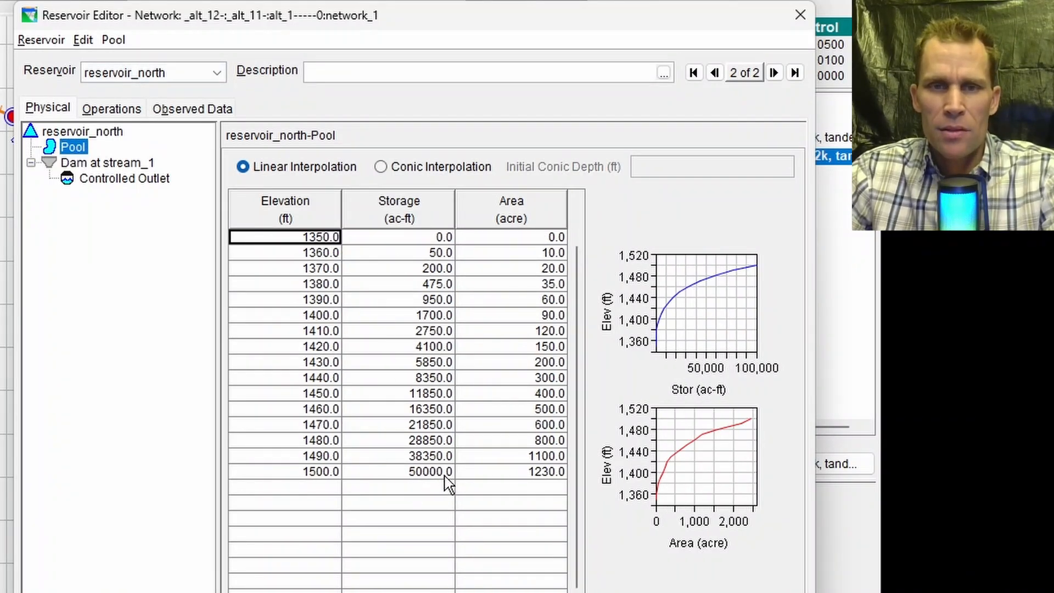
Replace the reservoir_north pool table with doubled storage and area values, reaching 100000 ac-ft and 2460 acres at 1500 ft, and accept the trial's edits
left_click(278, 253)
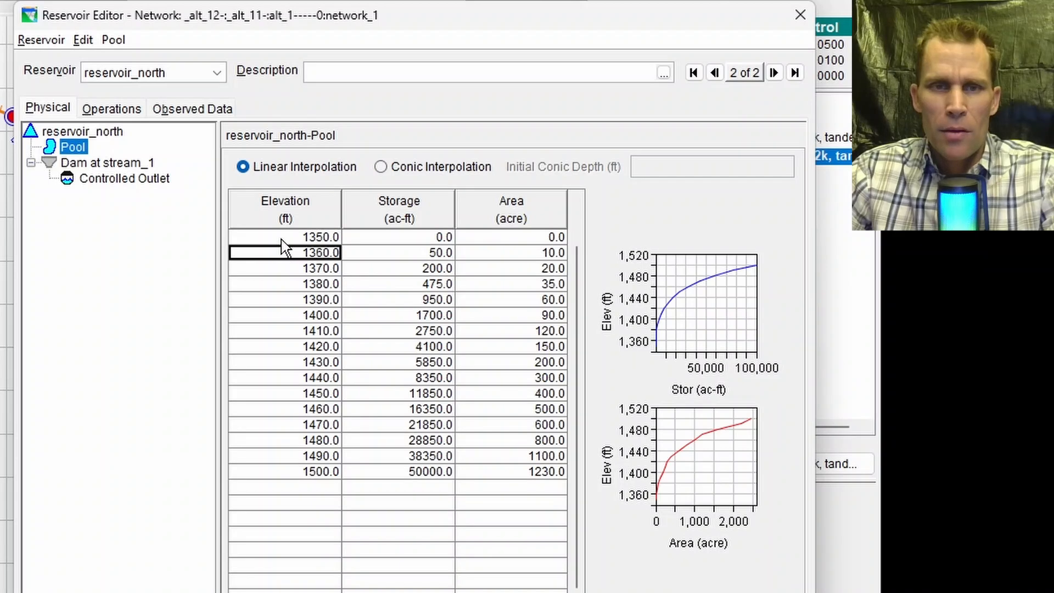
left_click(281, 241)
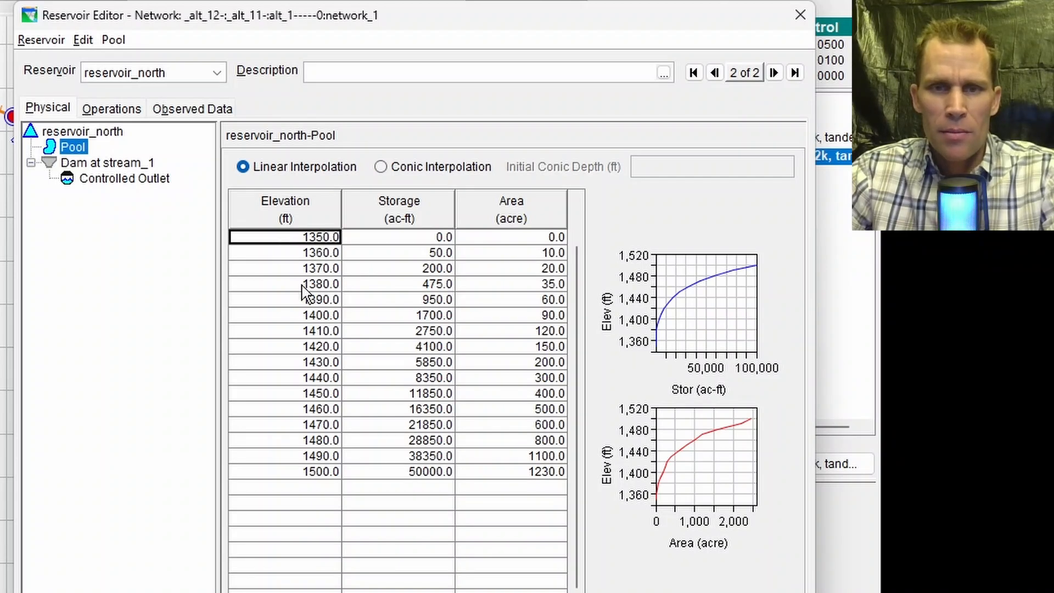
type("1350.0\t0.0\t0.0 1360.0\t100.0\t20.0 1370.0\t400.0\t40.0 1380.0\t950.0\t70.0 1390.0\t1900.0\t120.0 1400.0\t3400.0\t180.0 1410.0\t5500.0\t240.0 1420.0\t8200.0\t300.0 1430.0\t11700.0\t400.0 1440.0\t16700.0\t600.0 1450.0\t23700.0\t800.0 1460.0\t32700.0\t1000.0 1470.0\t43700.0\t1200.0 1480.0\t57700.0\t1600.0 1490.0\t76700.0\t2200.0 1500.0\t100000.0\t2460.0")
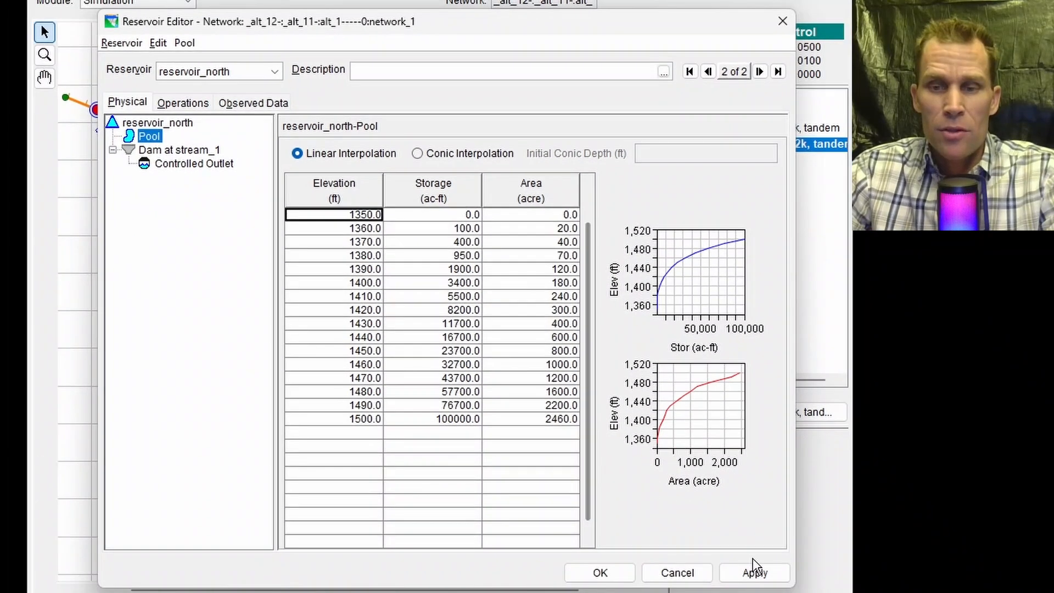
left_click(755, 568)
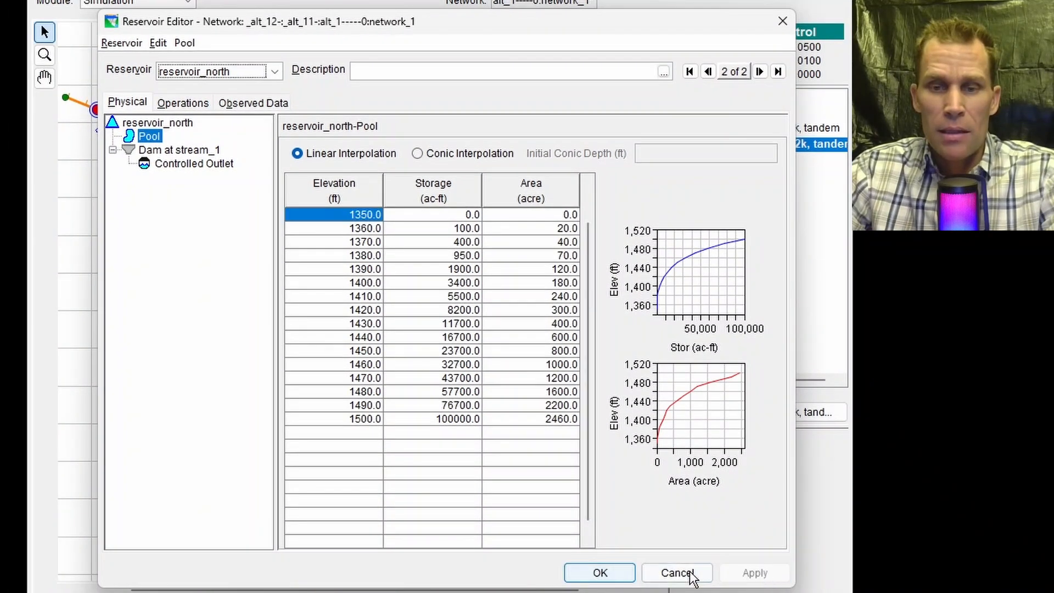
left_click(604, 570)
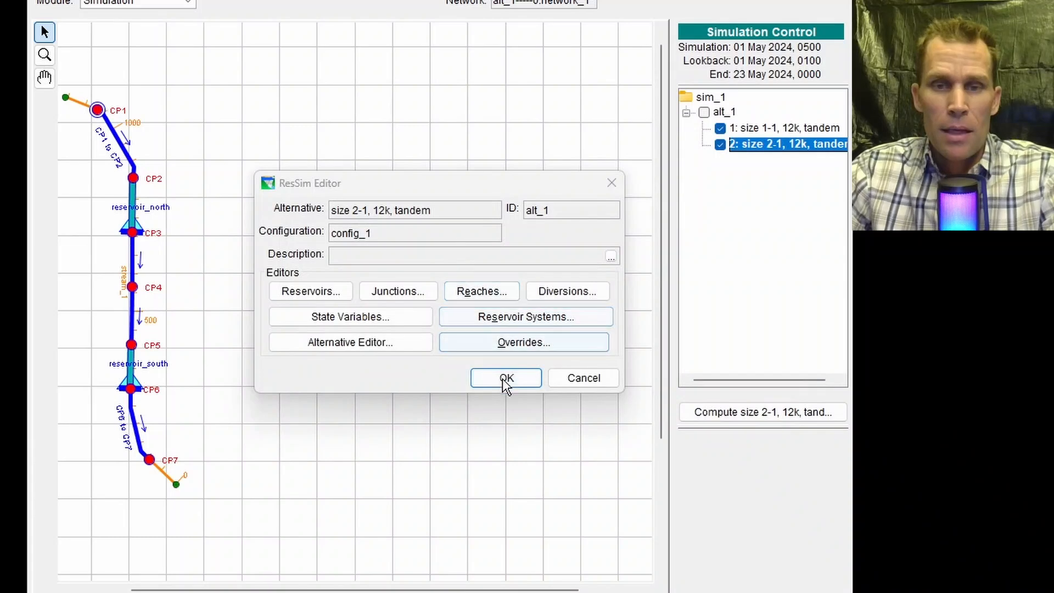
left_click(502, 380)
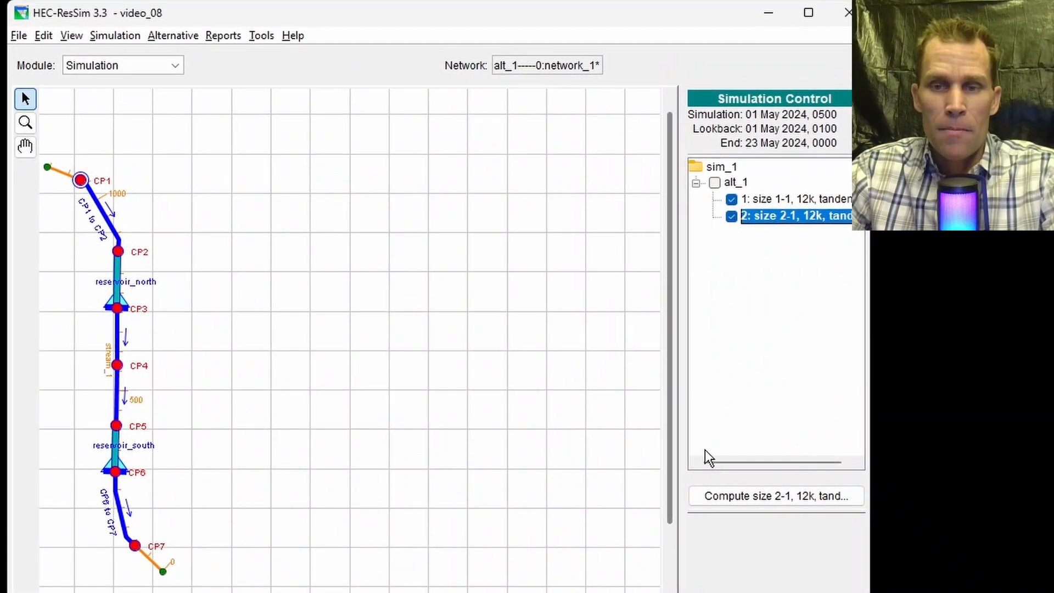
Compute the "size 2-1, 12k, tandem" trial, and plot its reservoir_north results with the "size 1-1, 12k, tandem" trial deselected
left_click(736, 495)
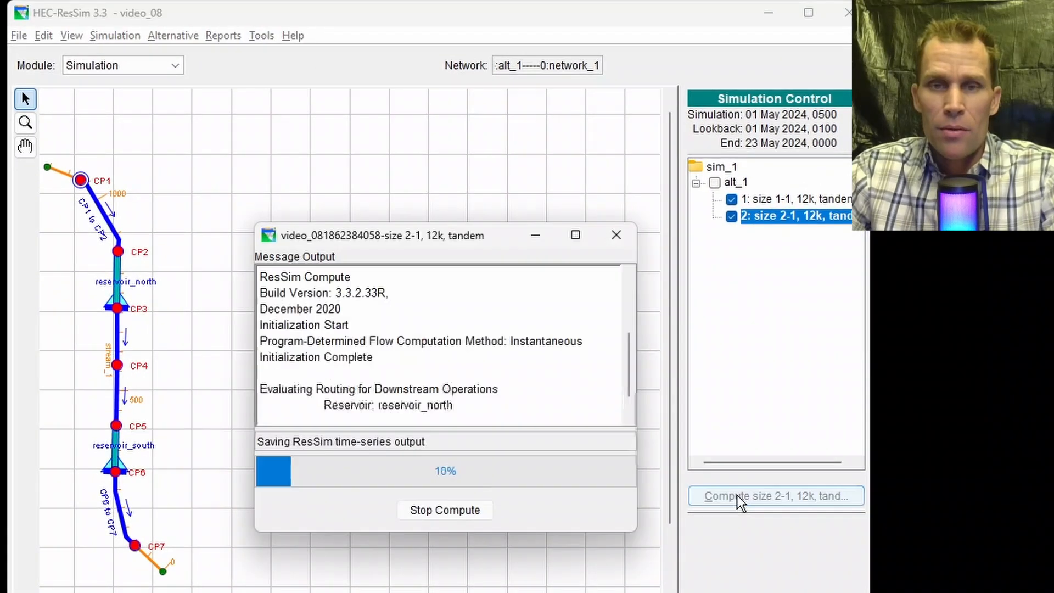
left_click(616, 235)
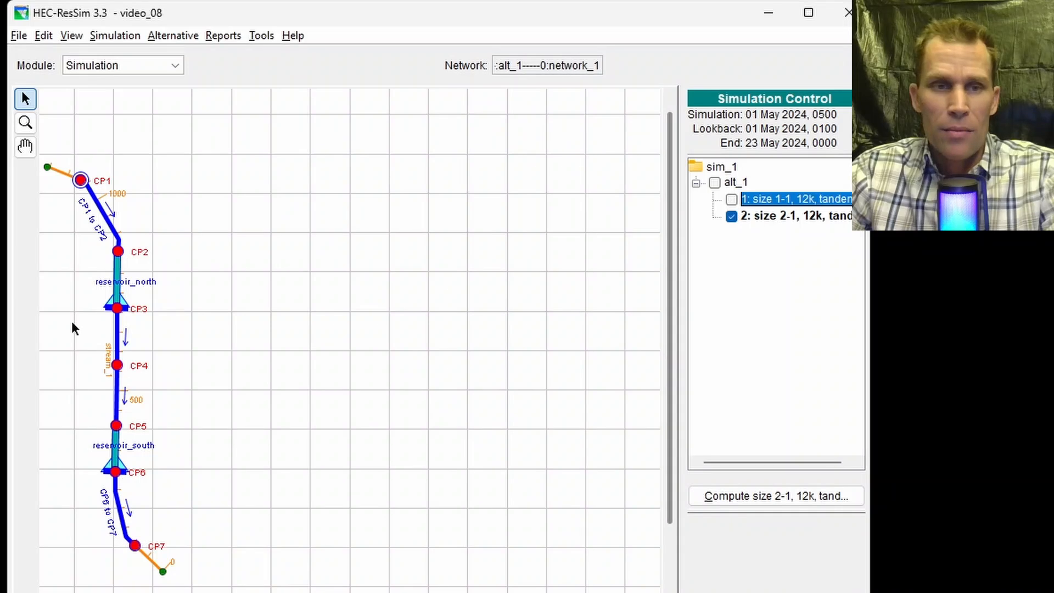
right_click(118, 297)
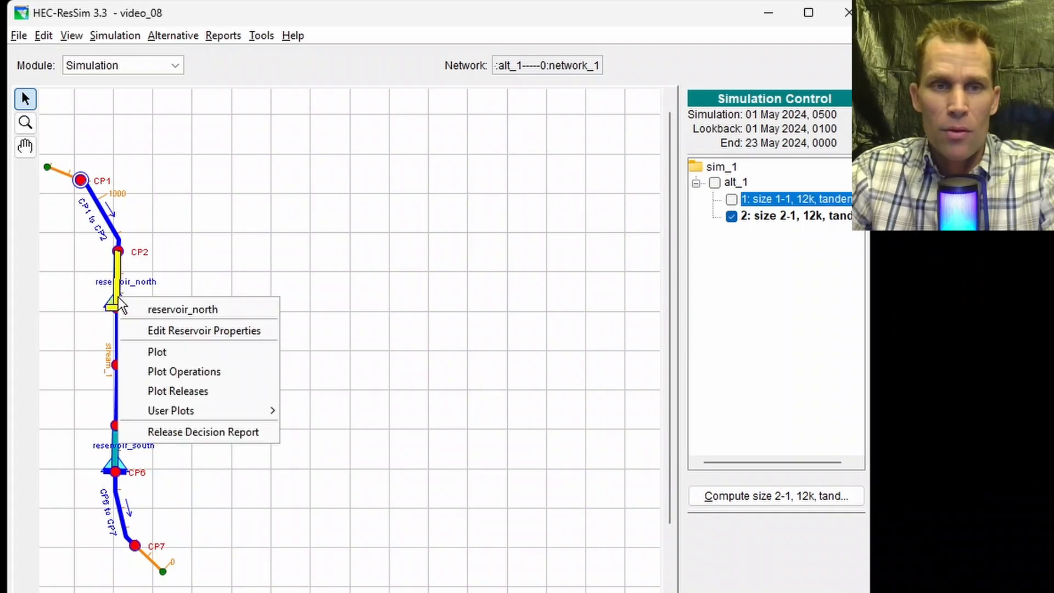
left_click(150, 350)
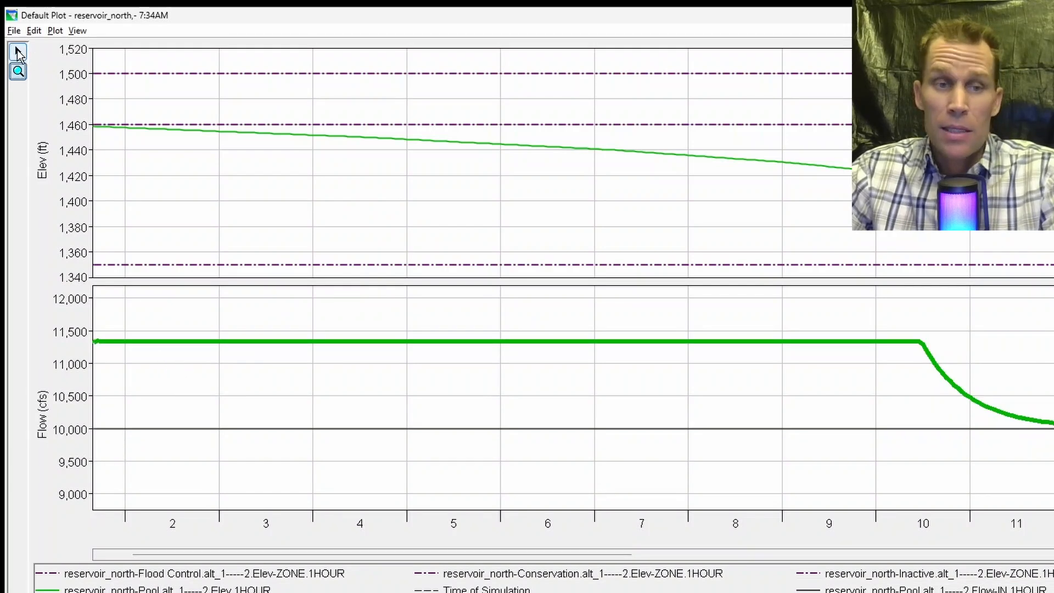
left_click(18, 52)
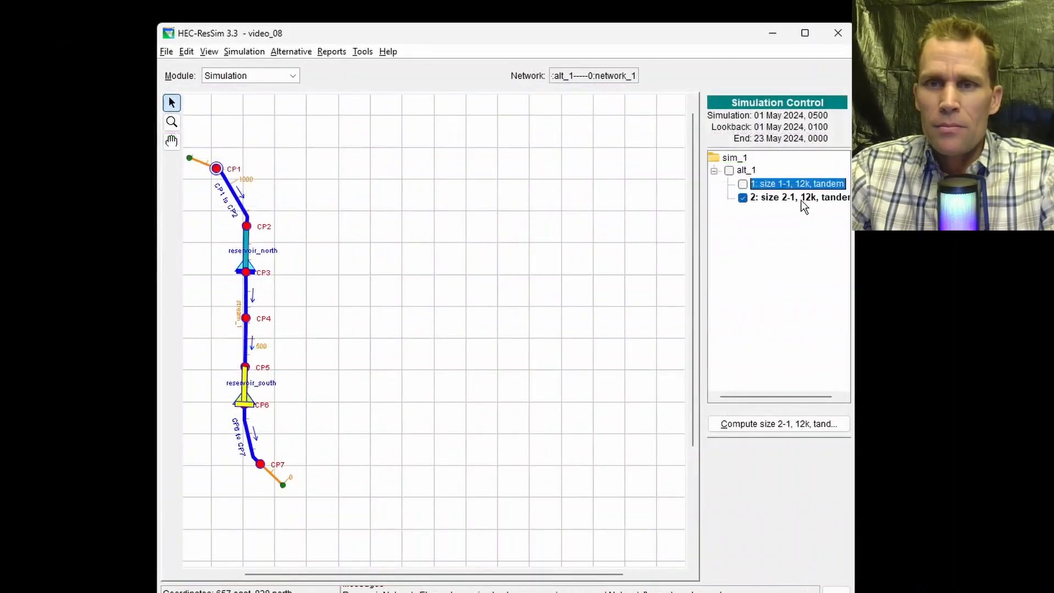
Create a new trial named "size 3-1, 12k, tandem" based on the "size 2-1, 12k, tandem" trial
right_click(771, 202)
left_click(793, 270)
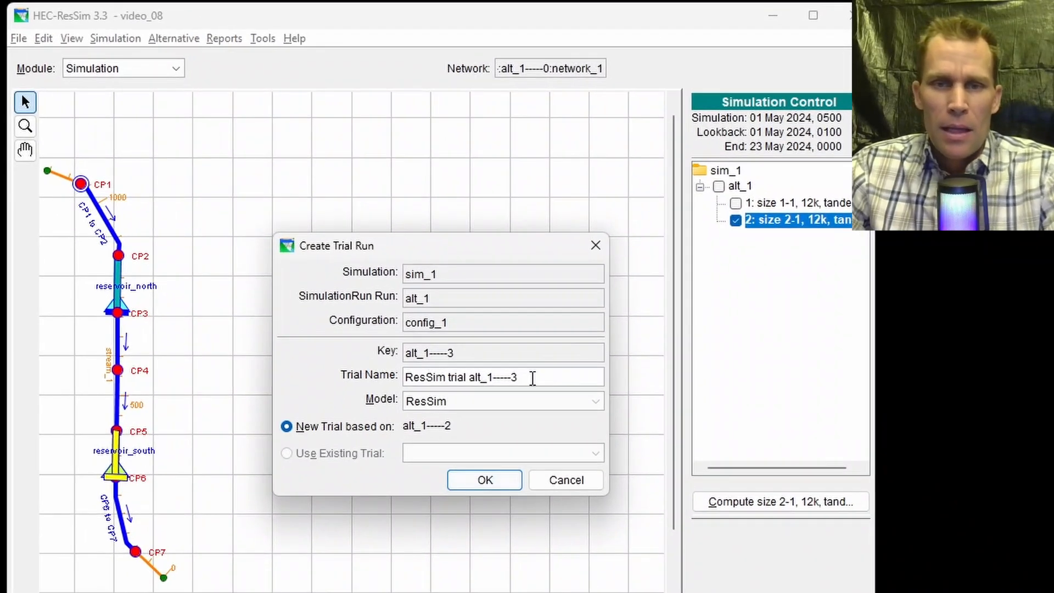
left_click_drag(532, 378, 324, 376)
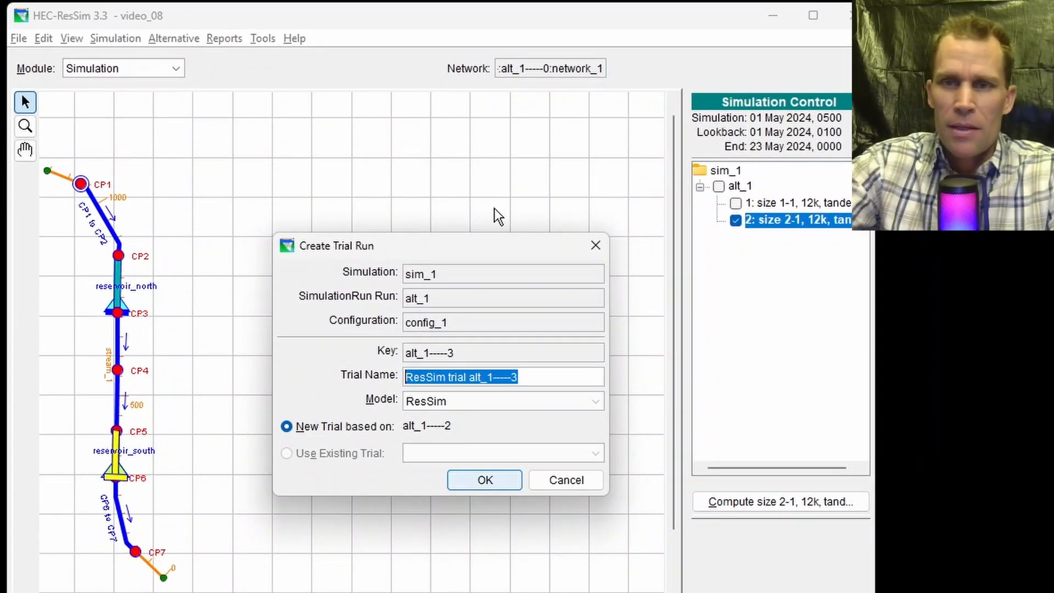
type("size ")
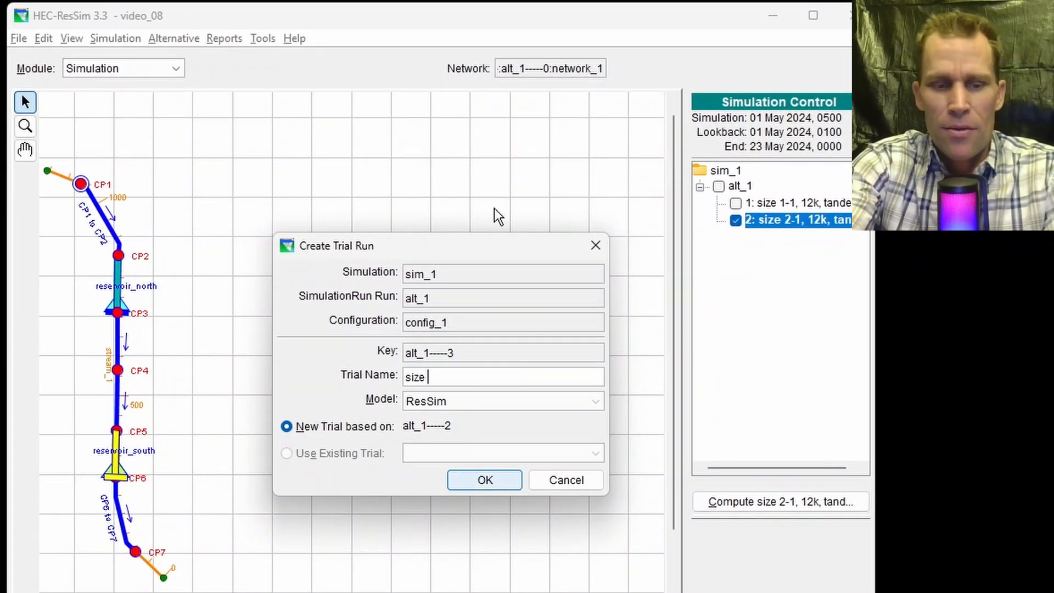
type("3-1, 12k")
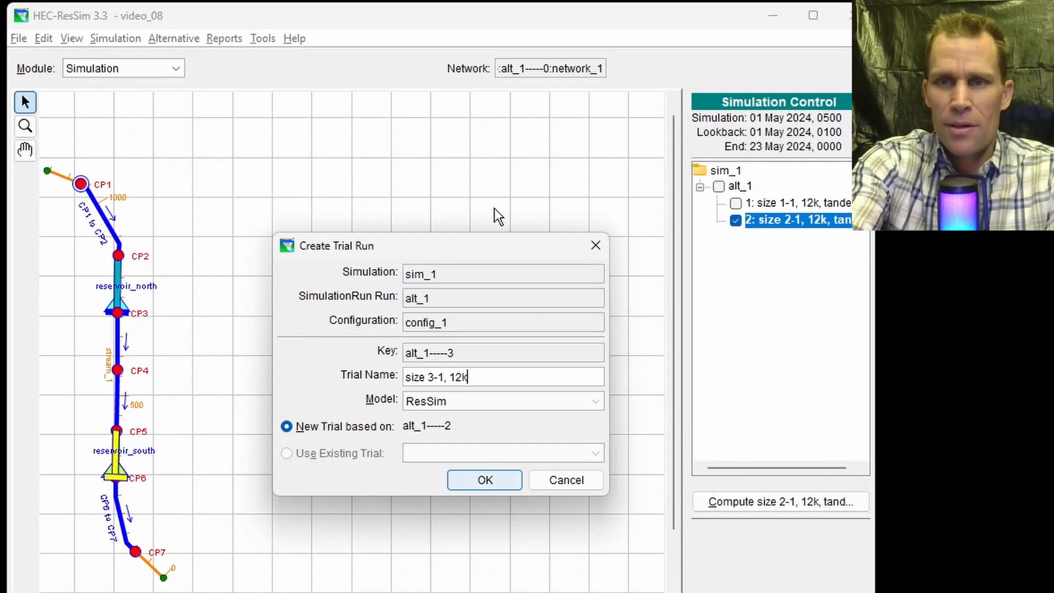
type(", tandem")
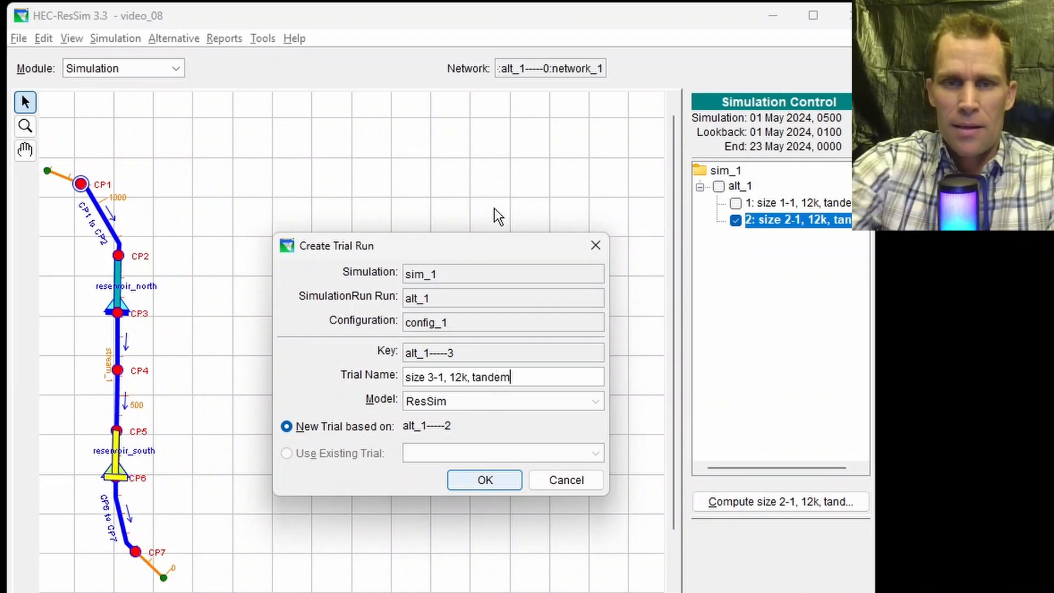
left_click(485, 478)
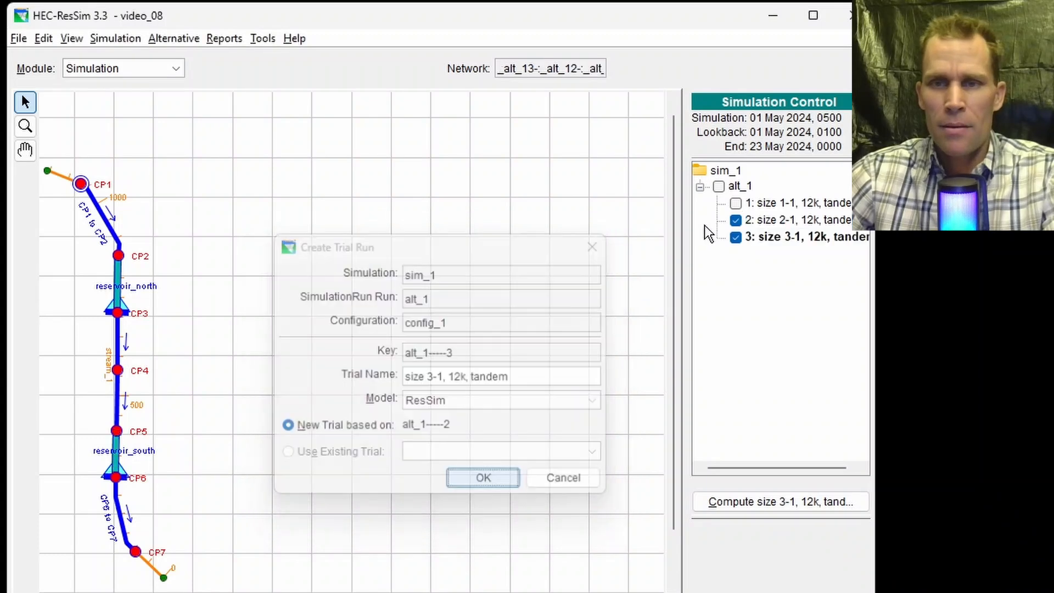
Edit the "size 3-1, 12k, tandem" trial and show the physical pool data of reservoir_north in its reservoir editor
right_click(762, 238)
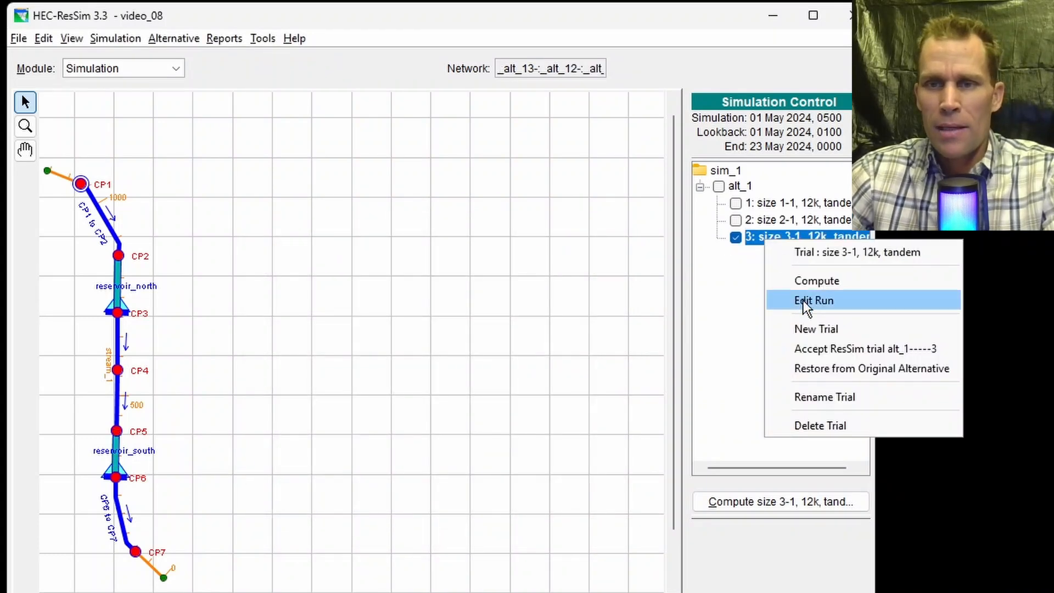
left_click(818, 302)
left_click(316, 378)
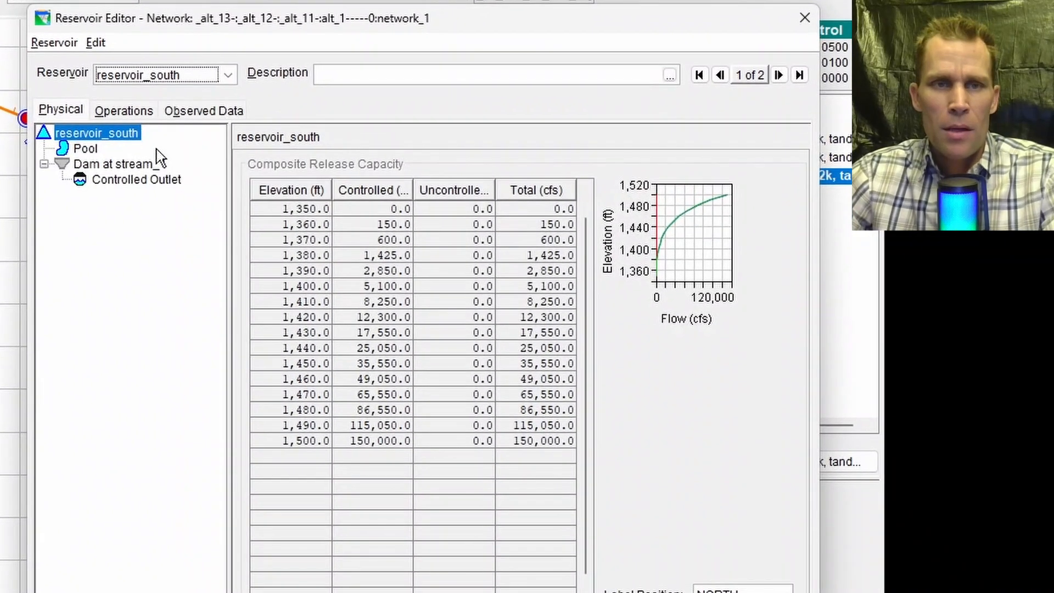
left_click(173, 75)
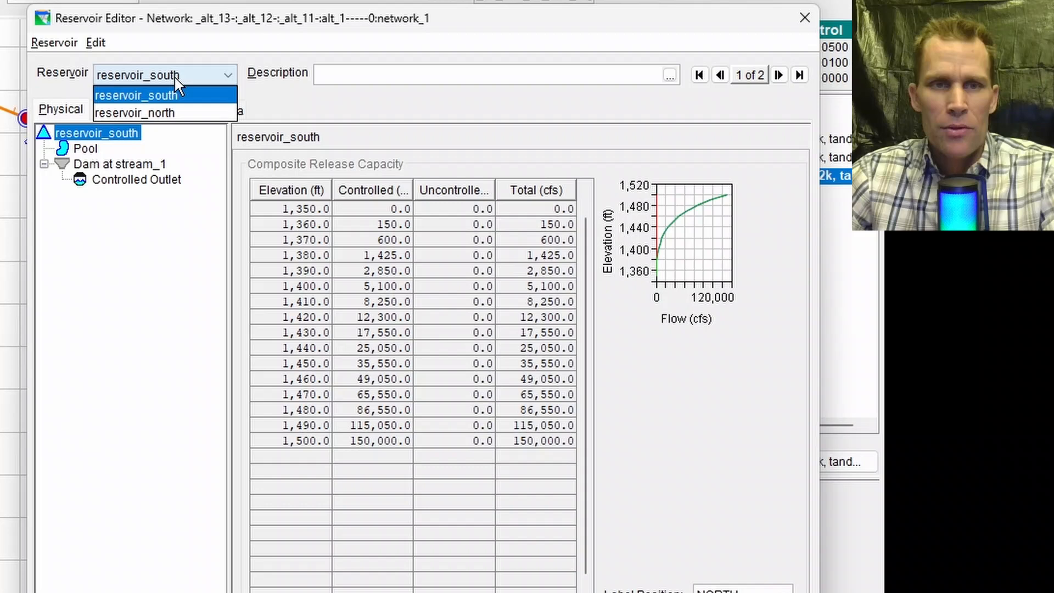
left_click(183, 110)
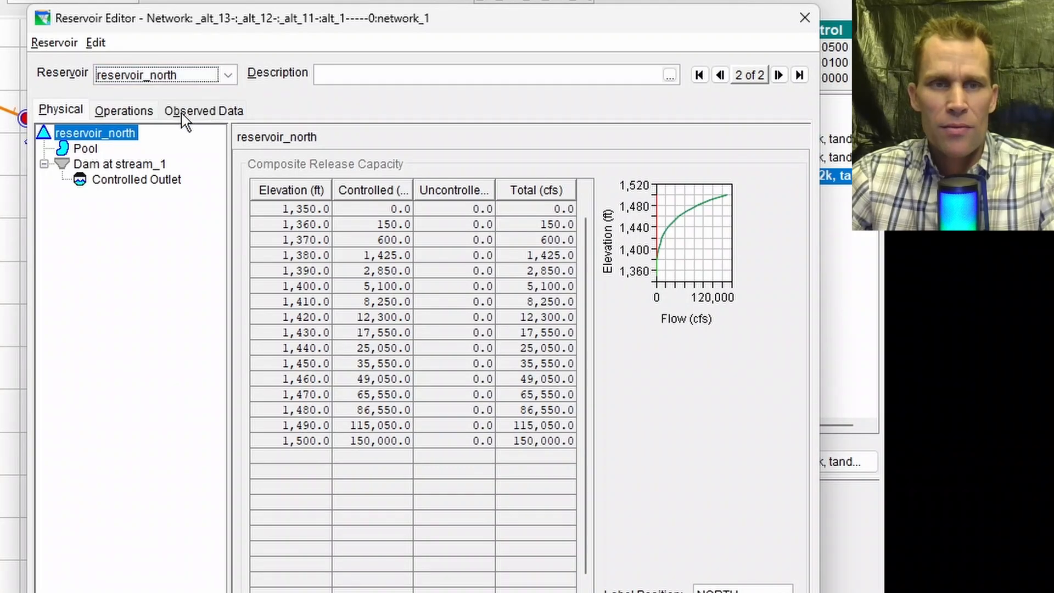
left_click(89, 150)
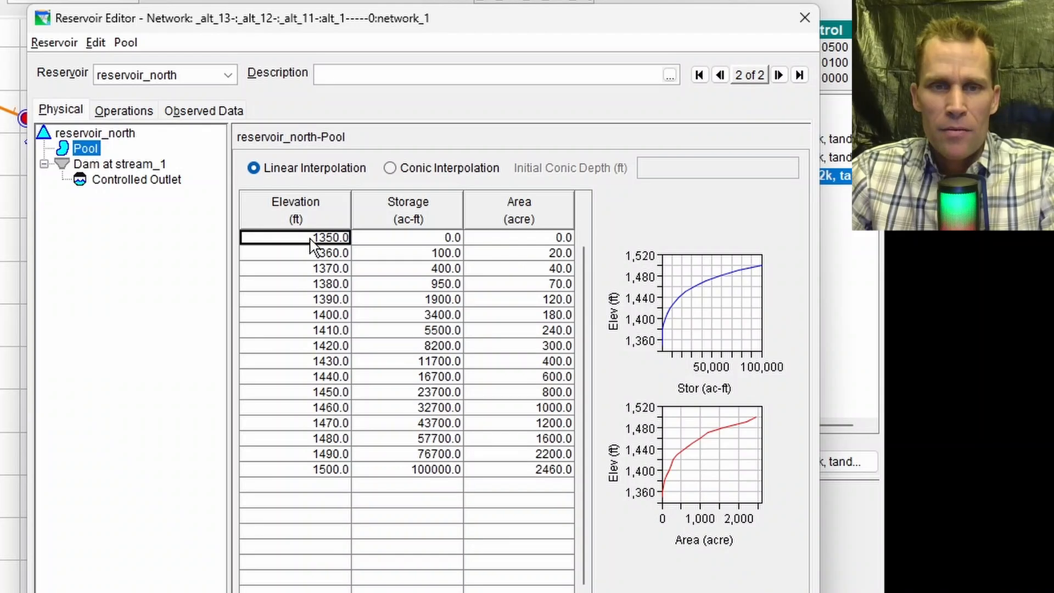
Replace the reservoir_north pool table with tripled storage and area values, reaching 150000 ac-ft and 3690 acres at 1500 ft, and accept the trial's edits
type("1350.0\t0.0\t0.0 1360.0\t150.0\t30.0 1370.0\t600.0\t60.0 1380.0\t1425.0\t105.0 1390.0\t2850.0\t180.0 1400.0\t5100.0\t270.0 1410.0\t8250.0\t360.0 1420.0\t12300.0\t450.0 1430.0\t17550.0\t600.0 1440.0\t25050.0\t900.0 1450.0\t35550.0\t1200.0 1460.0\t49050.0\t1500.0 1470.0\t65550.0\t1800.0 1480.0\t86550.0\t2400.0 1490.0\t115050.0\t3300.0 1500.0\t150000.0\t3690.0")
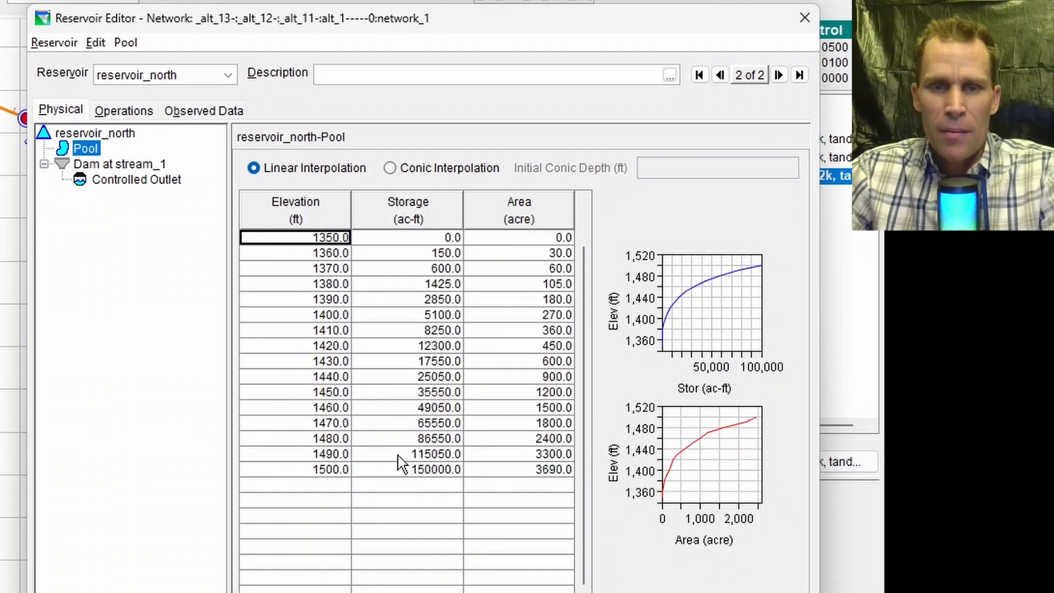
left_click(439, 471)
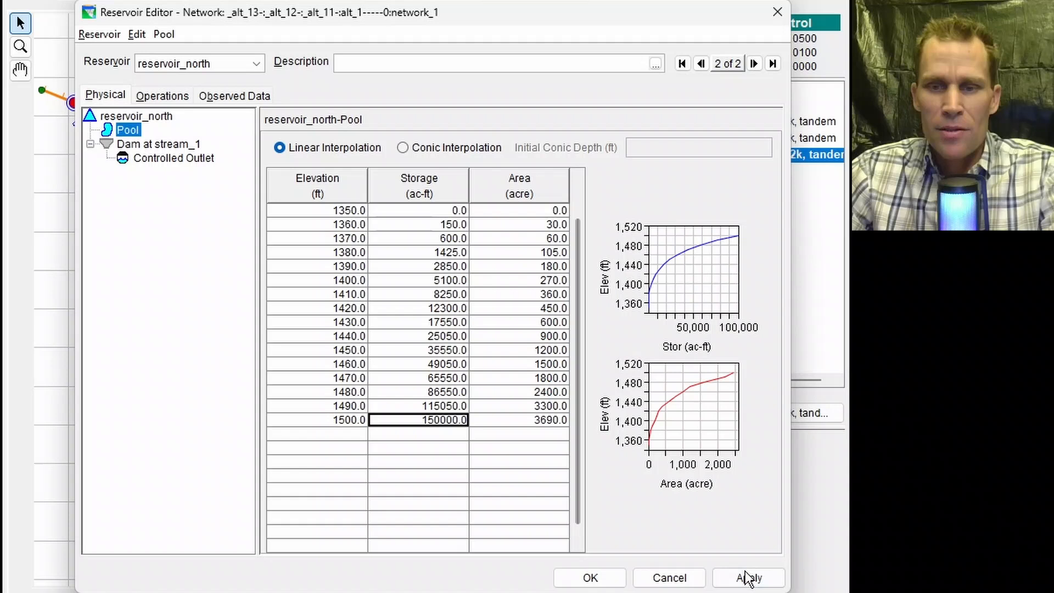
left_click(746, 578)
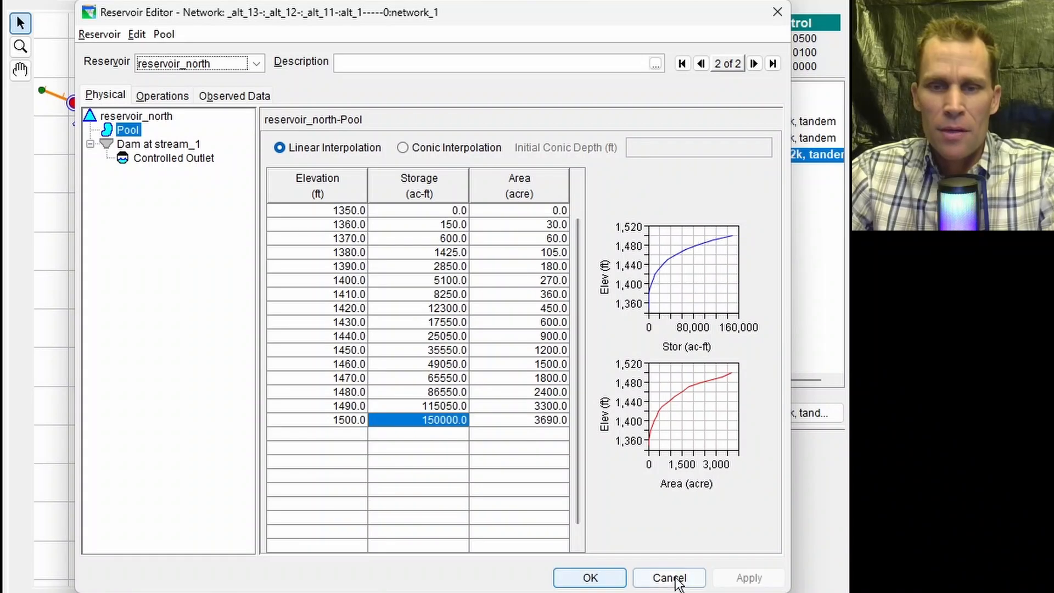
left_click(615, 578)
left_click(494, 379)
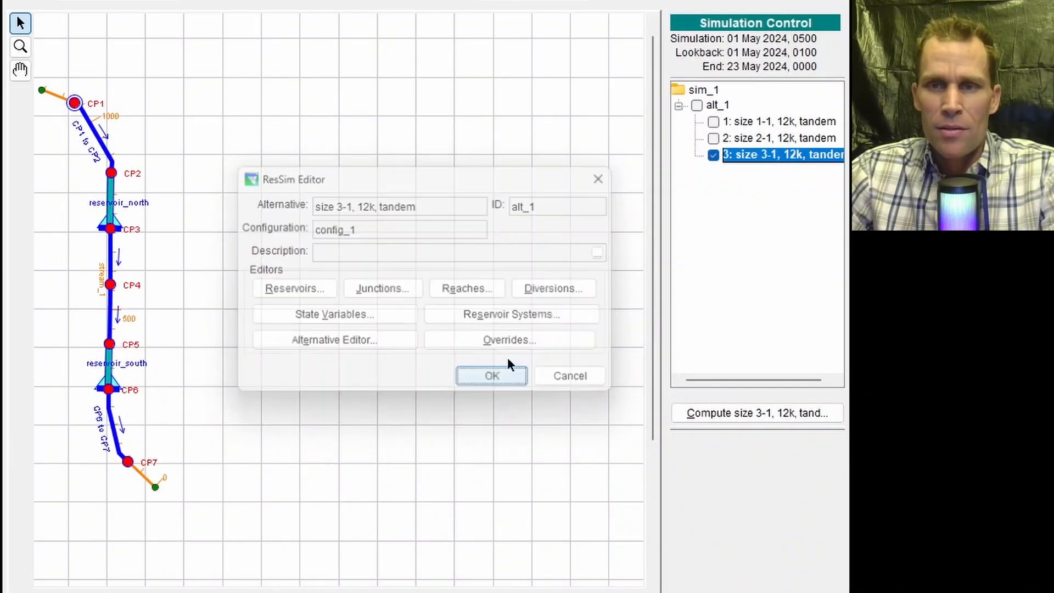
Compute the "size 3-1, 12k, tandem" trial and plot its reservoir_north results
left_click(752, 414)
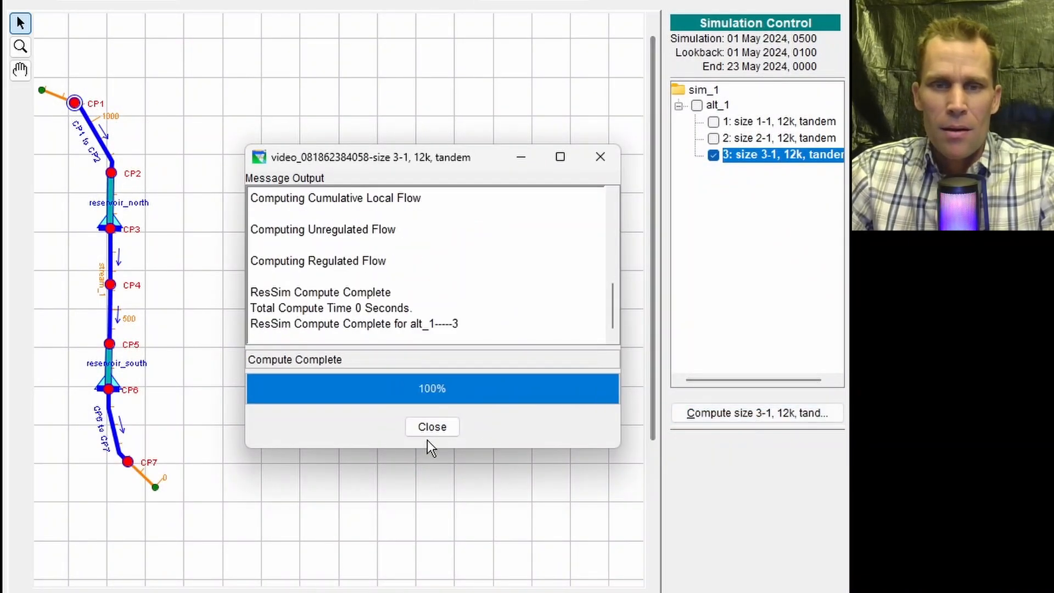
left_click(427, 430)
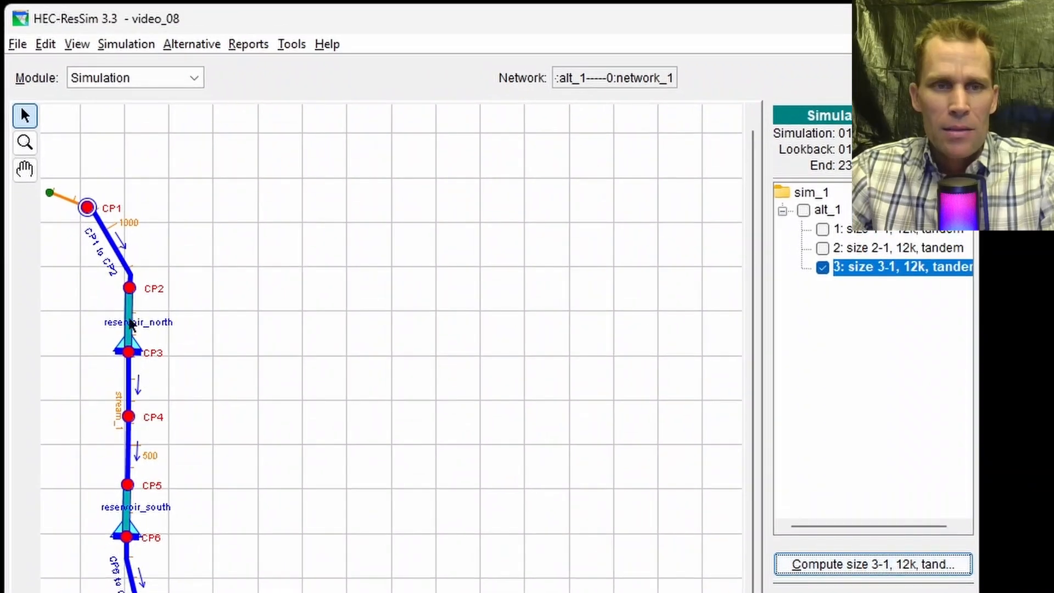
right_click(122, 283)
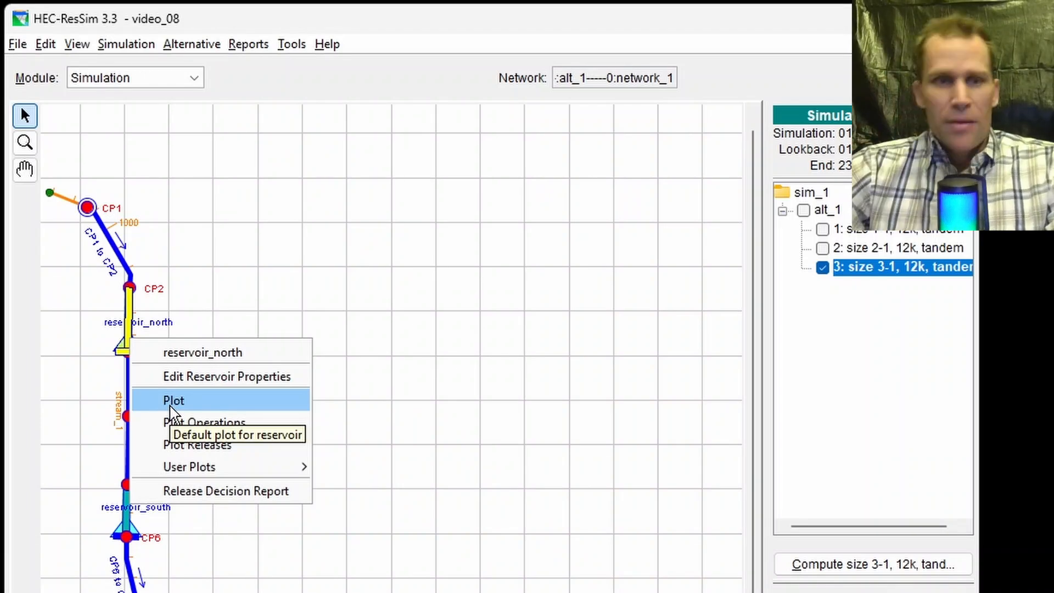
left_click(66, 274)
mouse_move(128, 299)
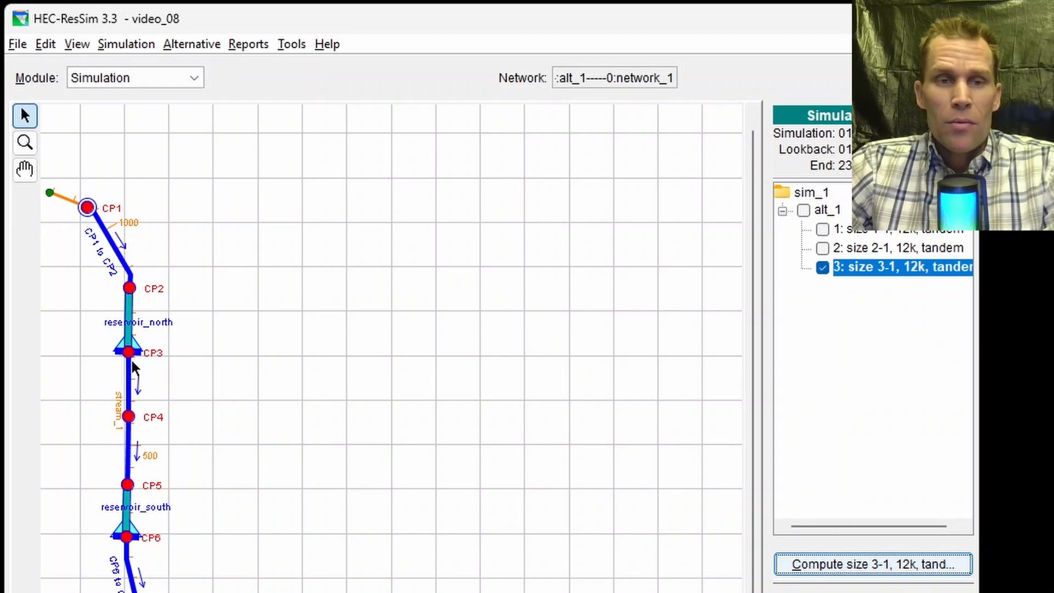
mouse_move(130, 358)
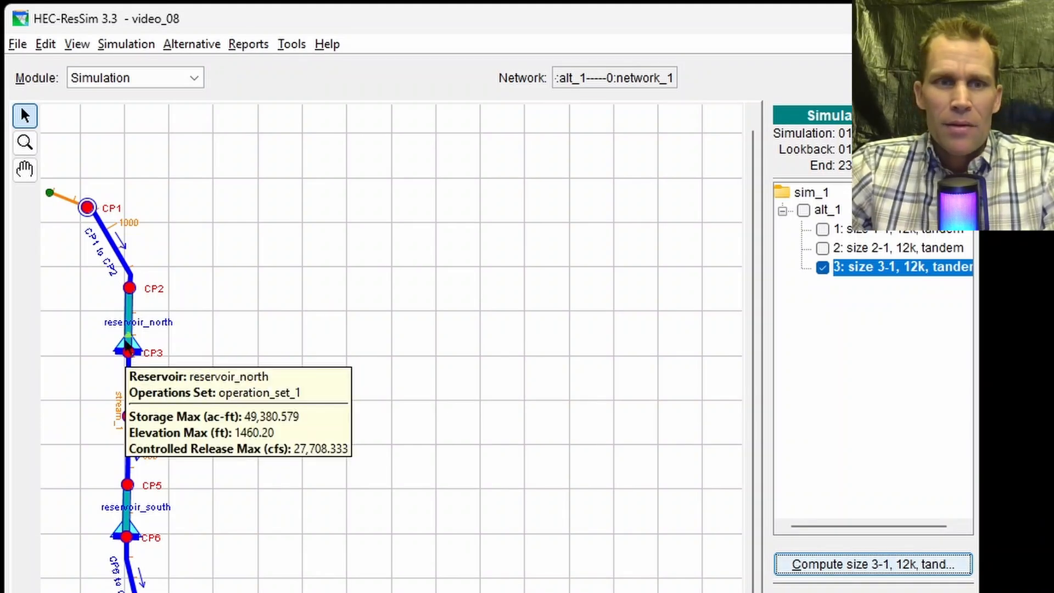
right_click(129, 348)
left_click(176, 402)
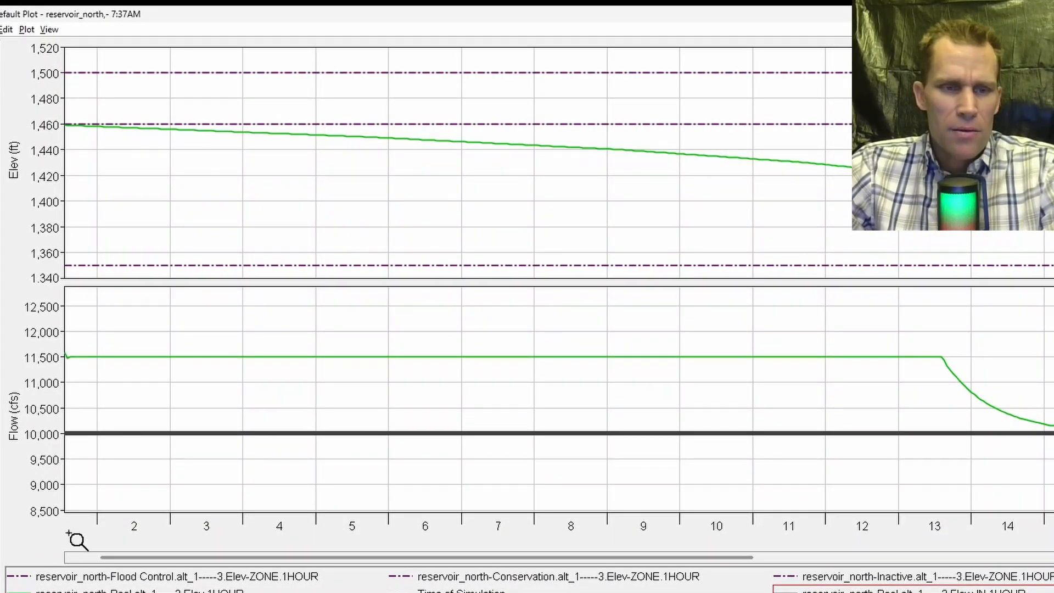
left_click(110, 592)
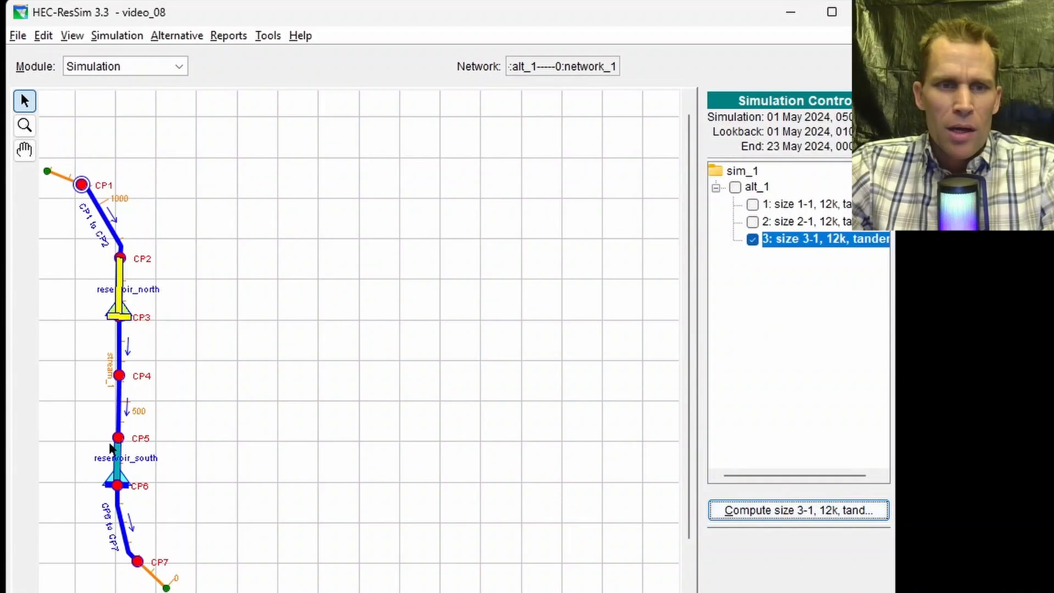
Plot the reservoir_south results of the "size 3-1, 12k, tandem" trial and examine the inflow and outflow curves over the first half of May
right_click(118, 478)
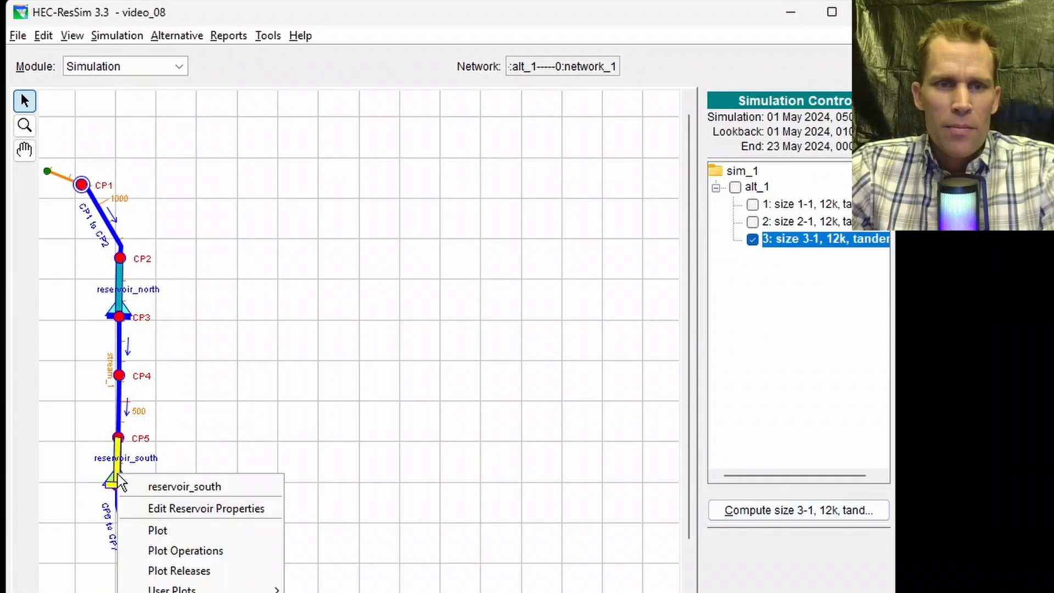
left_click(169, 531)
left_click_drag(476, 146, 528, 1)
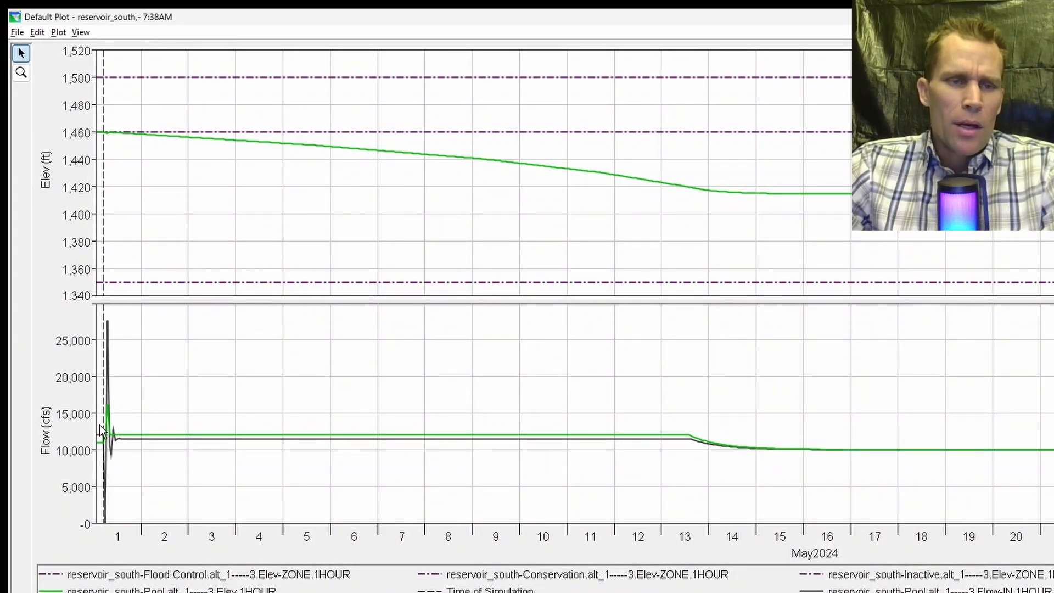
left_click(21, 76)
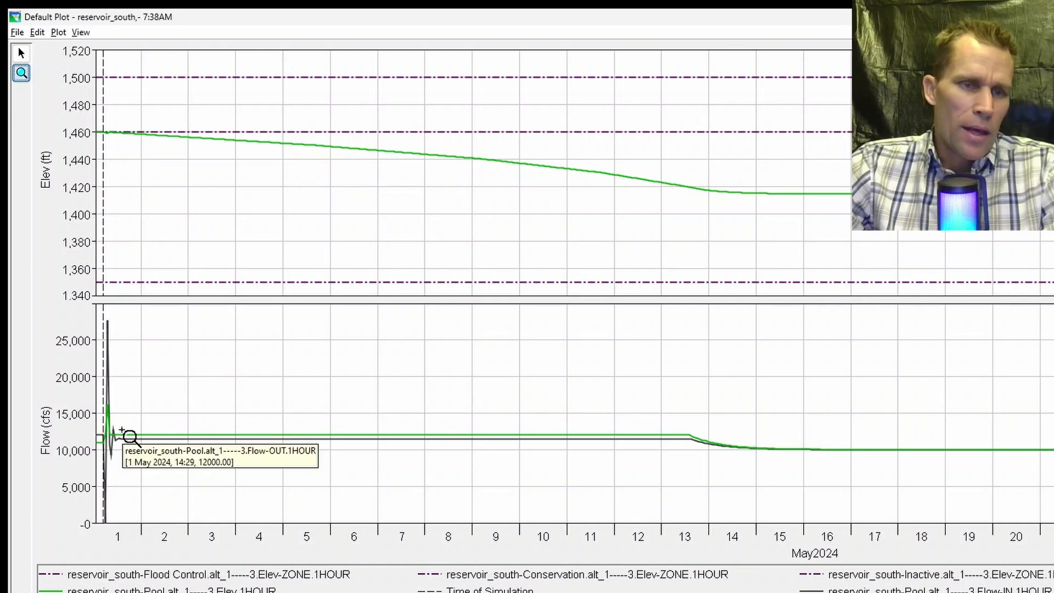
left_click_drag(120, 427, 773, 464)
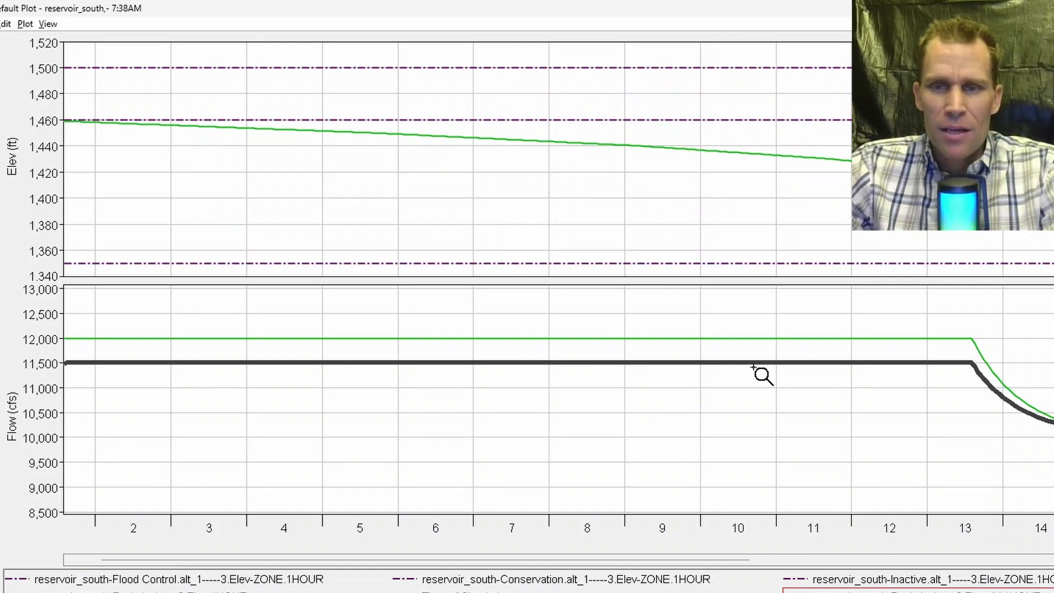
left_click(138, 591)
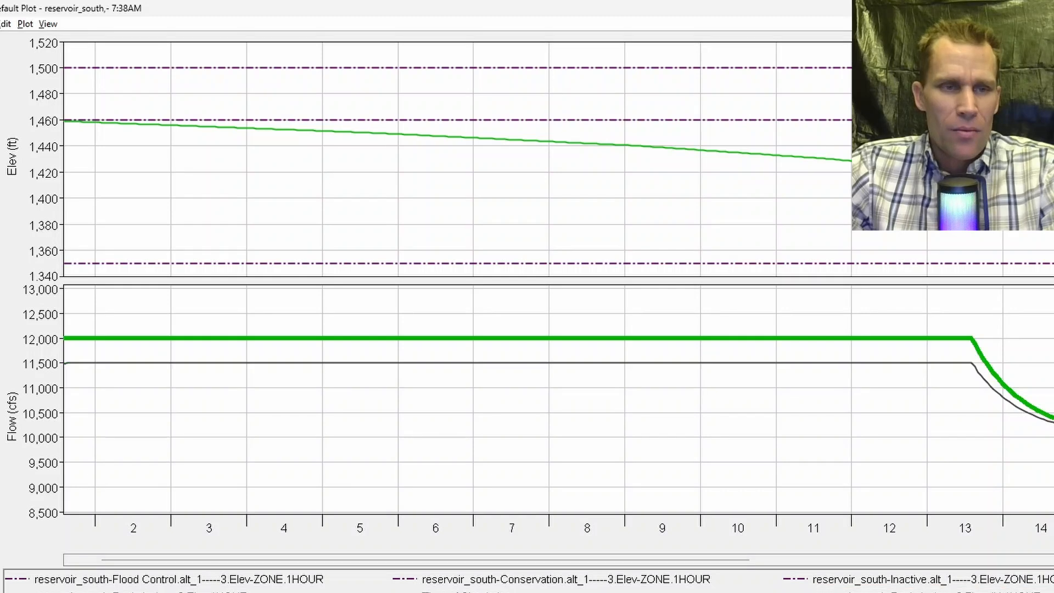